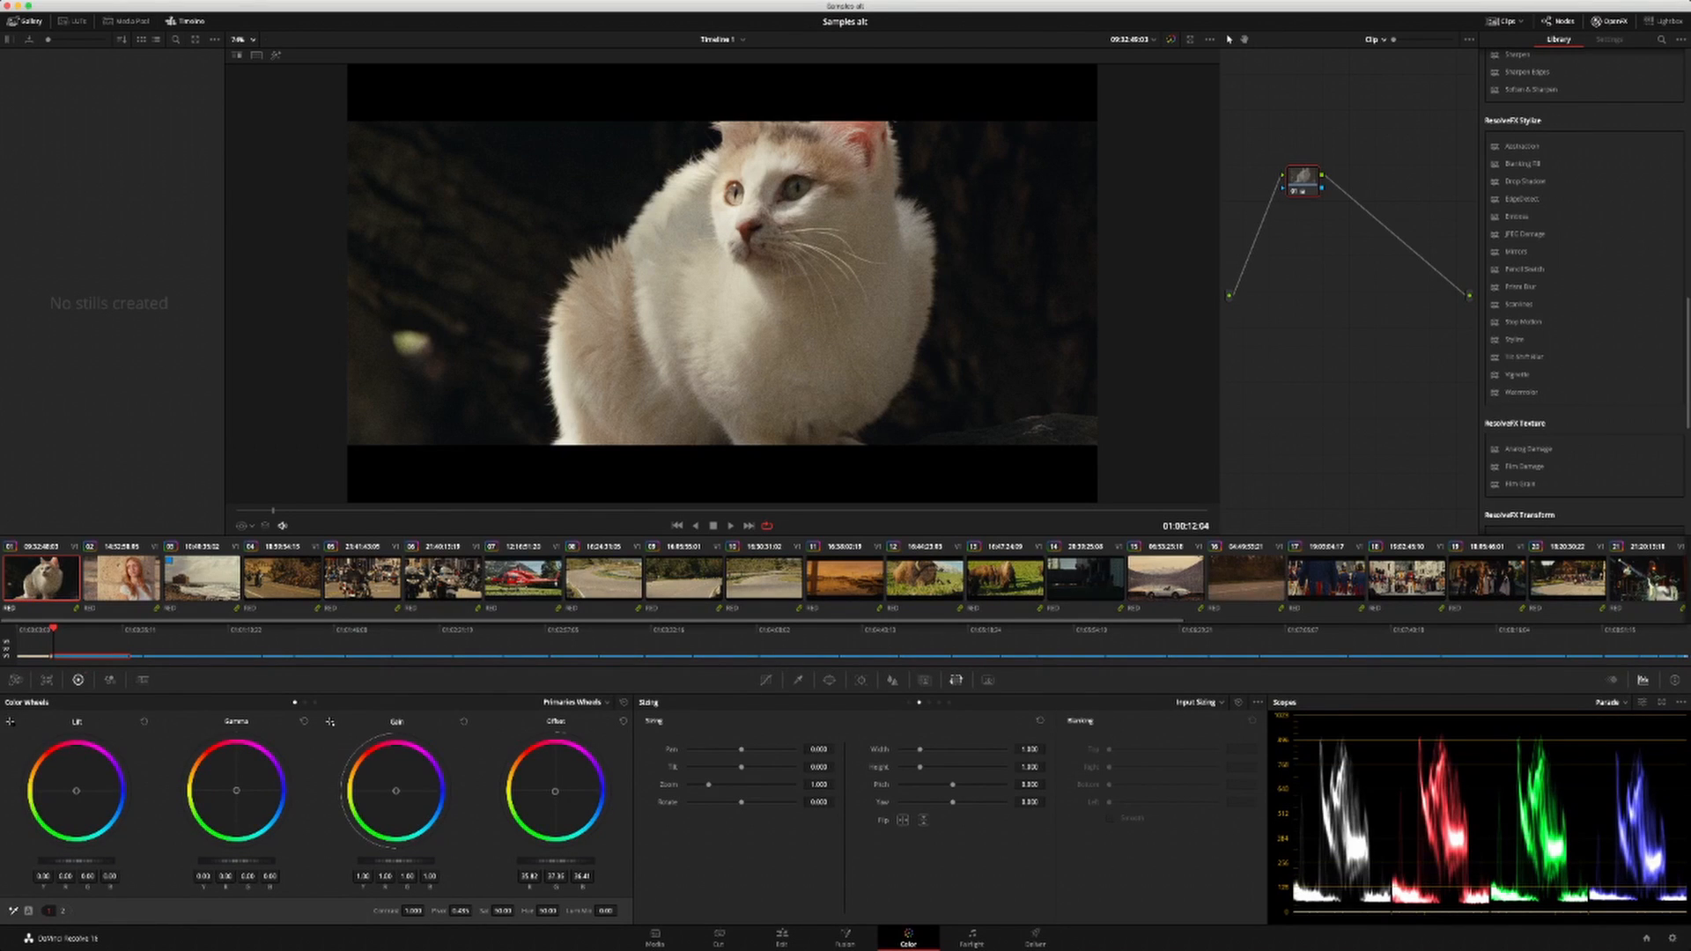
Step: Lower the overall offset of the cat clip's grade slightly and save the project
mouse_move(556, 860)
left_mouse_down()
mouse_move(608, 861)
mouse_move(544, 860)
left_mouse_up()
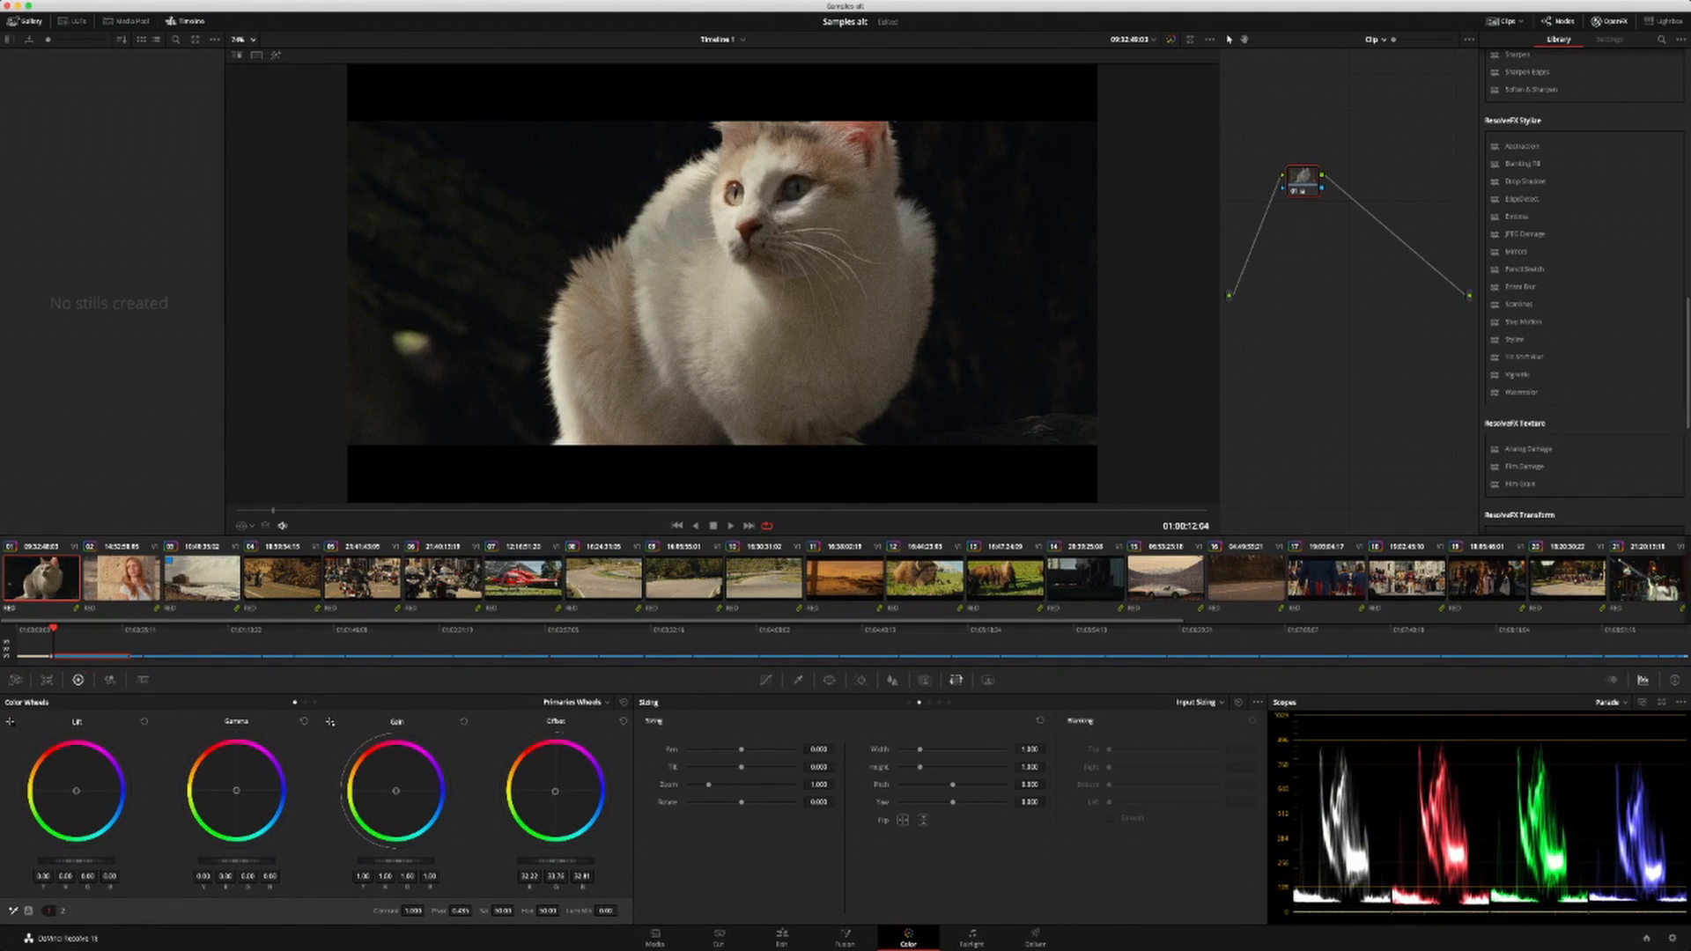
key("super+s")
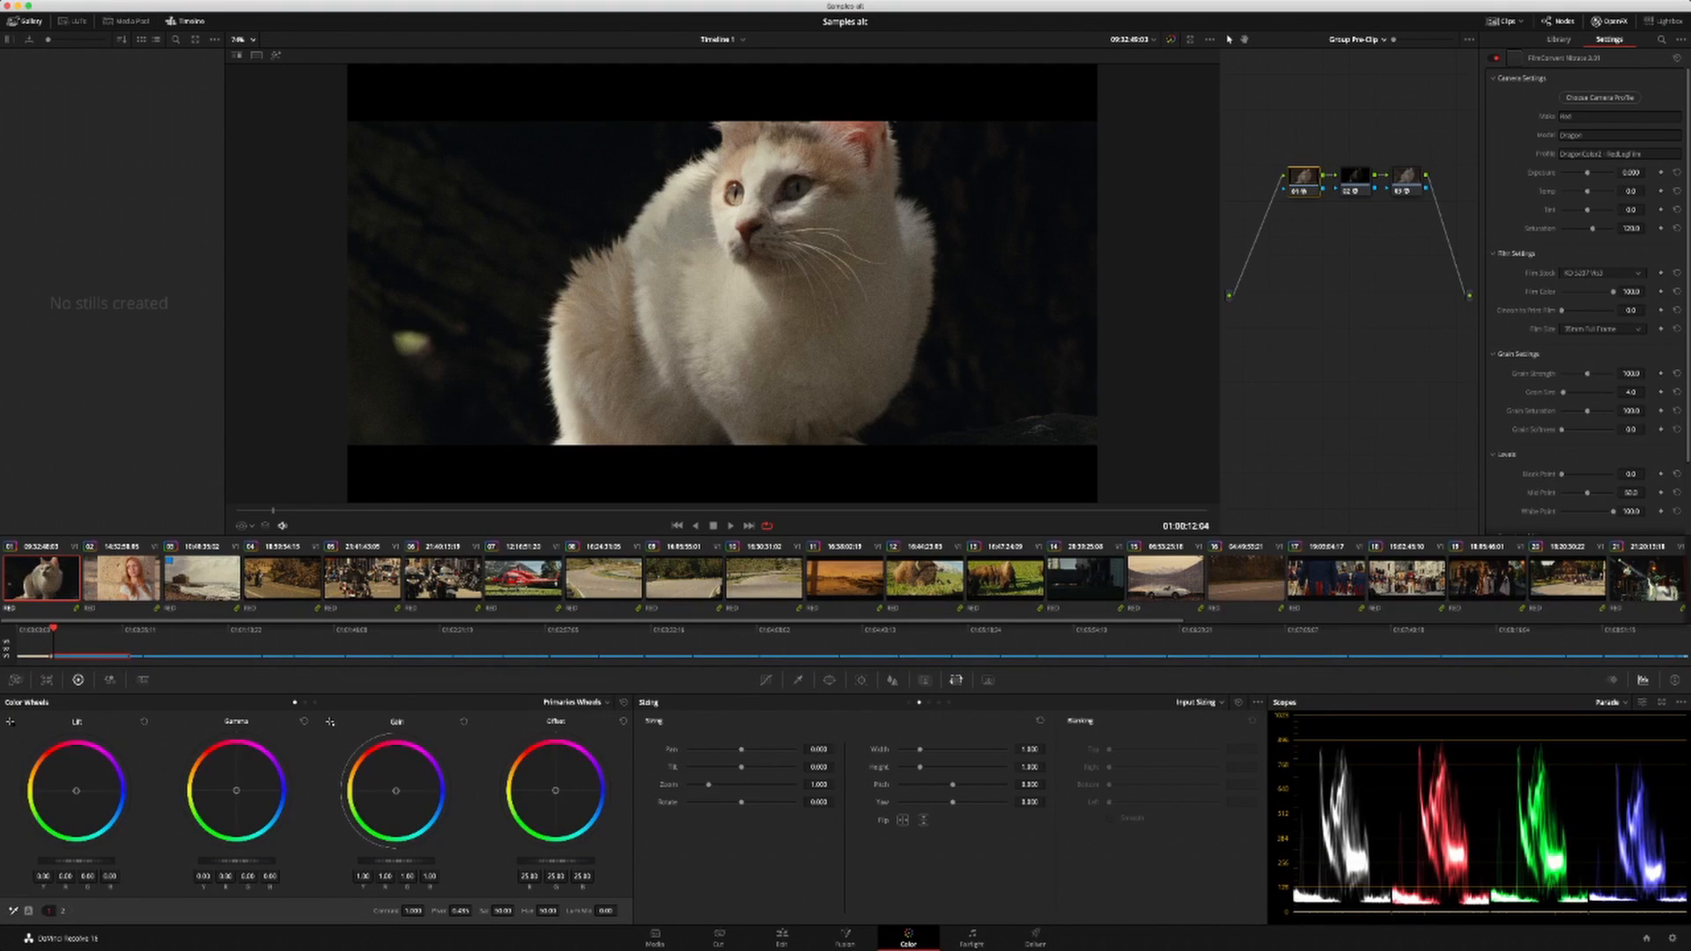
Step: Compare the cat clip with and without the last pre-clip group change by redoing and undoing it, and save the project
key("super+shift+z")
key("super+z")
key("super+shift+z")
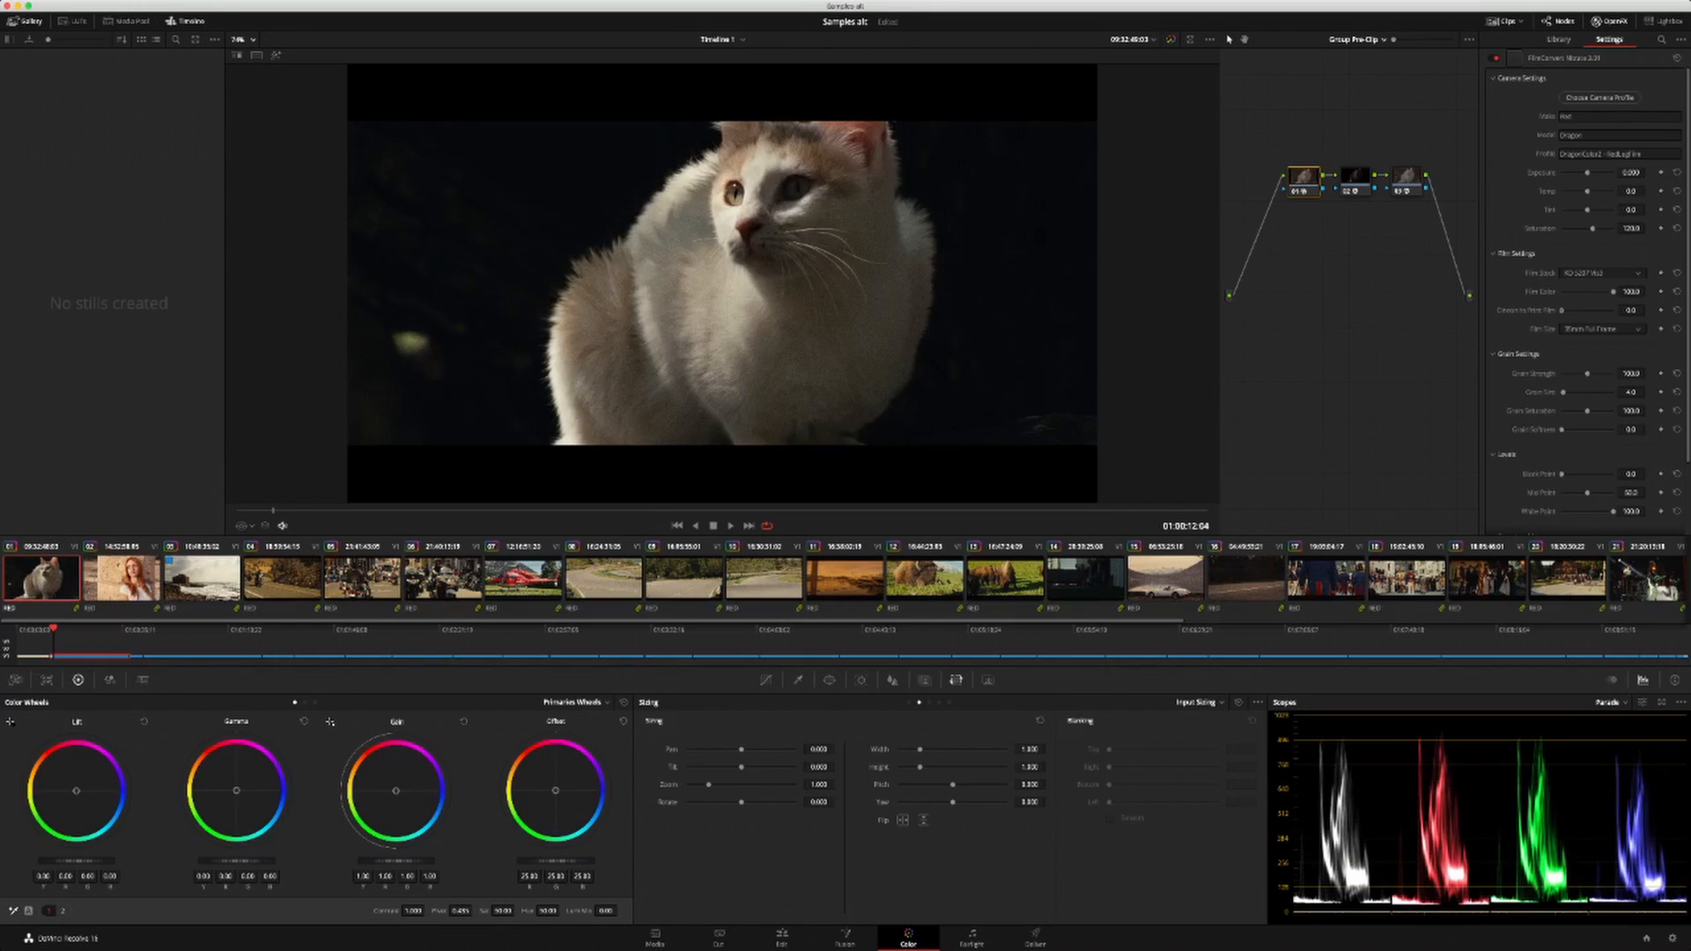
key("super+z")
key("super+shift+z")
key("super+z")
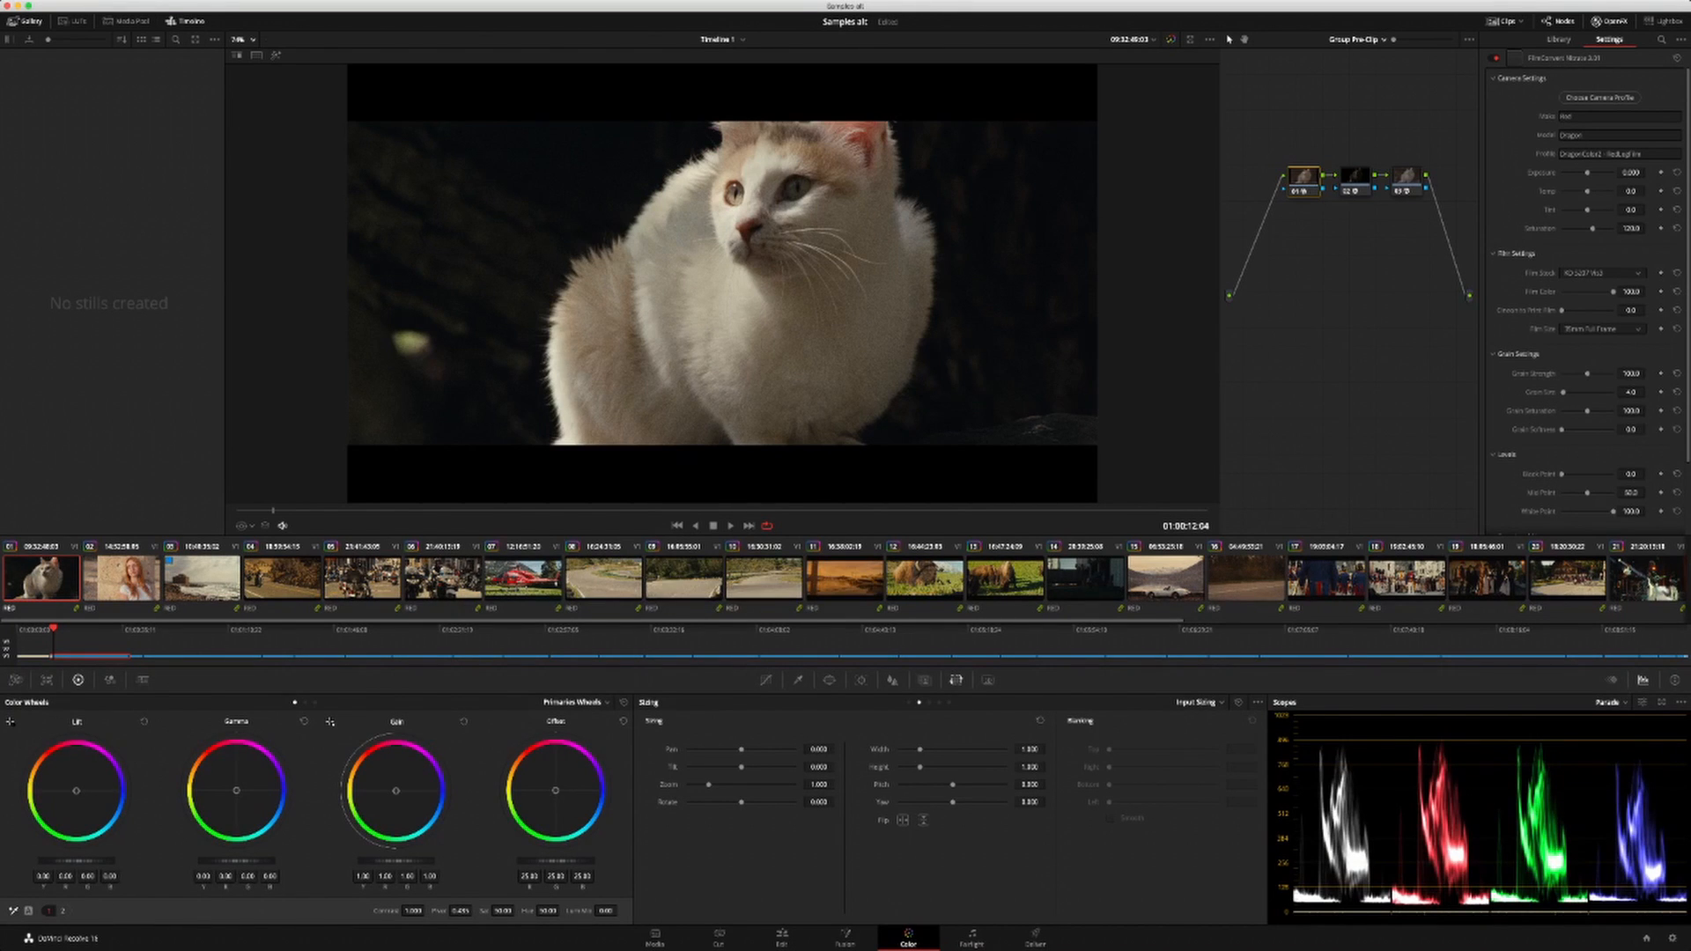
key("super+s")
Step: Try ADX 16 as the input transform of the second pre-clip node's ACES Transform and restore ADX 10
left_click(1356, 178)
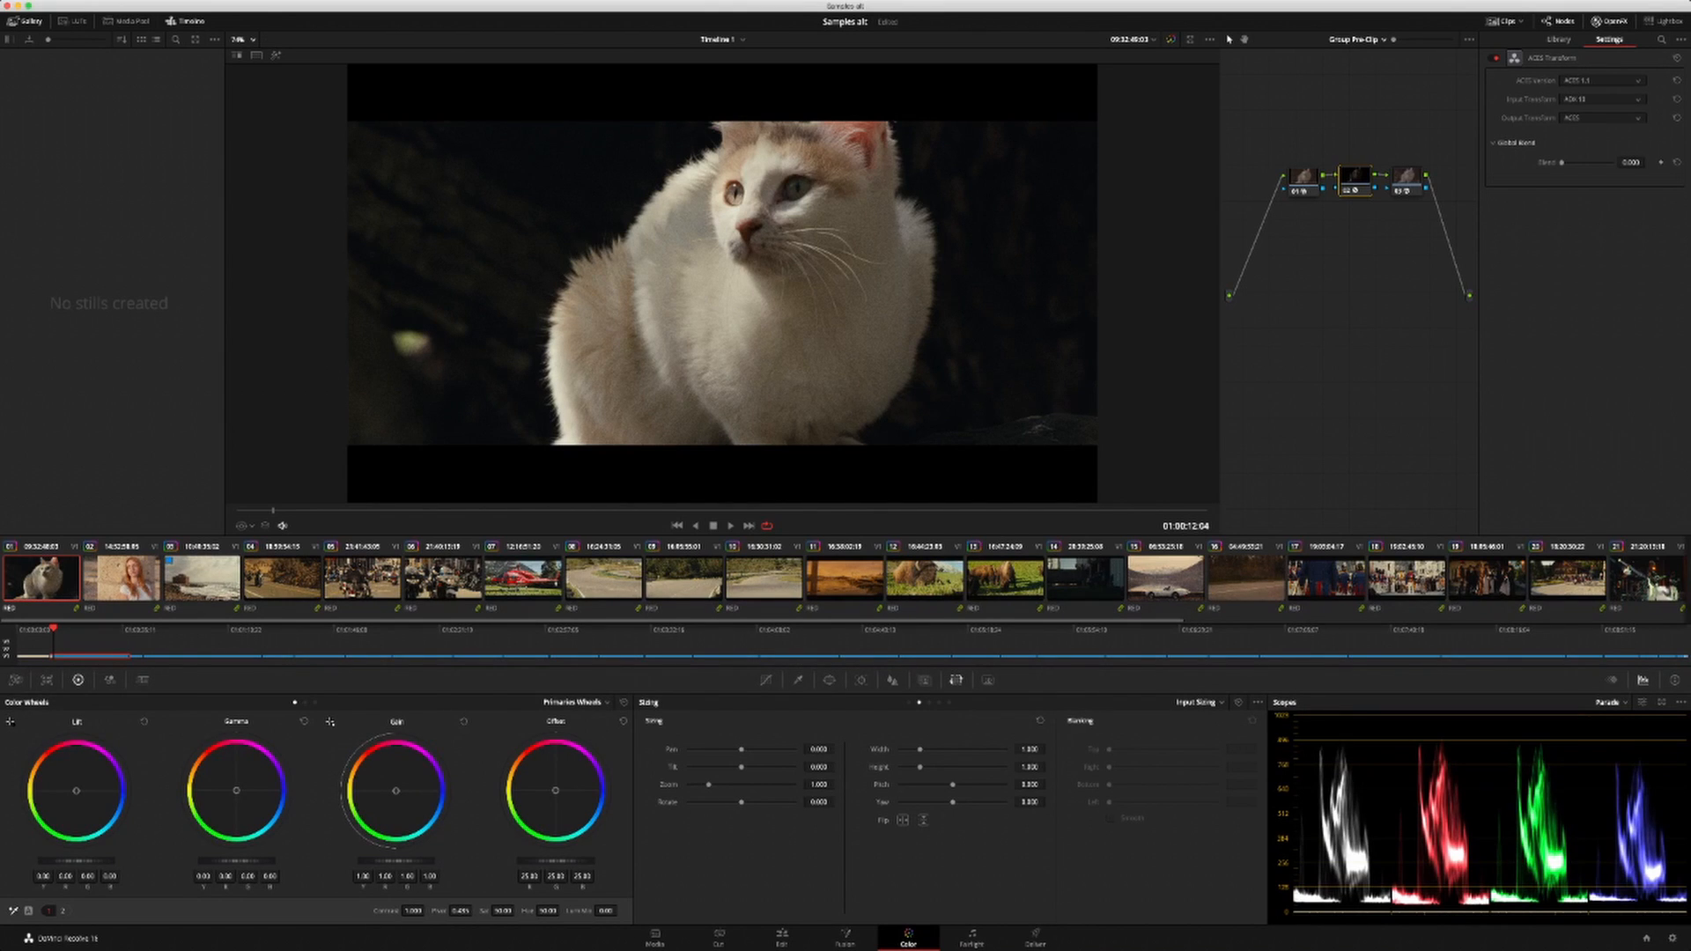
key("Down")
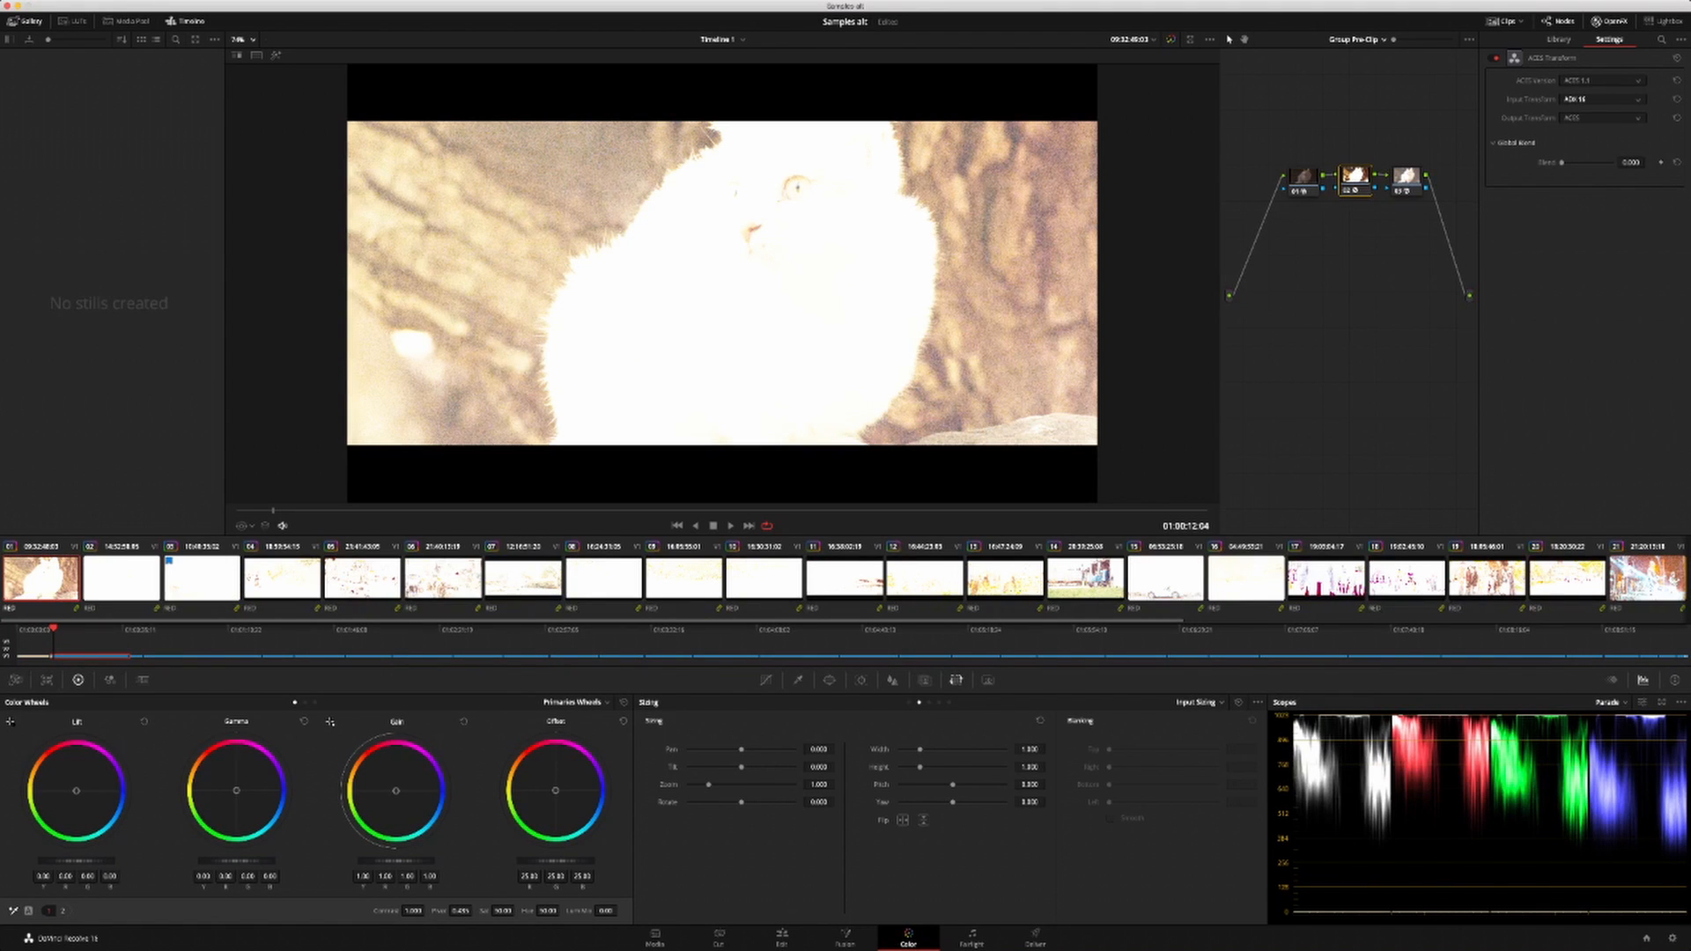
key("Up")
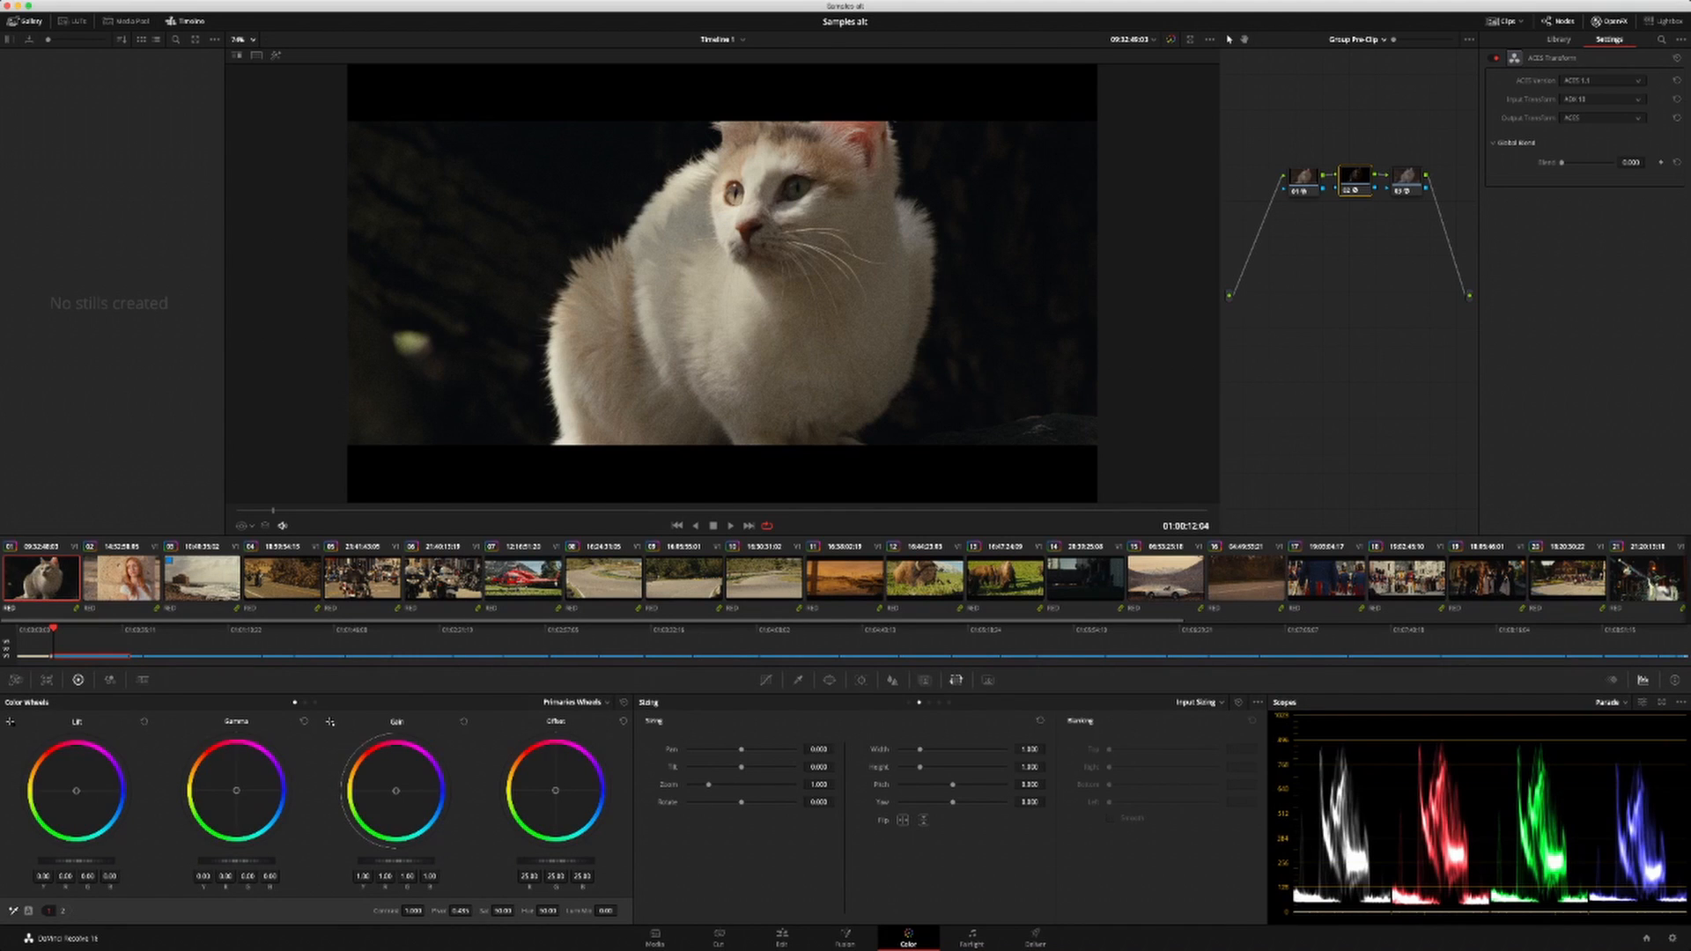
Step: Inspect the group pre-clip, clip and post-clip node graphs of the red helicopter clip, with all clips selected
left_click(523, 578)
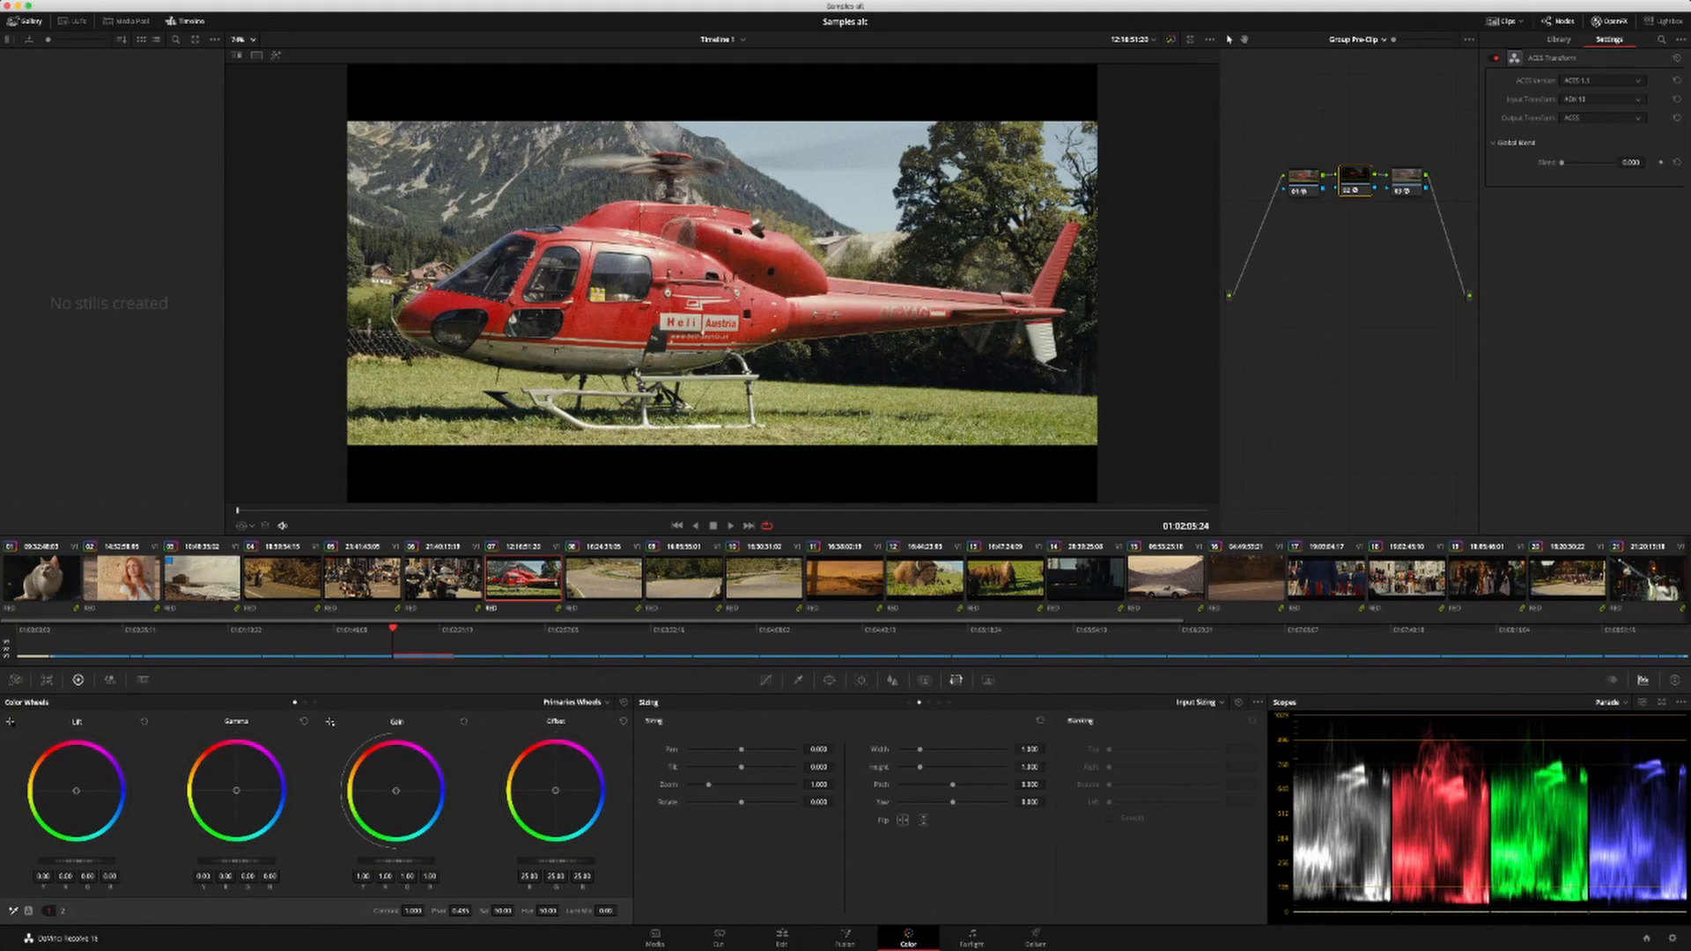
left_click(1406, 178)
key("super+a")
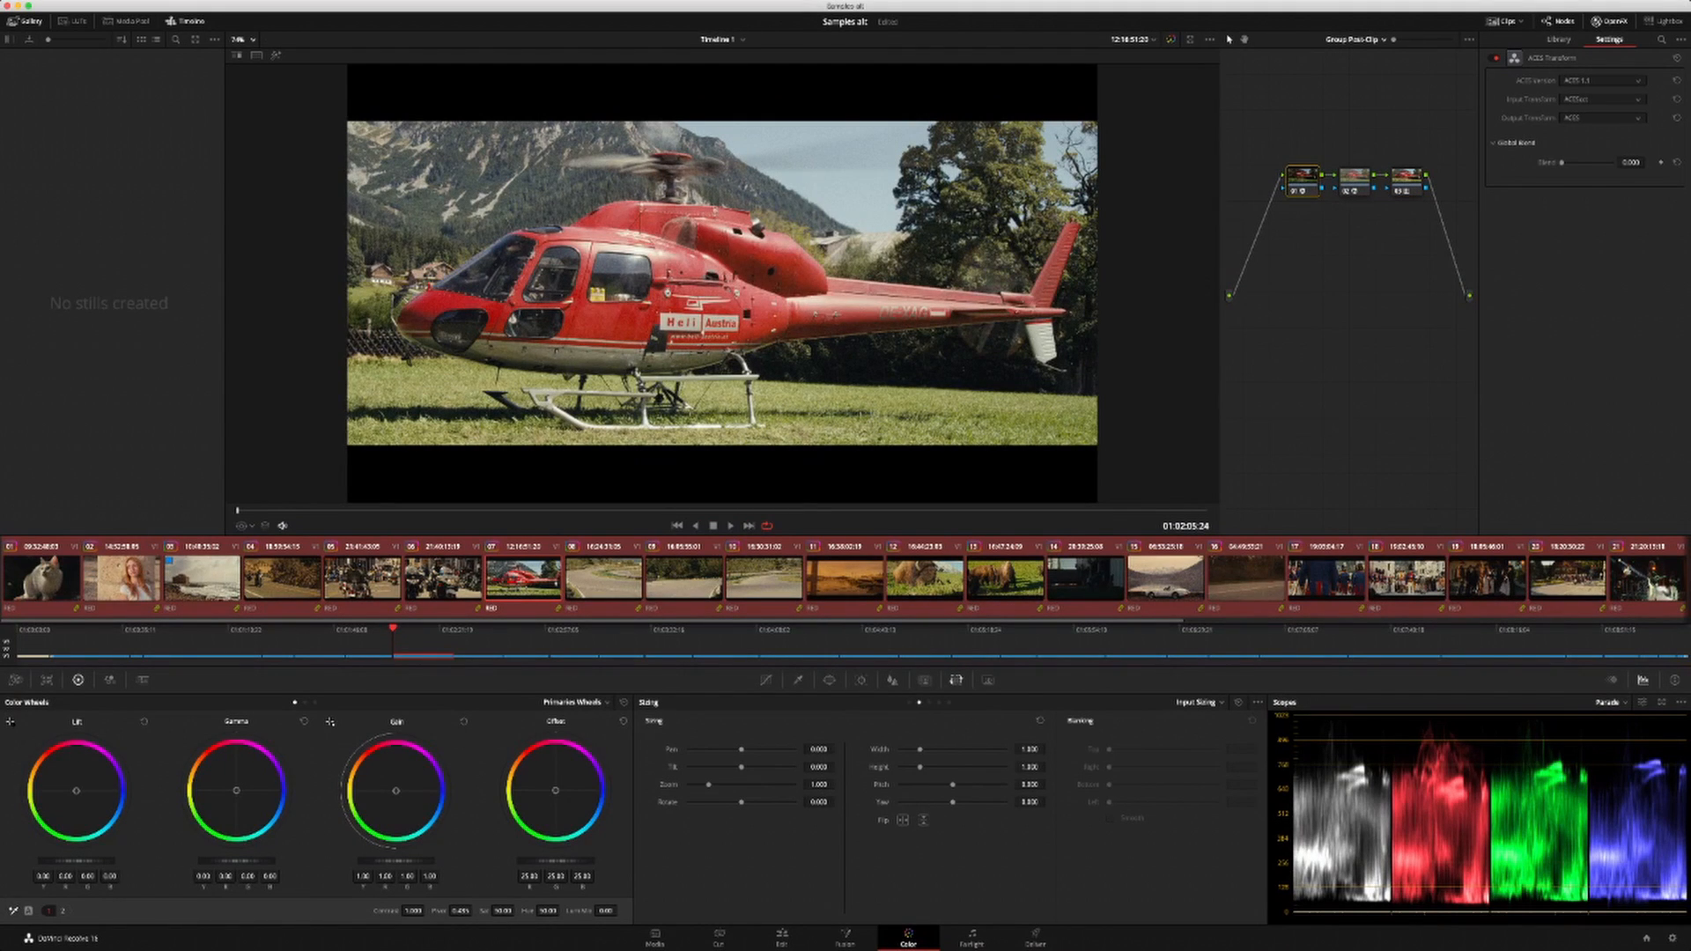
left_click(1354, 178)
left_click(1407, 179)
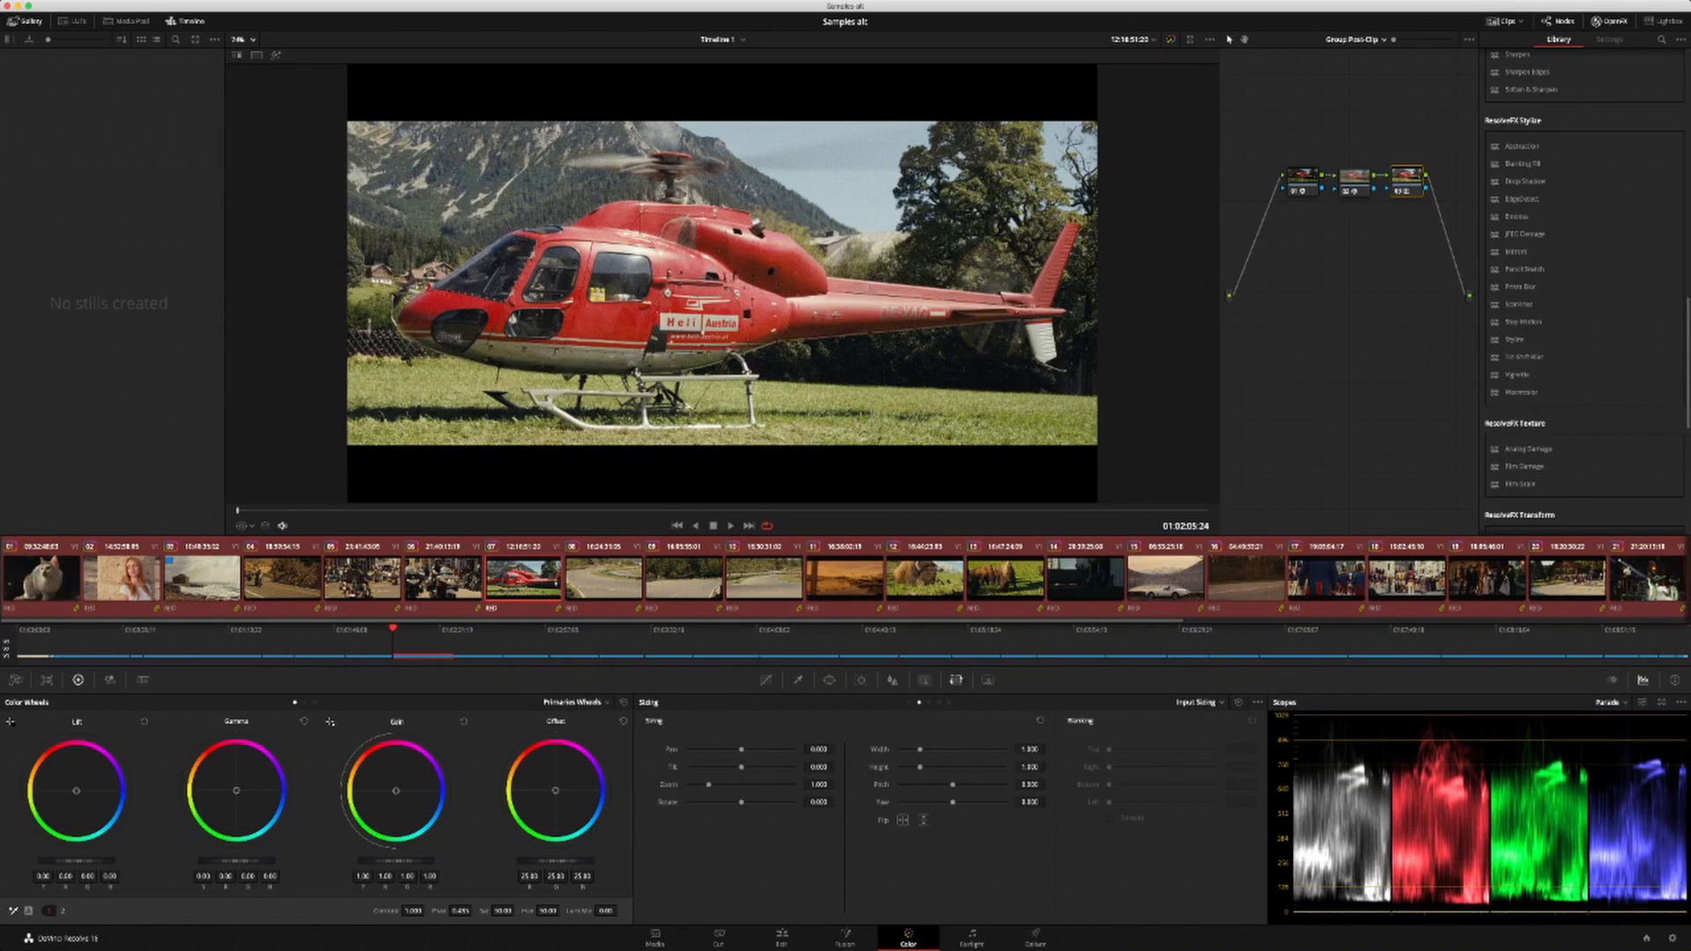
key("alt+grave")
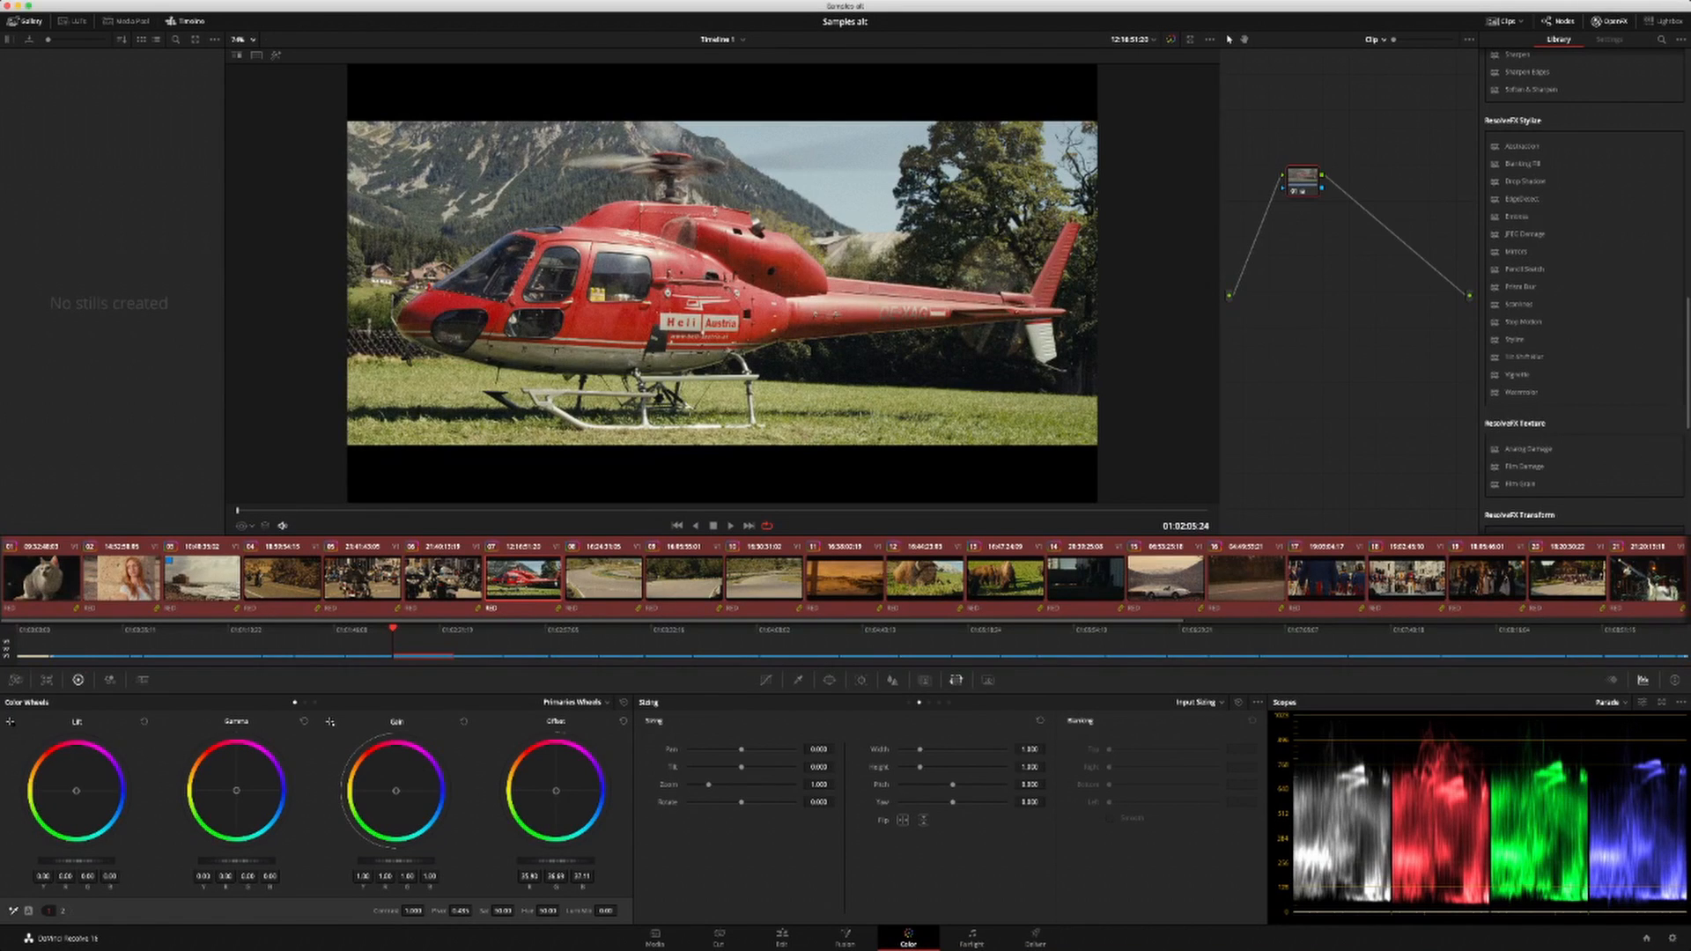
key("alt+grave")
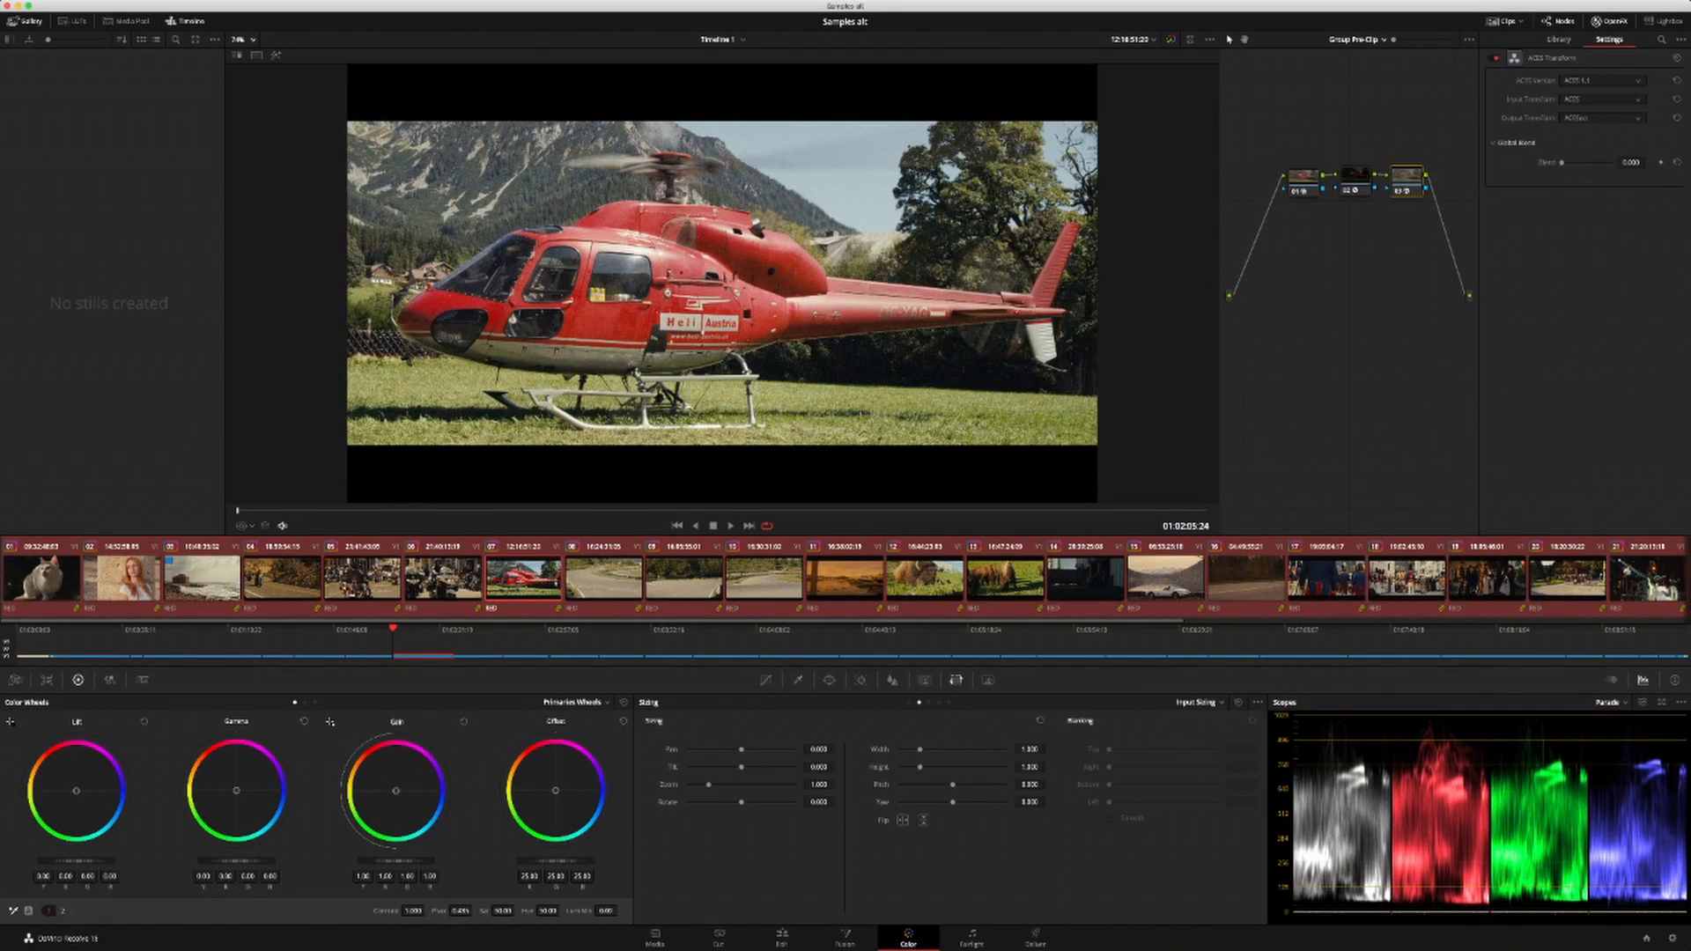
Step: Try bypassing the first pre-clip node with a DRAGONcolor REDlogFilm input transform in the second node, and undo these changes
left_click(1304, 179)
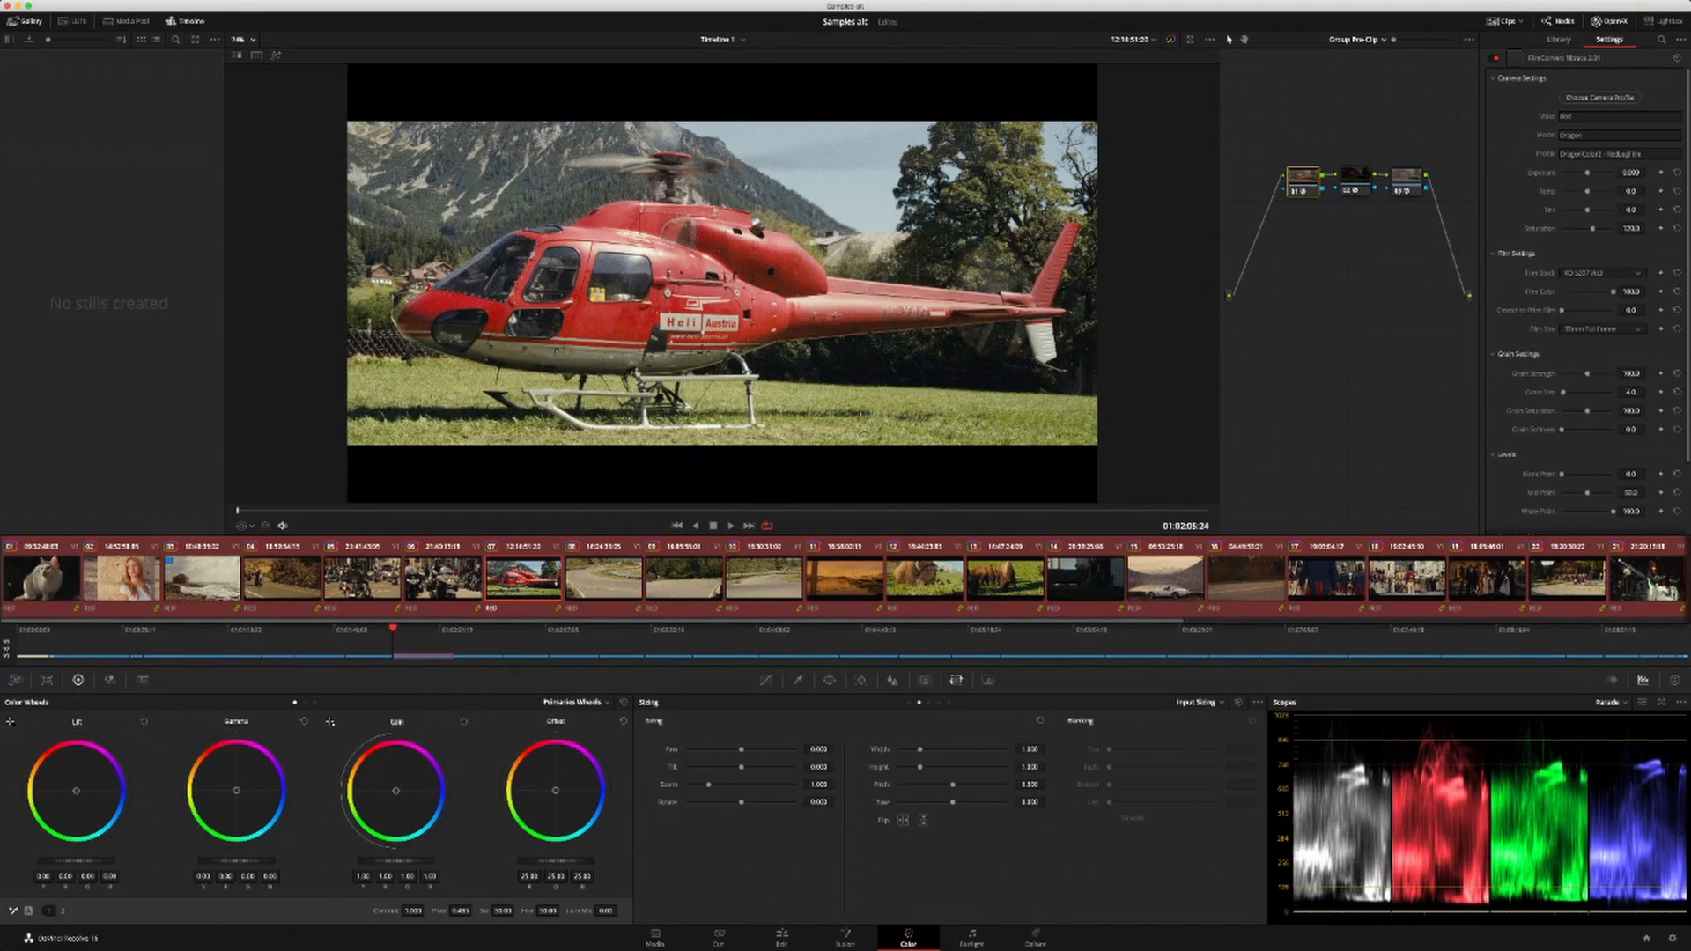
key("super+d")
left_click(1355, 179)
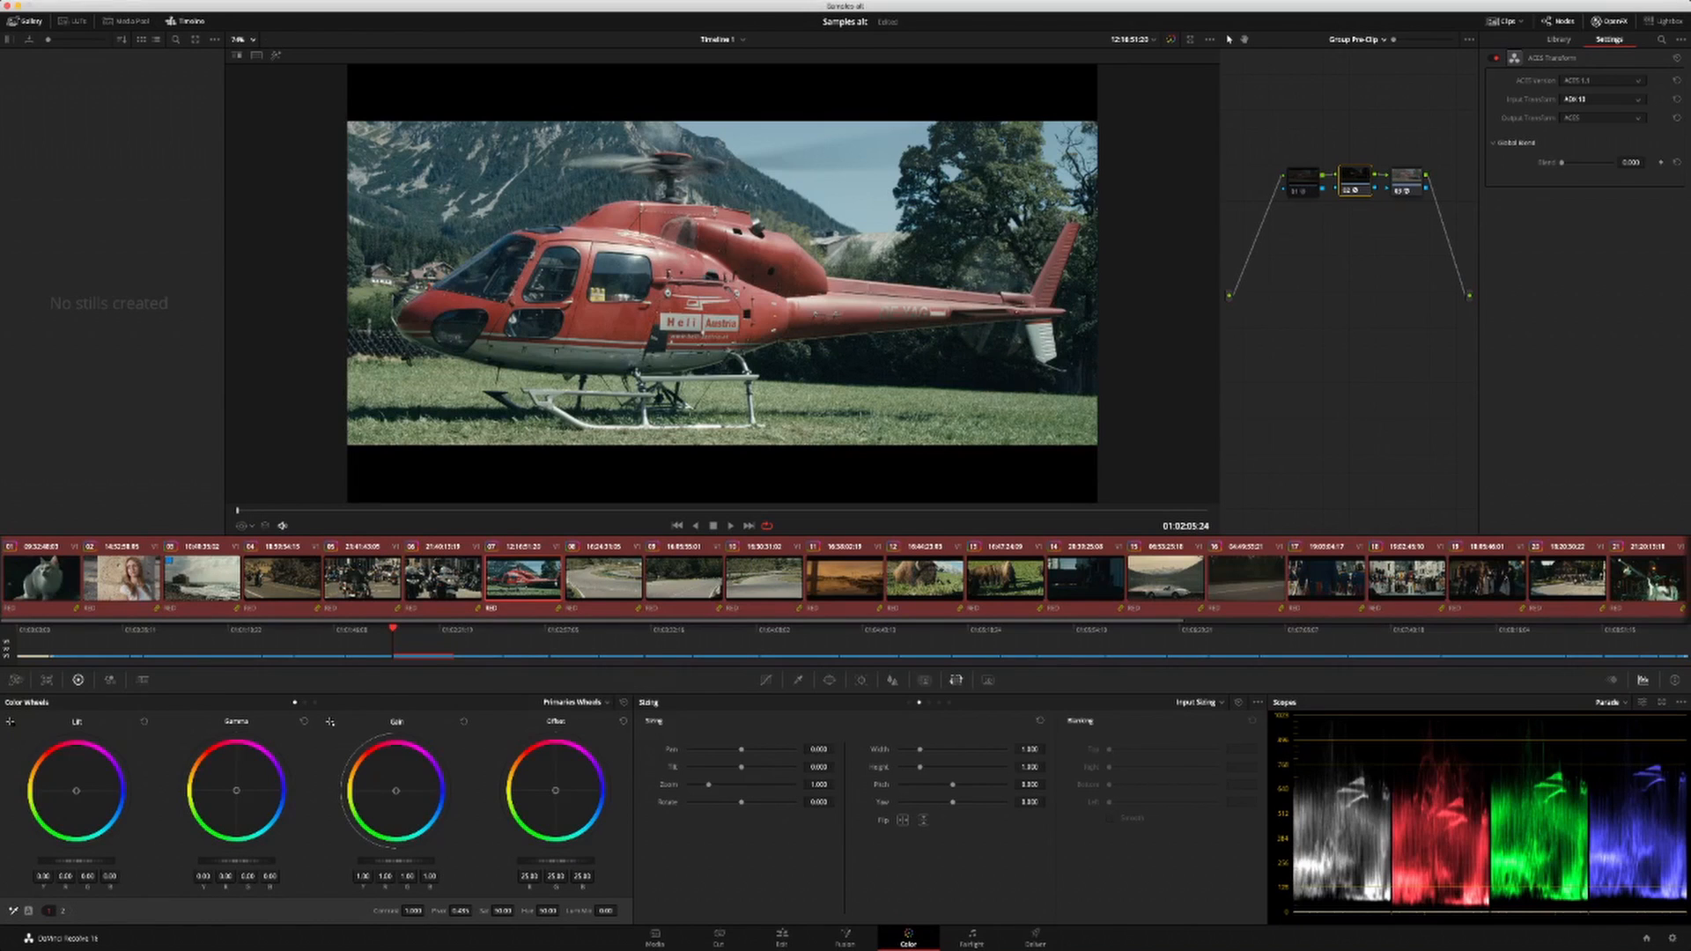
left_click(1603, 100)
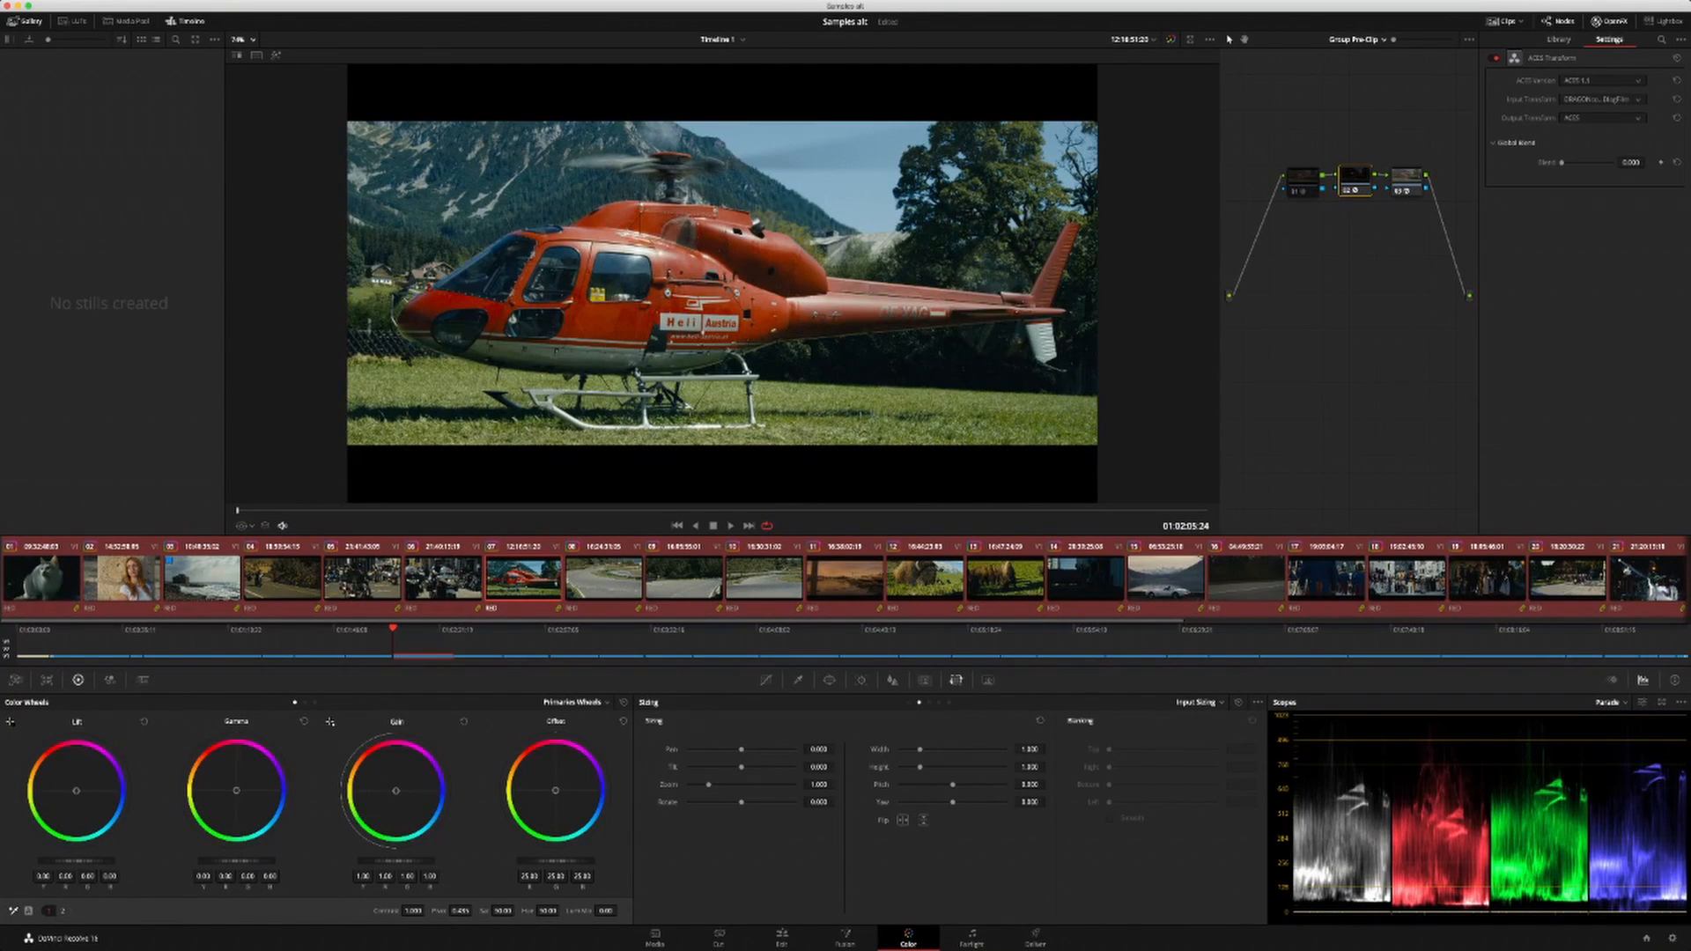
key("super+z")
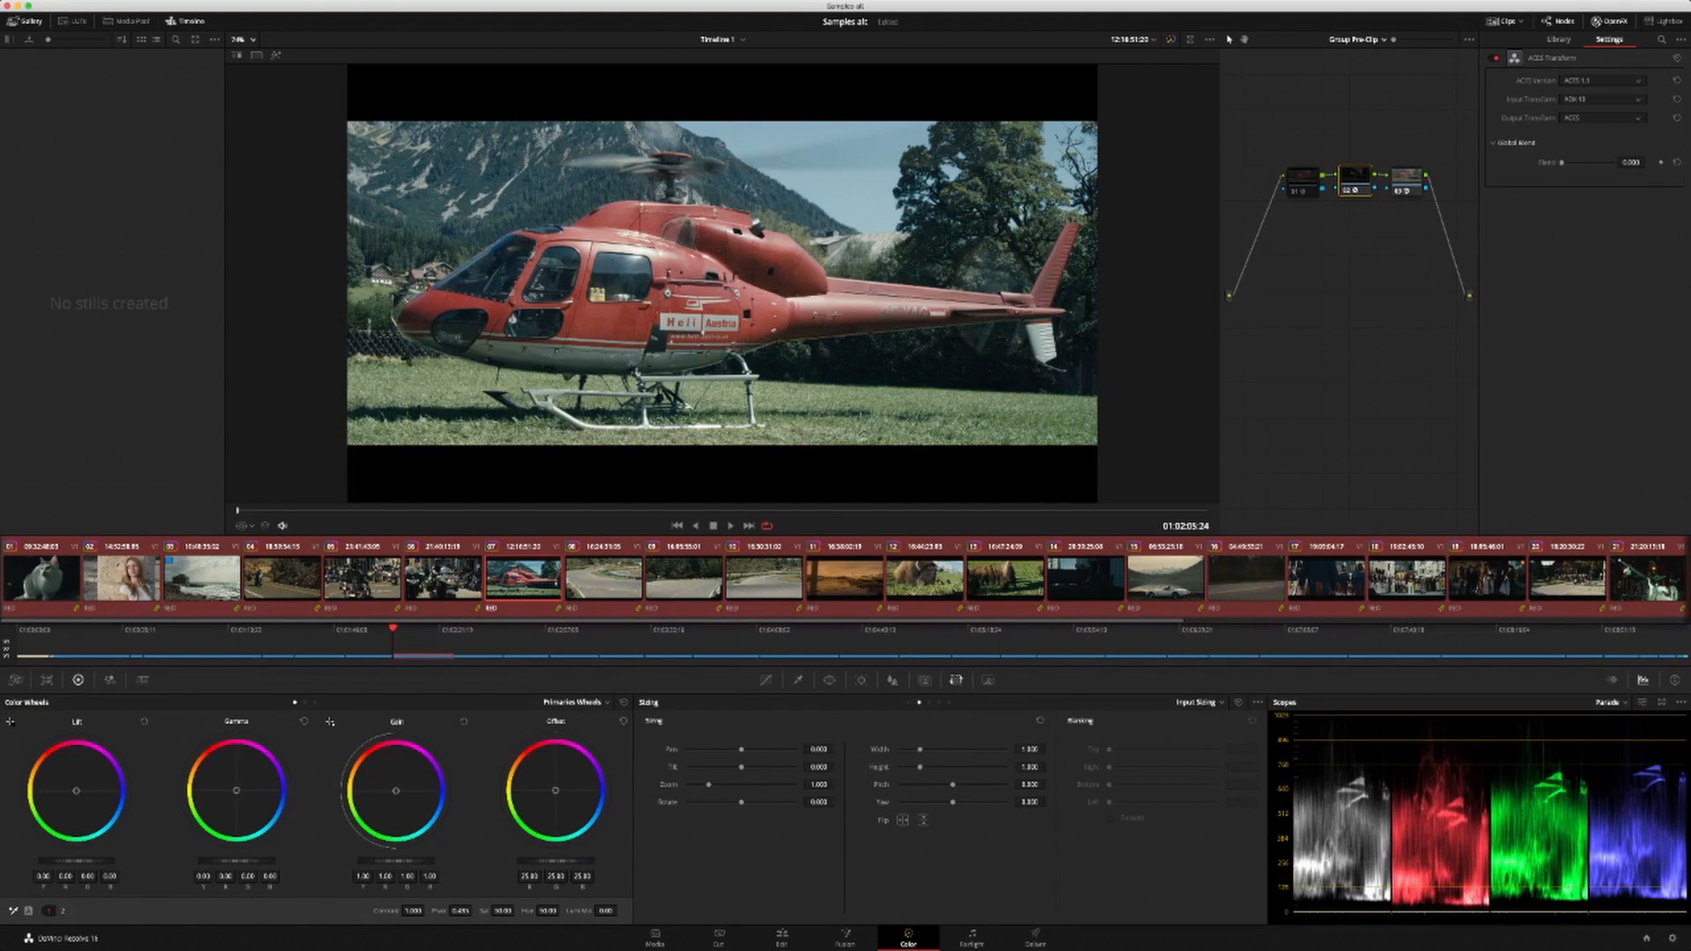
key("super+z")
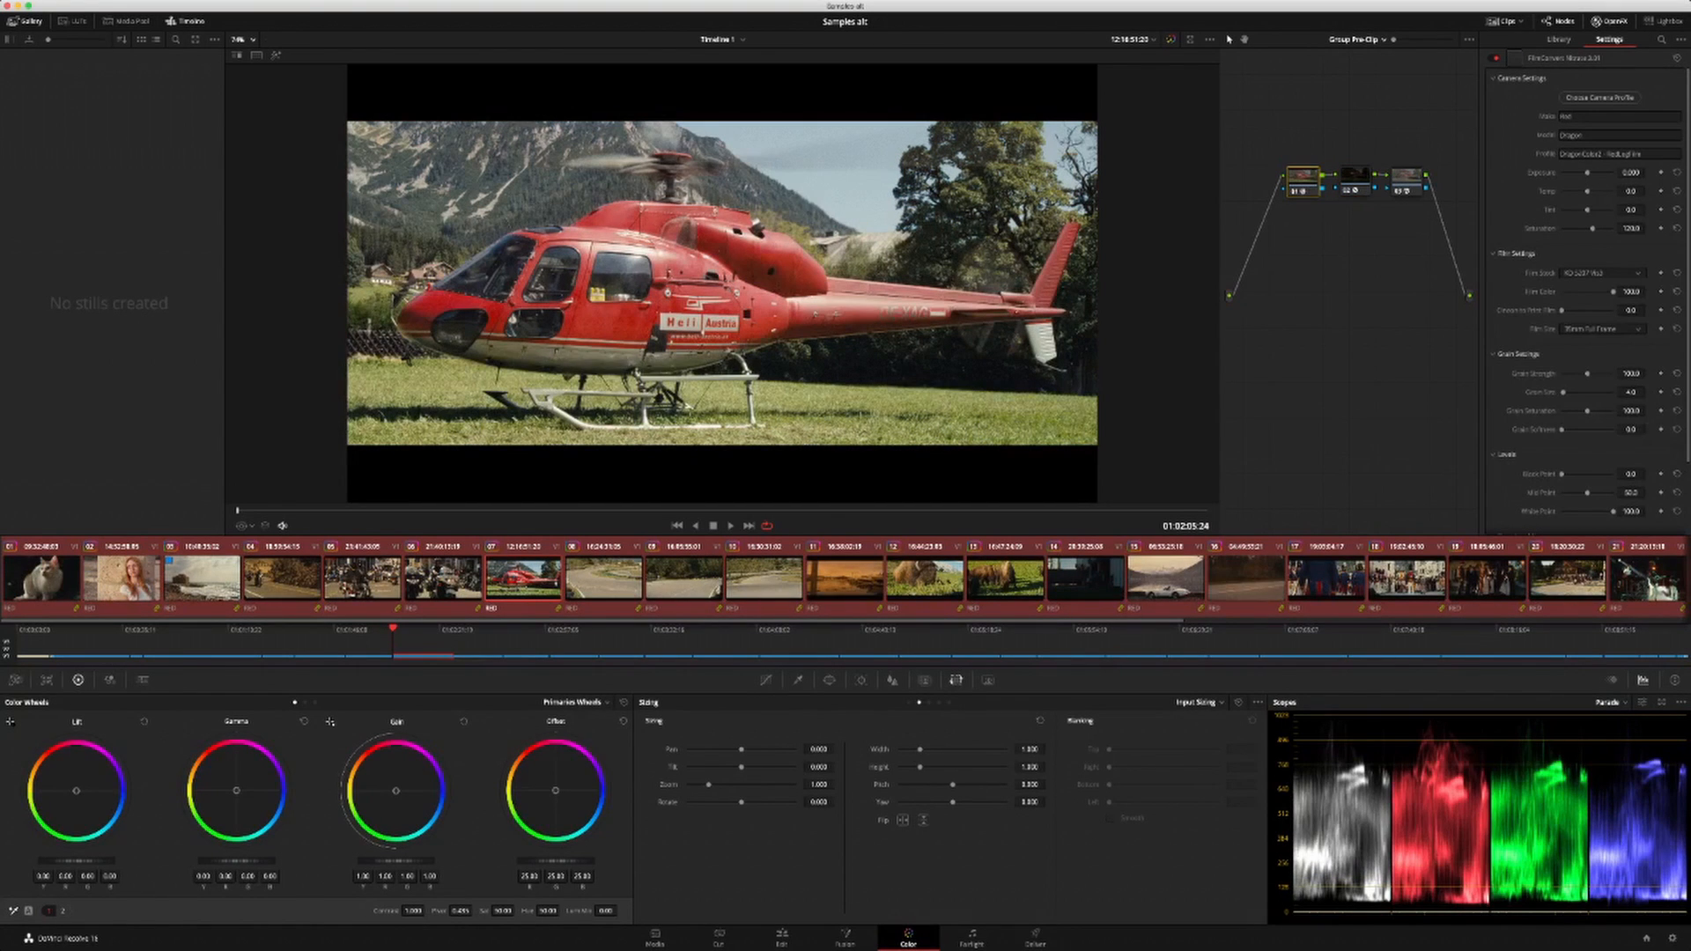
key("super+z")
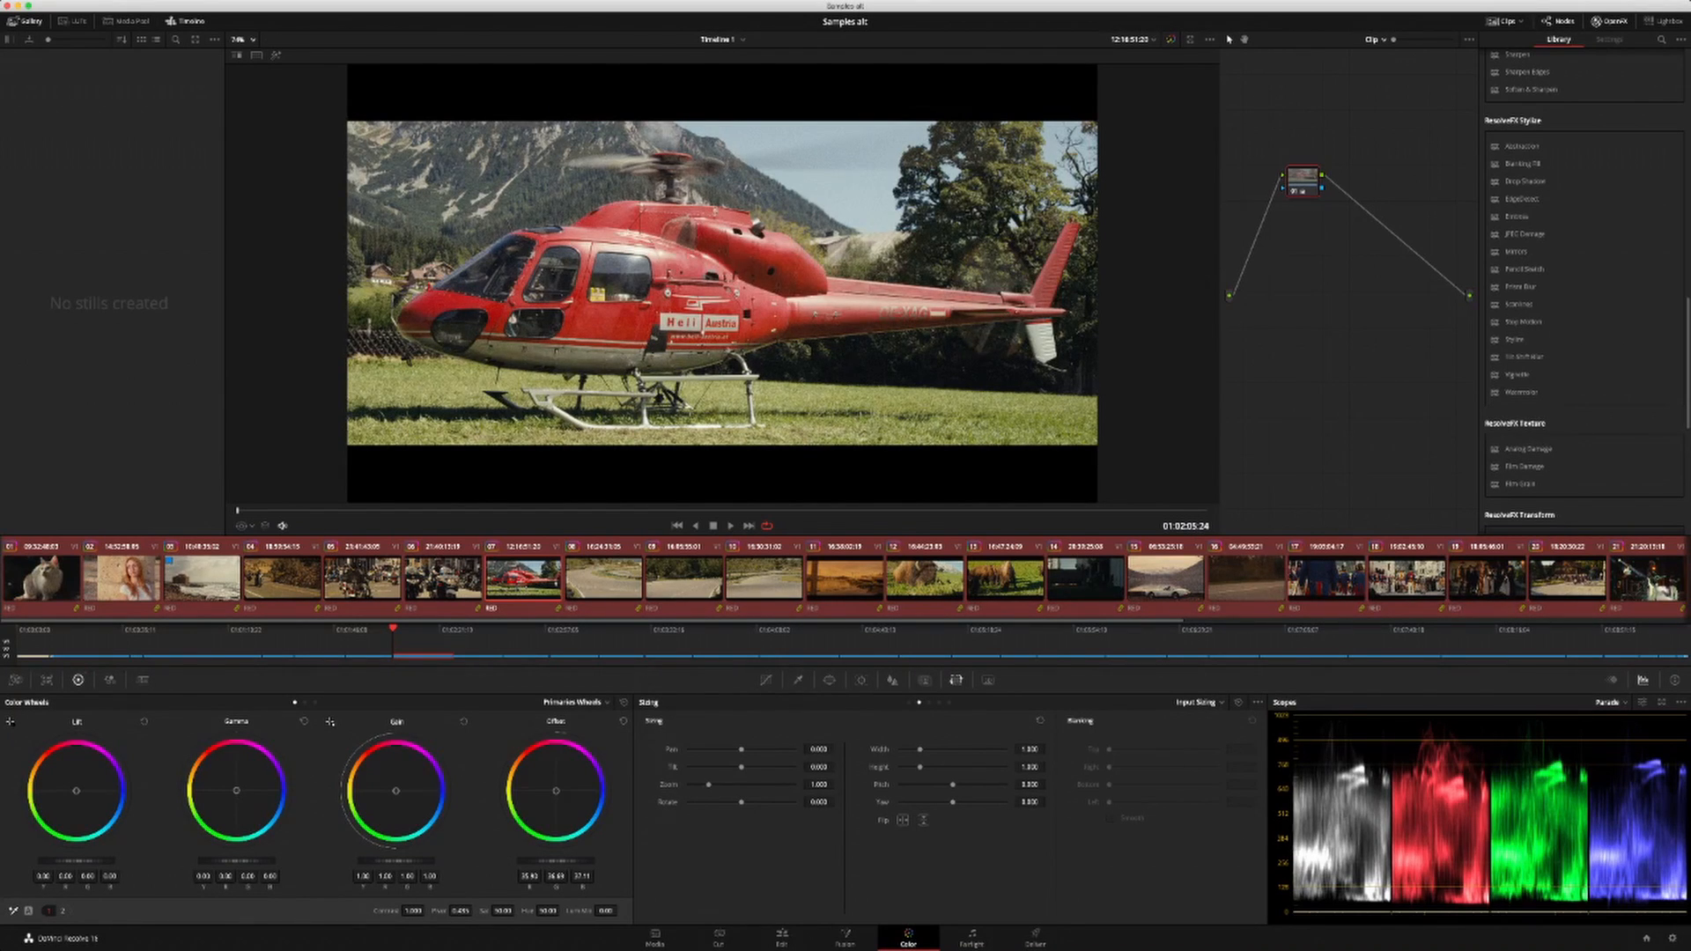
Step: Select only the helicopter clip, lower its overall offset and shift the offset colour balance slightly towards blue
key("Up")
key("Down")
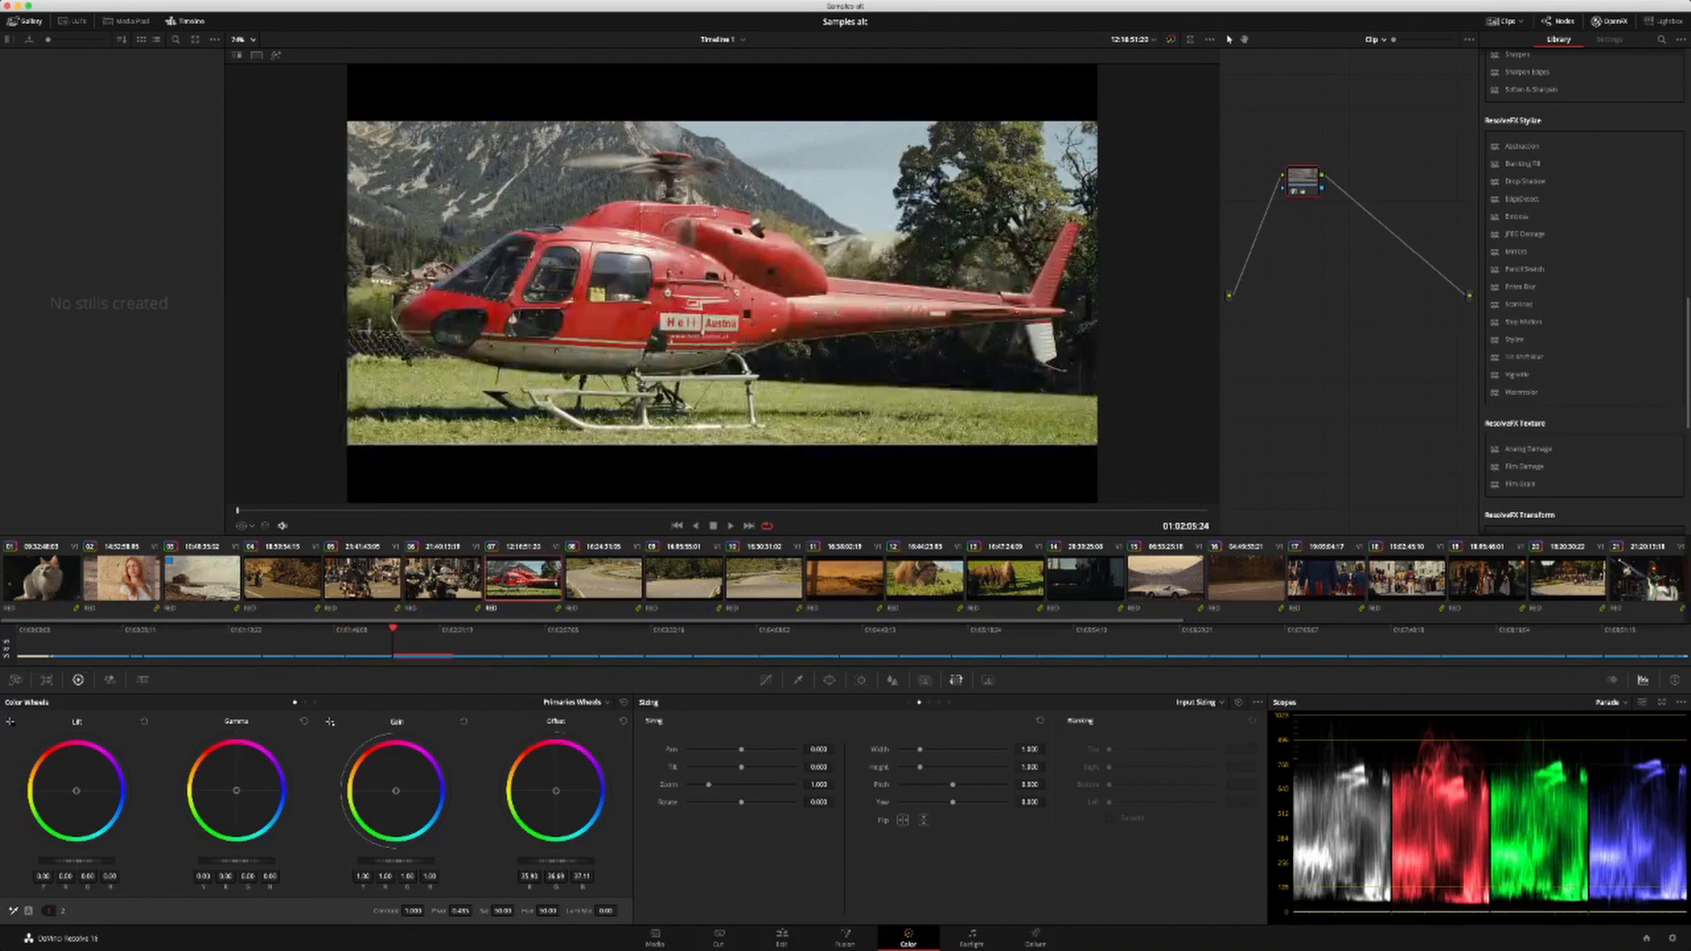
left_click_drag(555, 861, 516, 861)
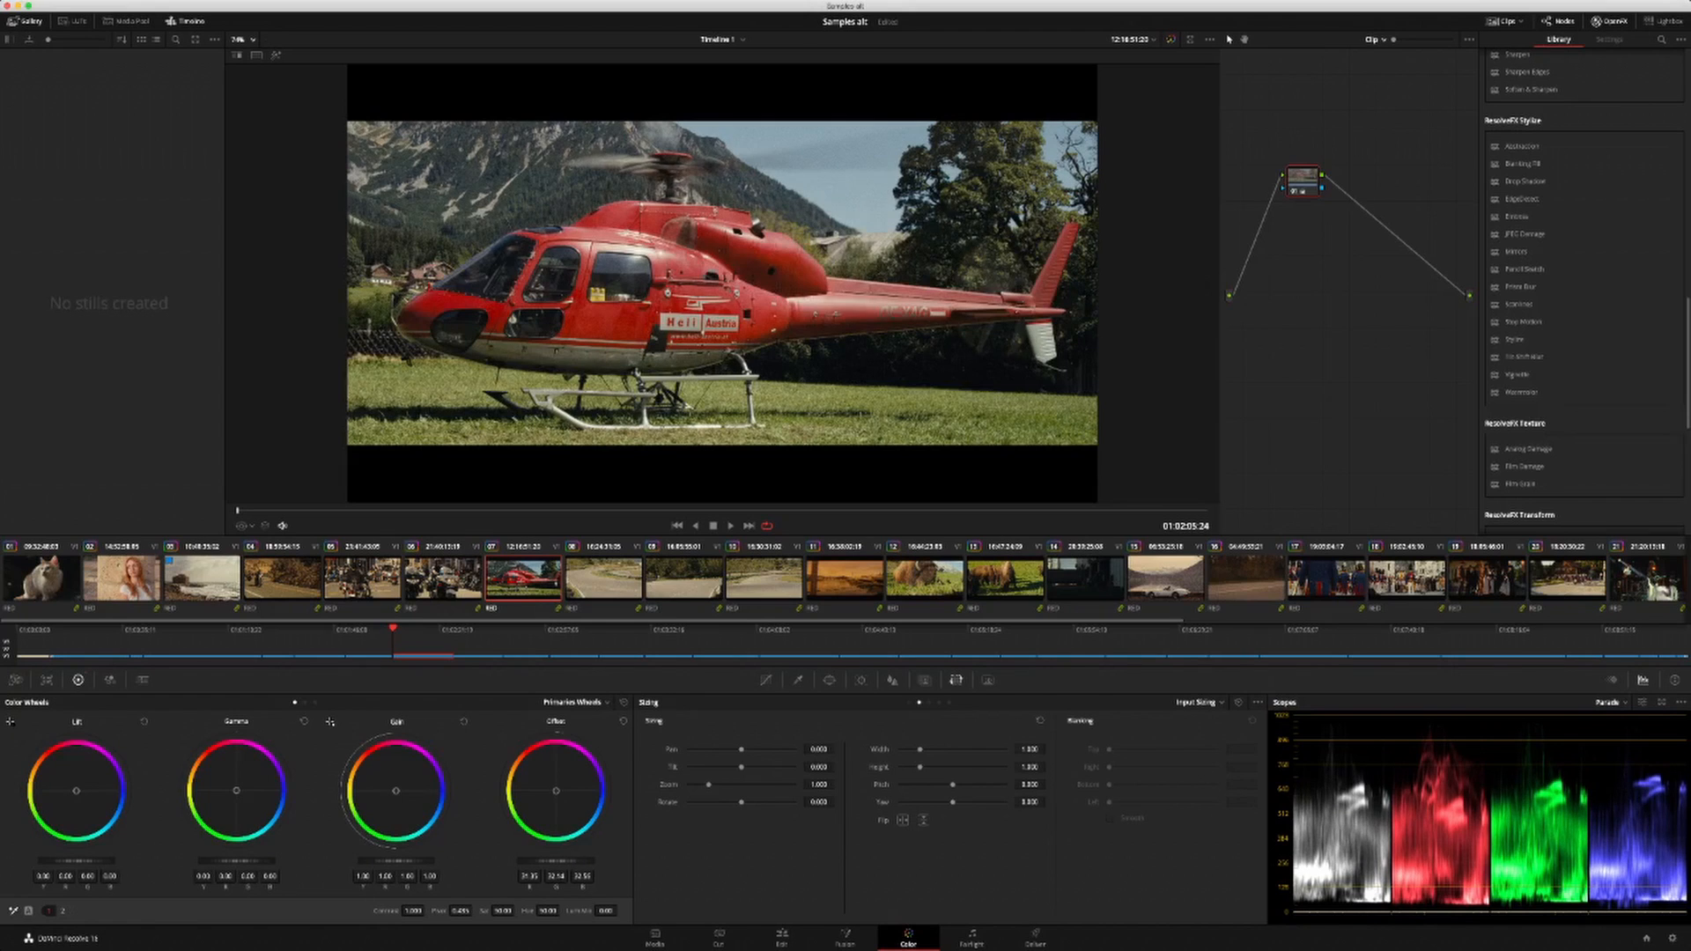
left_click_drag(555, 790, 557, 791)
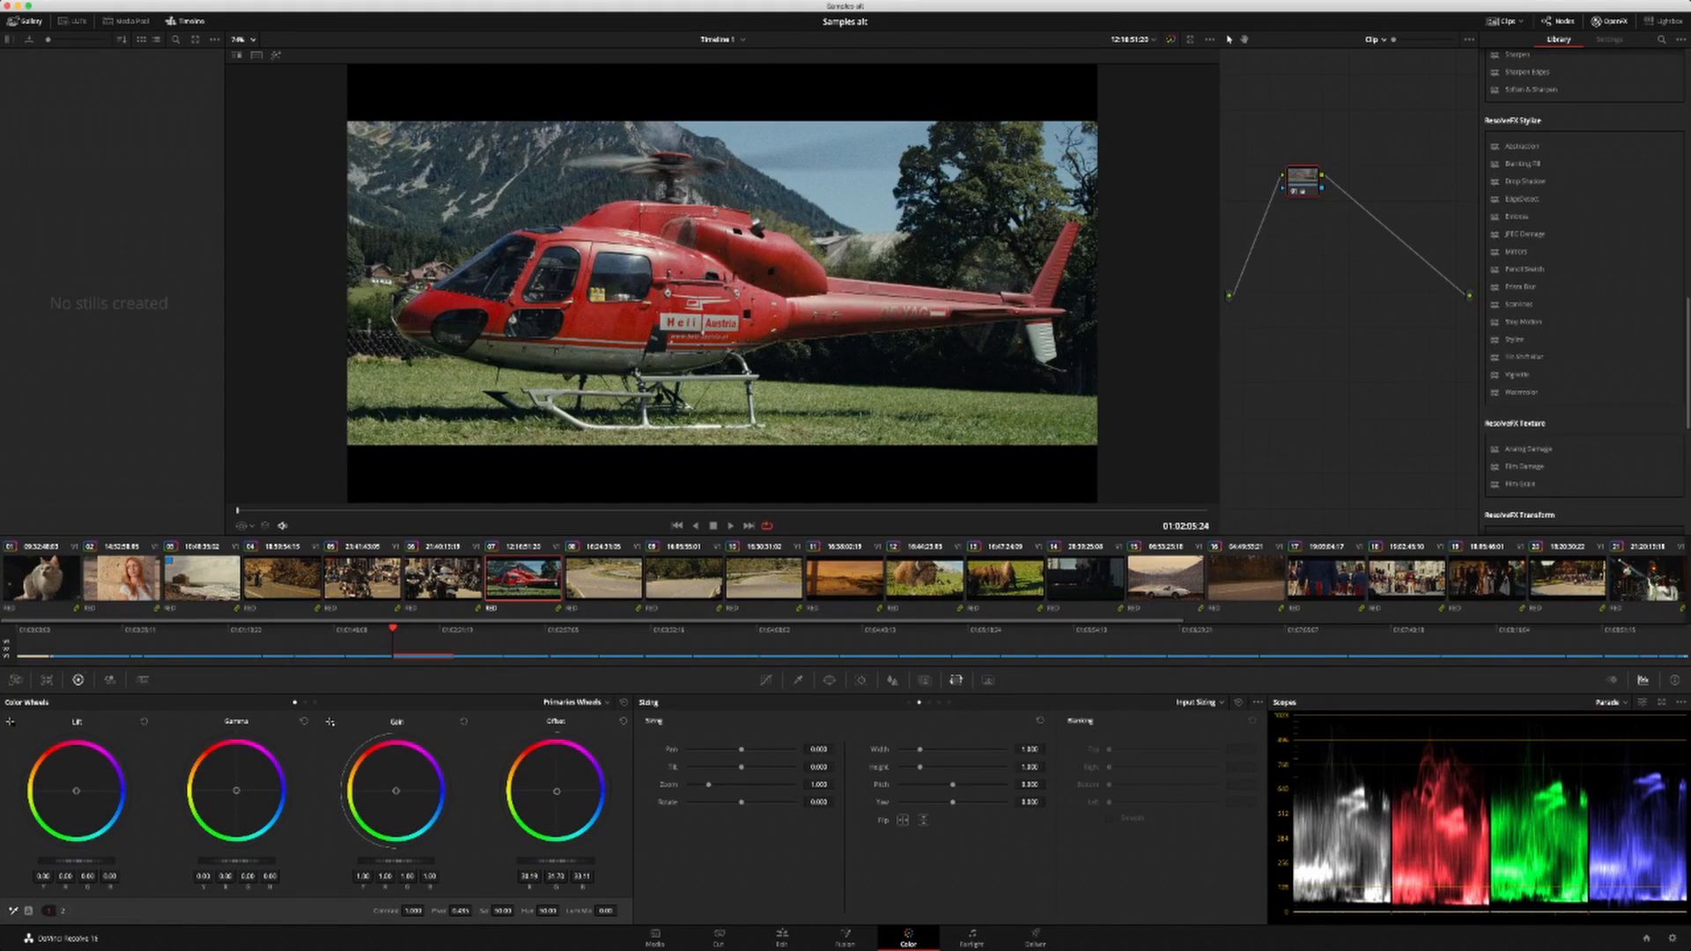
Step: Add a serial node to the helicopter clip, raise its offset and nudge the colour balance with printer light steps
key("alt+s")
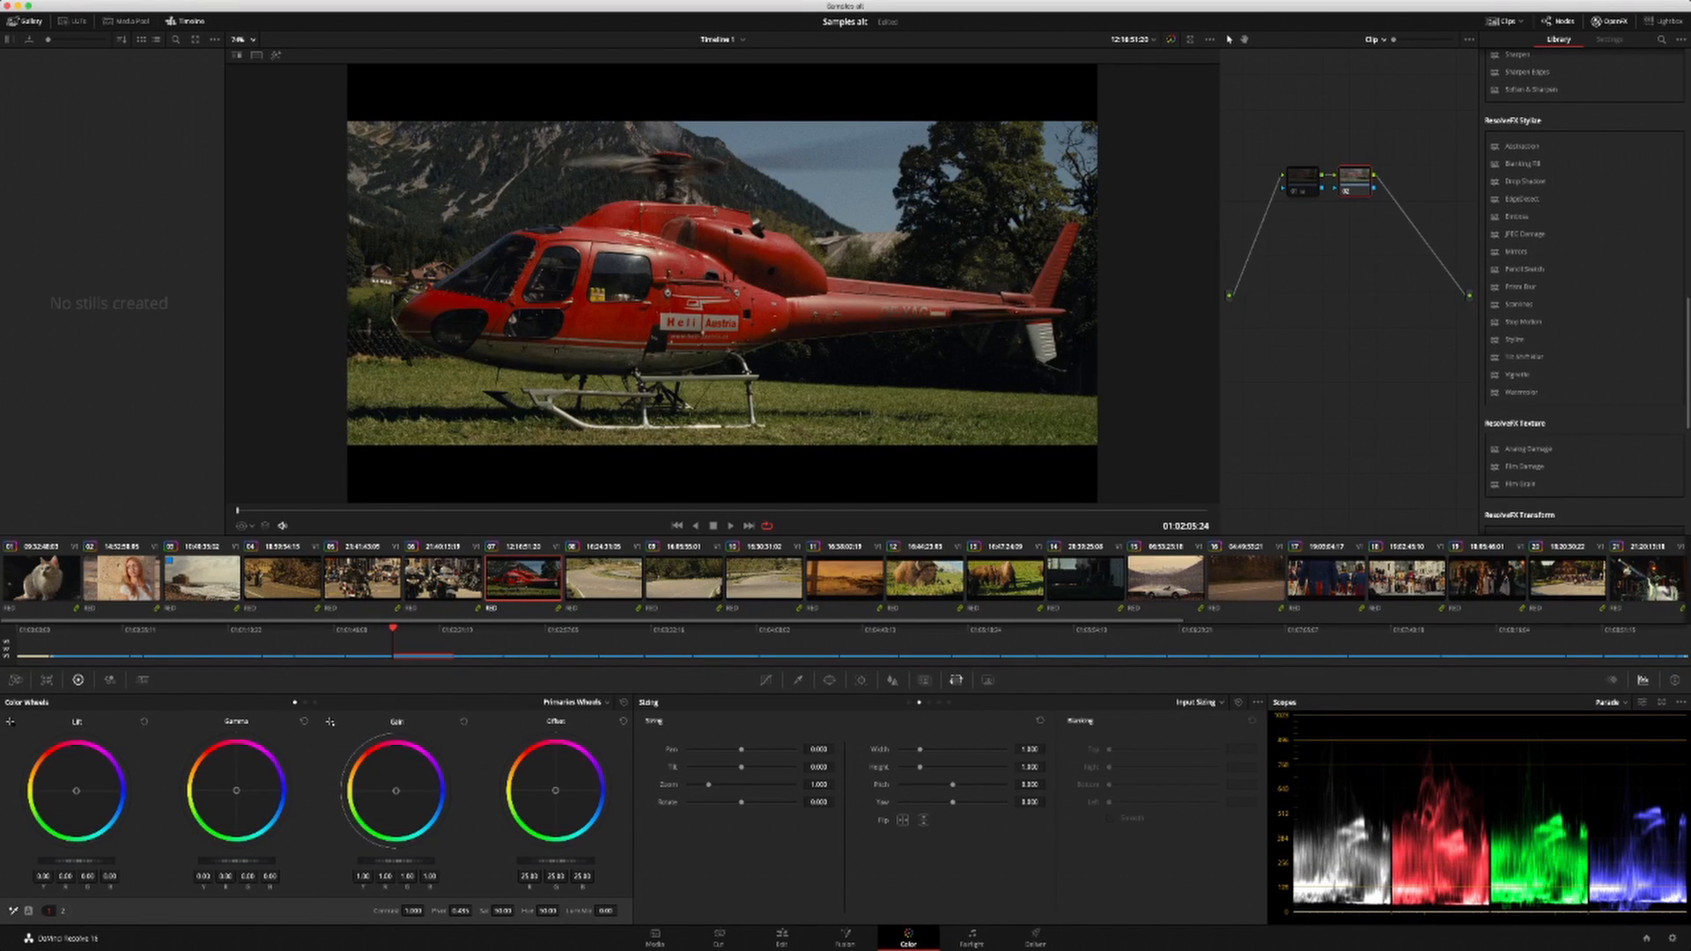
left_click_drag(556, 860, 616, 860)
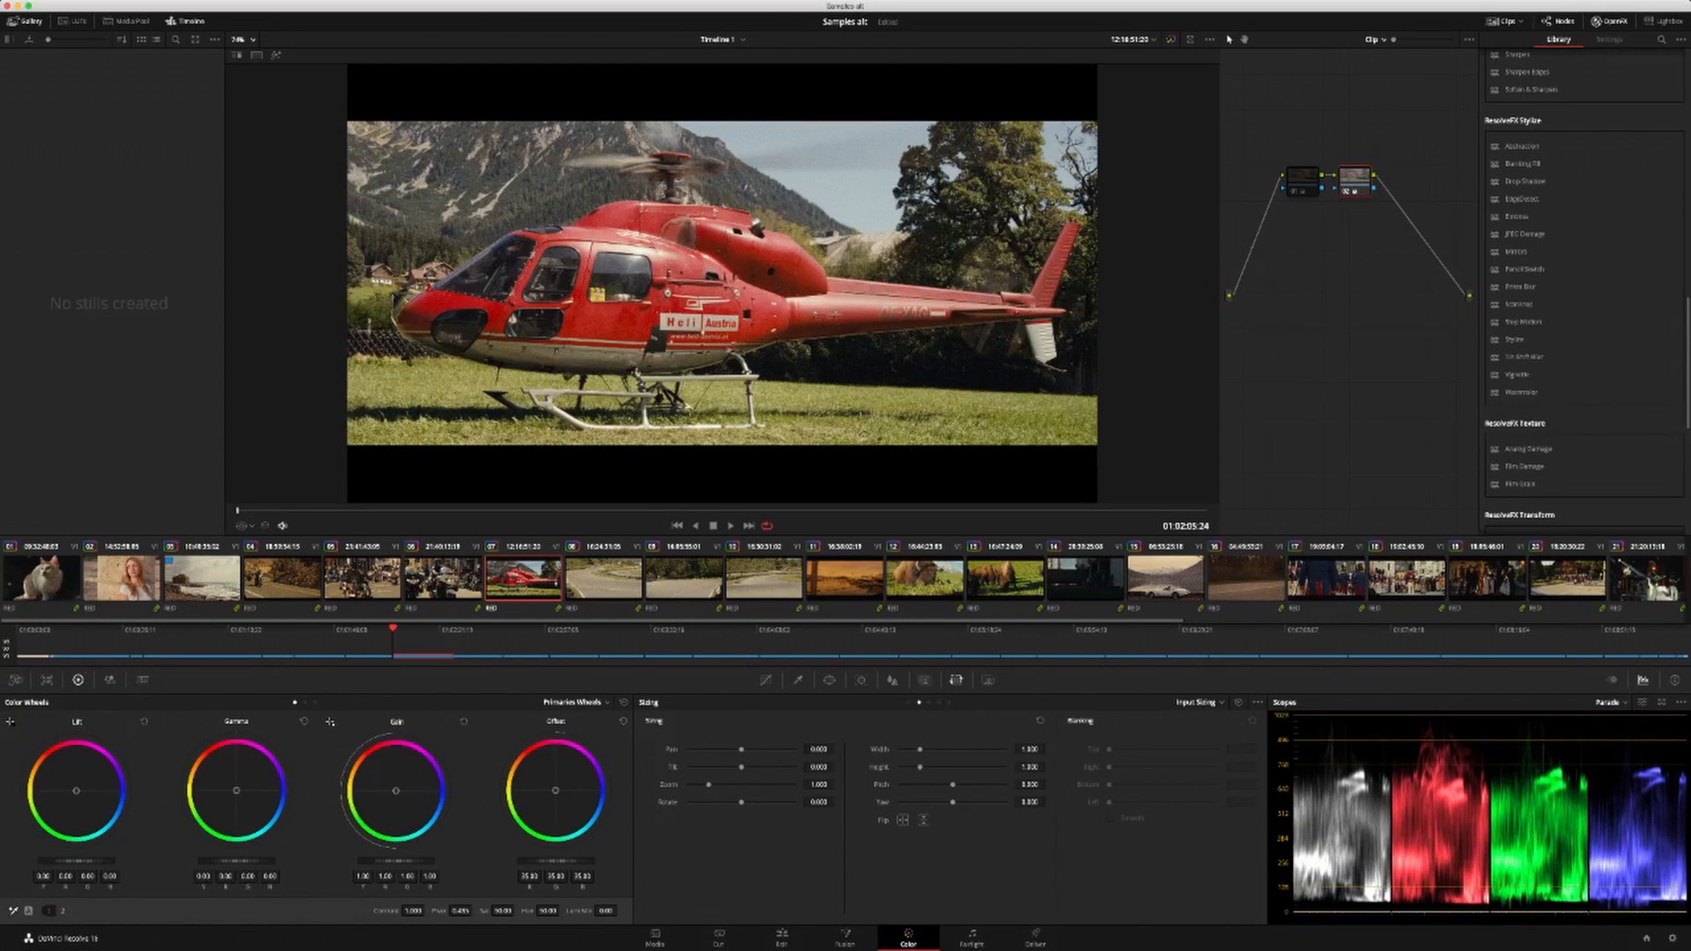
key("9")
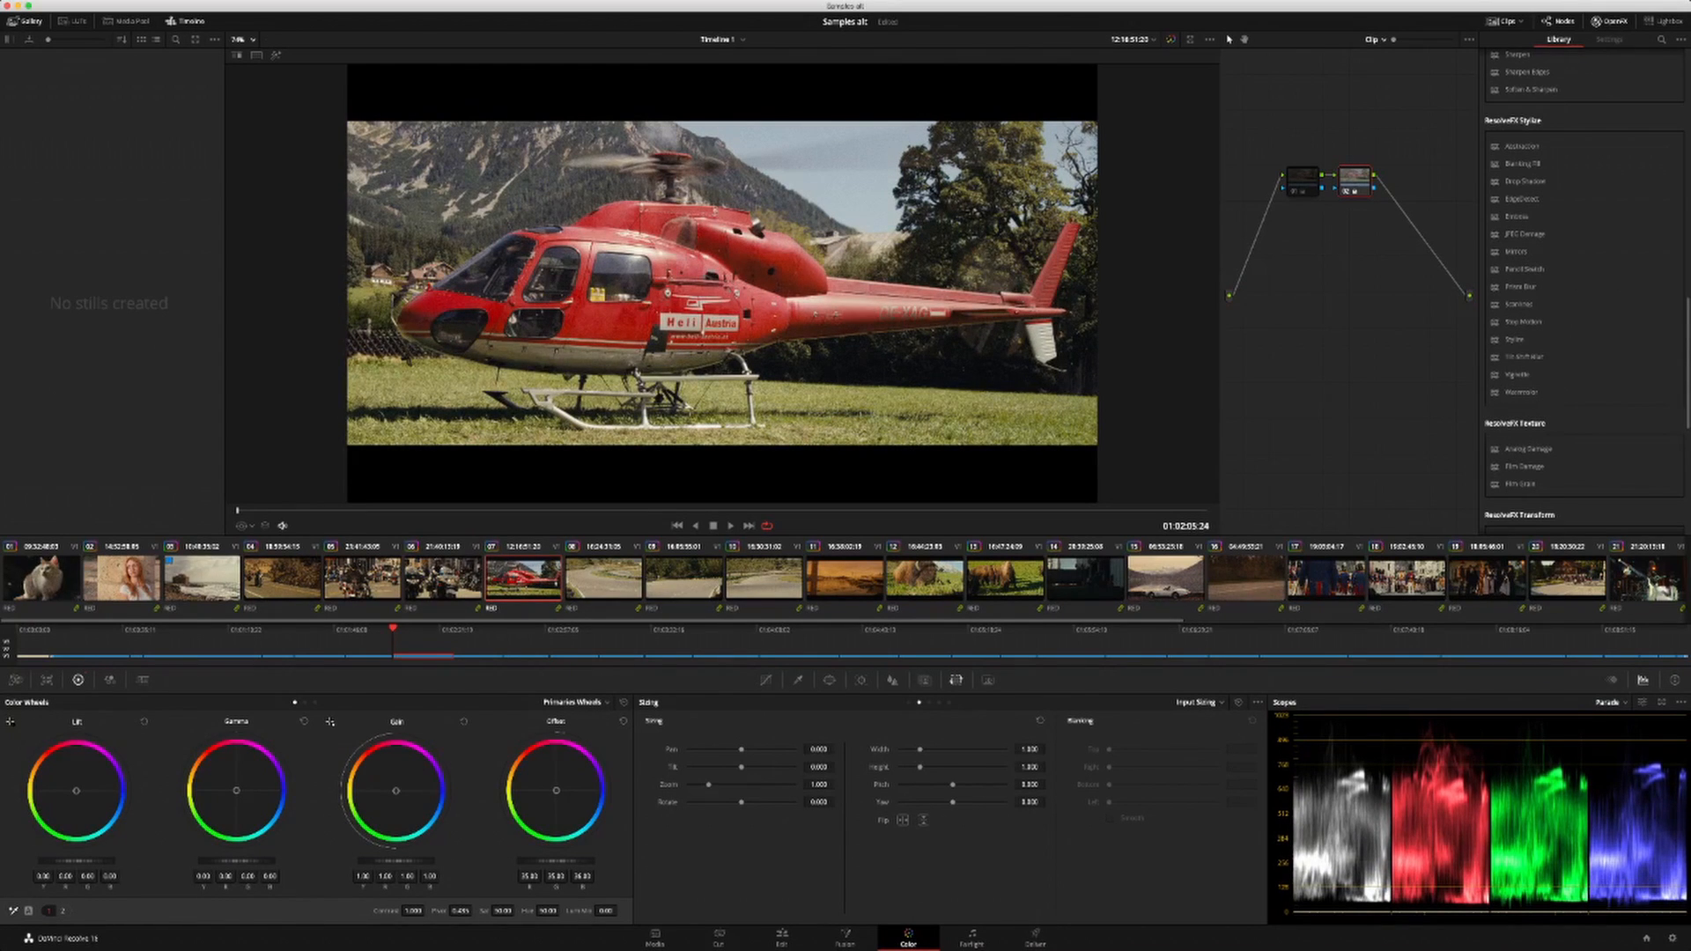
key("6")
key("8")
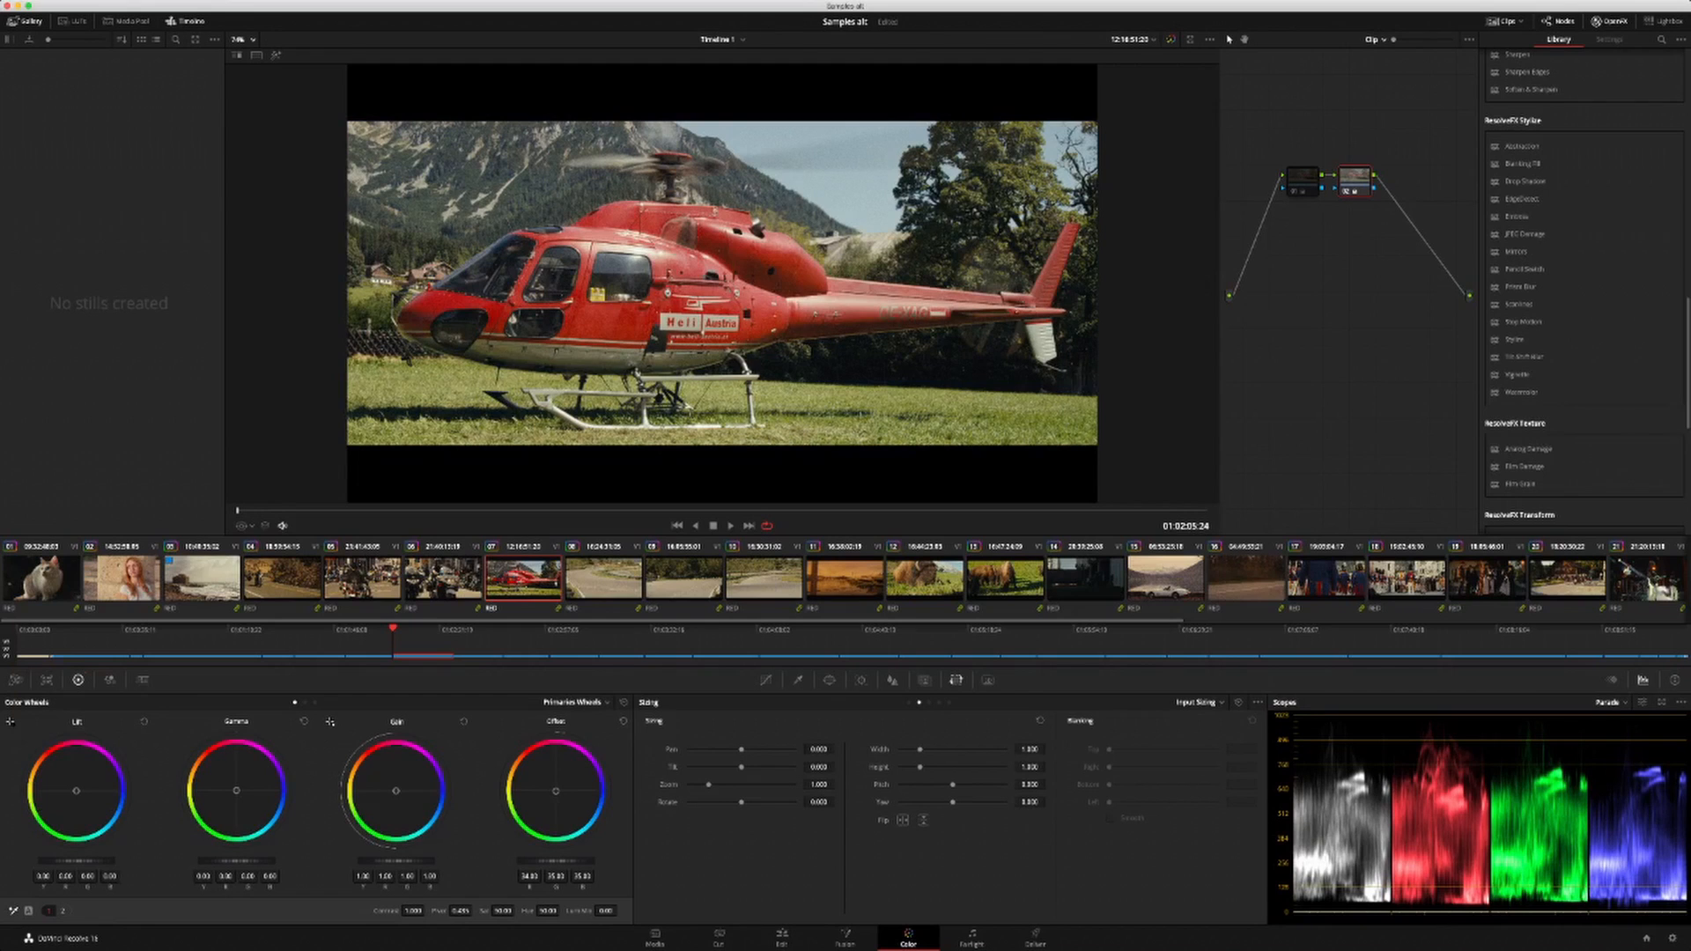
Step: Darken the helicopter clip's second node by several master printer light steps
key("minus")
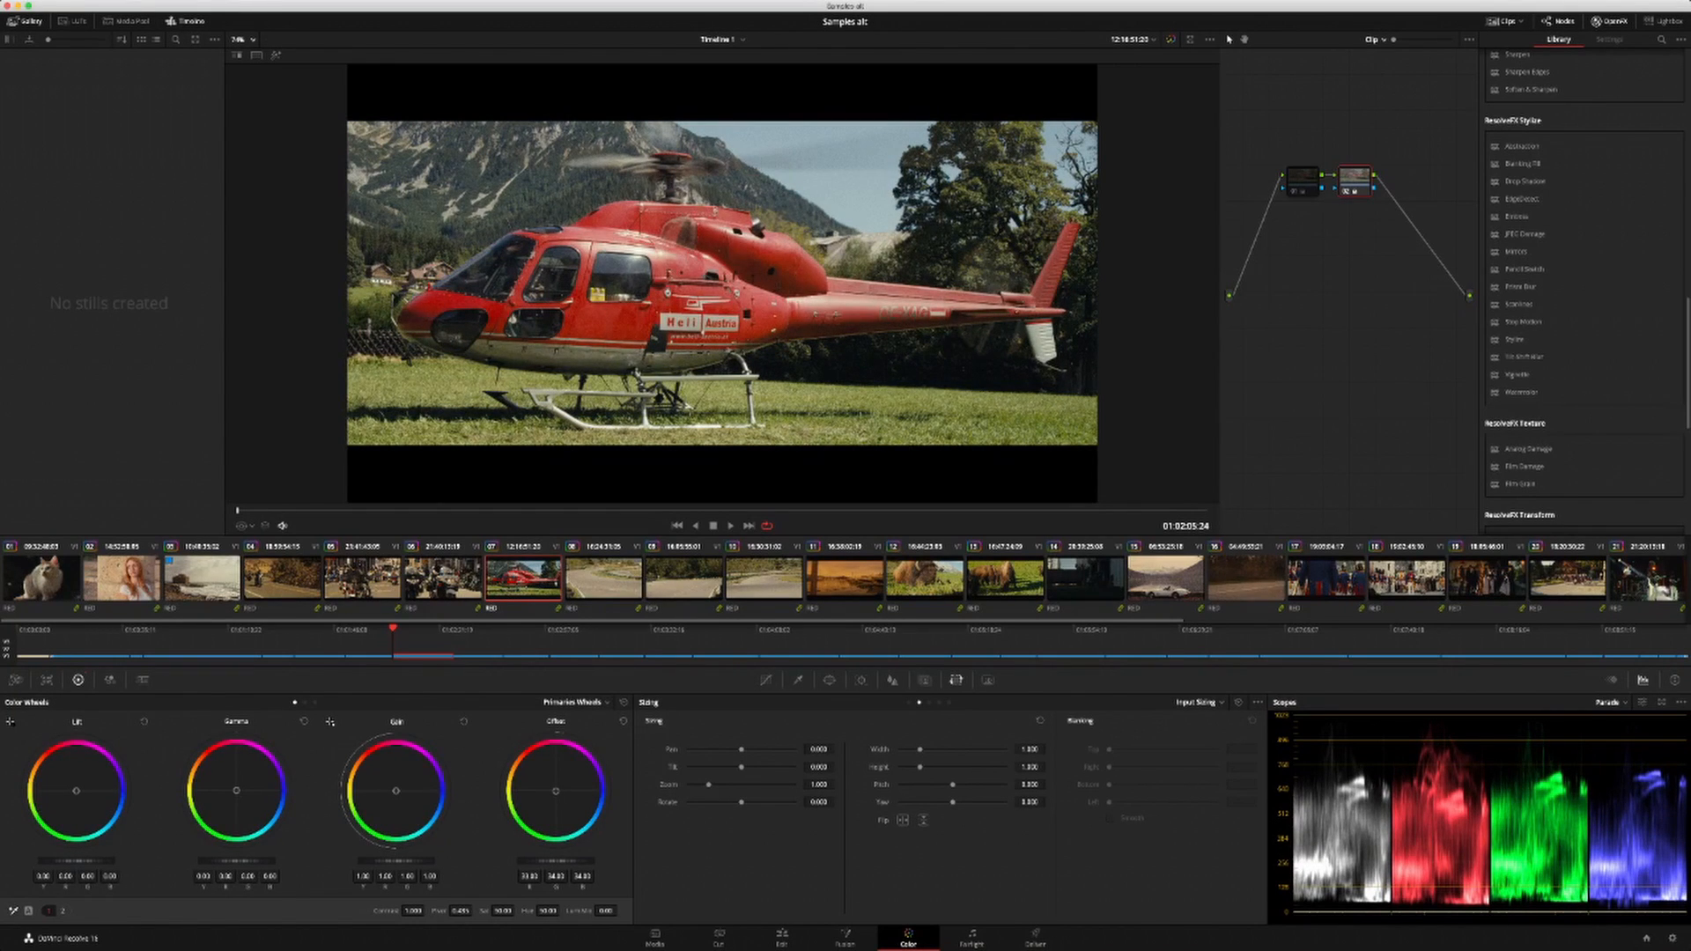
key("minus")
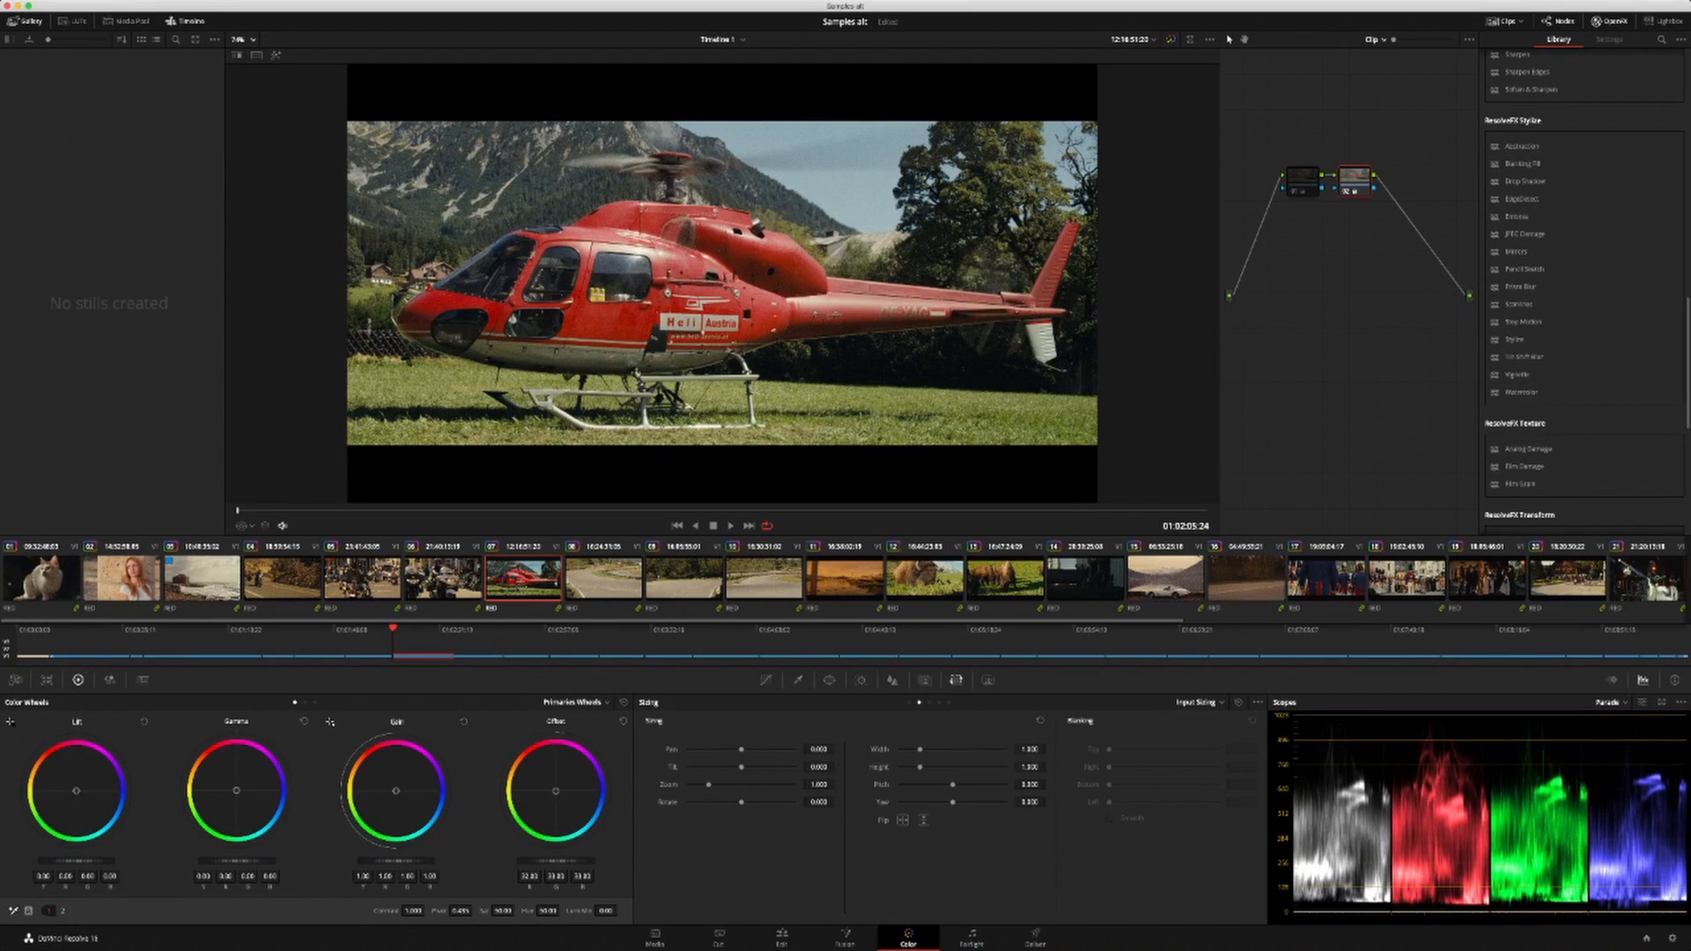
key("minus")
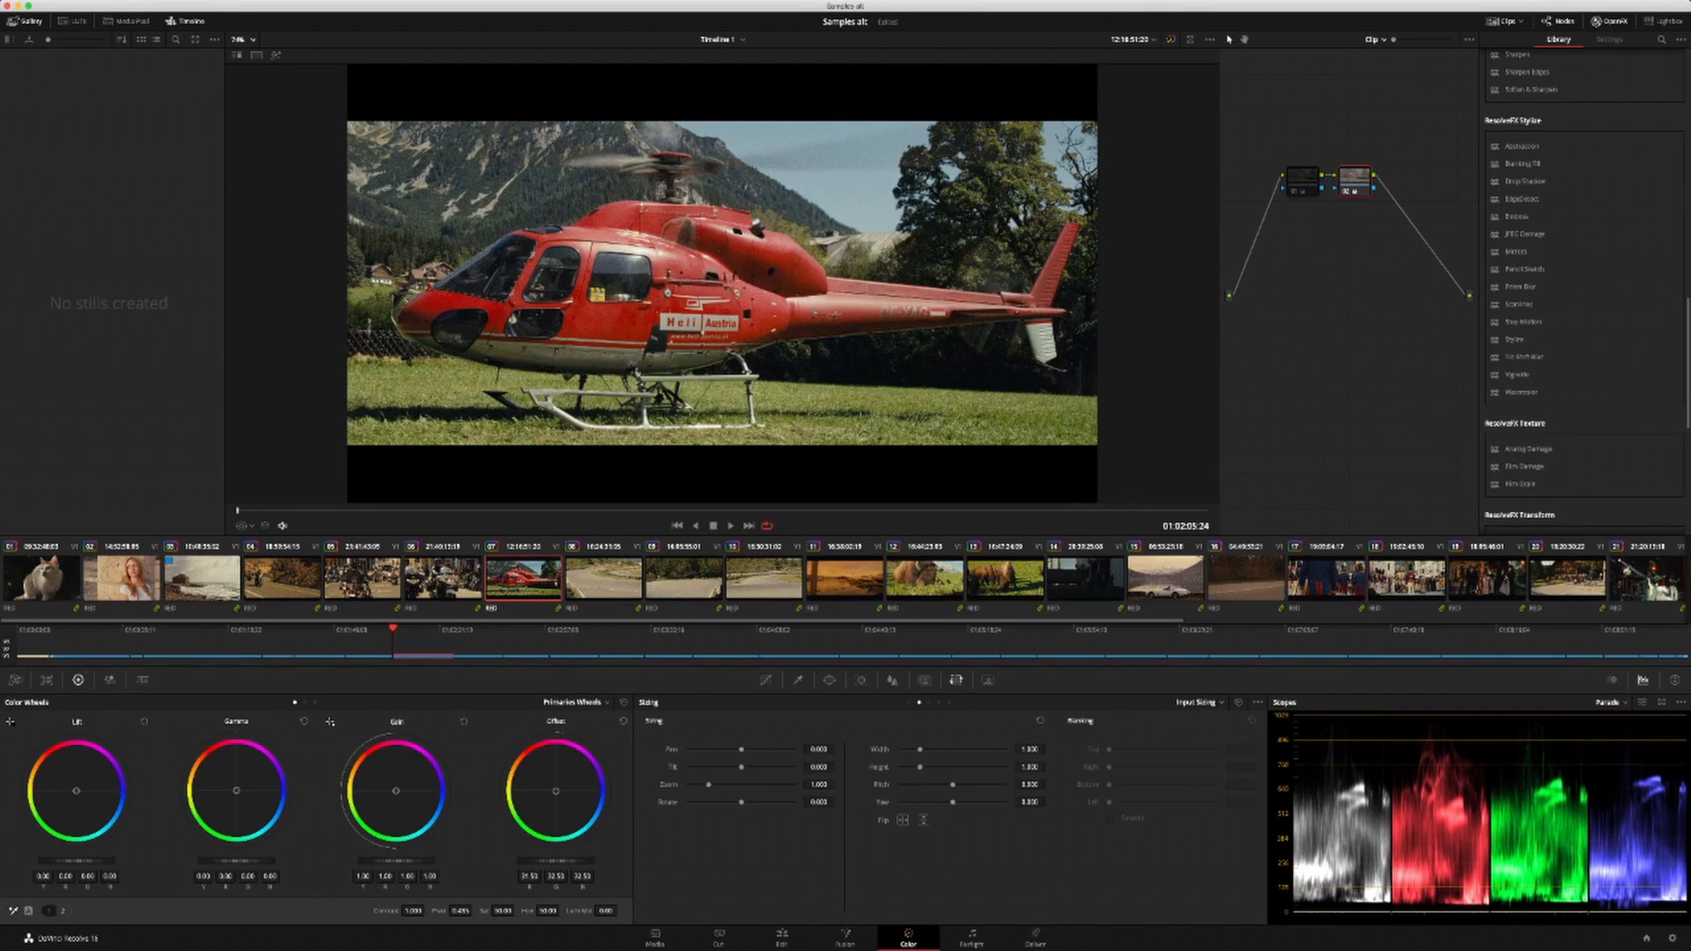
key("plus")
key("minus")
Step: Show the Primaries Bars and adjust the second node's blue offset with repeated printer light steps
key("alt+z")
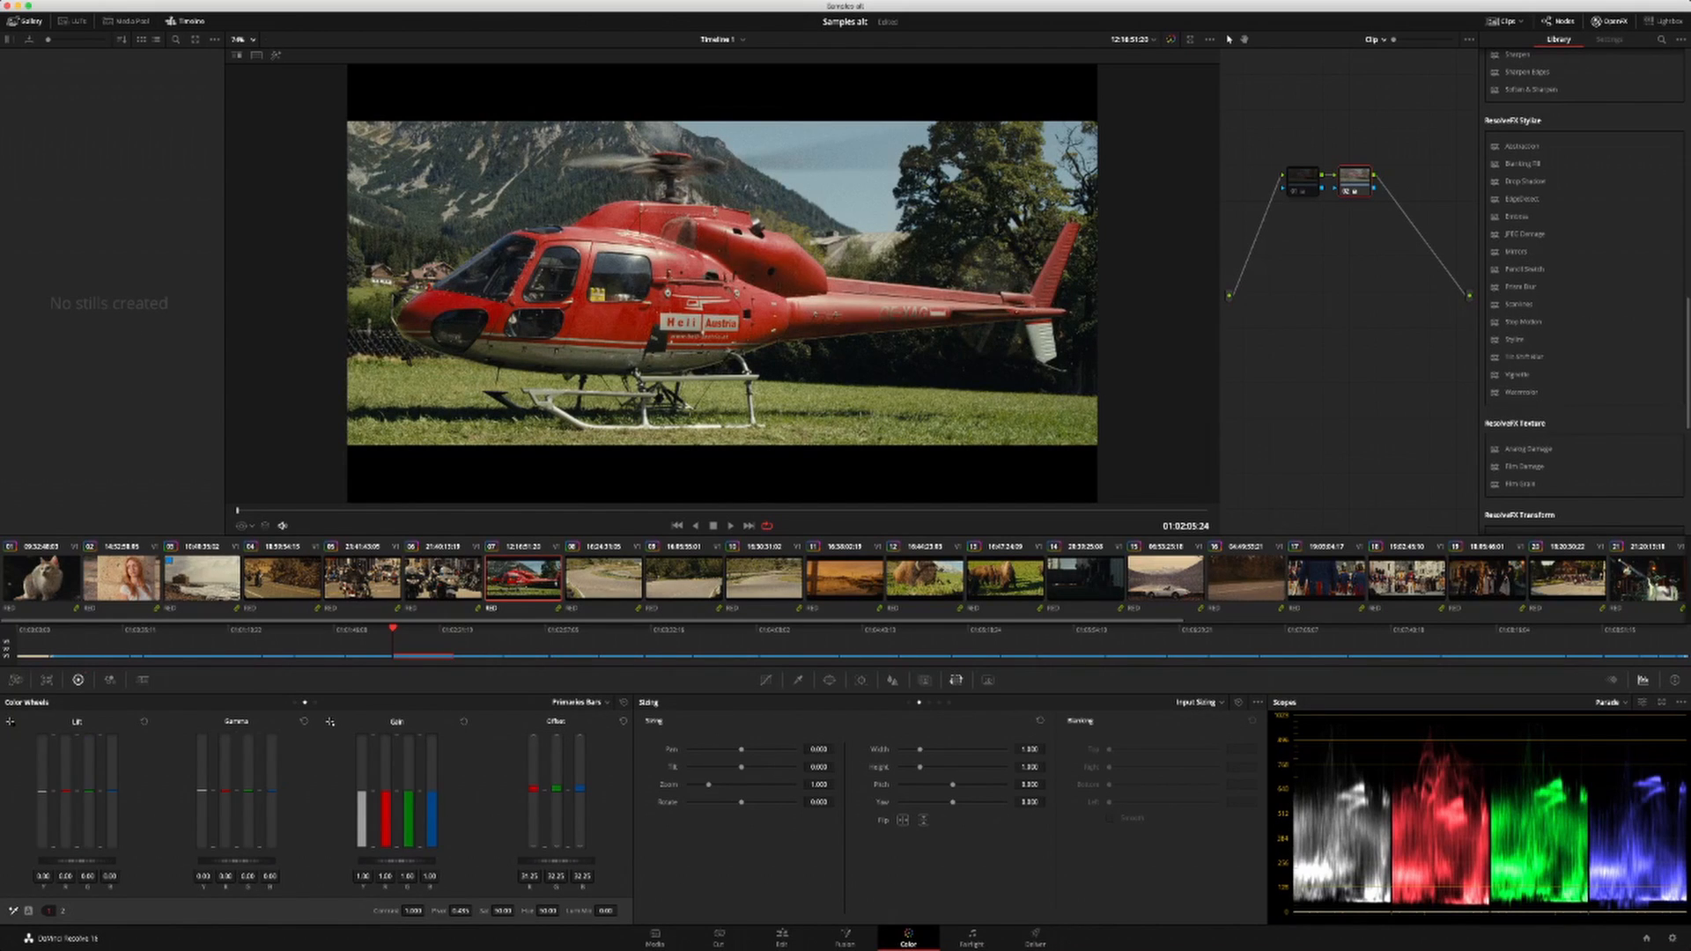
key("plus")
key("9")
key("9")
key("9")
key("9")
key("9")
key("9")
key("9")
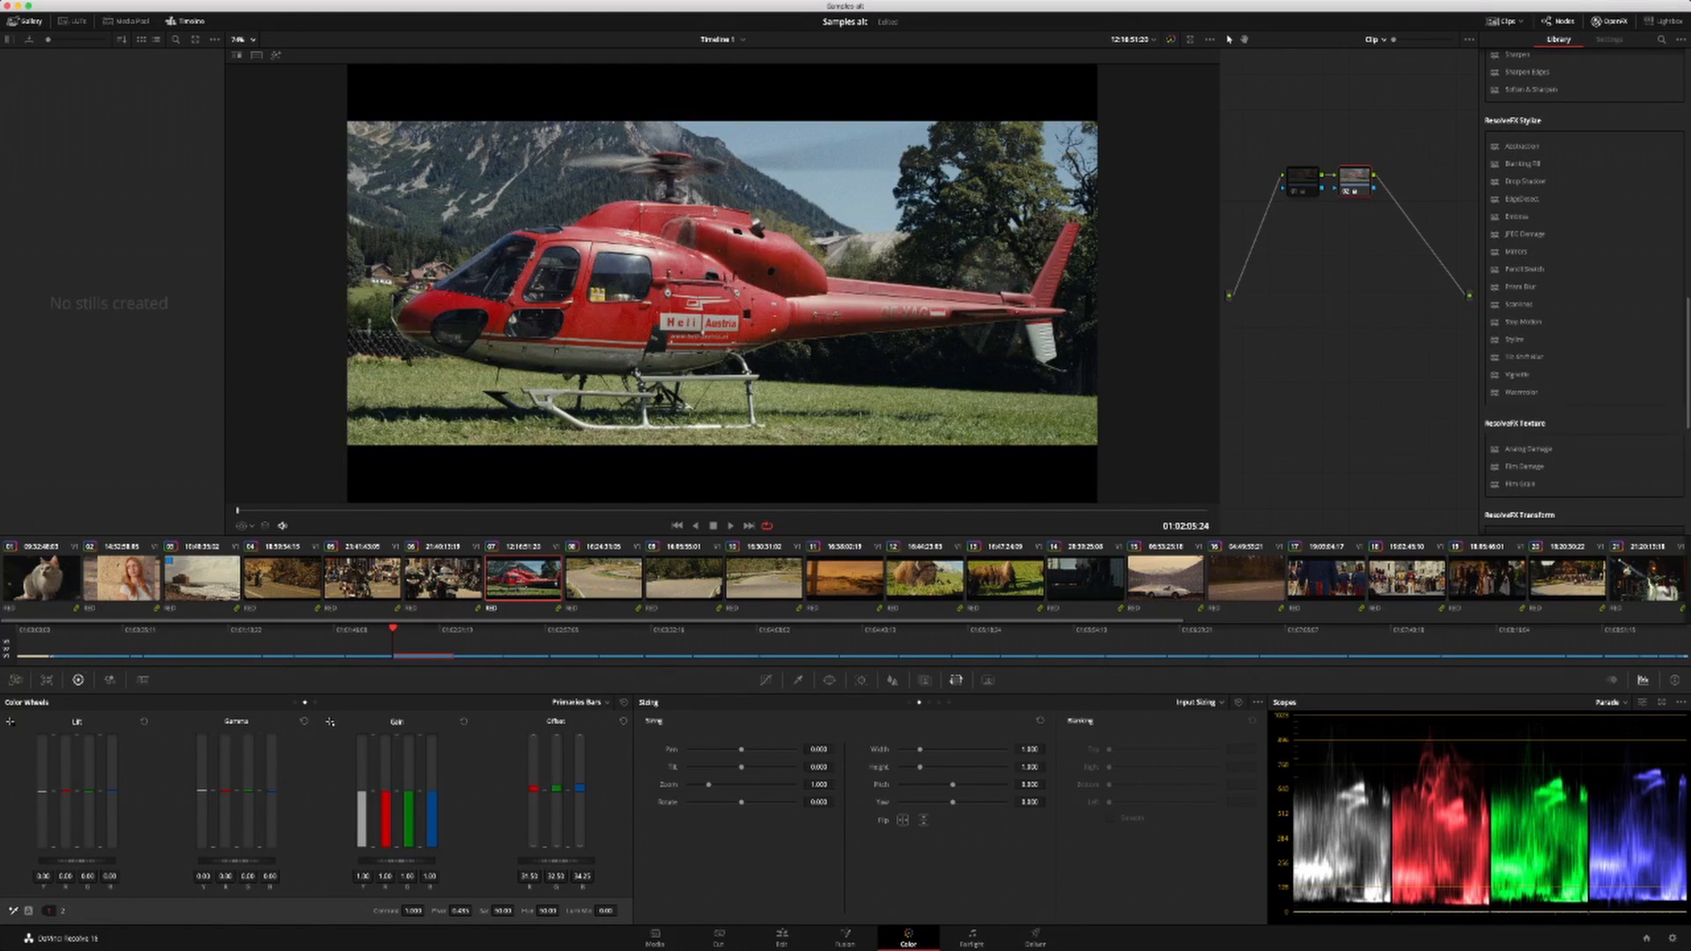
key("9")
key("9")
key("9")
key("9")
key("9")
key("9")
key("9")
key("9")
key("6")
key("6")
key("6")
key("6")
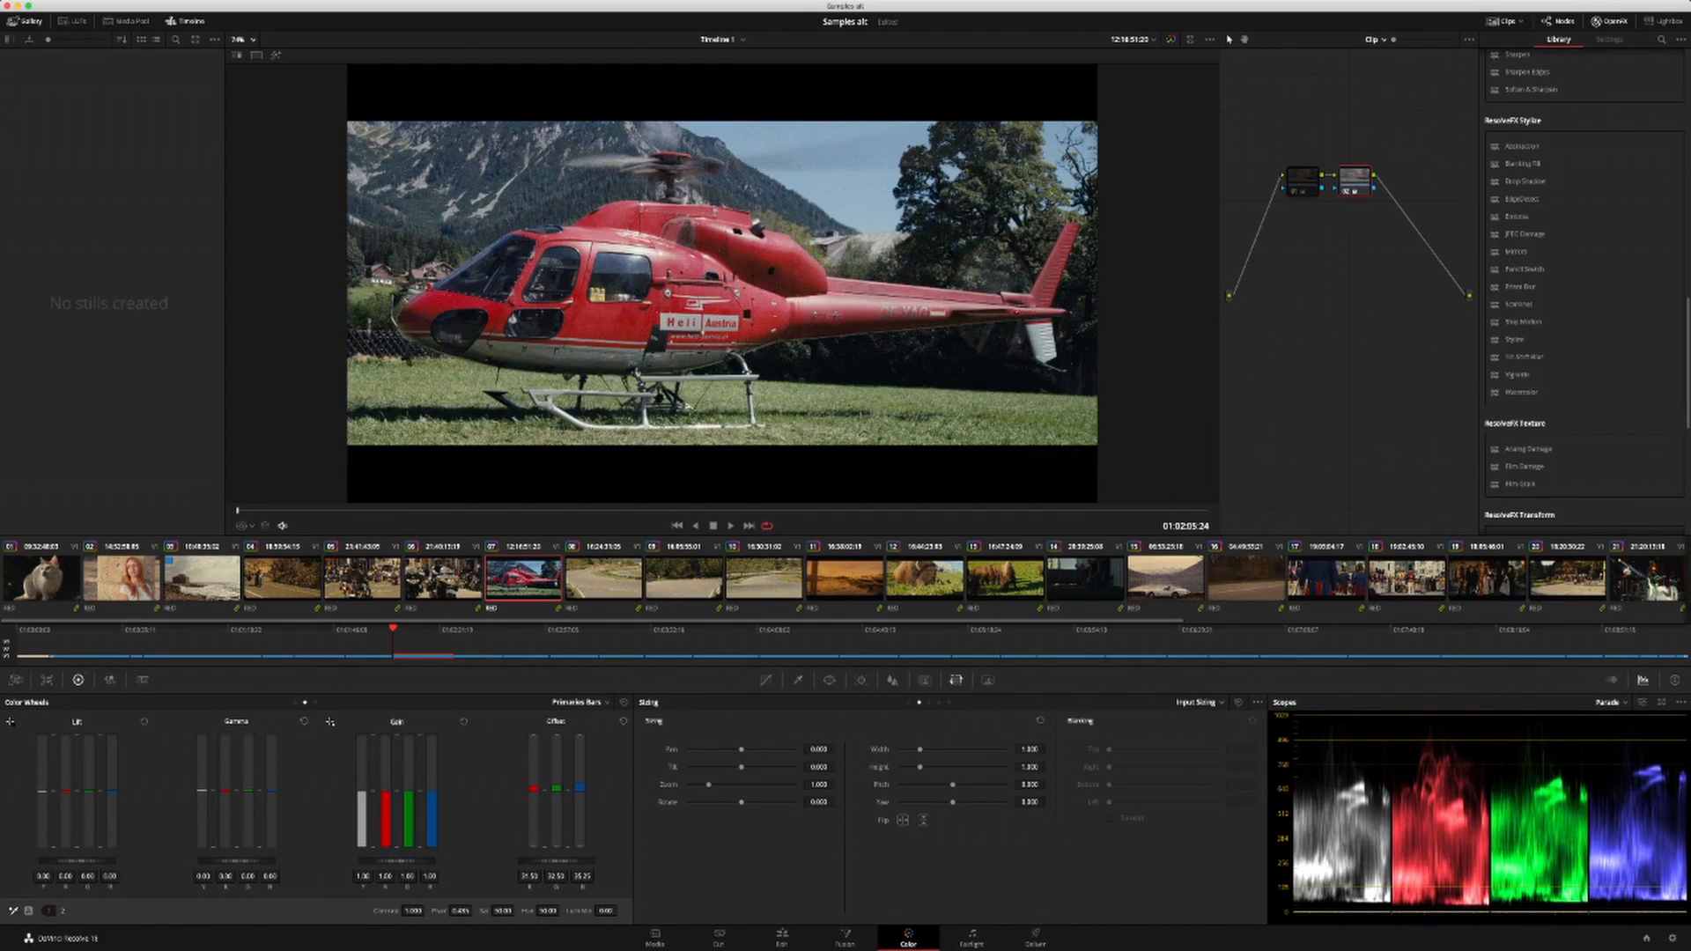
Step: Reset the second node's grade and delete the node, with the primaries shown as wheels again
key("shift+Home")
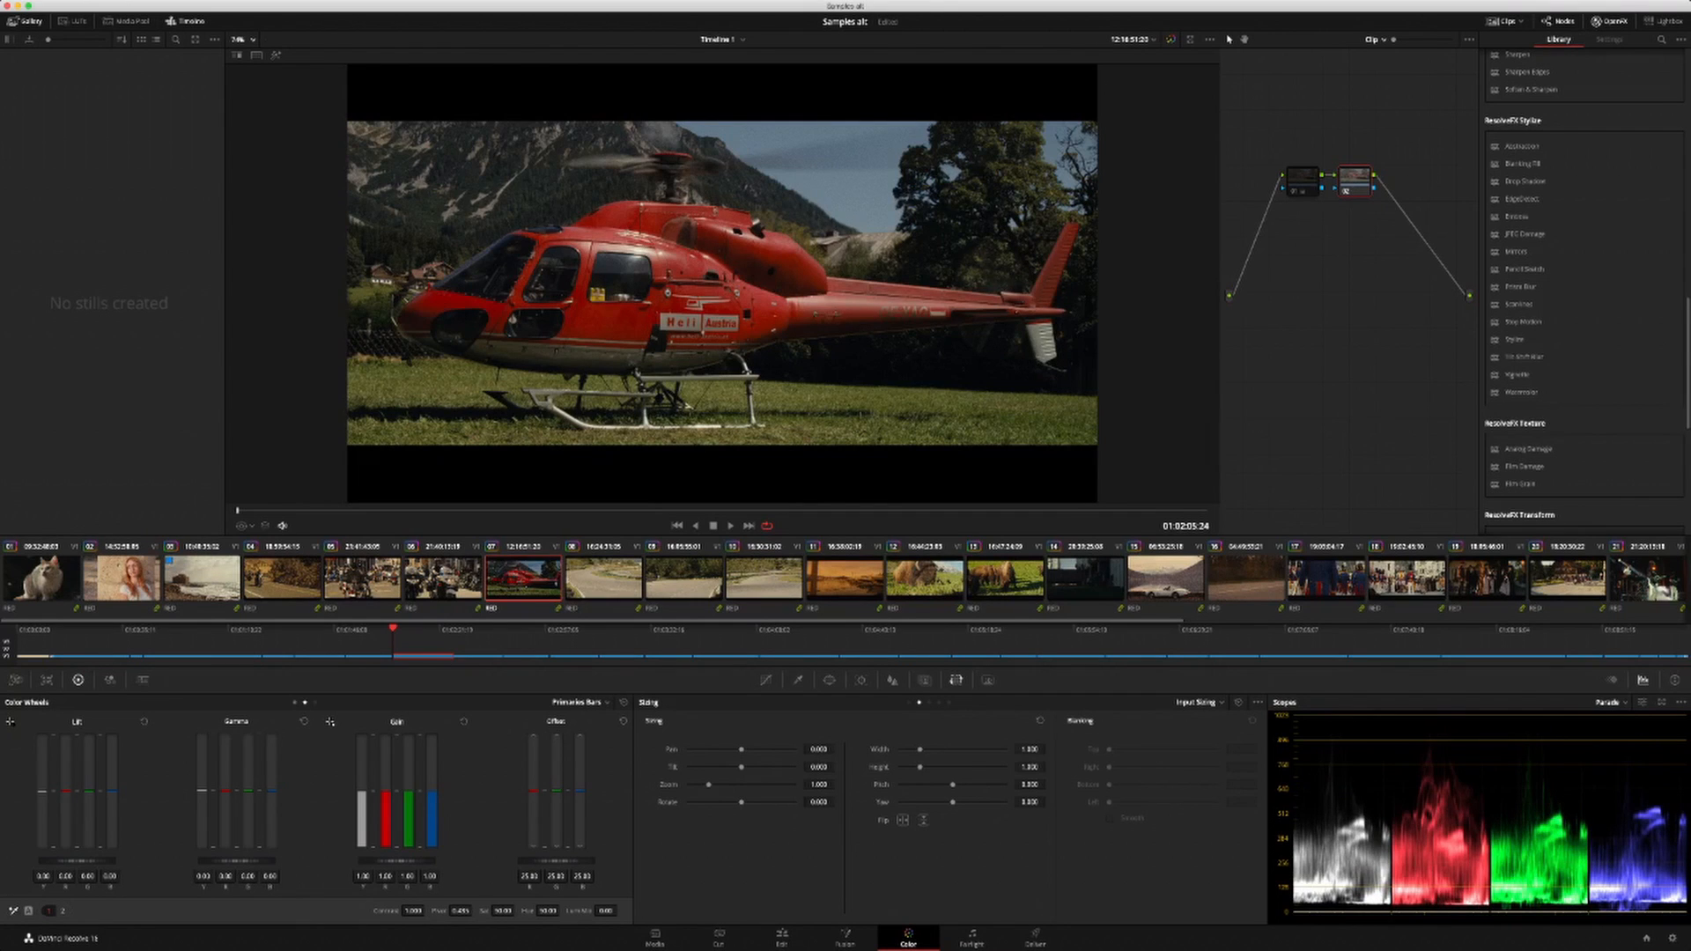
key("alt+z")
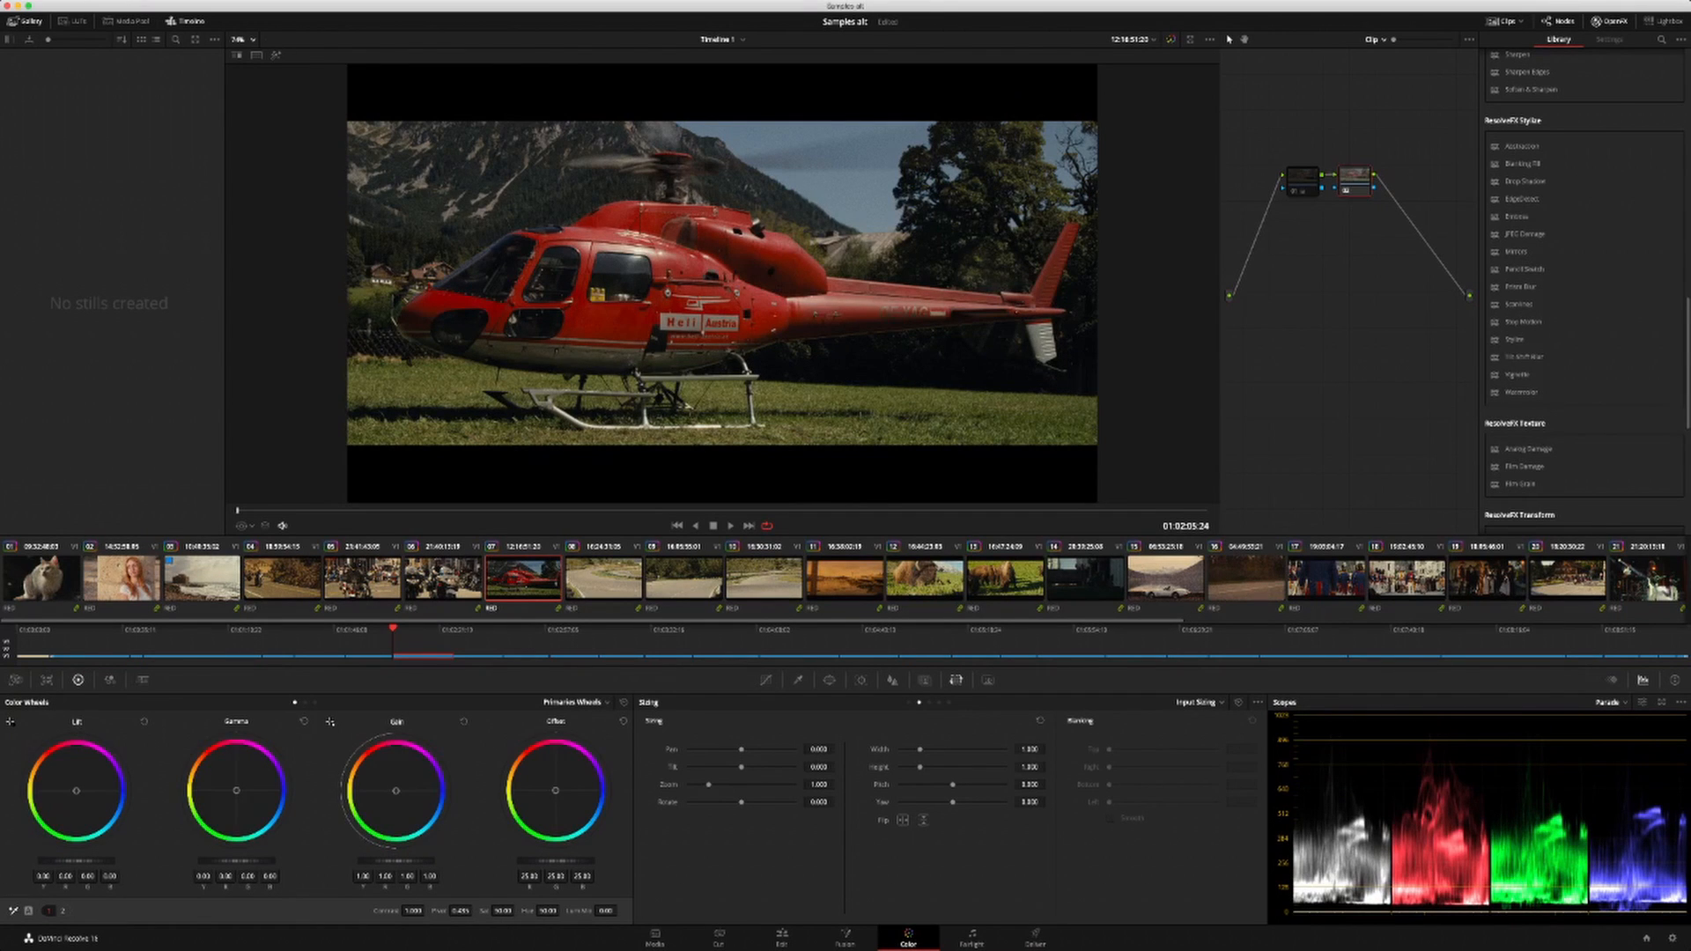
key("Delete")
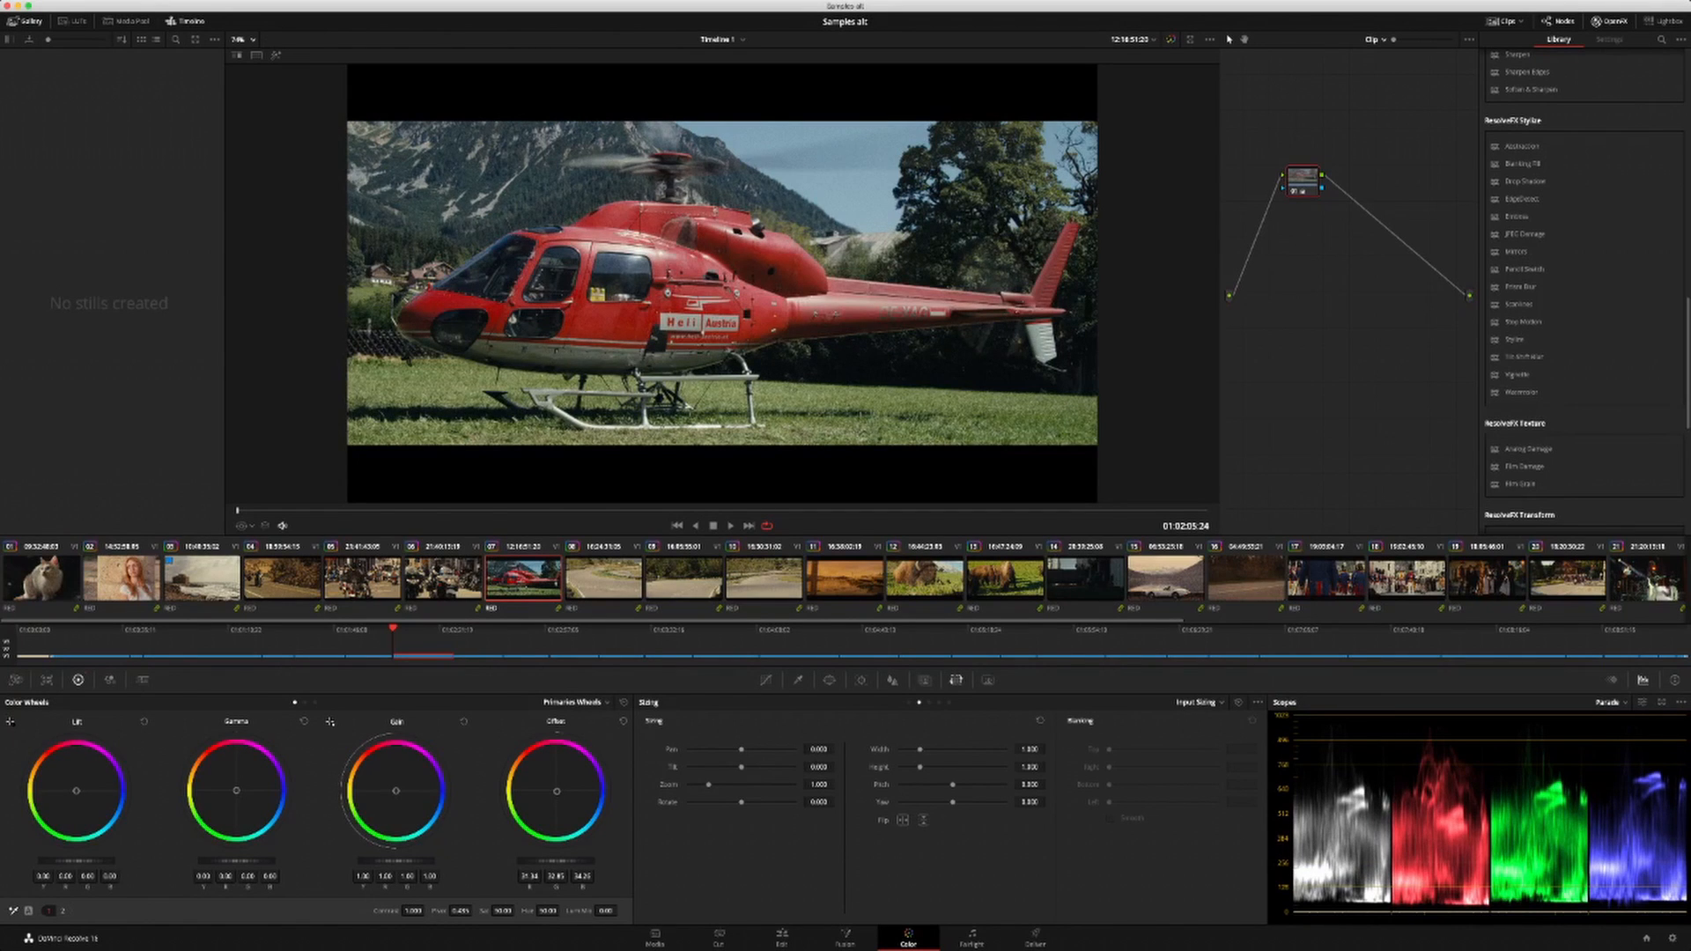
Step: Refine the helicopter clip's overall offset level and colour balance in its remaining node, saving the project along the way
left_click_drag(555, 861, 579, 861)
left_click_drag(557, 791, 555, 791)
key("super+s")
left_click_drag(556, 862, 529, 861)
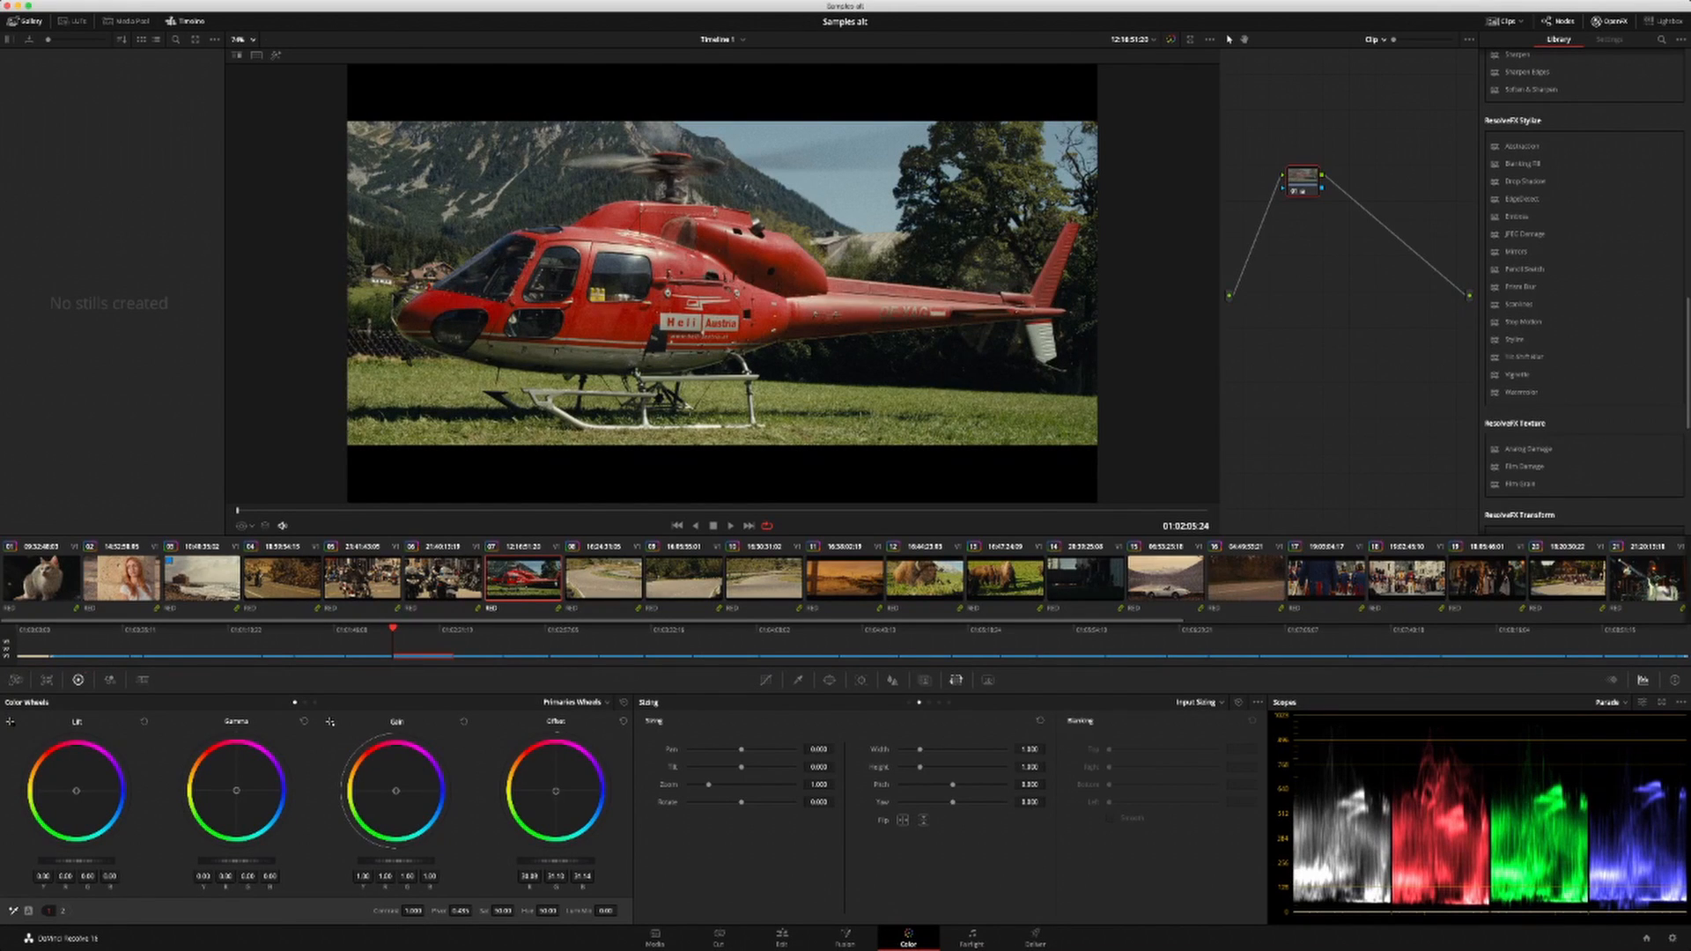
Step: Review the harbour, white car, truck and portrait clips, comparing the harbour shot with its grade bypassed and in the enlarged viewer
left_click(844, 580)
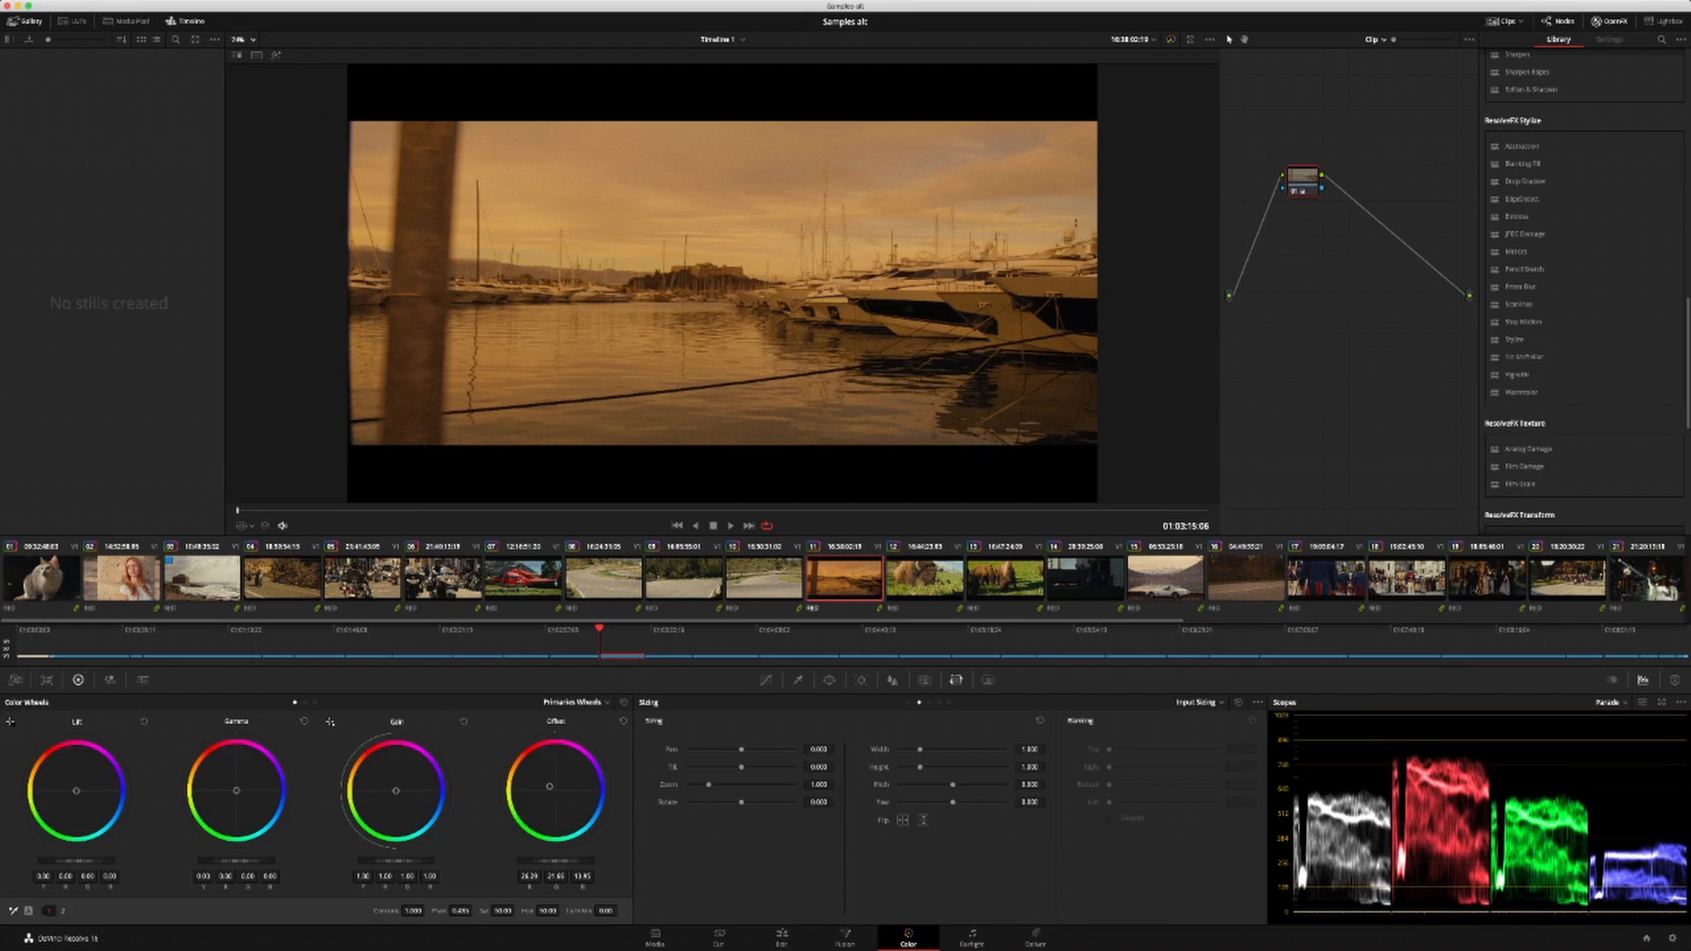
left_click(1165, 579)
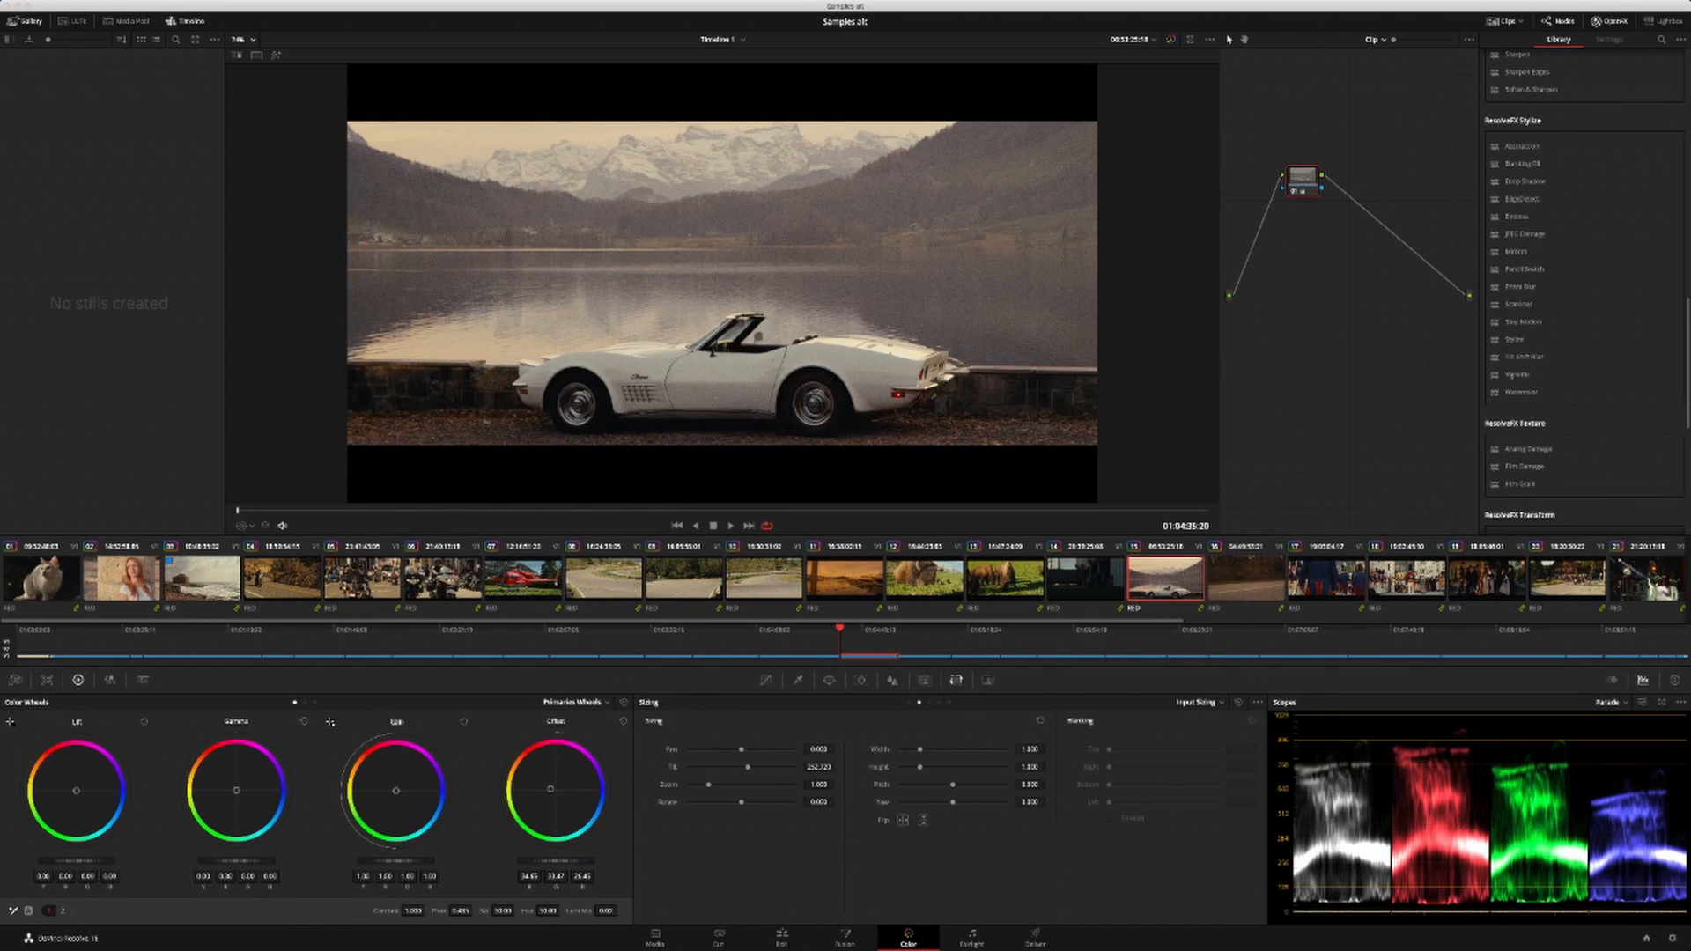
left_click(1005, 580)
left_click(1085, 579)
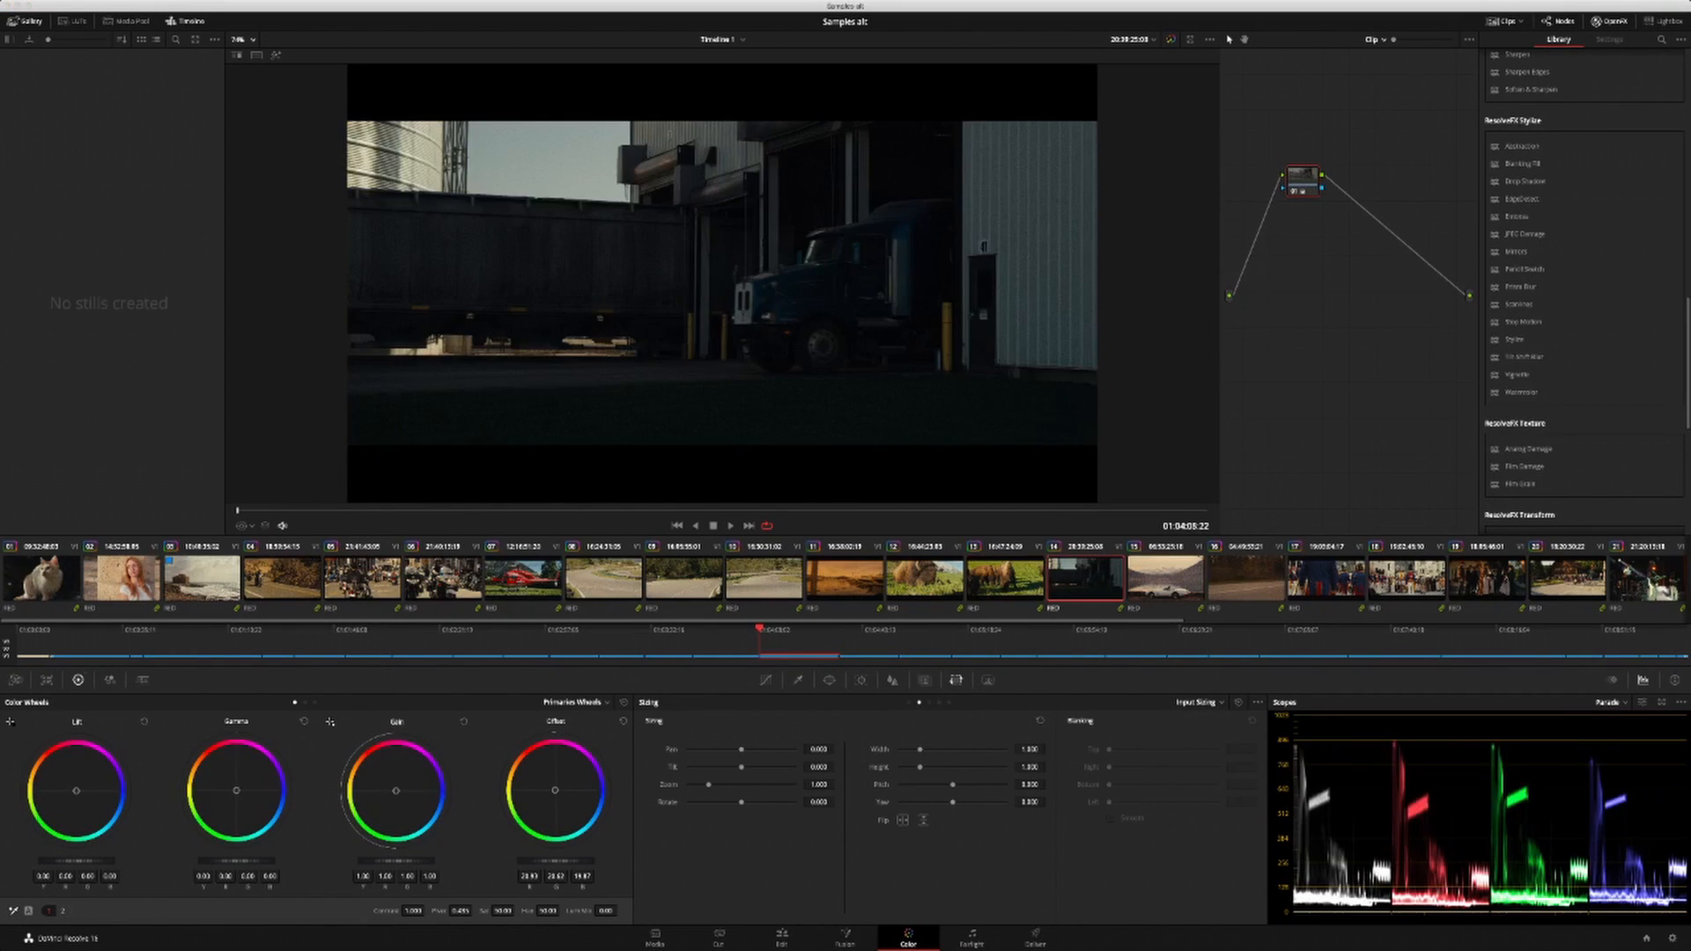
left_click(844, 579)
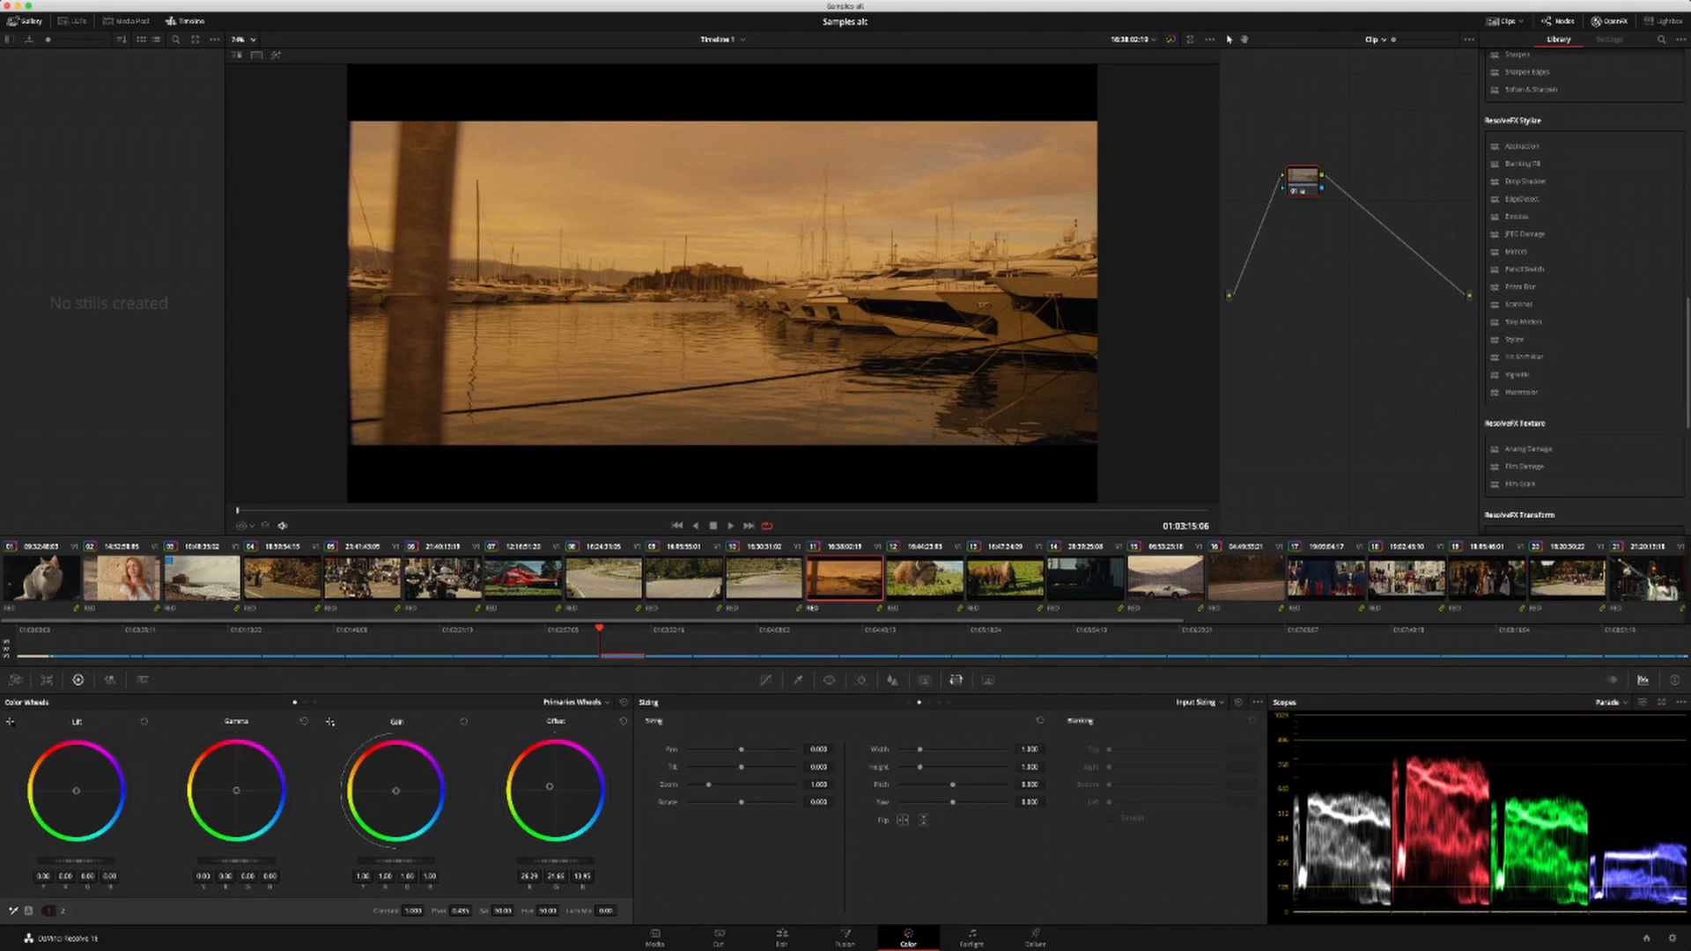
key("ctrl+d")
key("ctrl+d")
key("alt+f")
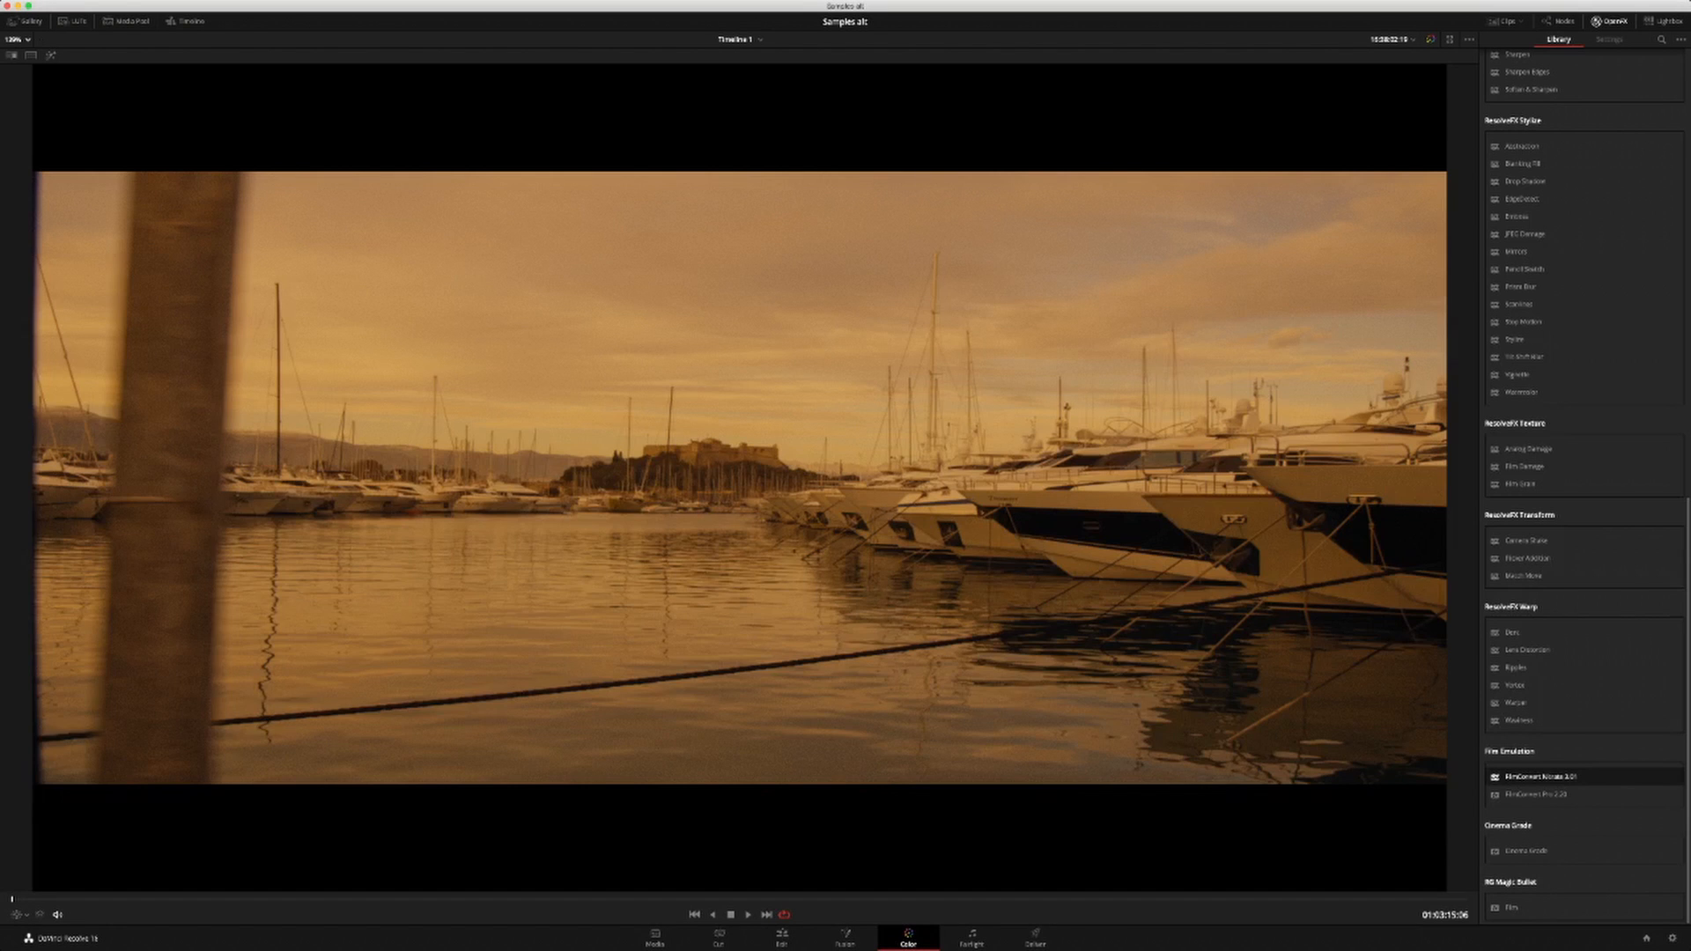
key("alt+f")
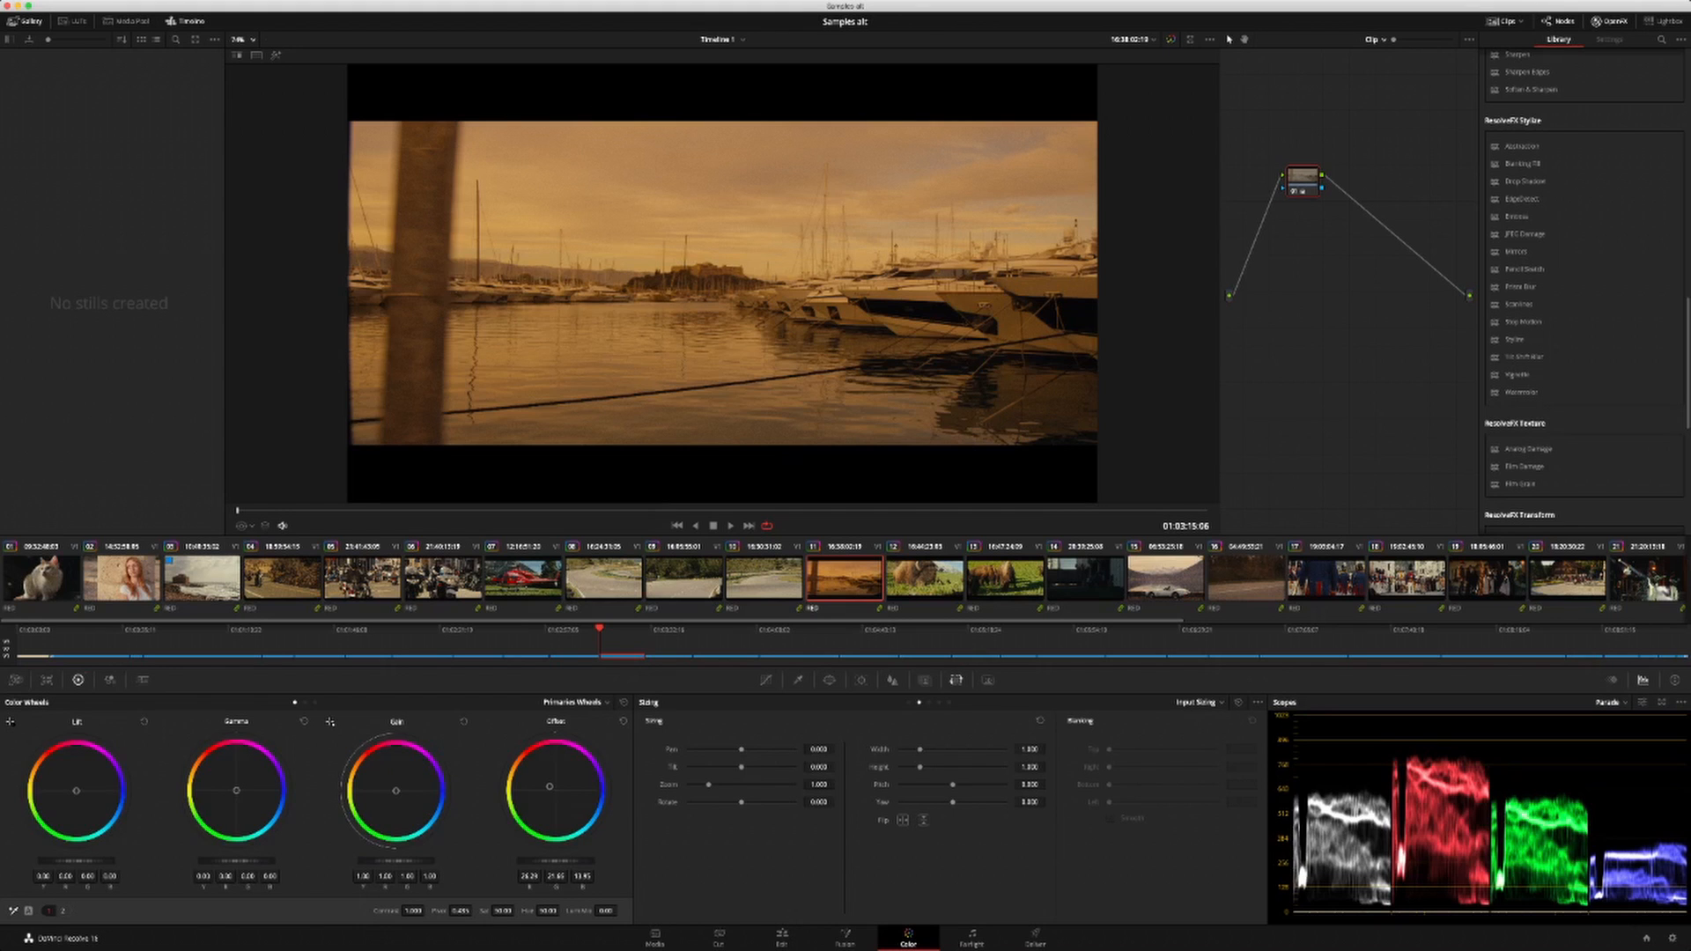
left_click(122, 578)
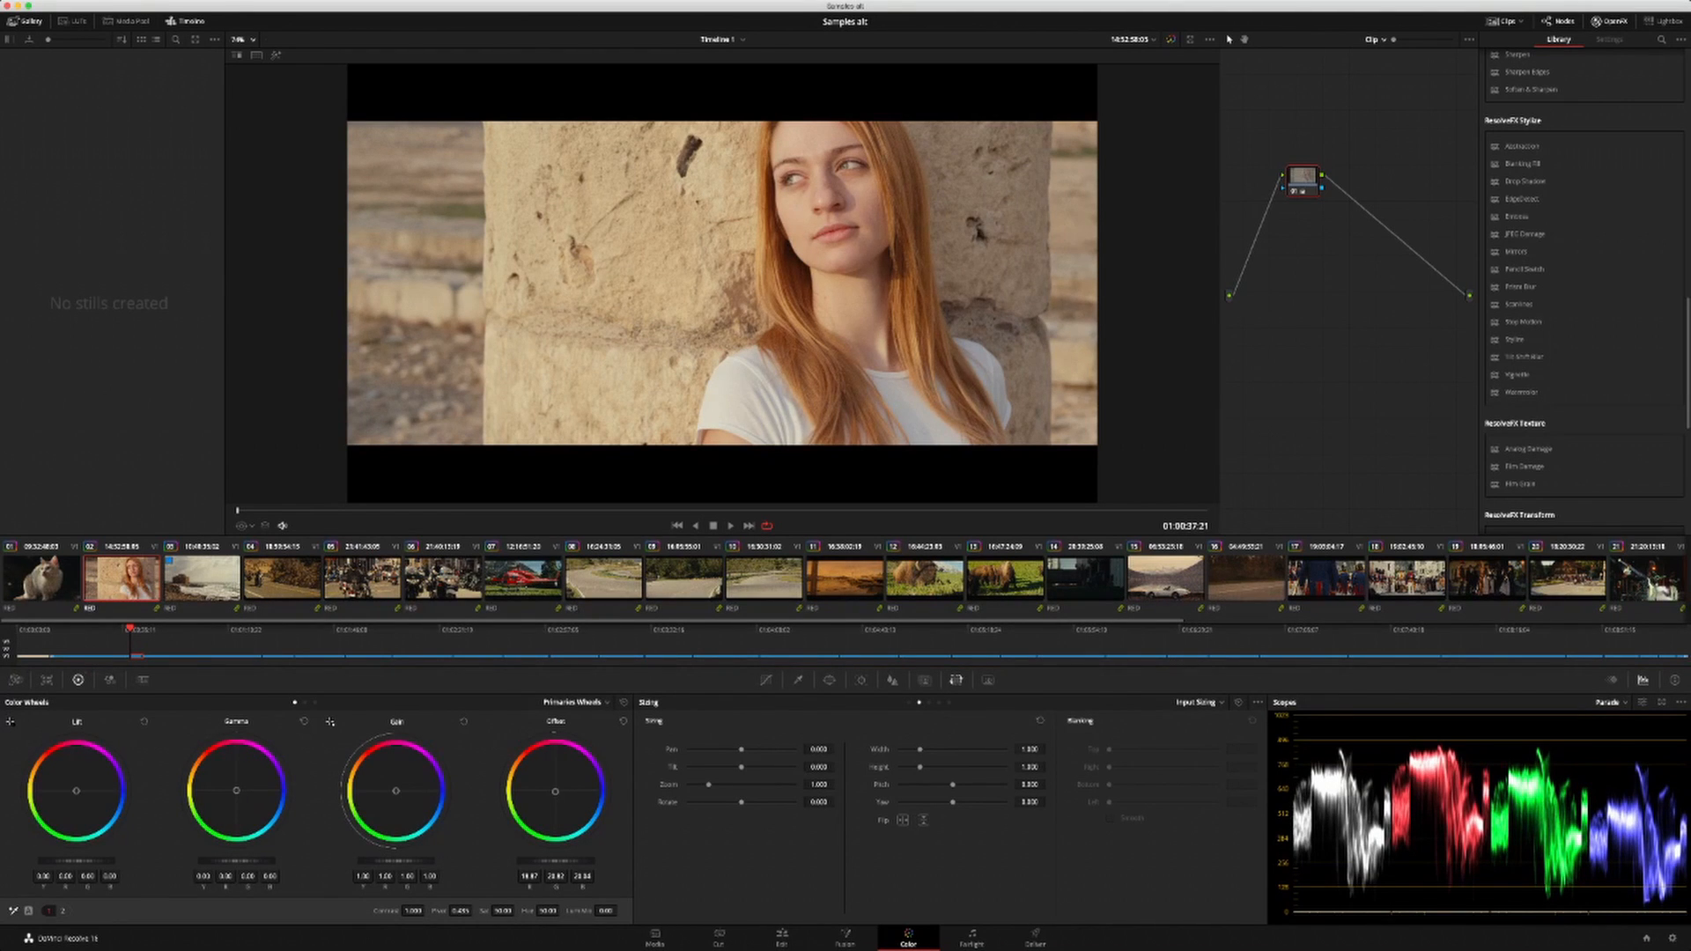
left_click(443, 579)
Step: Add a second serial node to the helicopter clip and start a curve window on it
left_click(523, 579)
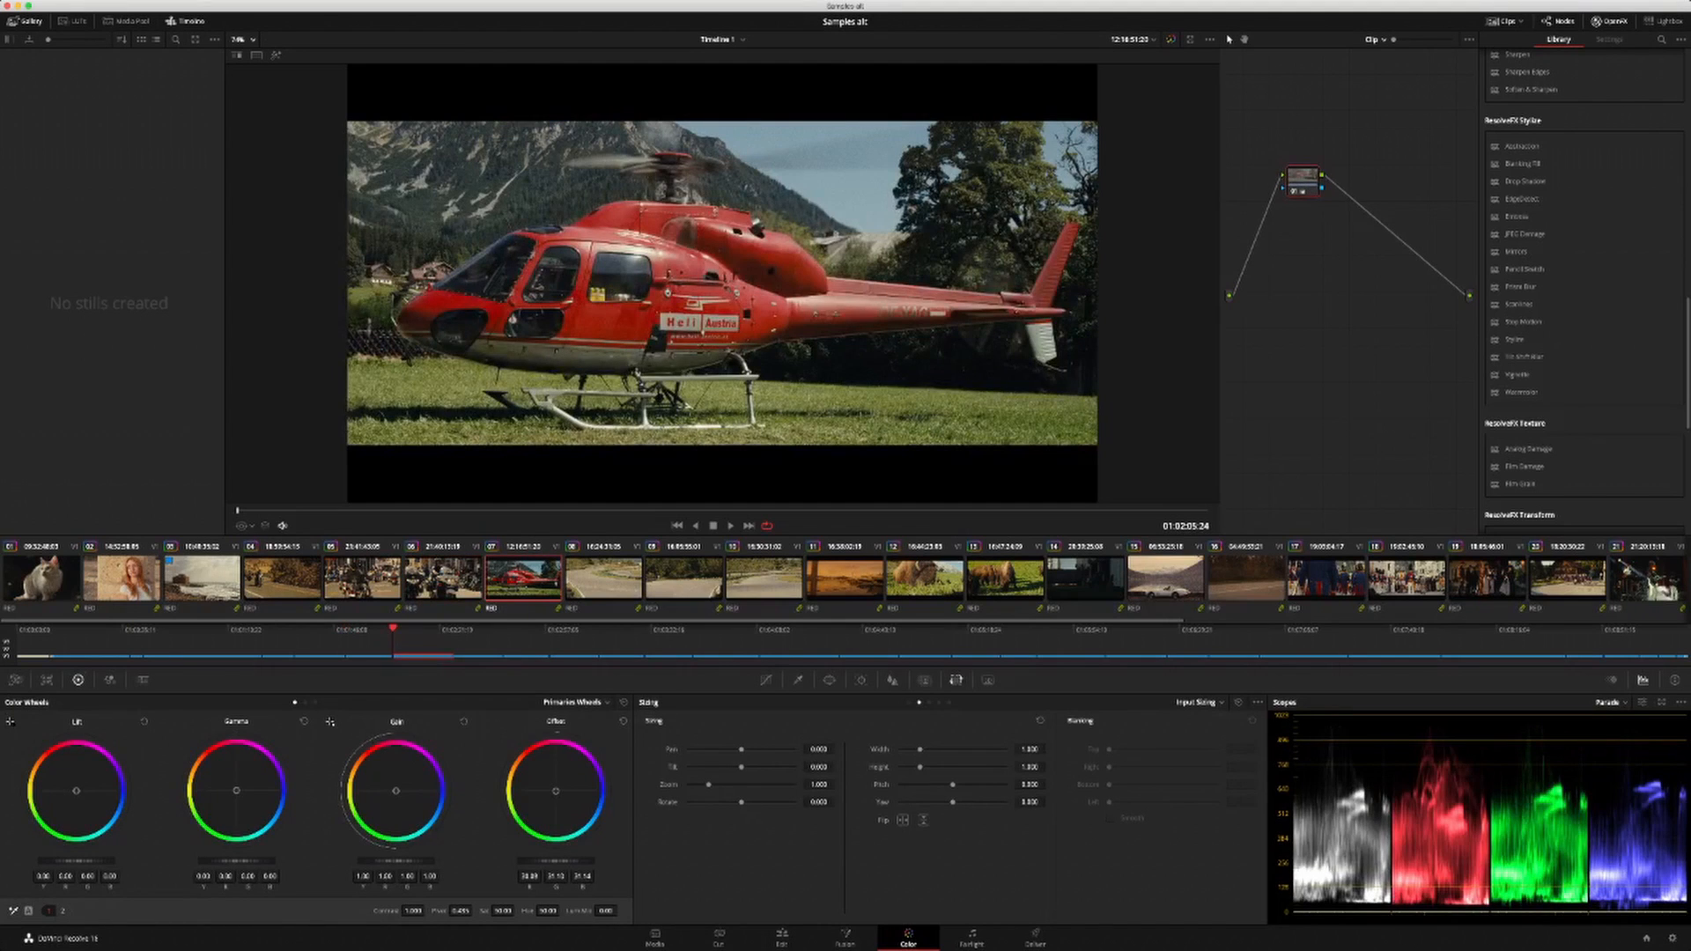
key("alt+s")
left_click(828, 680)
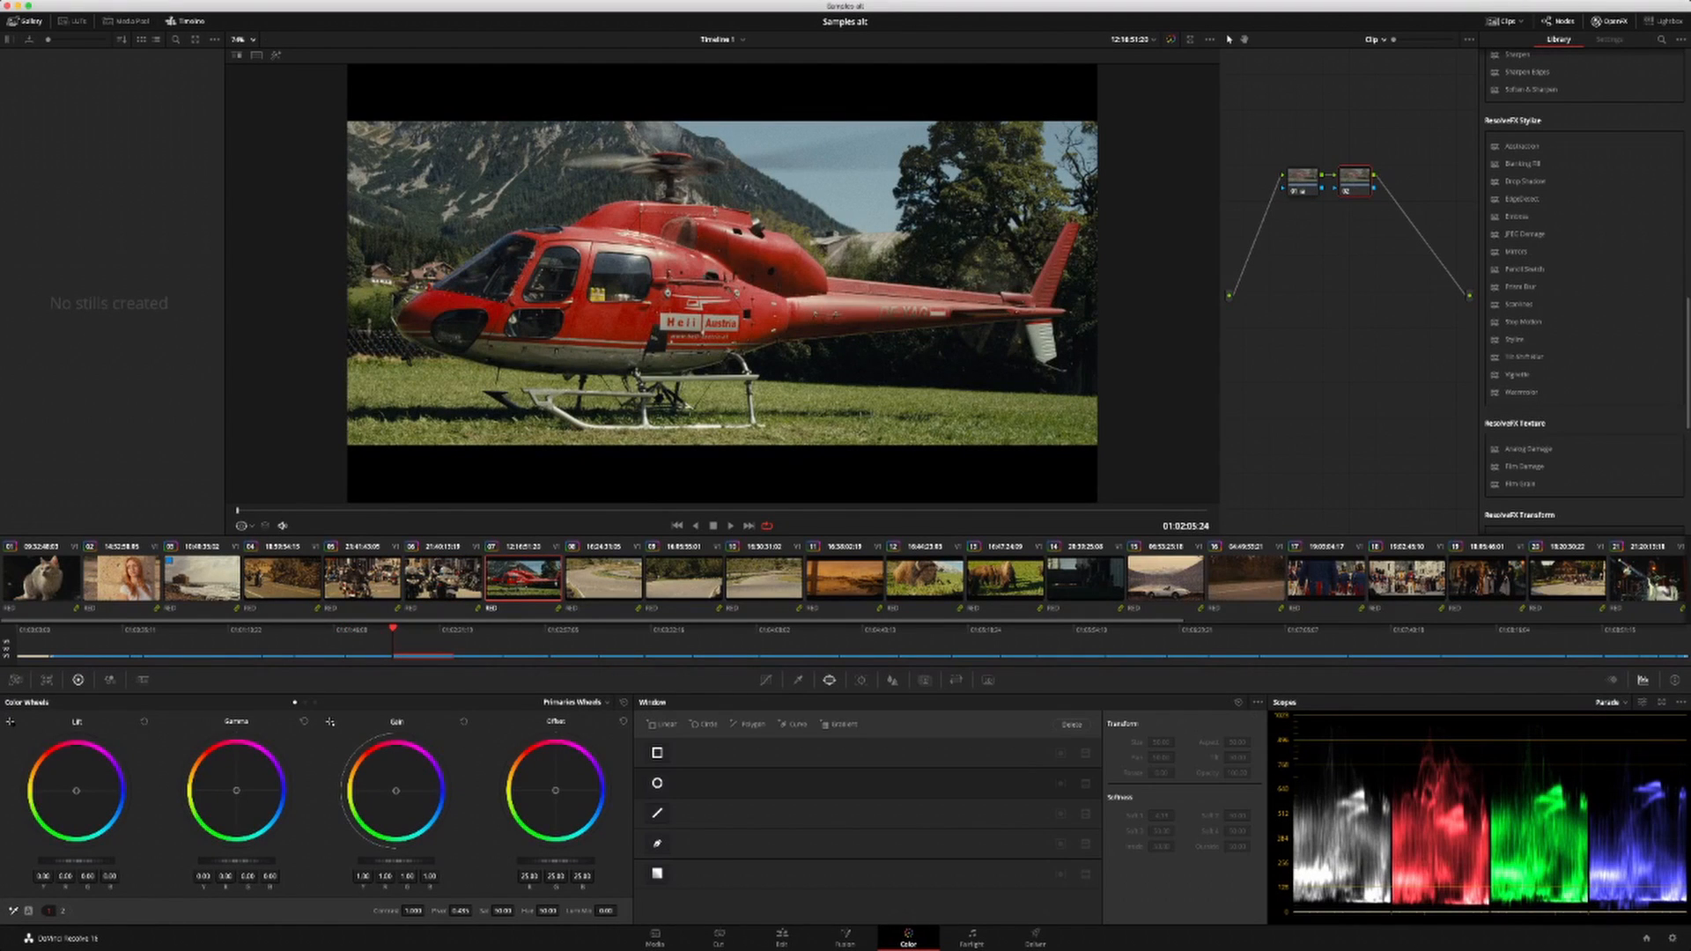
left_click(839, 724)
key("super+z")
left_click(798, 724)
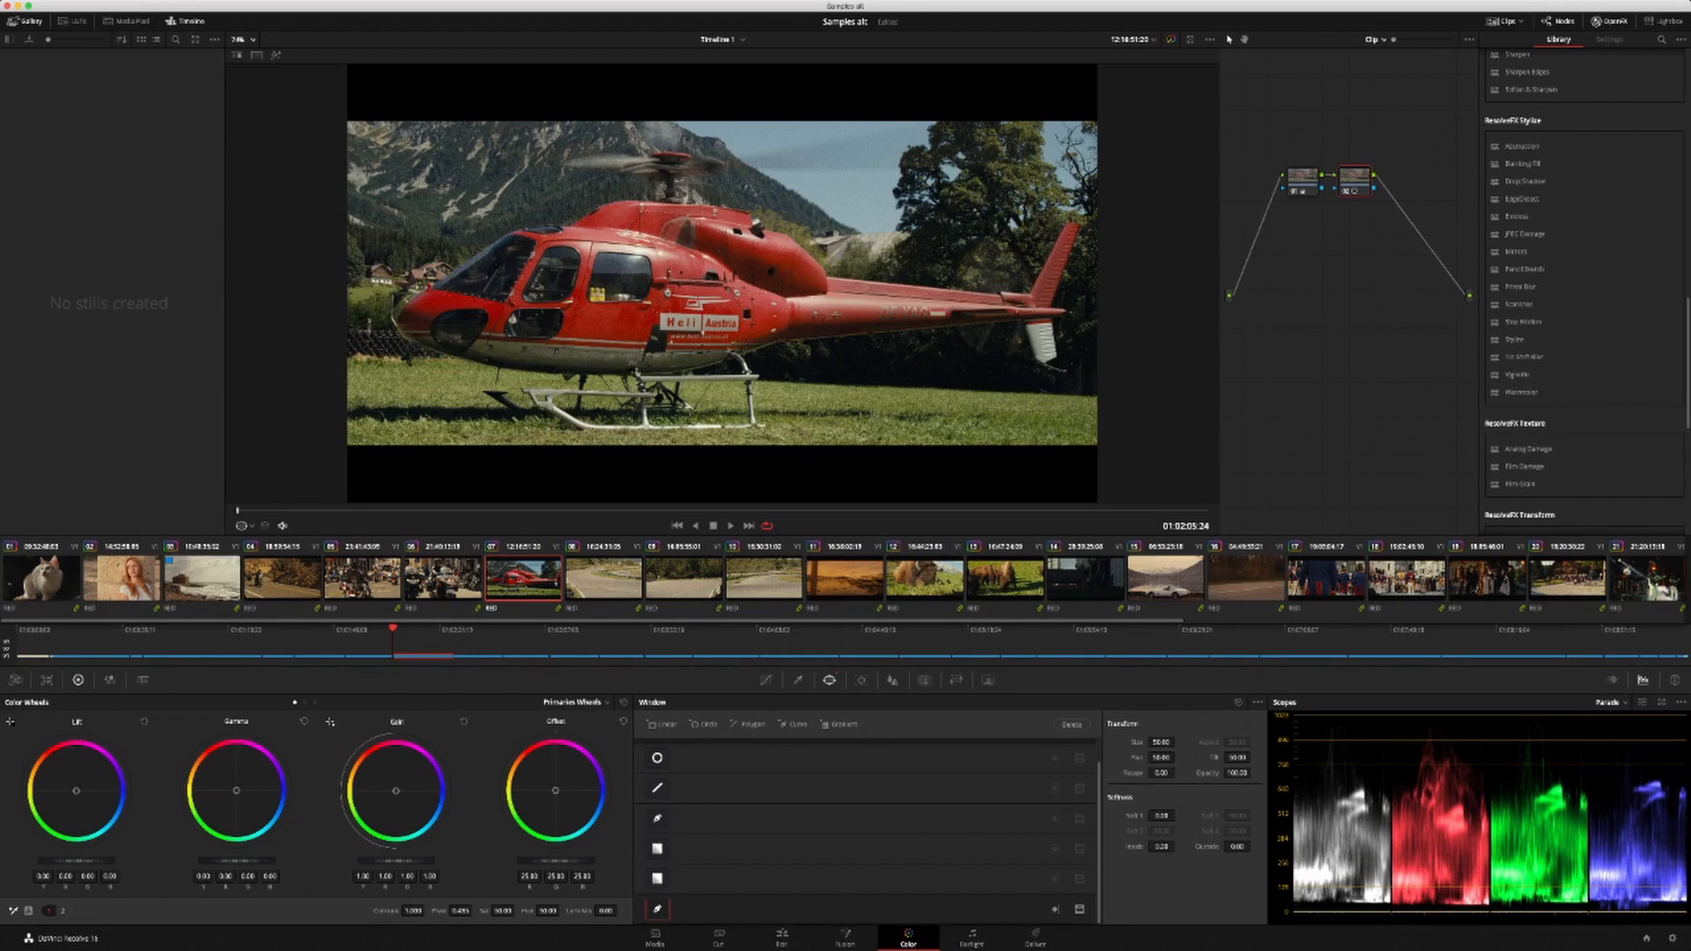
scroll(722, 284, "down", 2)
scroll(723, 283, "up", 1)
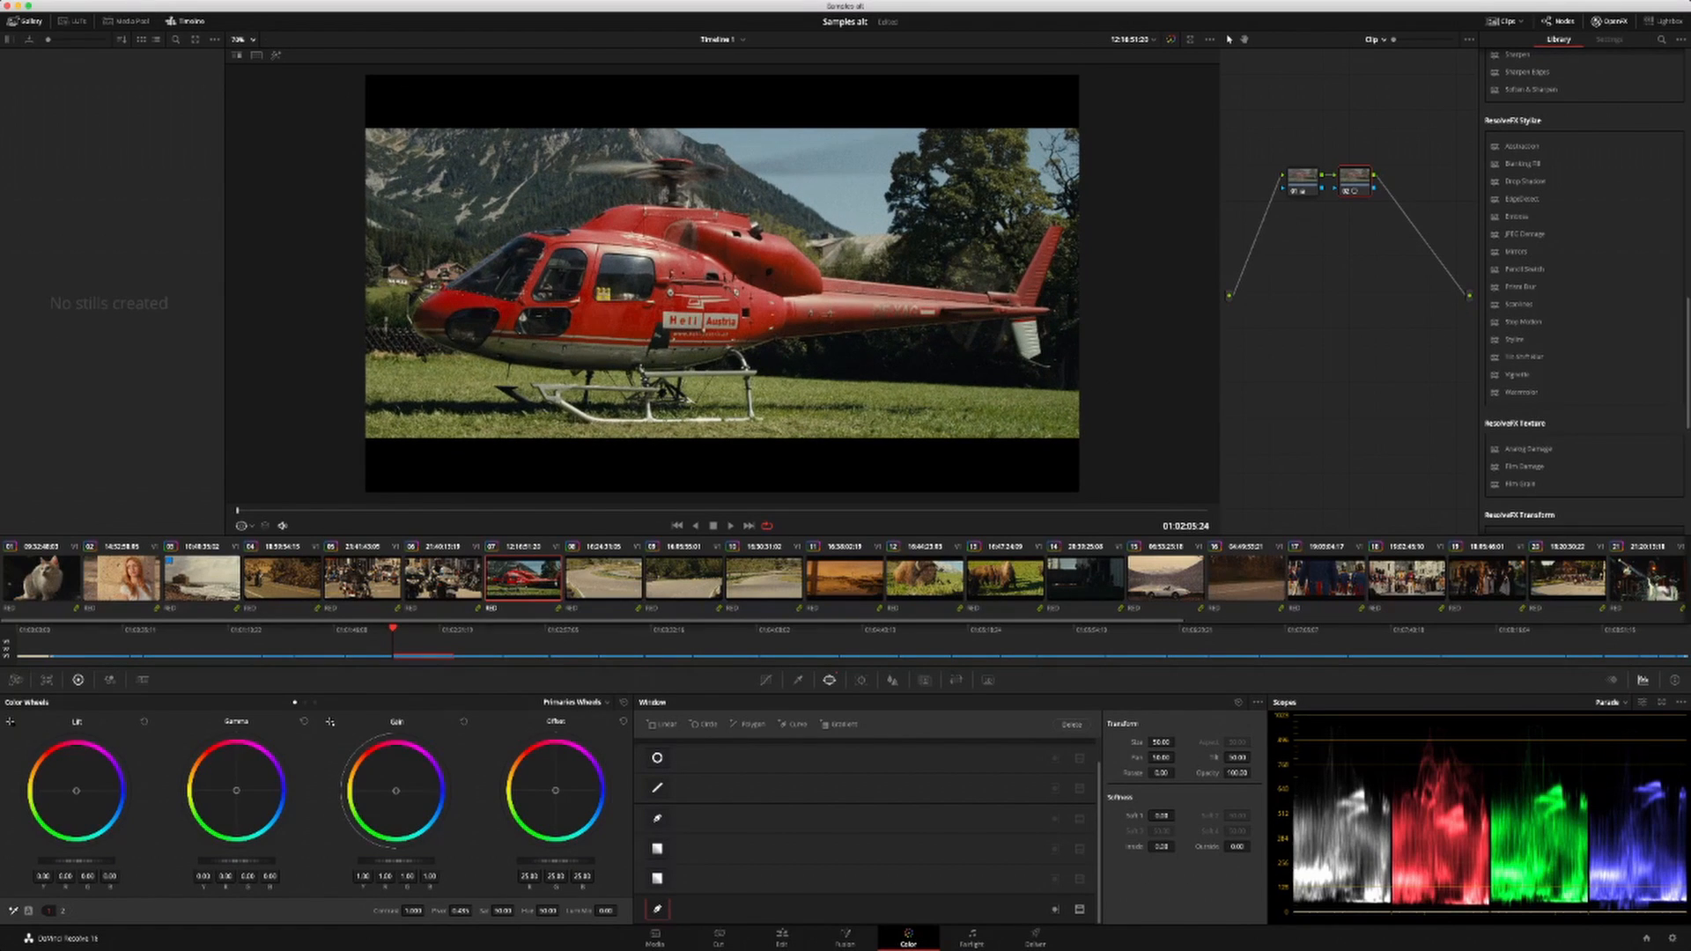
scroll(722, 283, "up", 1)
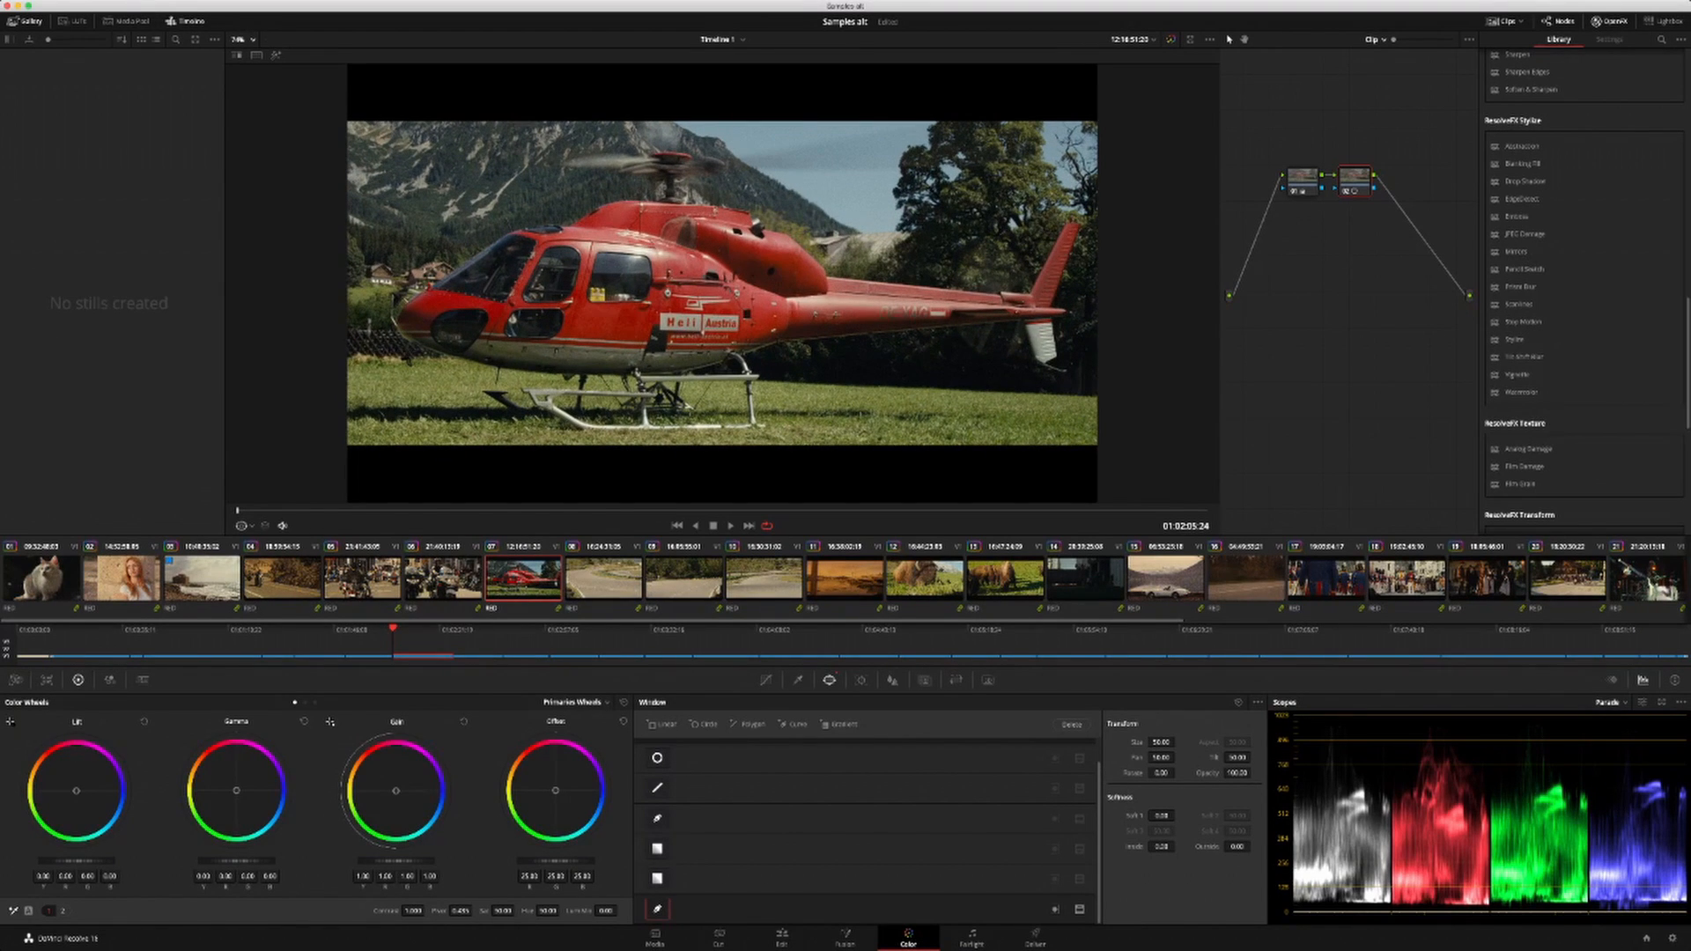
Step: Trace a closed curve window around the helicopter's cabin, body and tail boom
left_click(581, 218)
left_click(564, 227)
left_click(516, 228)
left_click(409, 301)
left_click(398, 326)
left_click(465, 359)
left_click(610, 371)
left_click(722, 365)
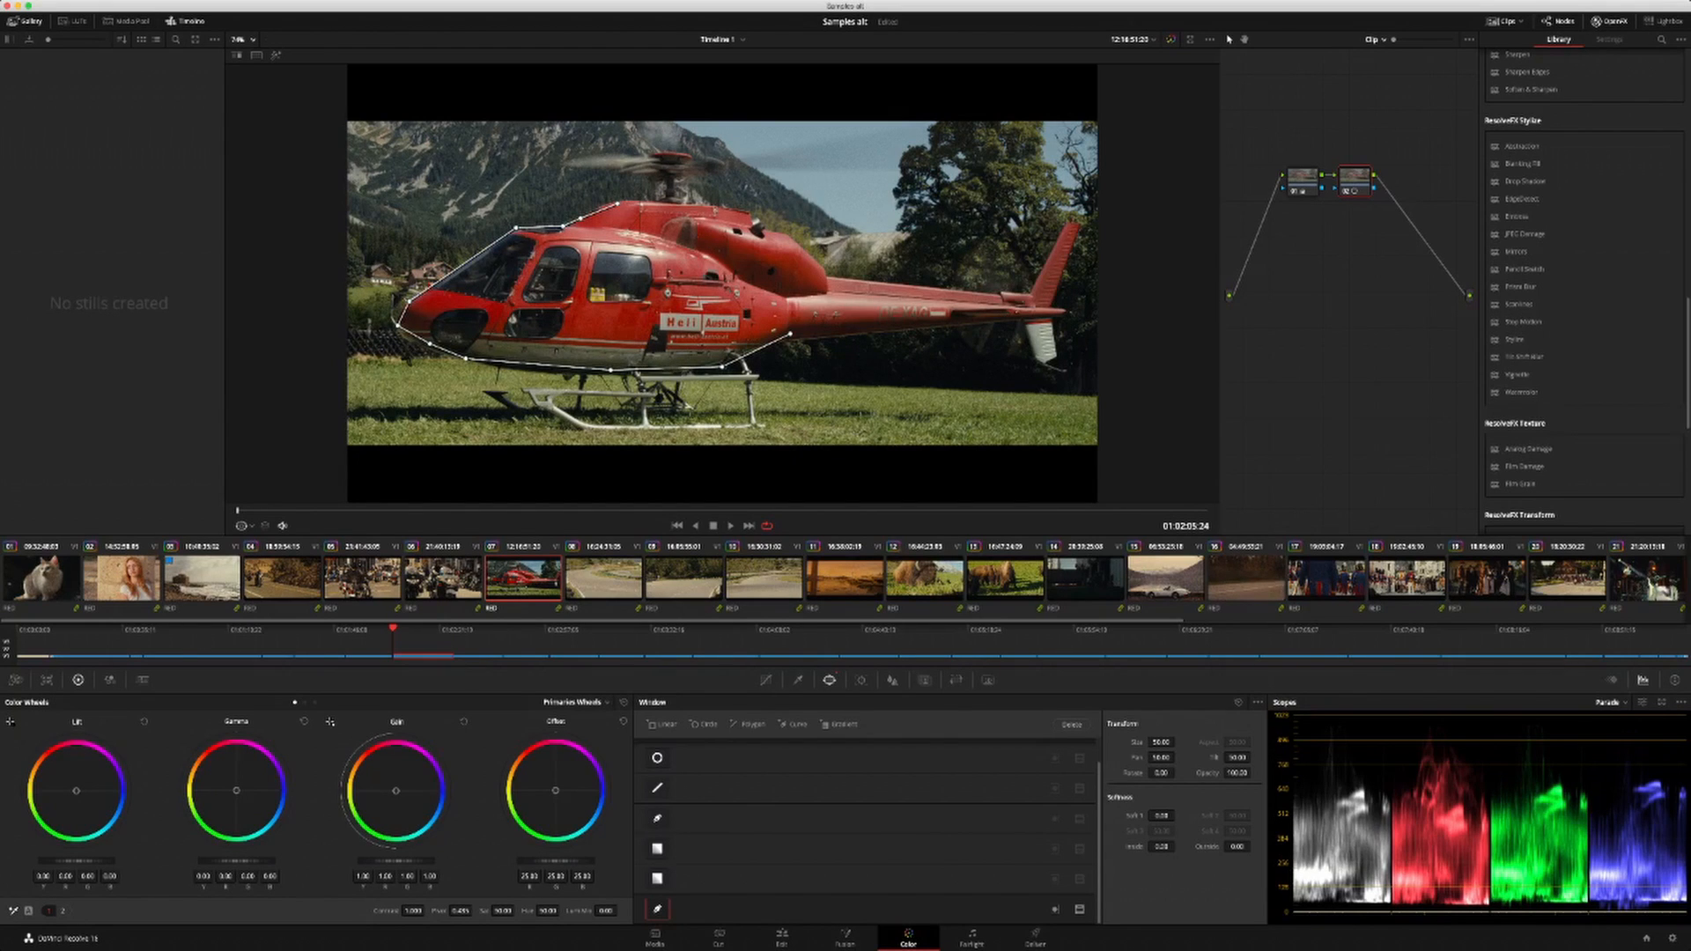
left_click(790, 333)
left_click(1074, 309)
left_click(995, 297)
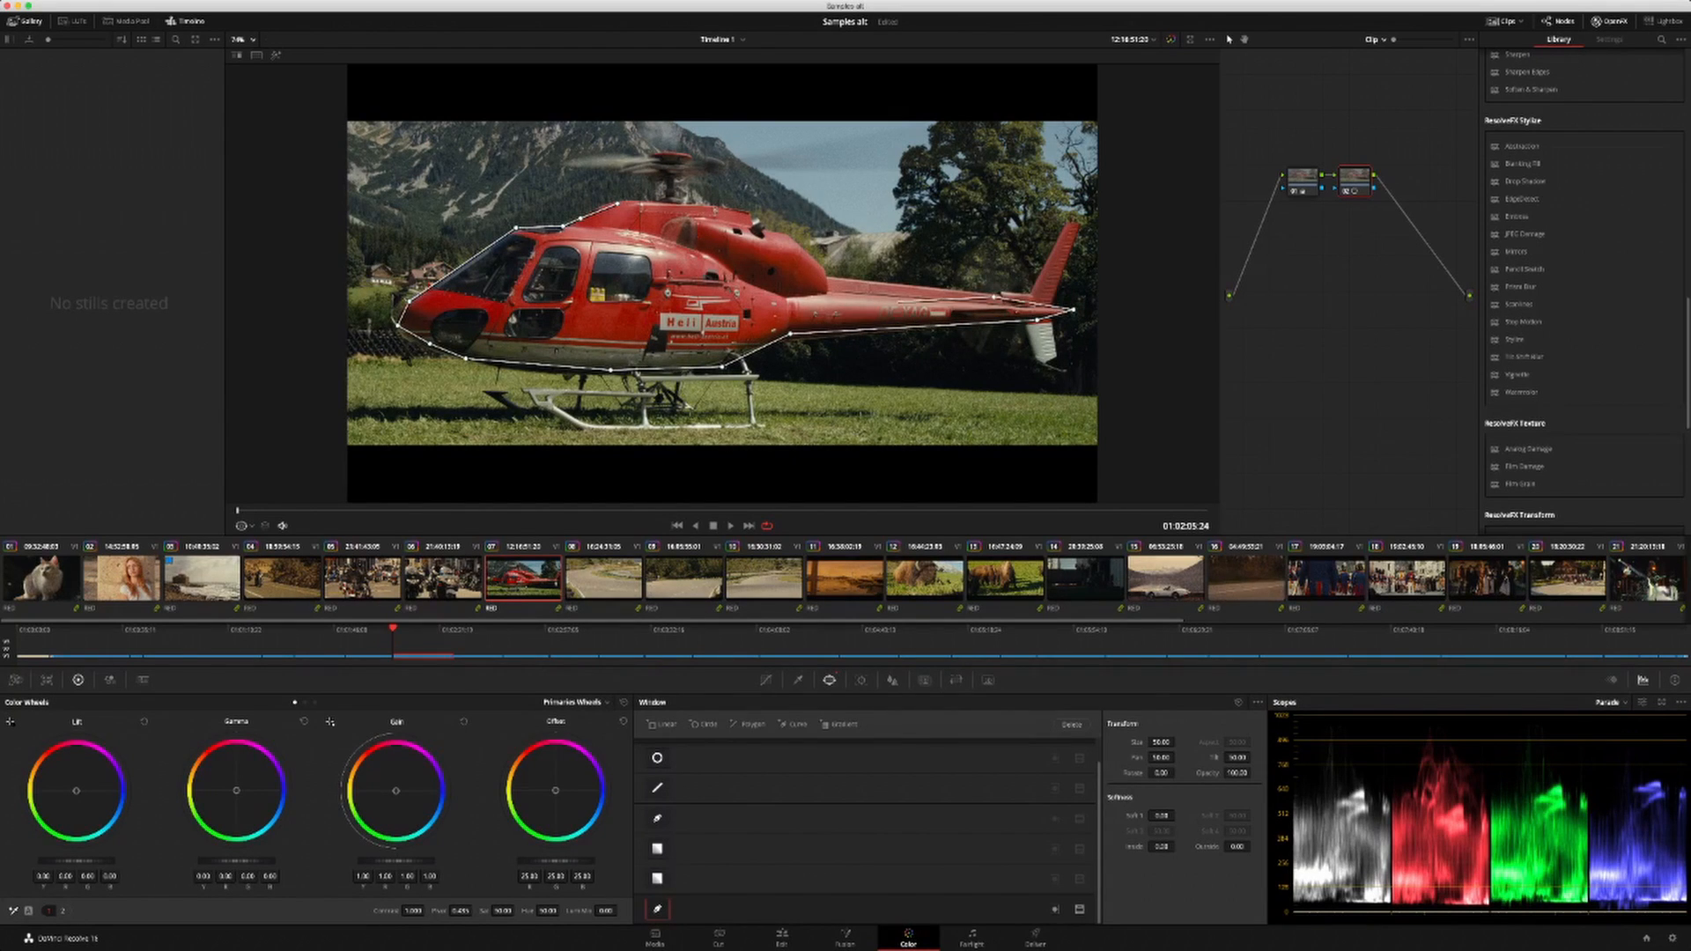
left_click(826, 276)
left_click(792, 238)
left_click(617, 204)
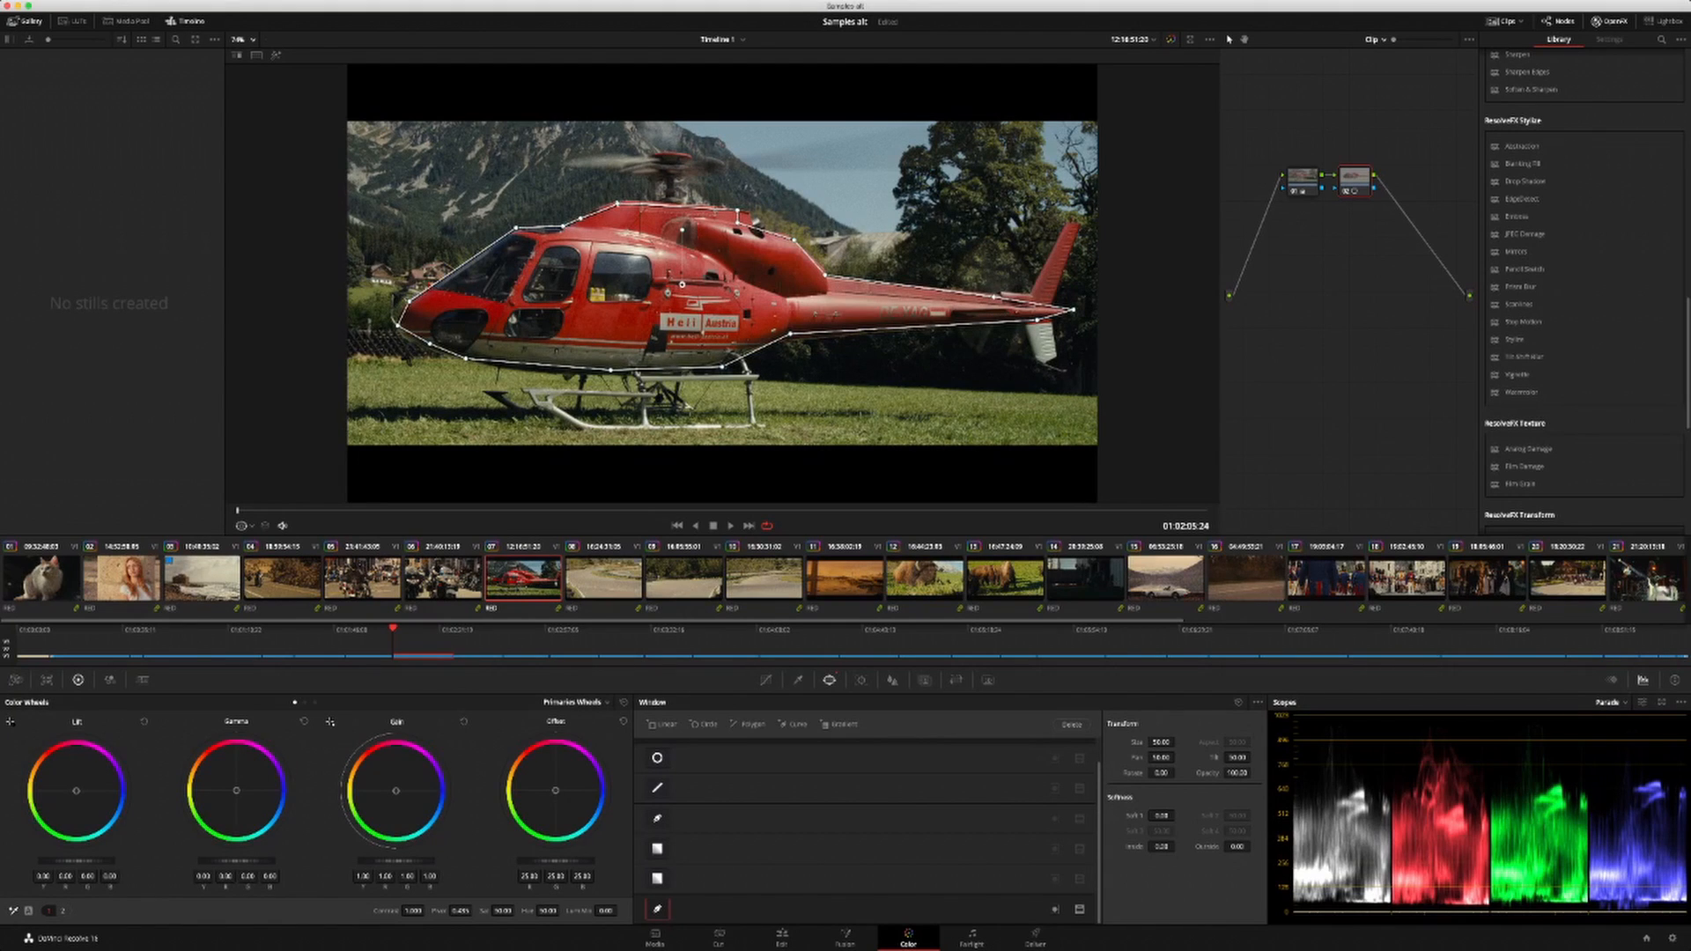
Step: Warm the windowed helicopter slightly with the offset colour balance and soften the curve window's edges
left_click_drag(556, 791, 554, 789)
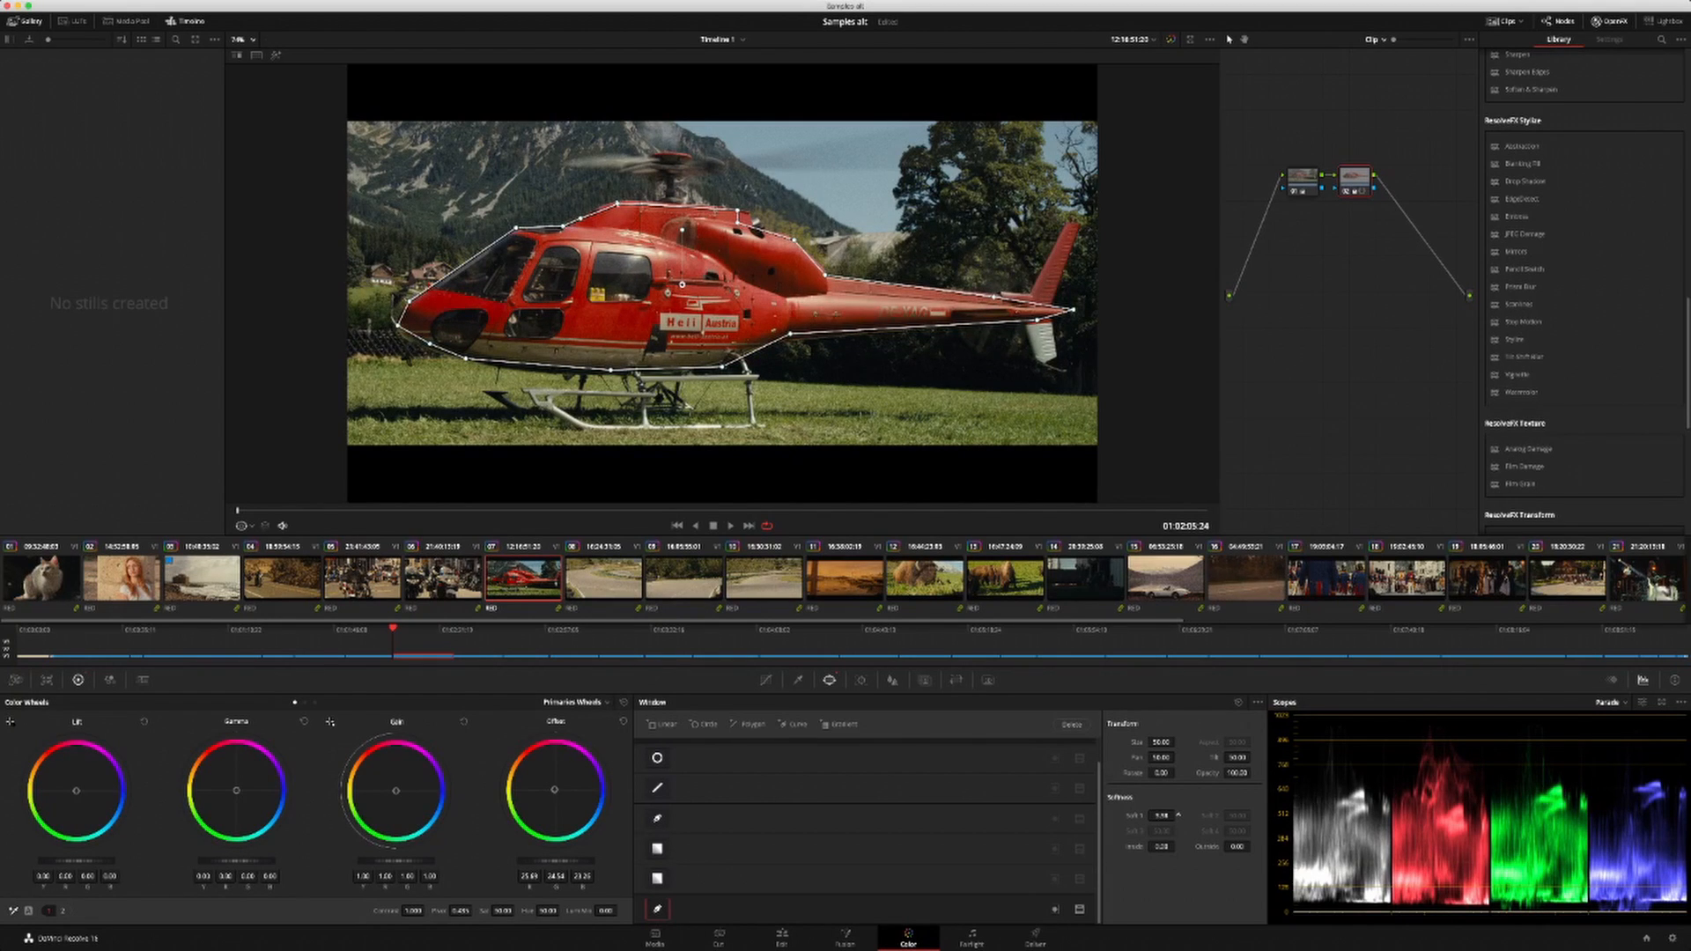
left_click_drag(1161, 847, 1264, 846)
Step: Track the helicopter window forward through the clip and delete the windowed node
left_click(861, 680)
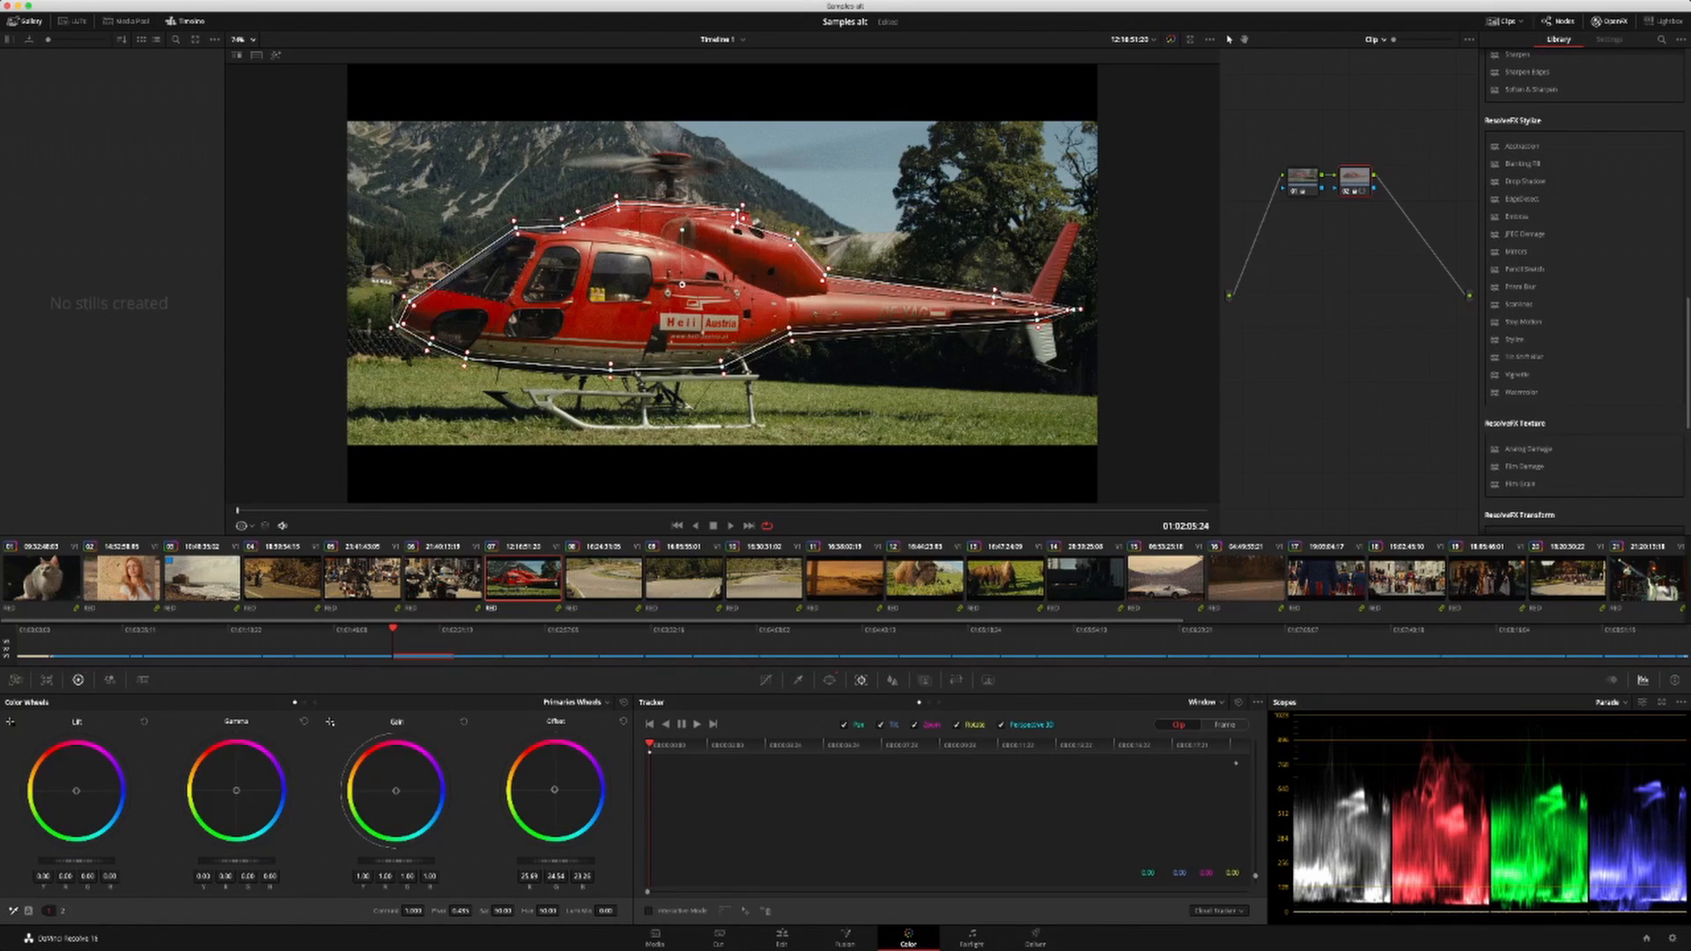
key("super+t")
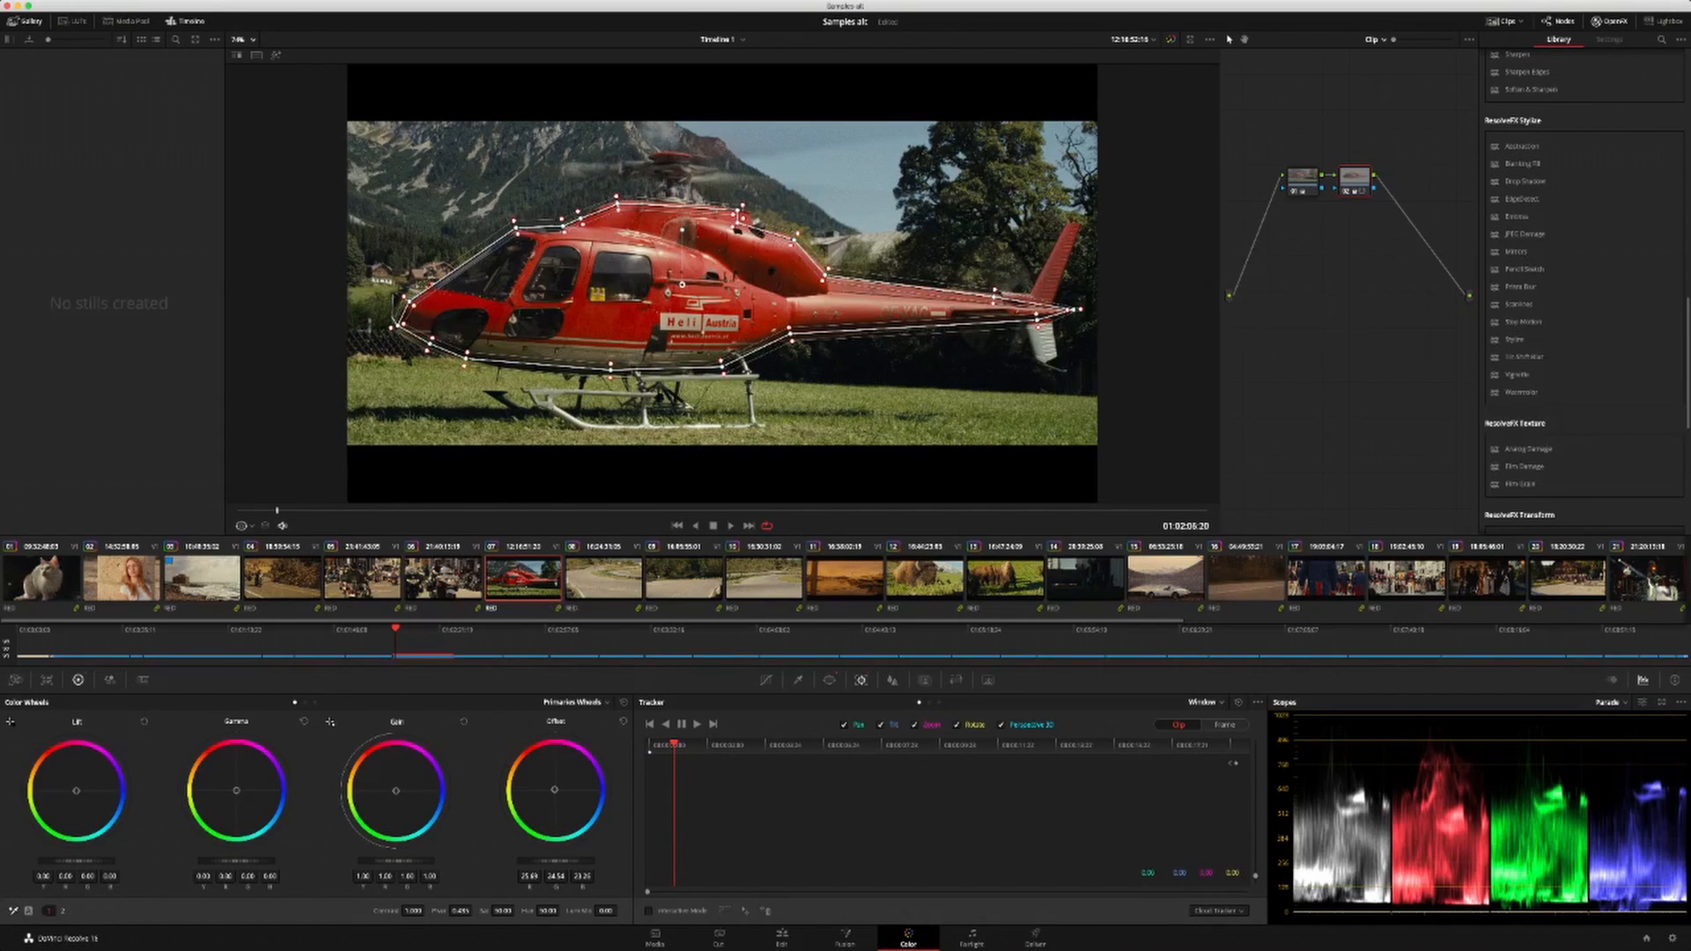
key("Delete")
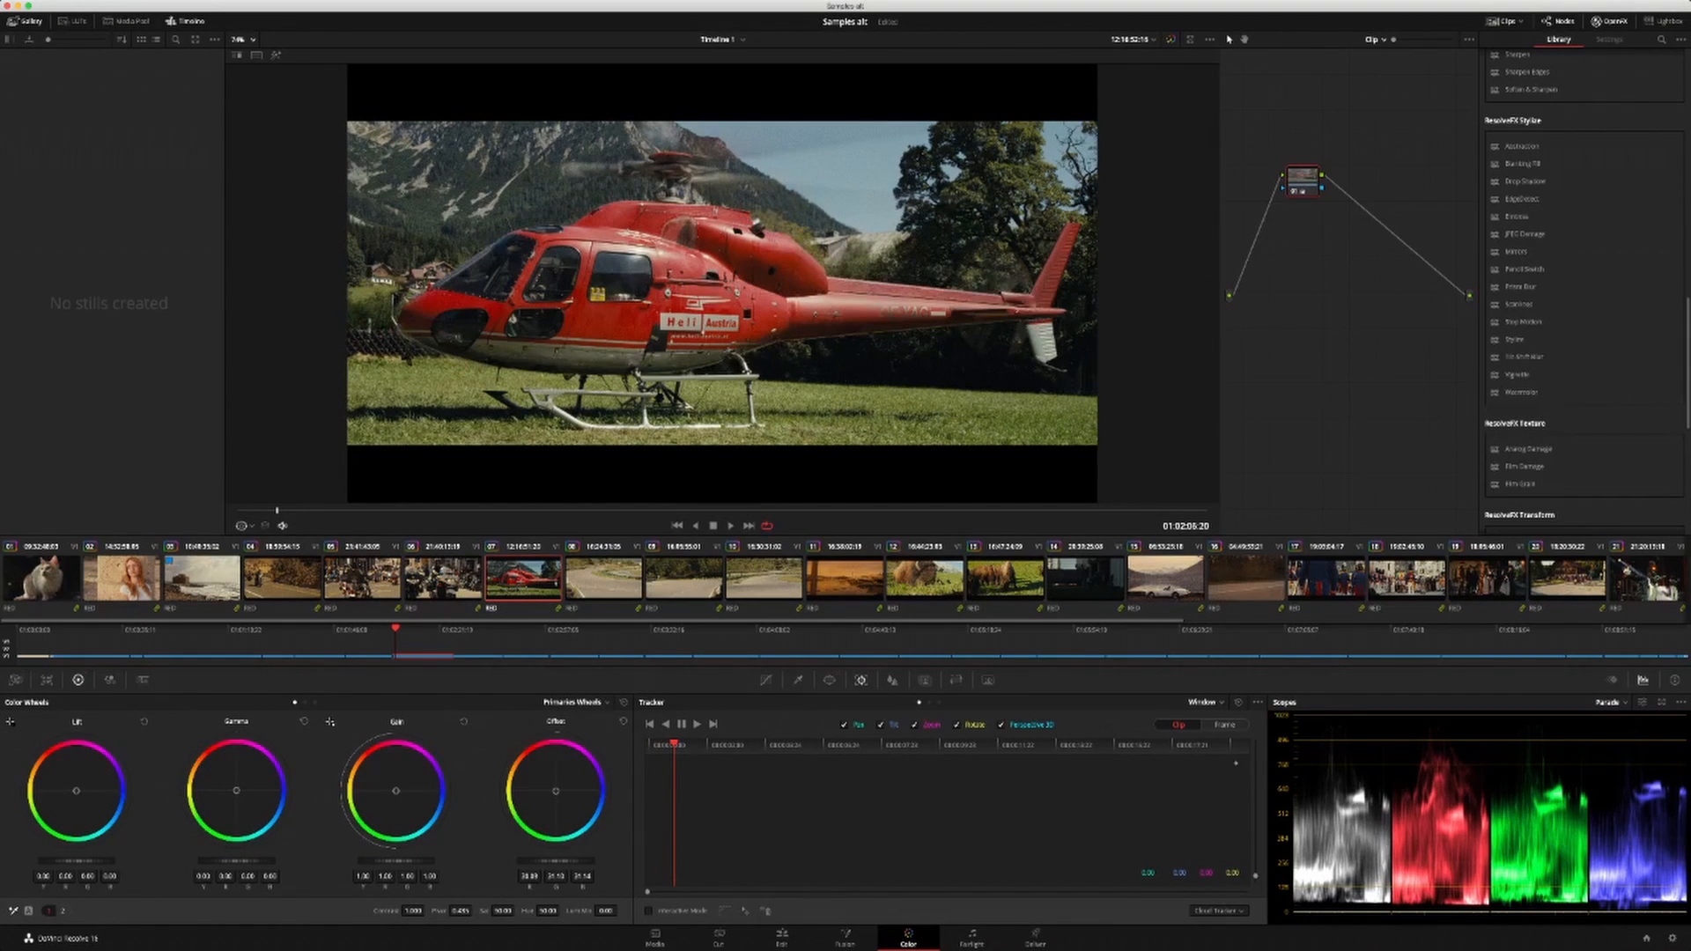
Step: Raise the coastal castle clip's overall offset slightly to 25.43, 26.37 and 23.35 for red, green and blue
left_click(202, 578)
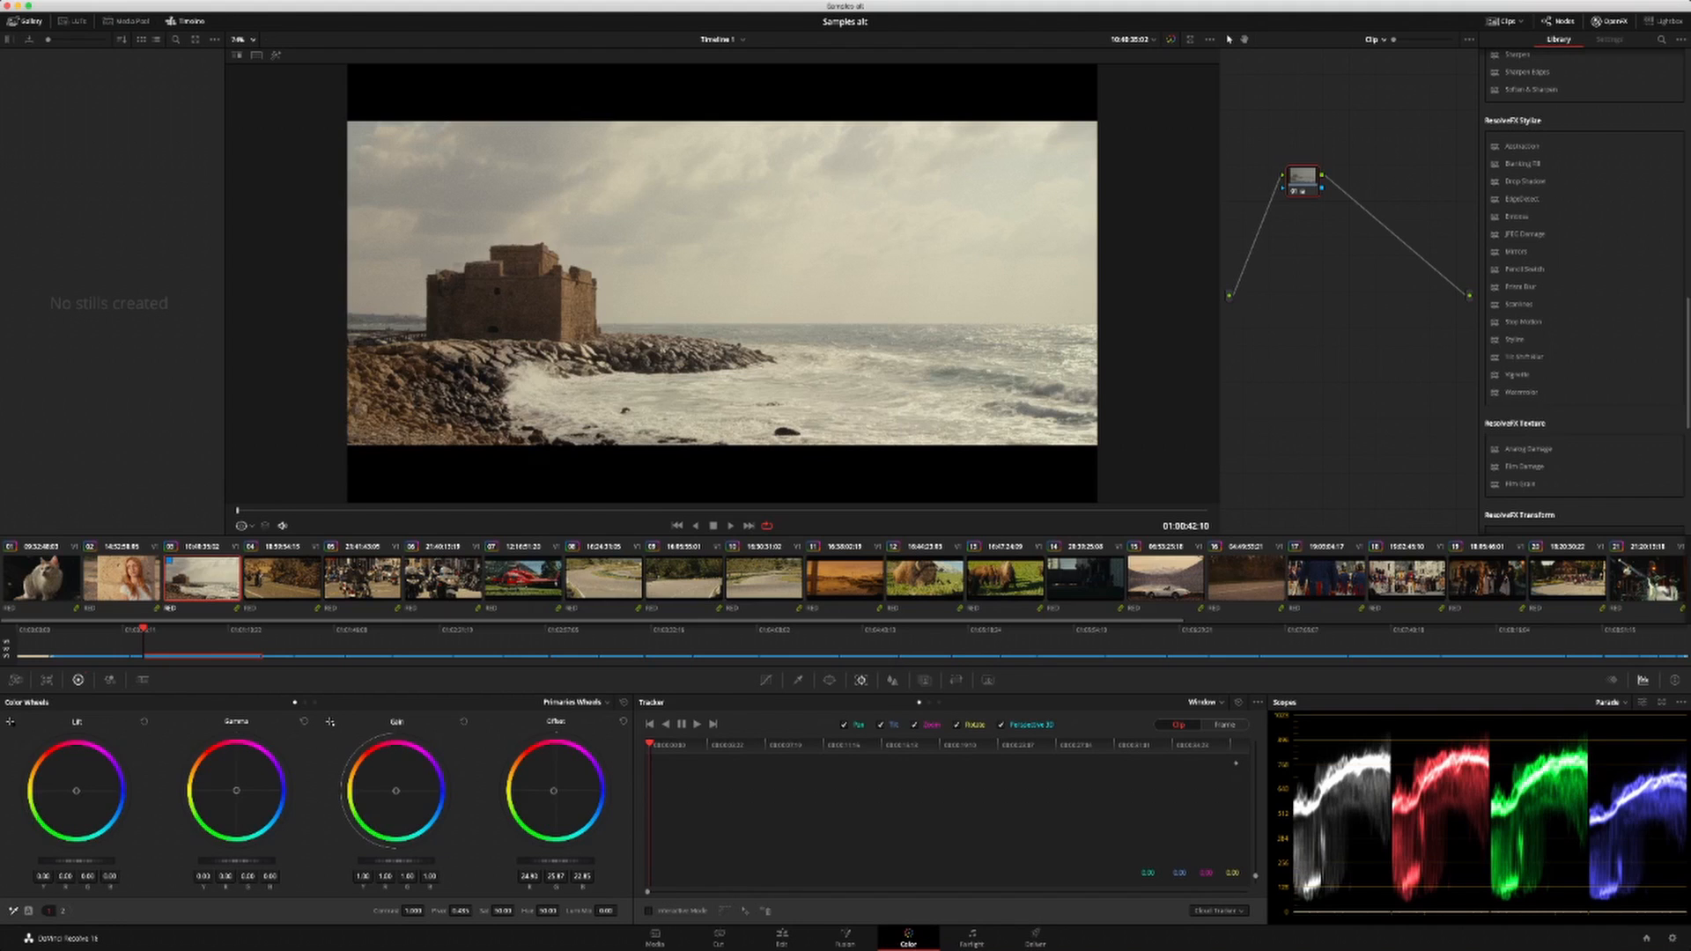
mouse_move(556, 861)
left_mouse_down()
mouse_move(531, 860)
mouse_move(556, 861)
left_mouse_up()
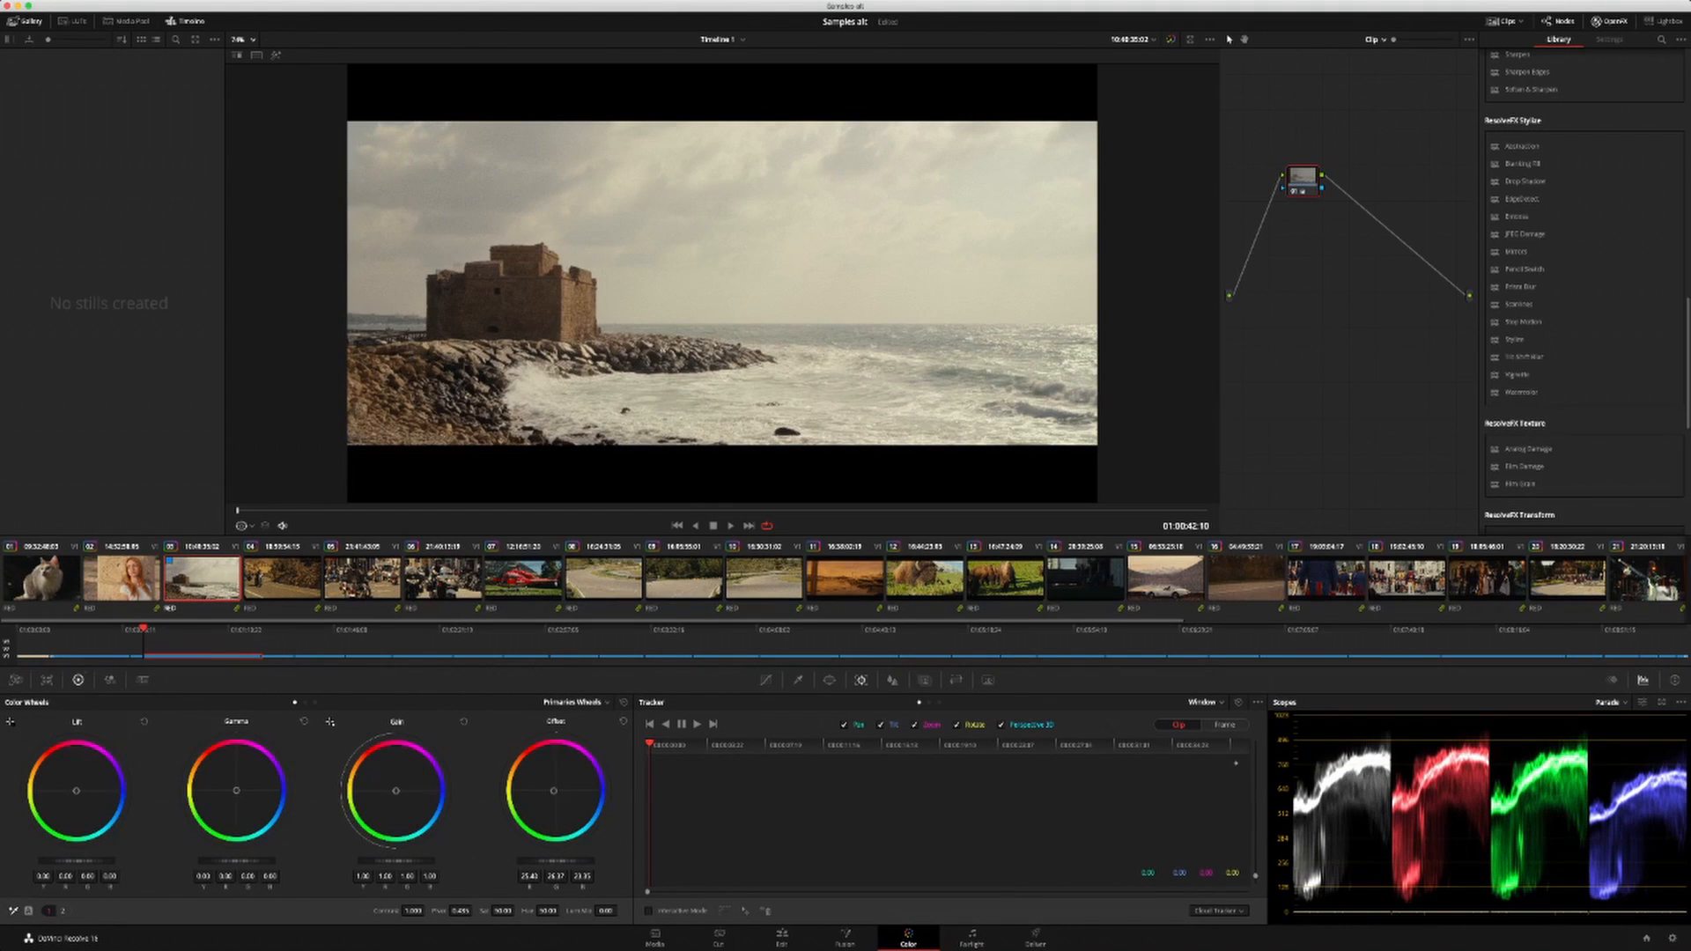
Step: Add a second serial node to the castle clip with a tilted gradient window running from the upper sky towards the sea
key("alt+s")
left_click(828, 680)
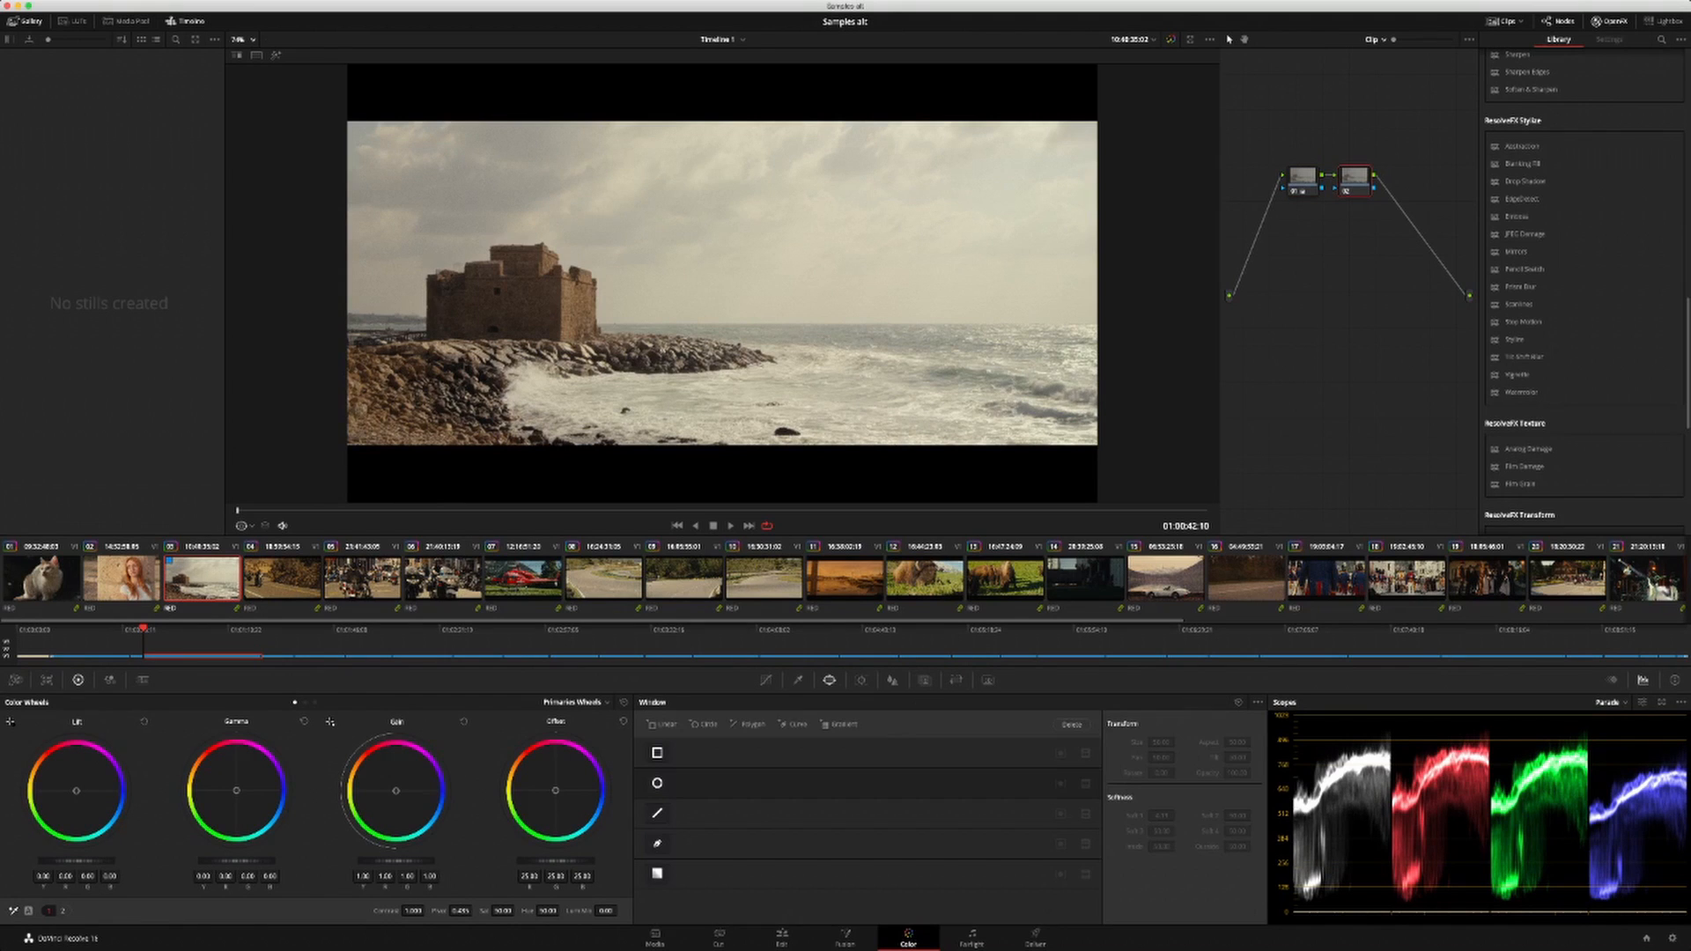
left_click(839, 724)
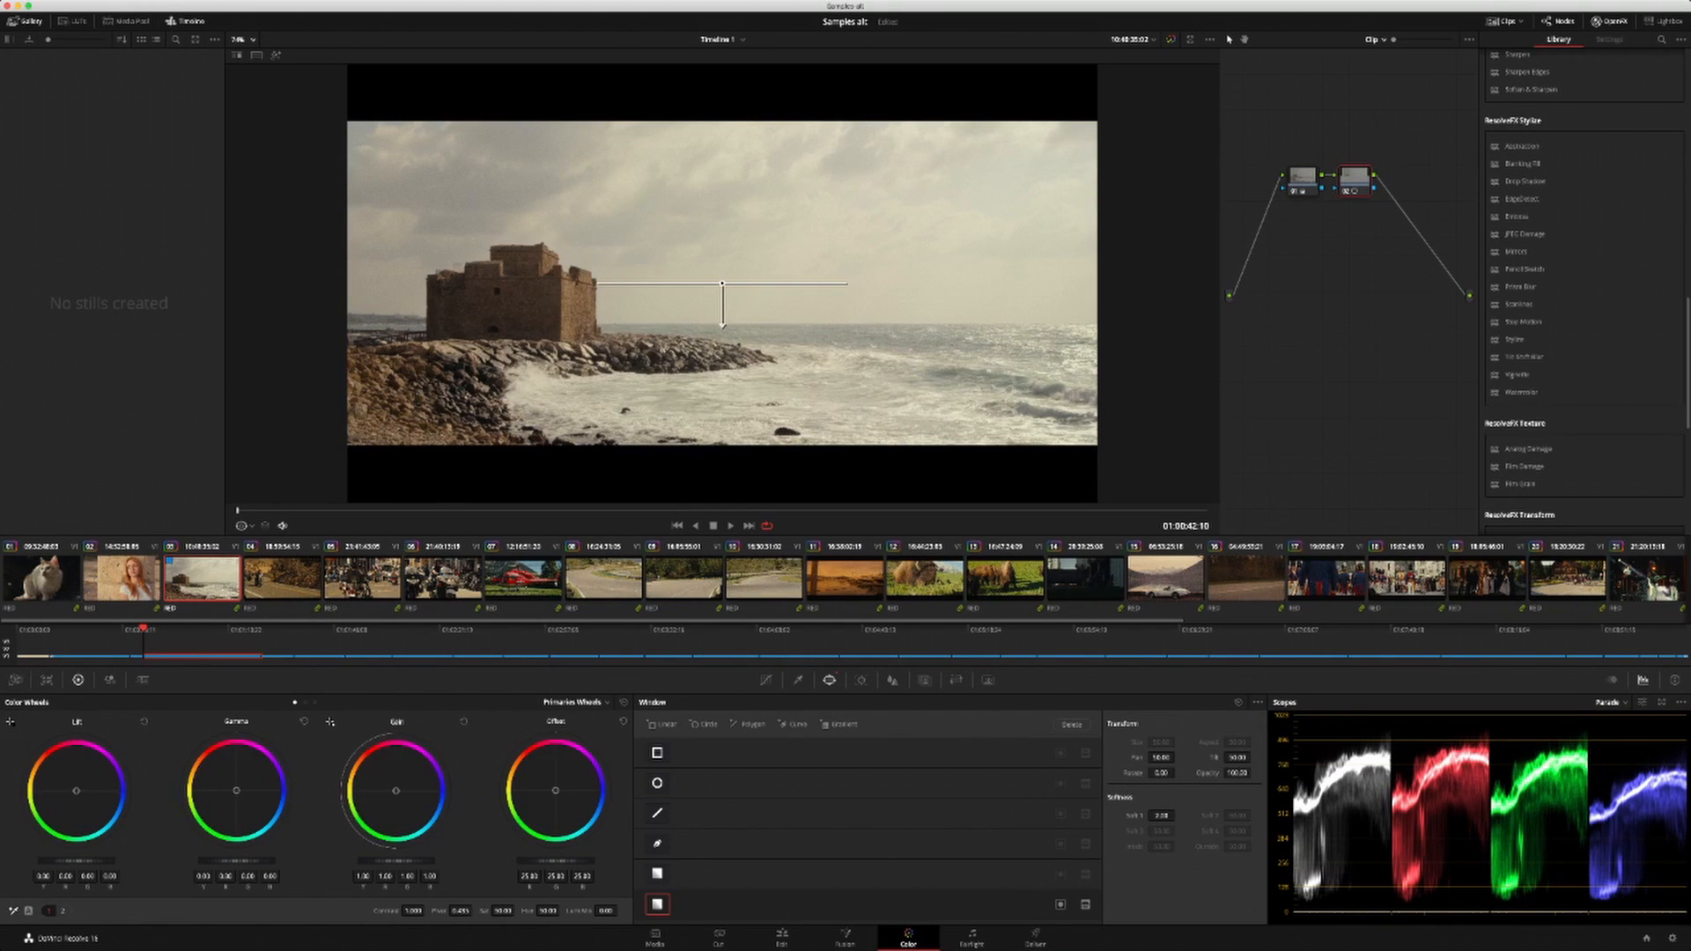
left_click_drag(726, 283, 817, 382)
Step: Darken and cool the gradient area with offset, extending and rotating the gradient further across the frame
left_click_drag(556, 861, 531, 862)
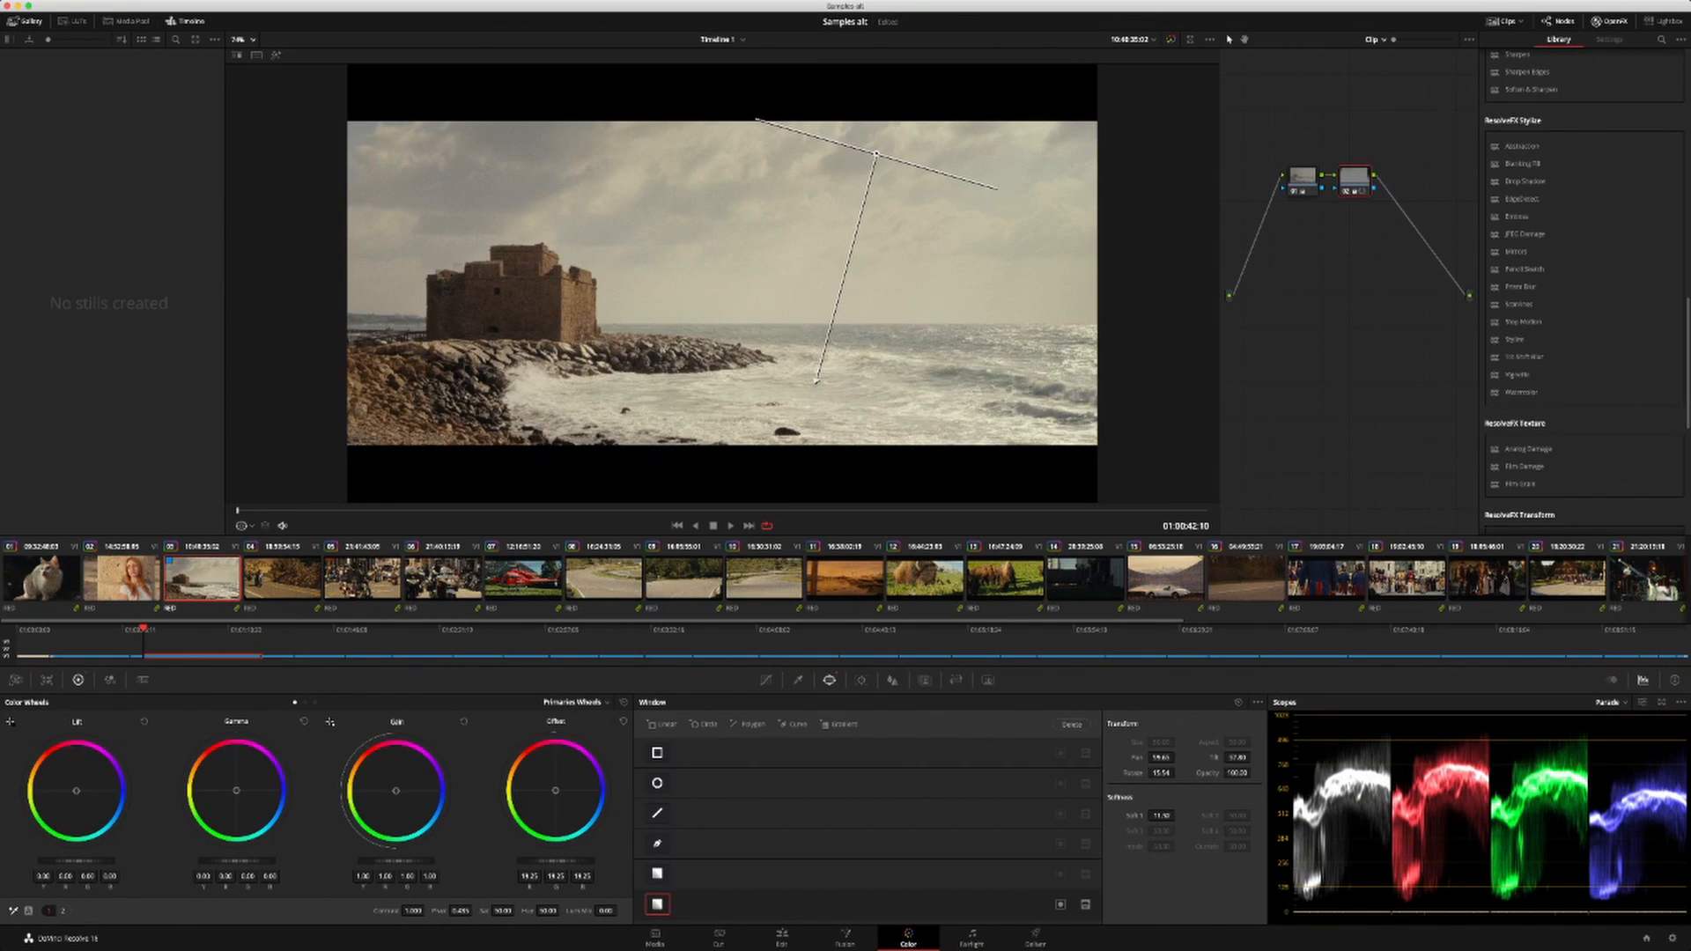
left_click_drag(816, 382, 733, 472)
left_click_drag(554, 790, 557, 790)
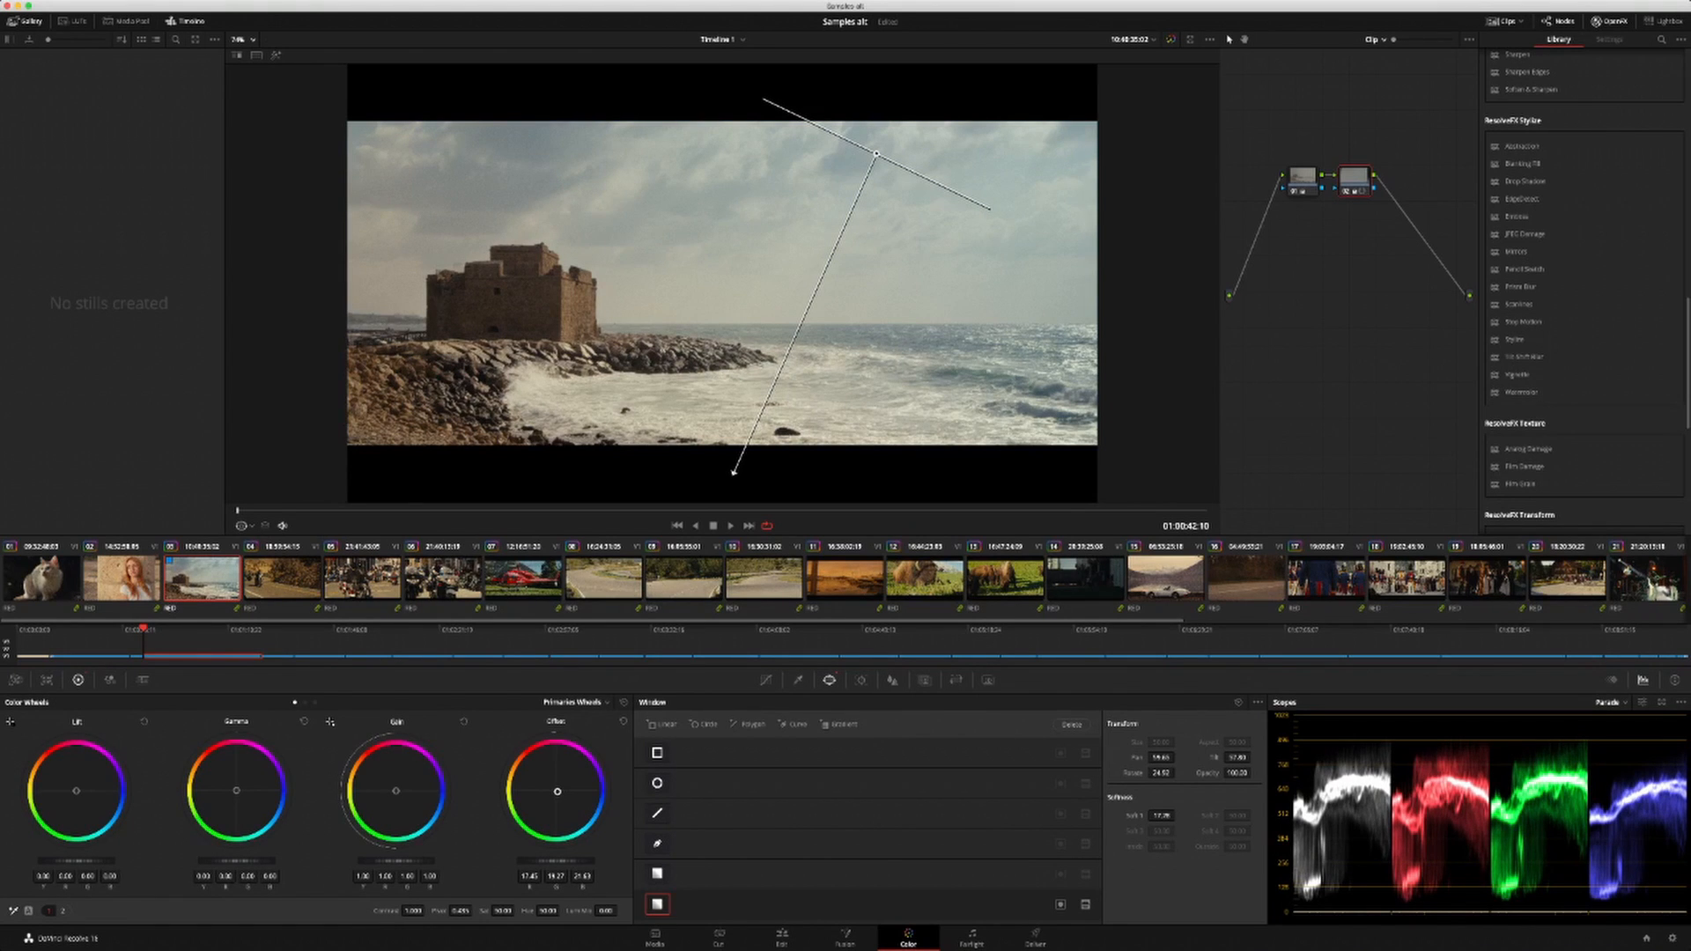
left_click_drag(734, 472, 697, 495)
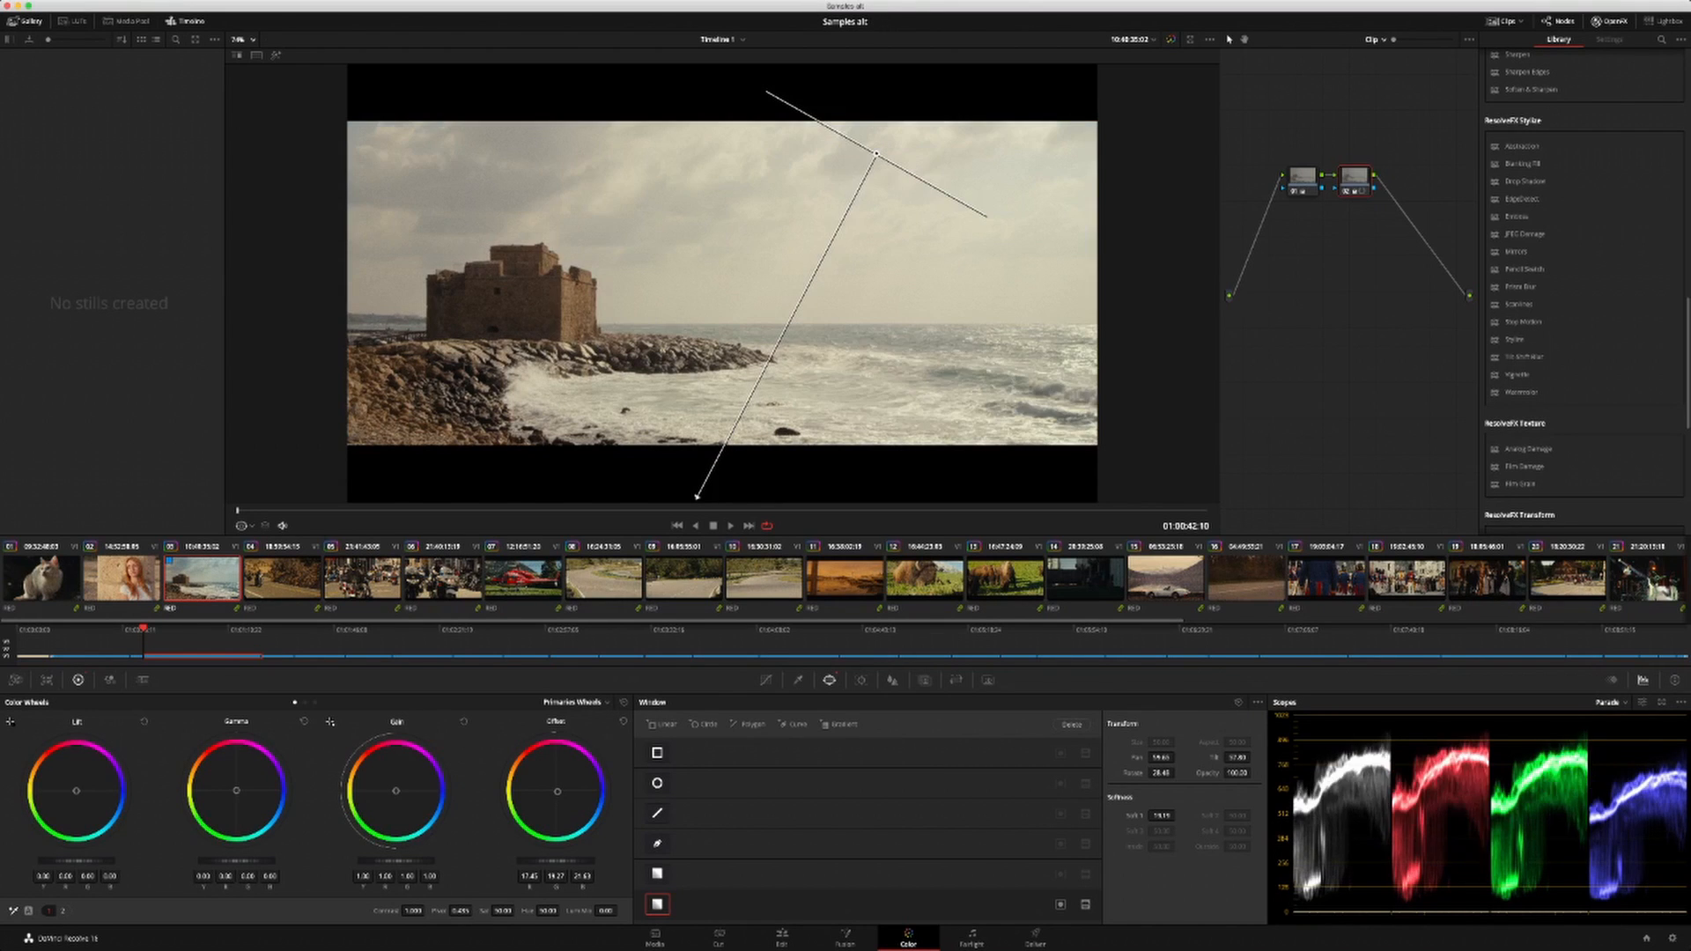
Step: Play the castle clip in the enlarged viewer and delete its gradient node
key("alt+f")
key("space")
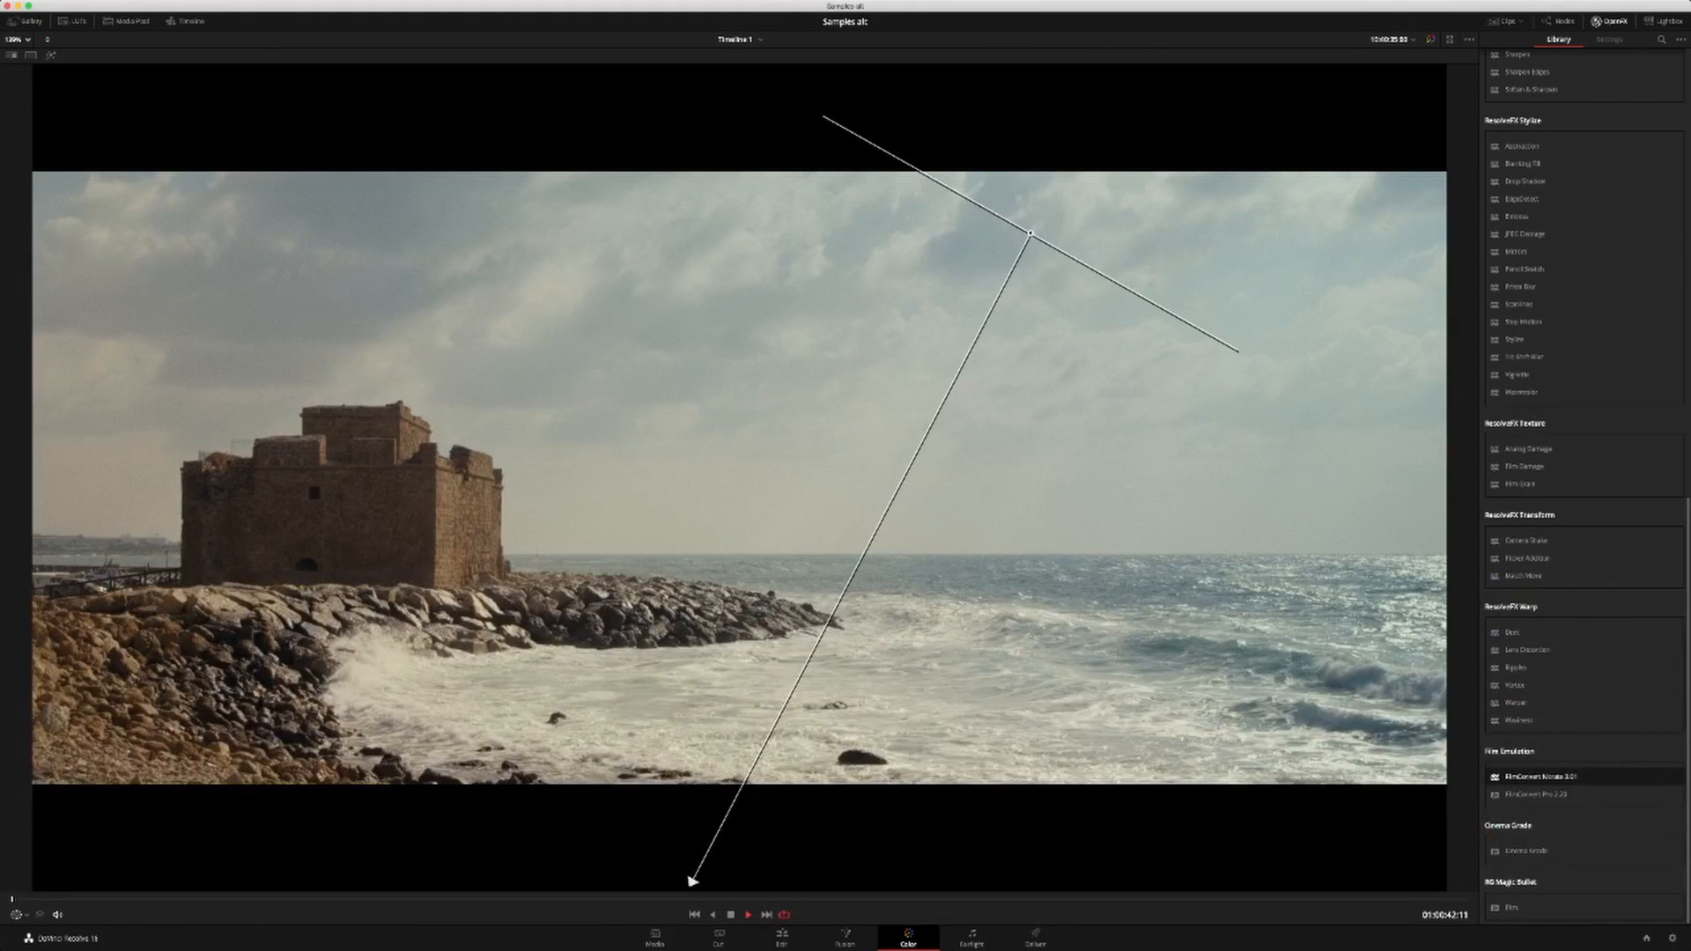
key("space")
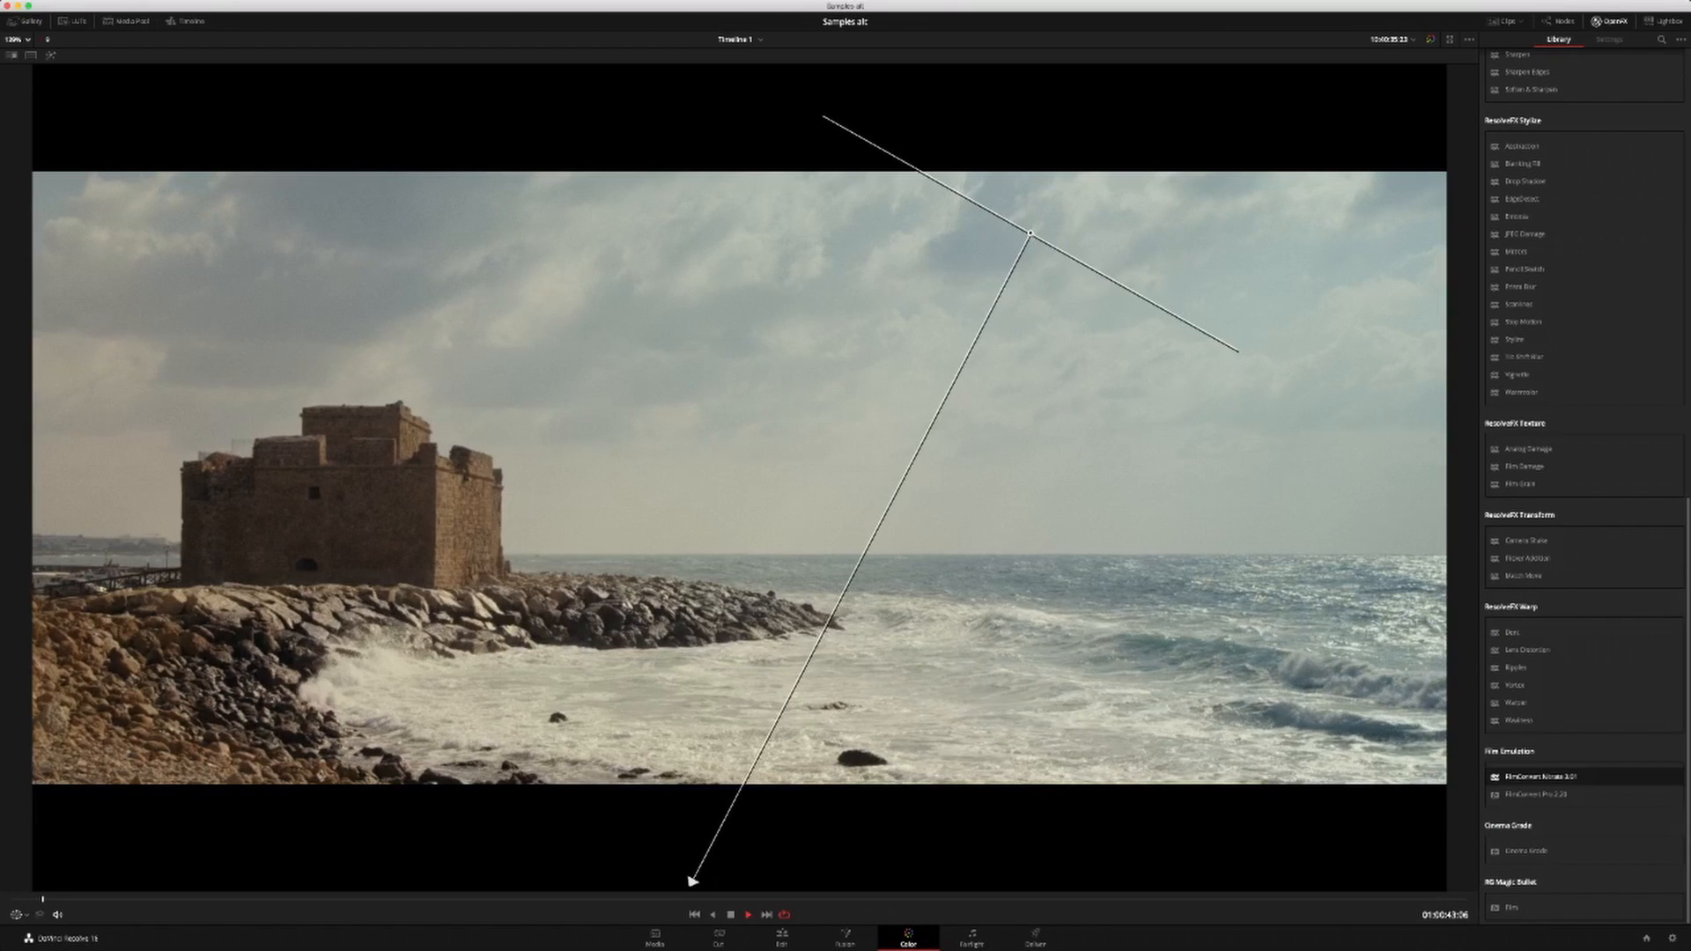
key("alt+f")
key("Delete")
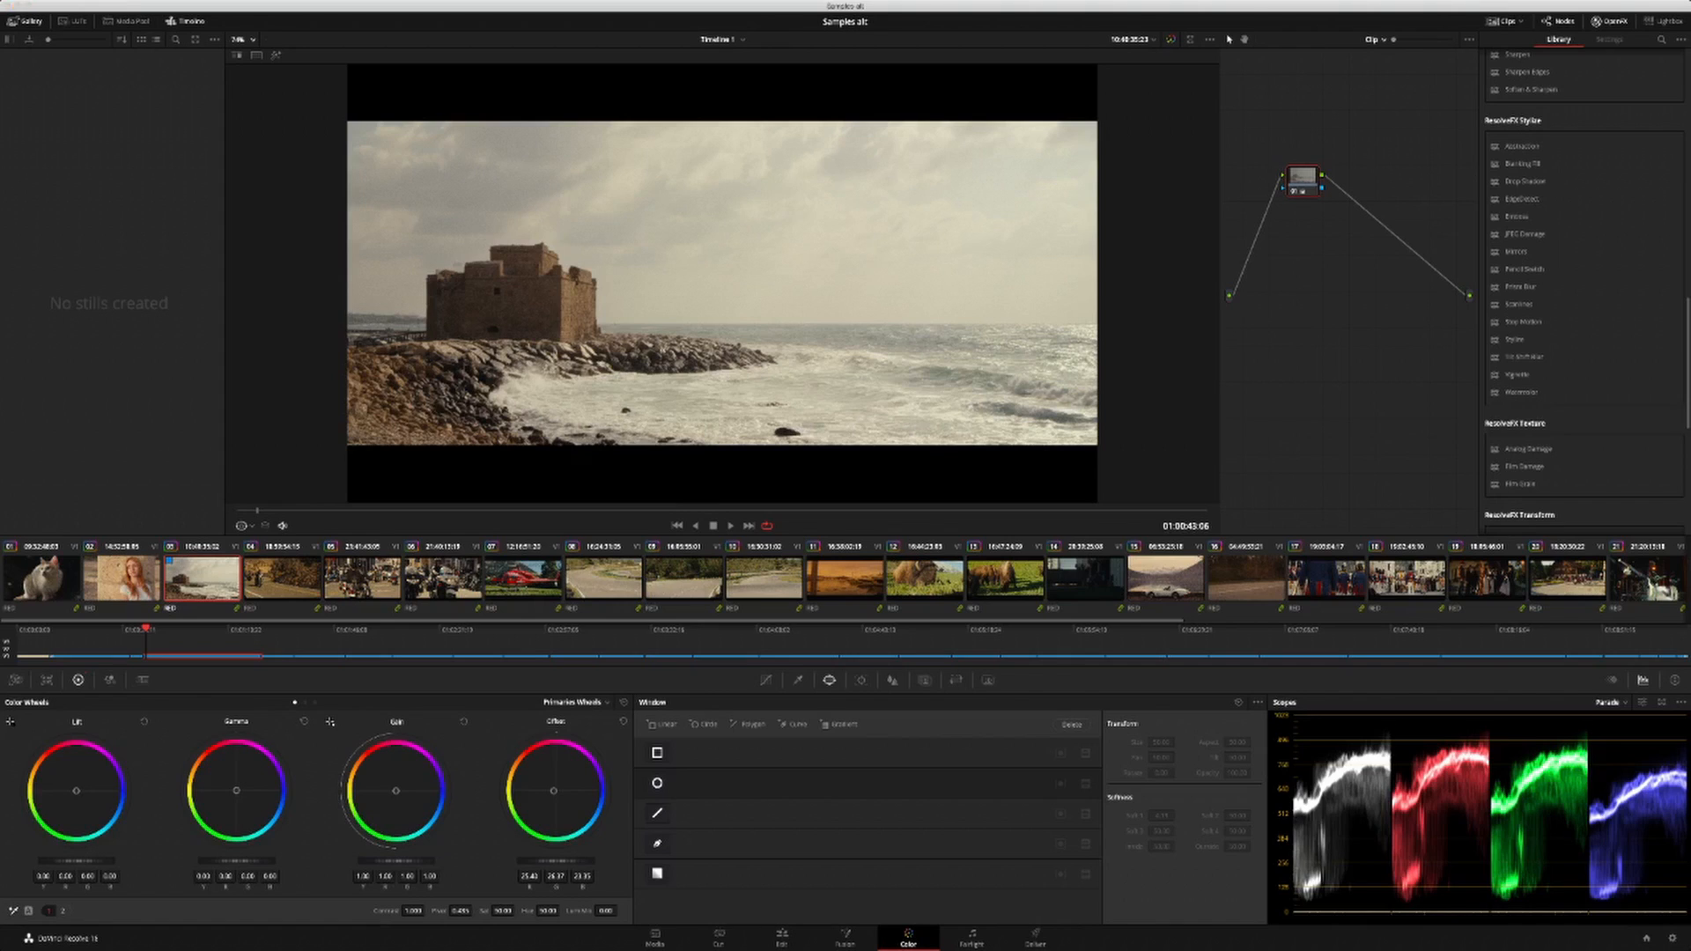
Step: Scrub through the moving white sports car clip to inspect its grade
left_click(1246, 578)
left_click_drag(834, 511, 768, 510)
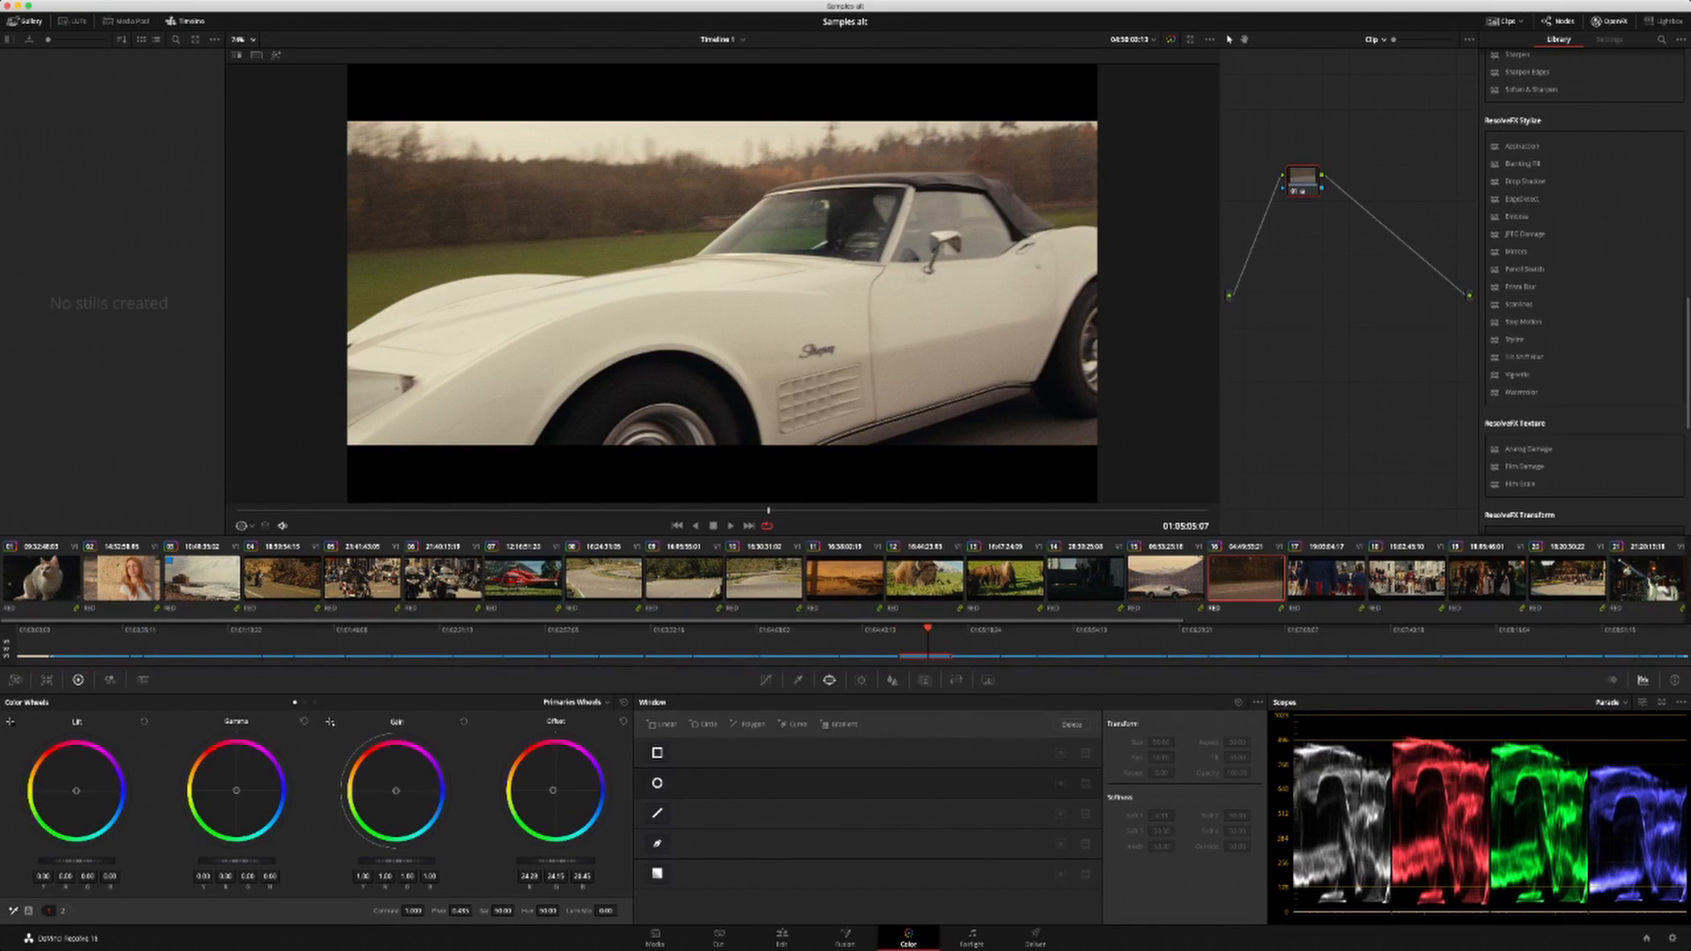
Step: Add a second serial node to the helicopter clip and show the primaries' temperature and tint adjustments
left_click(523, 579)
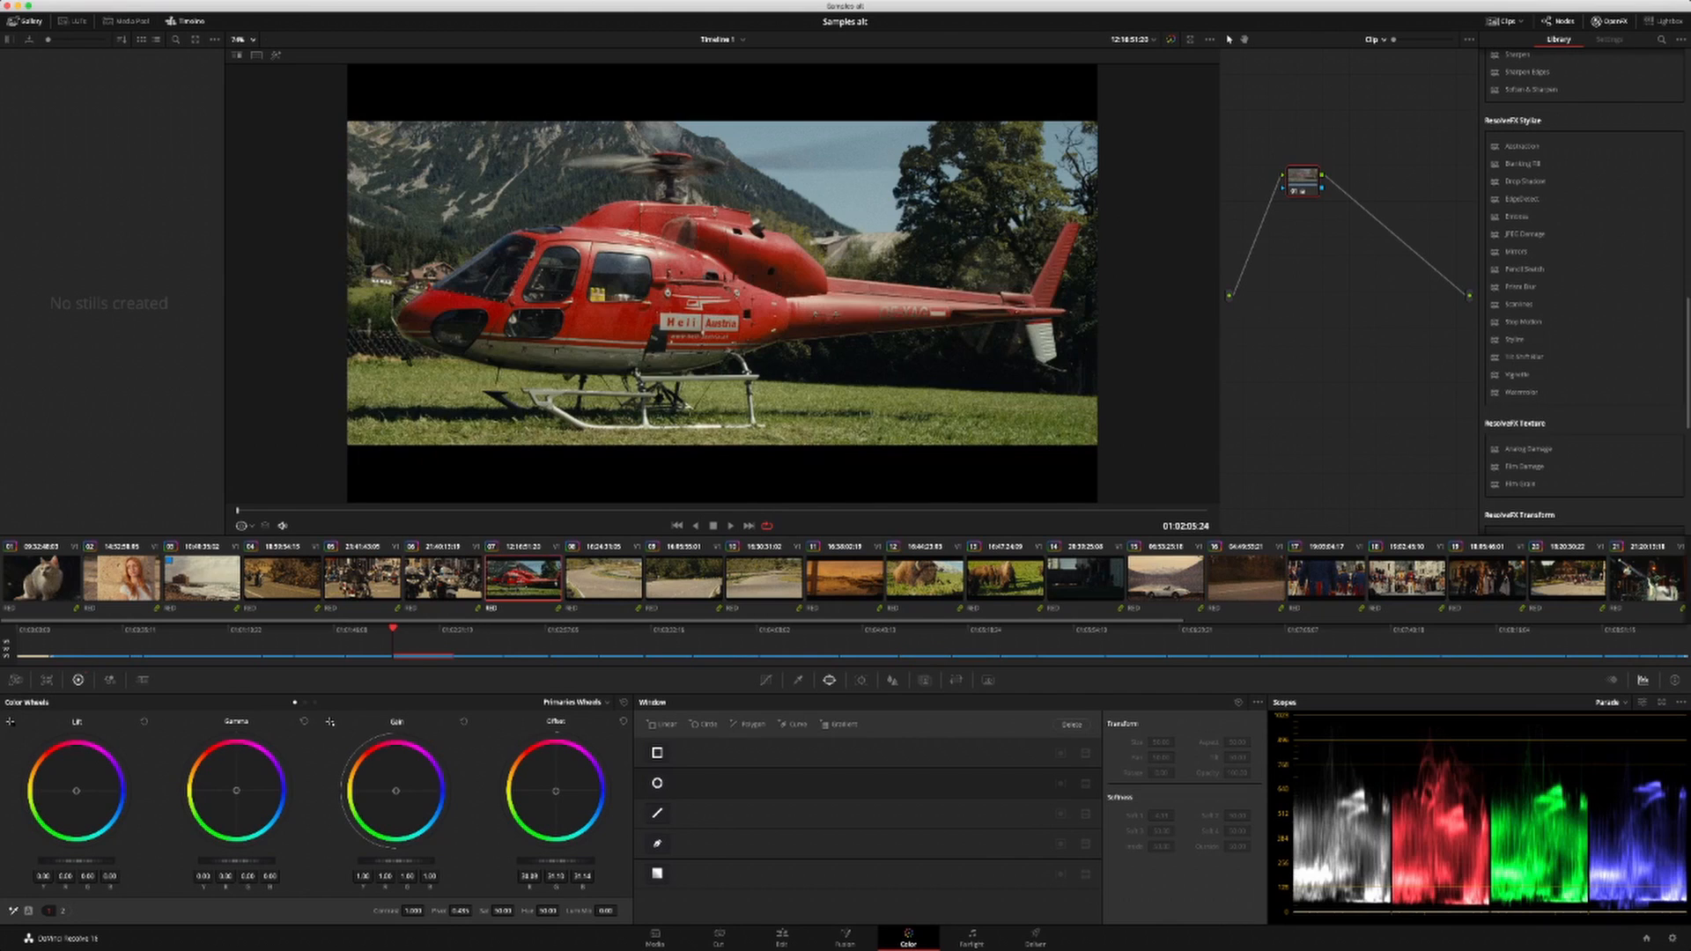
key("alt+s")
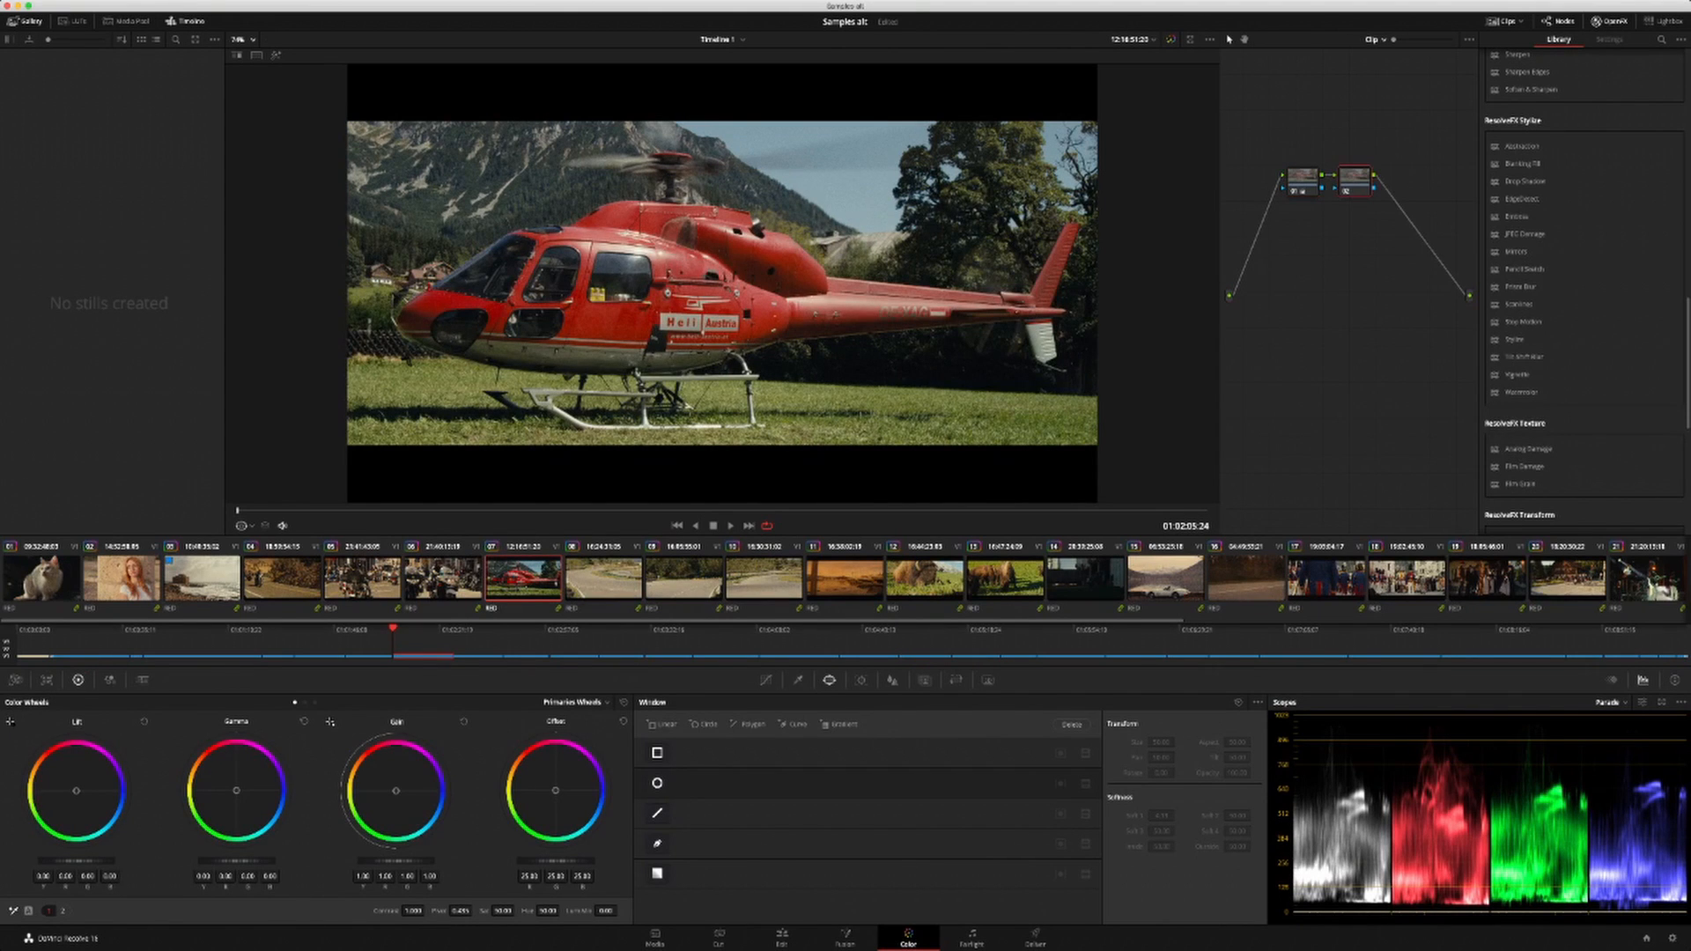
left_click(62, 911)
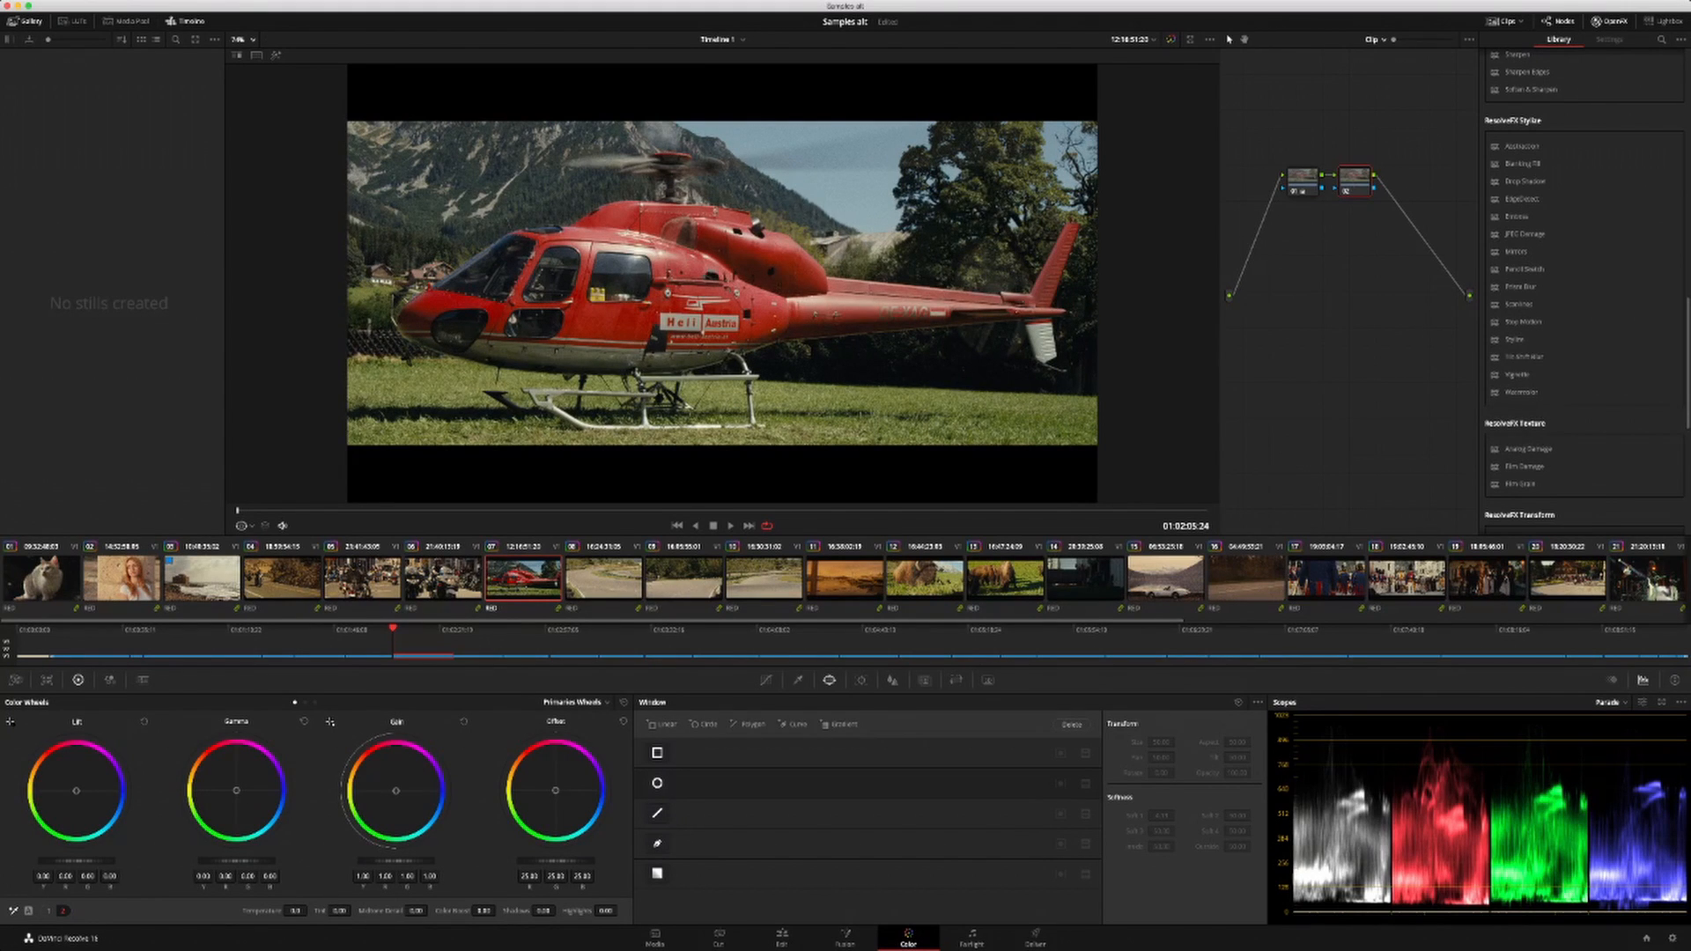
Step: Examine the concert clip's look and return to the helicopter clip
left_click(1646, 580)
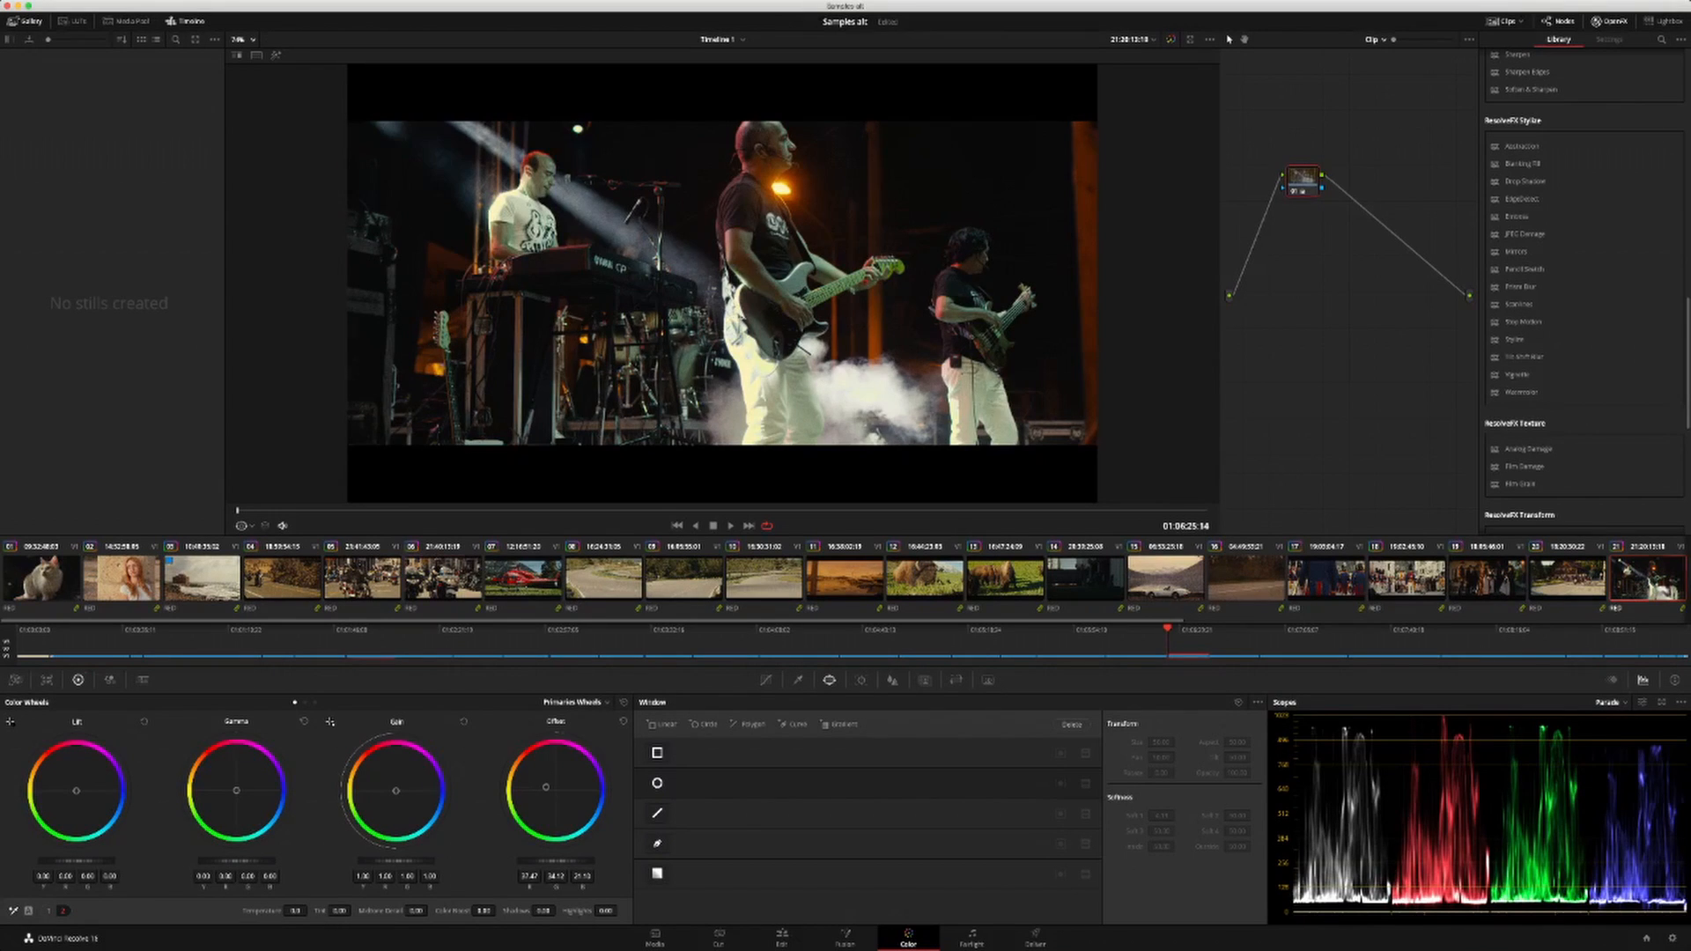
left_click(523, 580)
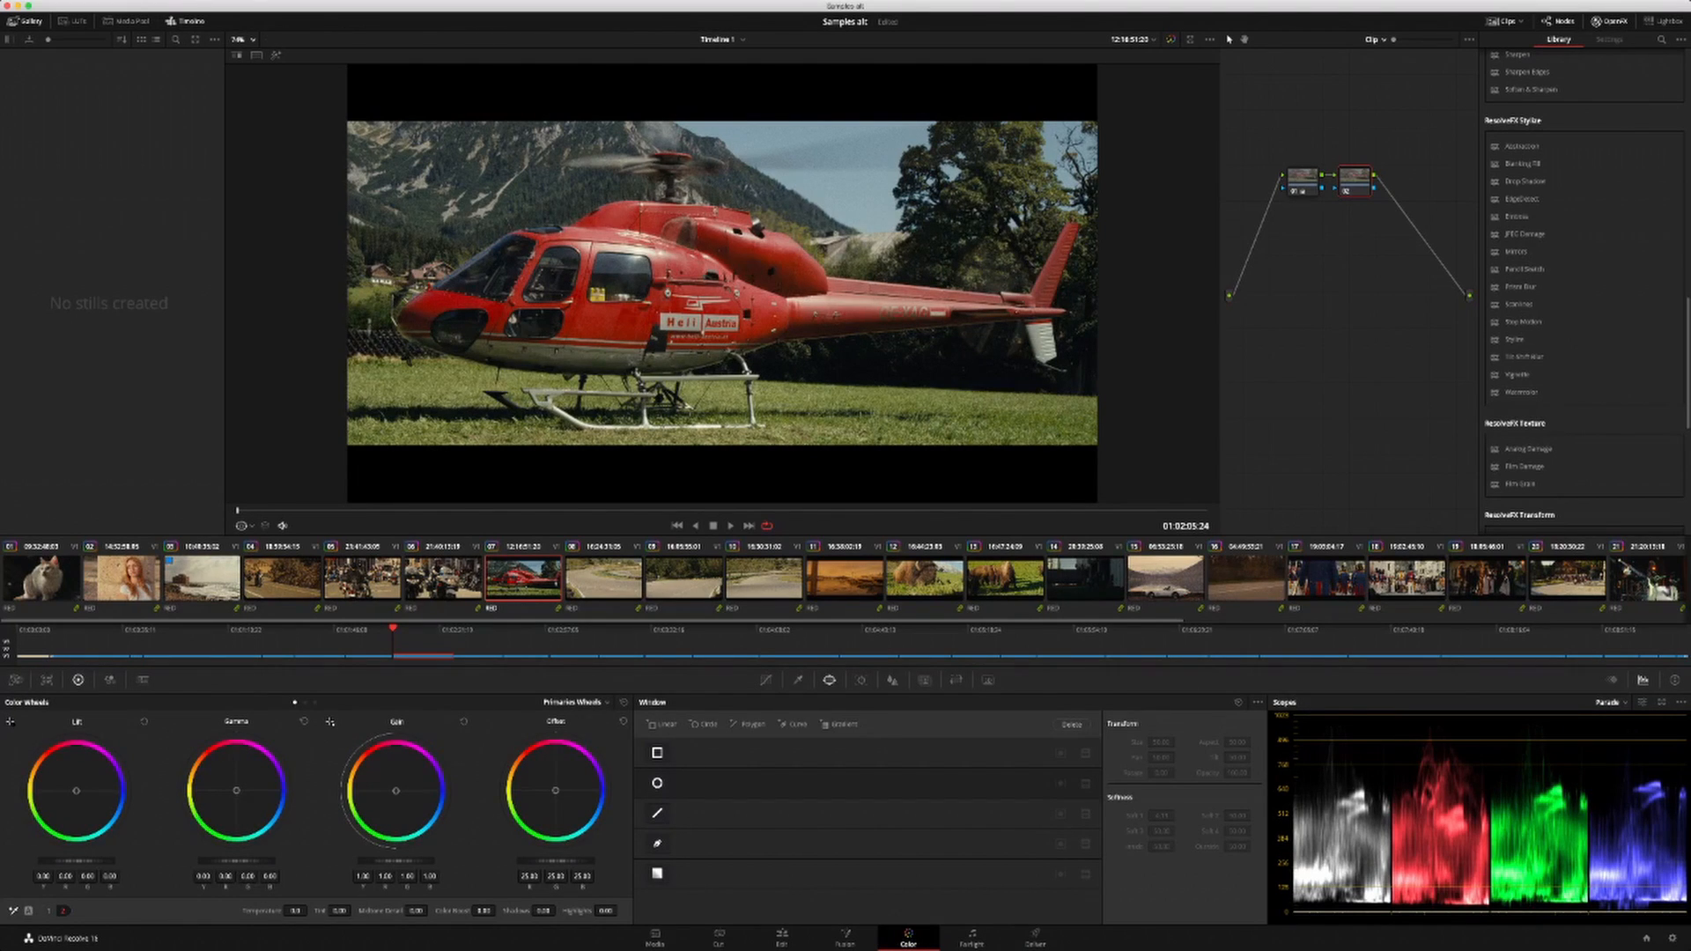
Step: Try stronger contrast with an adjusted pivot on the helicopter clip's second node, then reset the adjustments
left_click(48, 911)
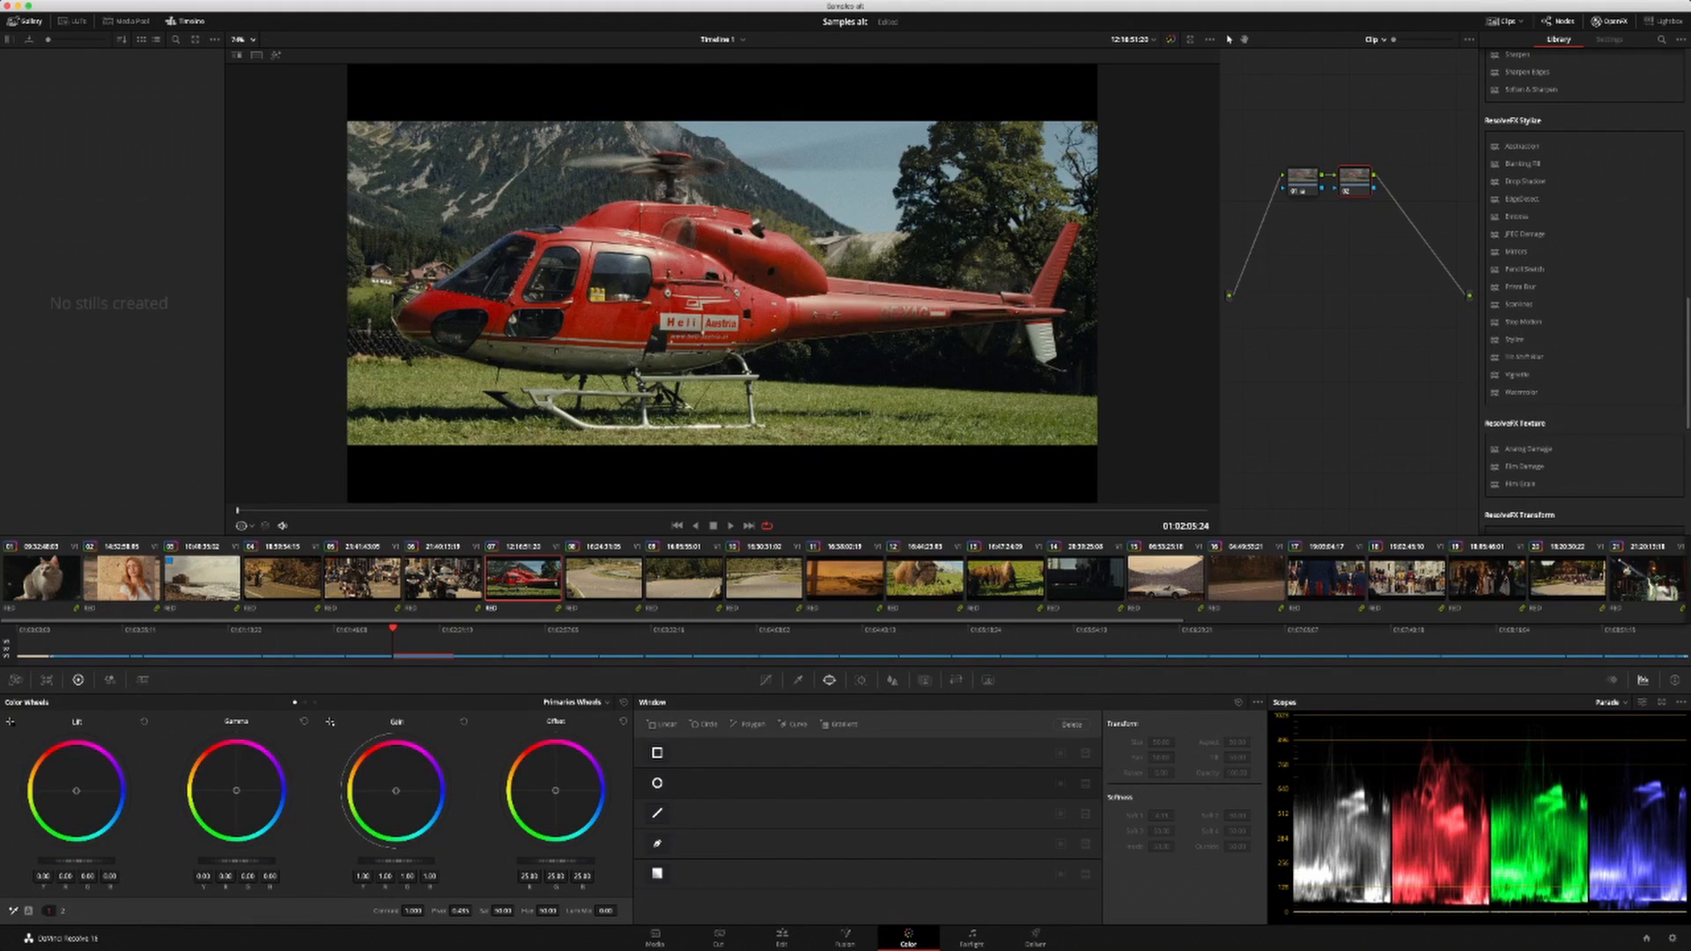
left_click_drag(427, 910, 483, 909)
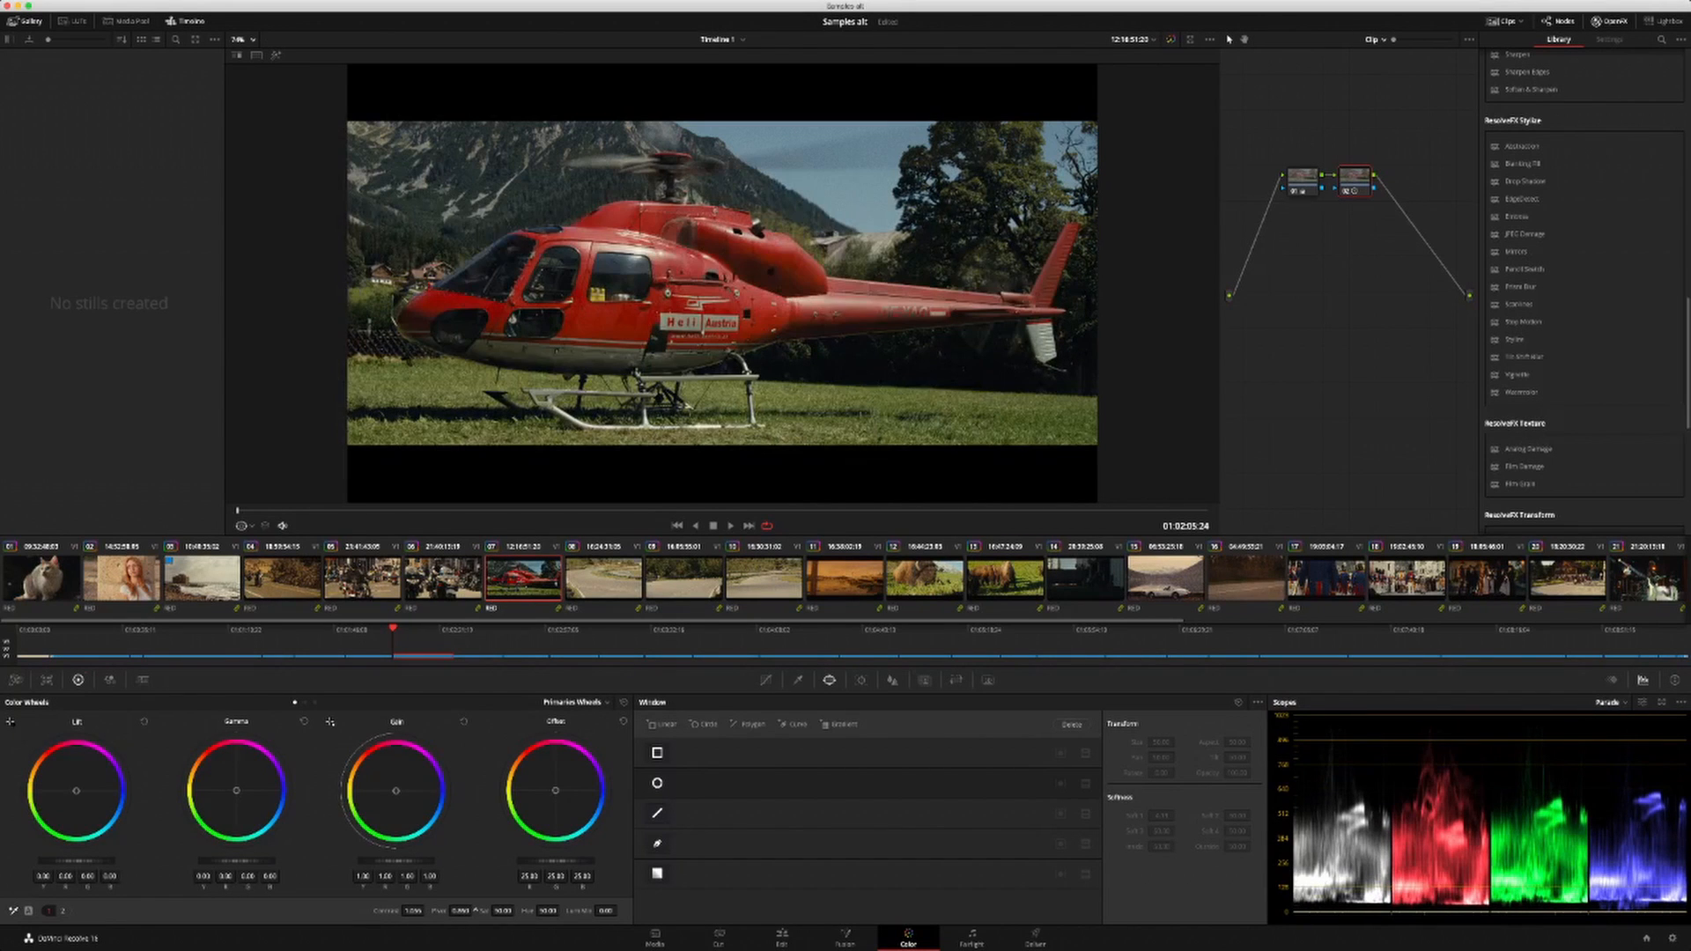
double_click(460, 910)
left_click(461, 910)
left_click(623, 703)
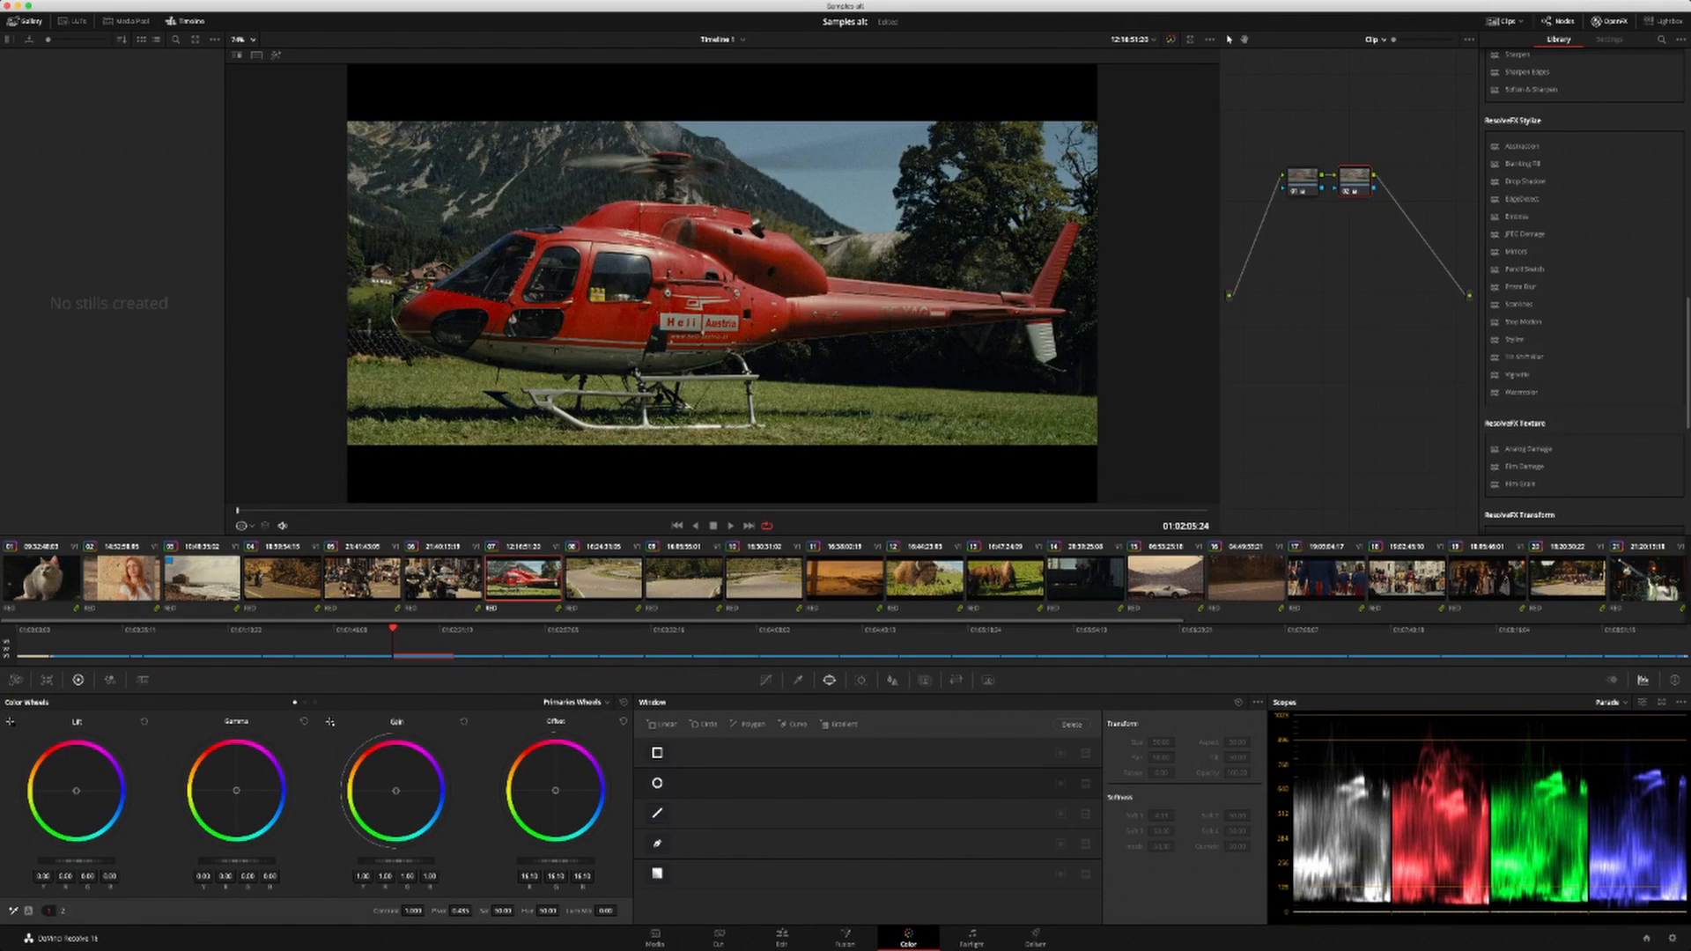
Step: Try higher contrast on a third serial node and an offset of 32.45 on the second, then delete both nodes
key("alt+s")
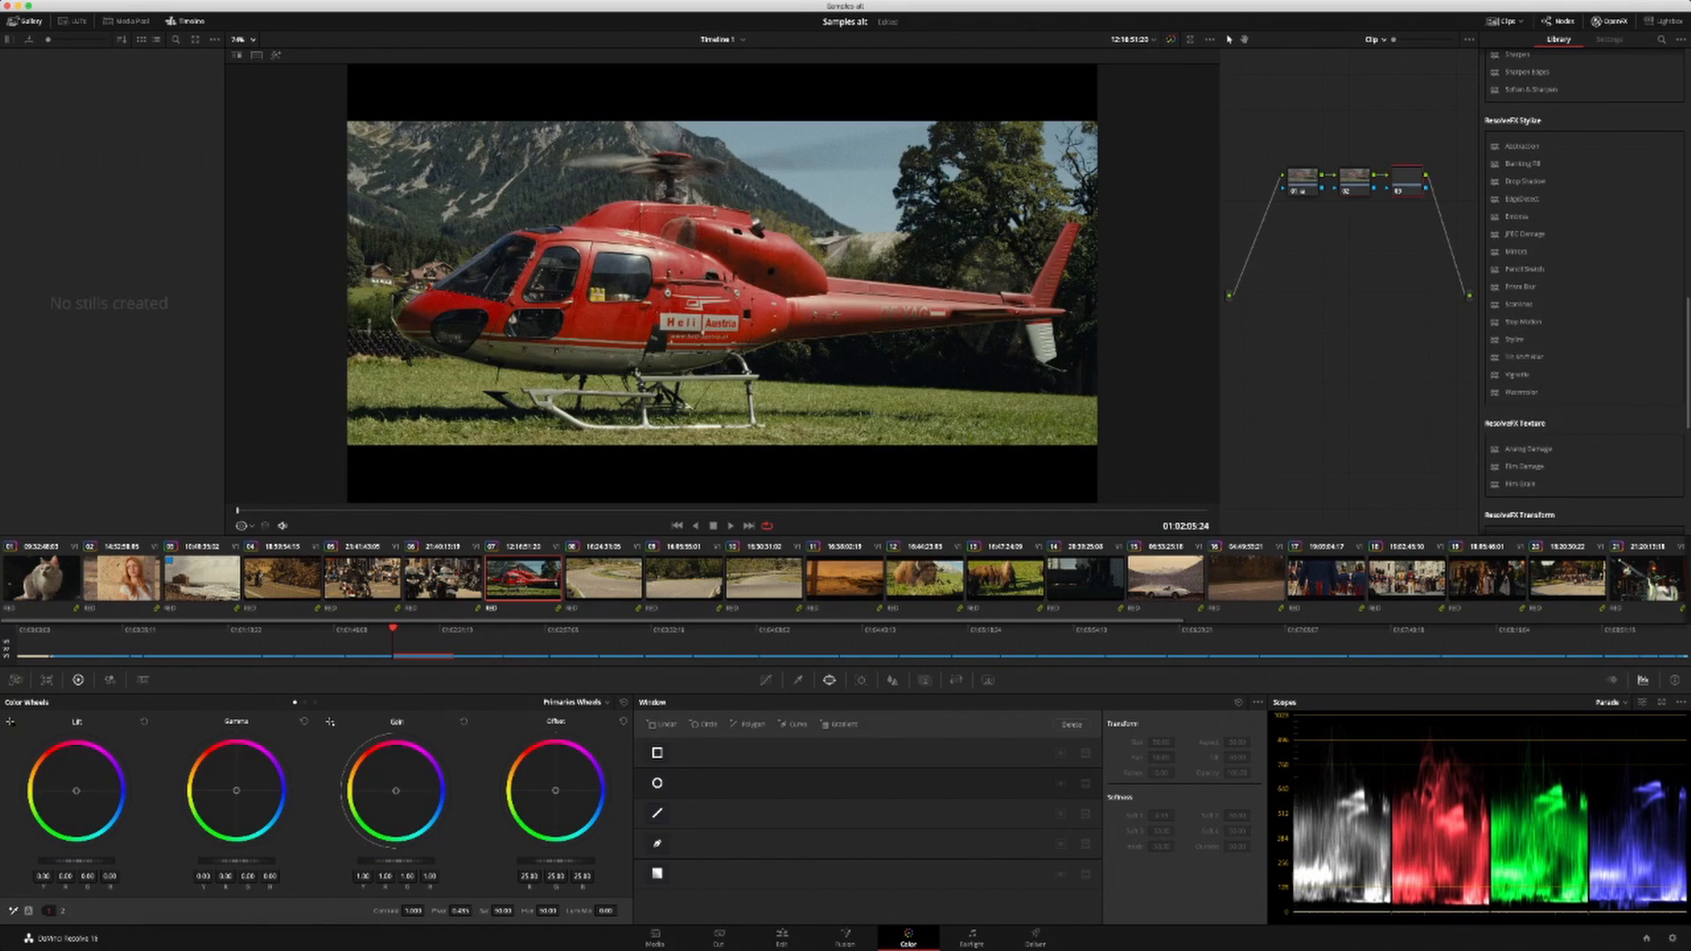
mouse_move(412, 911)
left_mouse_down()
mouse_move(458, 910)
mouse_move(442, 911)
left_mouse_up()
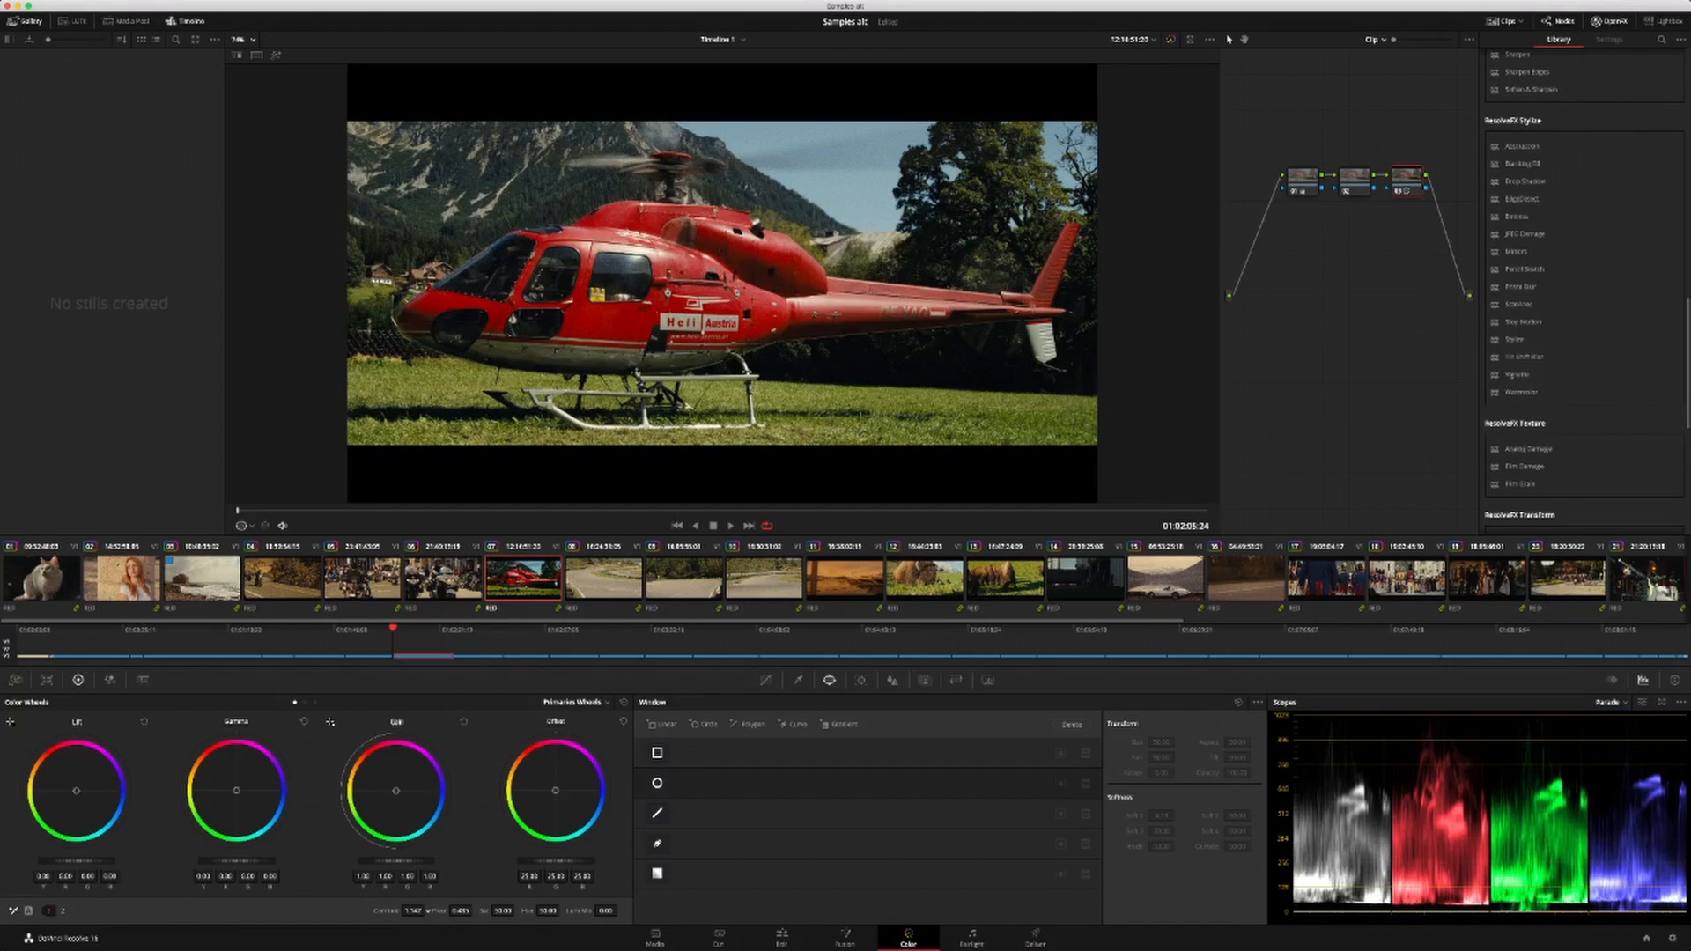
key("shift+semicolon")
left_click_drag(555, 861, 608, 861)
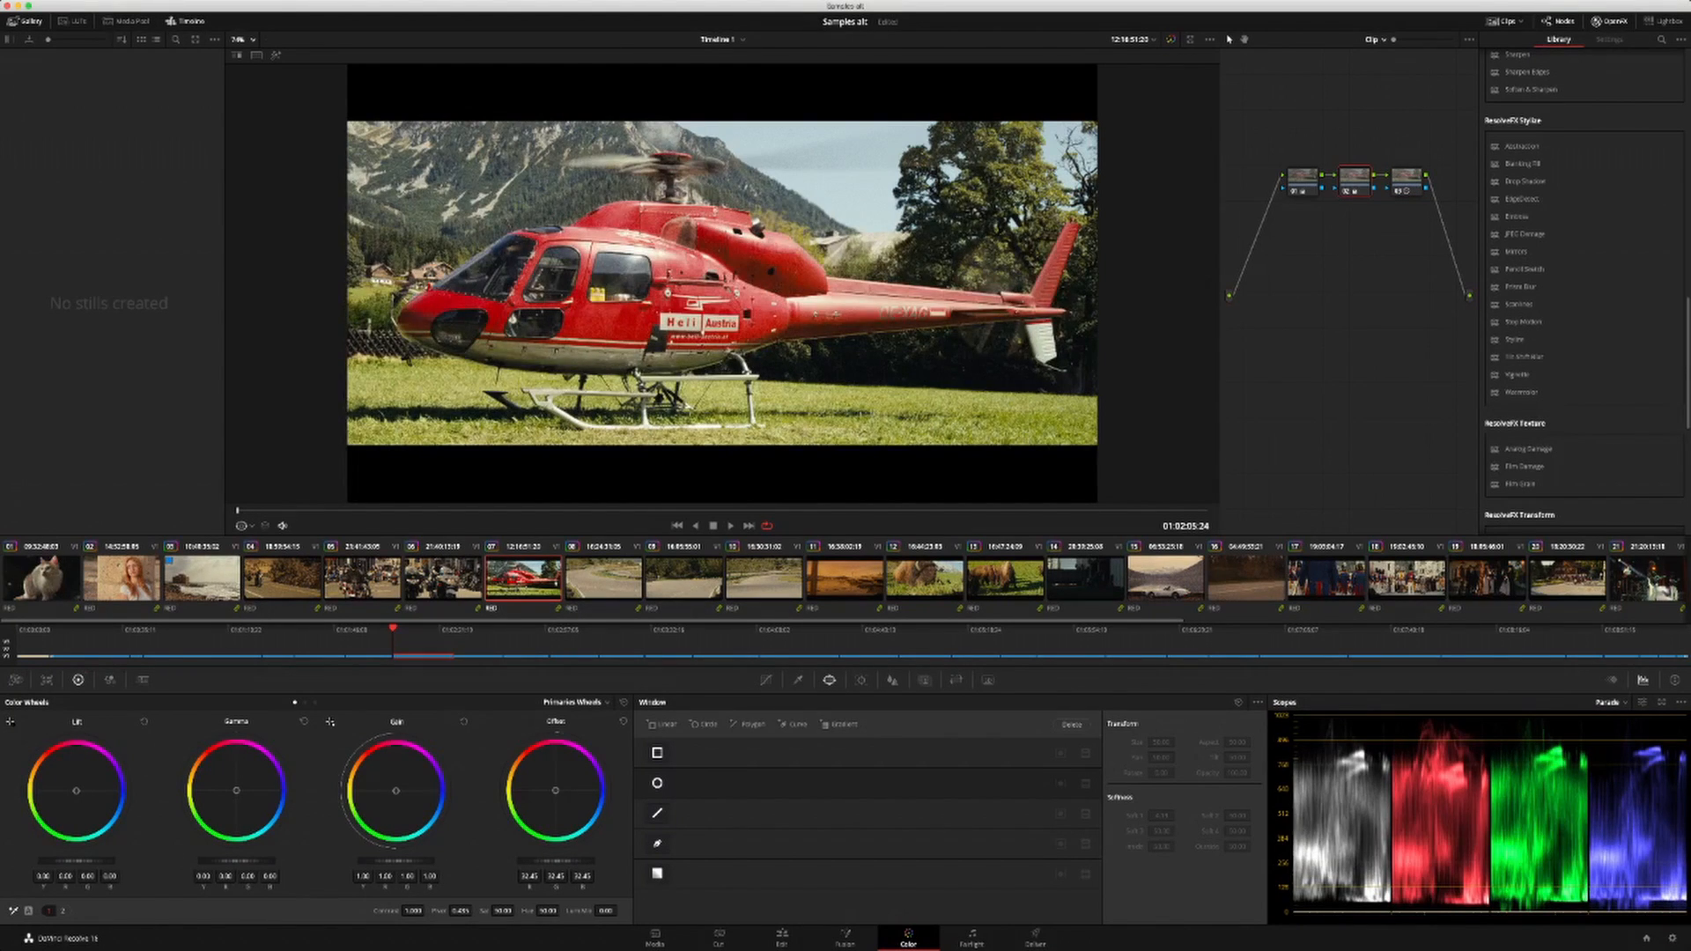
key("Delete")
key("Delete")
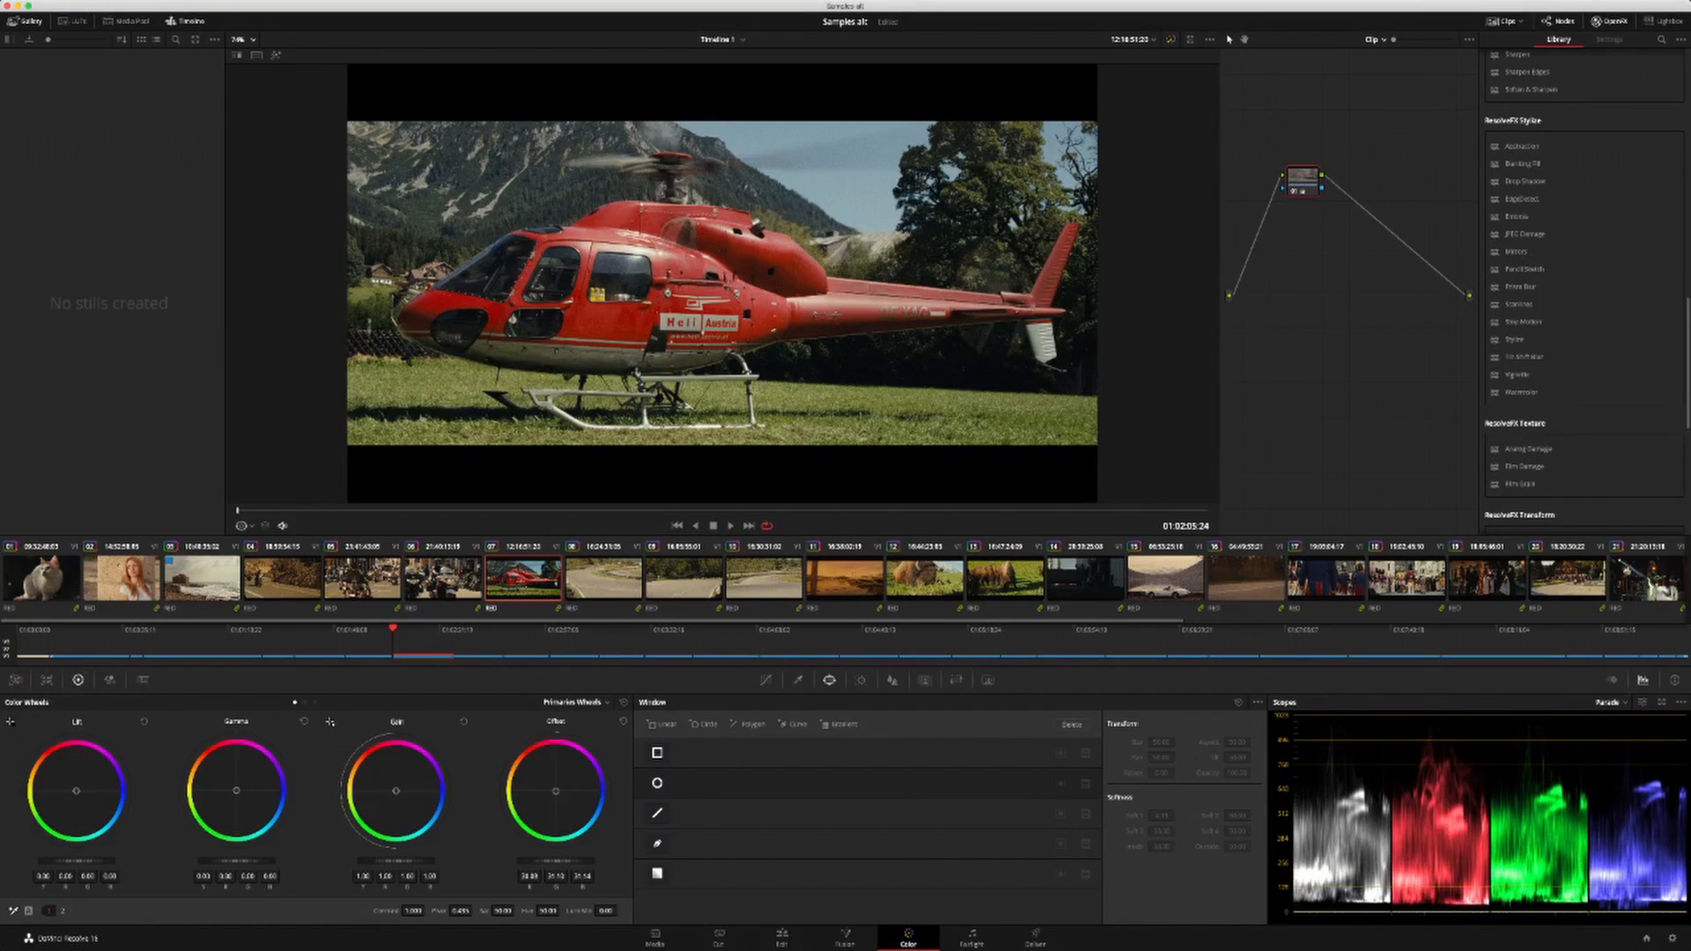
Step: Add a second serial node to the helicopter clip, reset a contrast trial and switch the colour wheels to Log mode
key("alt+s")
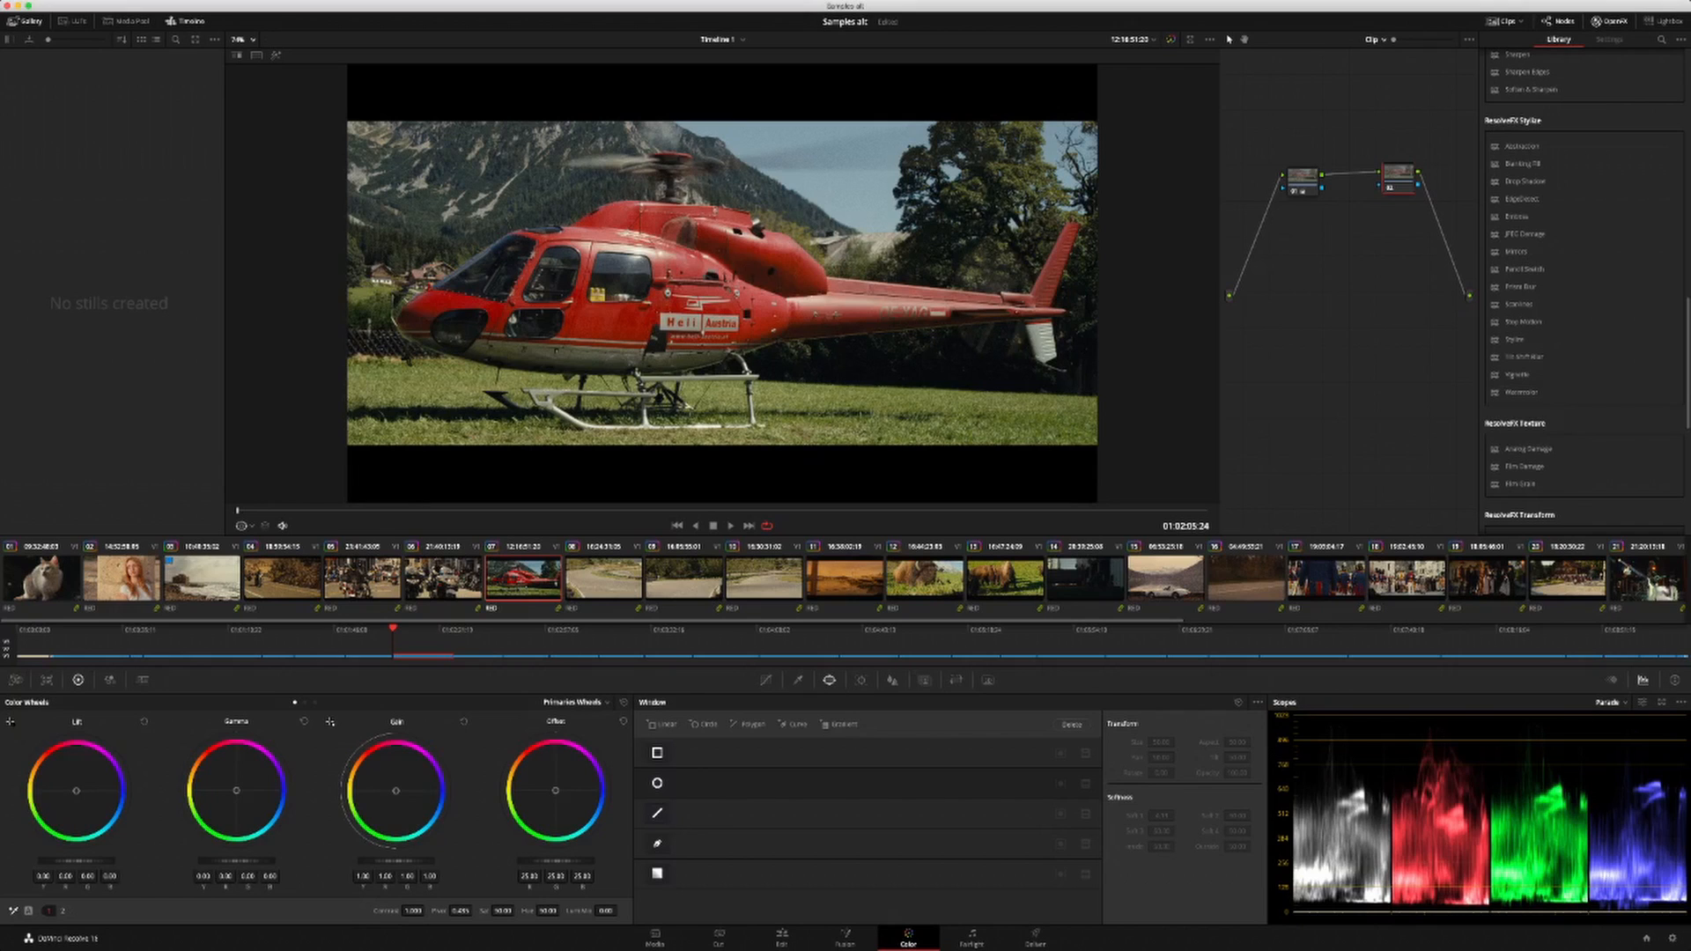
left_click_drag(412, 911, 445, 910)
left_click(623, 702)
left_click(314, 702)
mouse_move(396, 791)
left_mouse_down()
mouse_move(363, 777)
mouse_move(395, 790)
left_mouse_up()
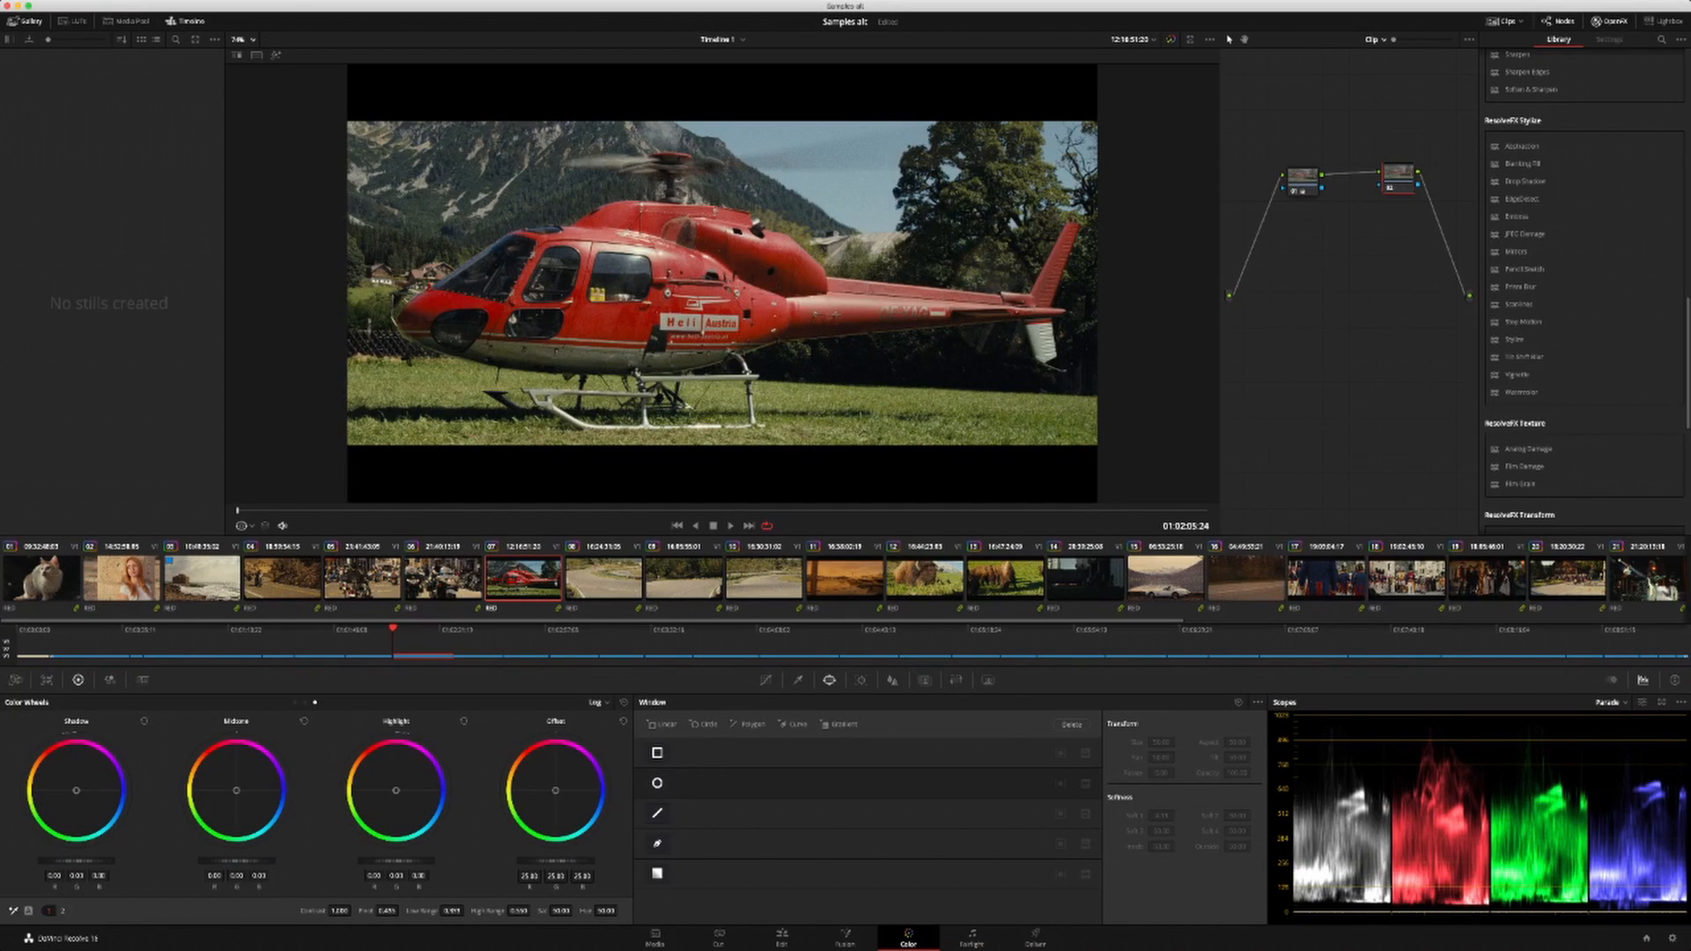
Step: Push the Log shadows toward blue, highlights toward orange and midtones toward magenta, setting the high range to 0.444
left_click_drag(76, 790, 89, 796)
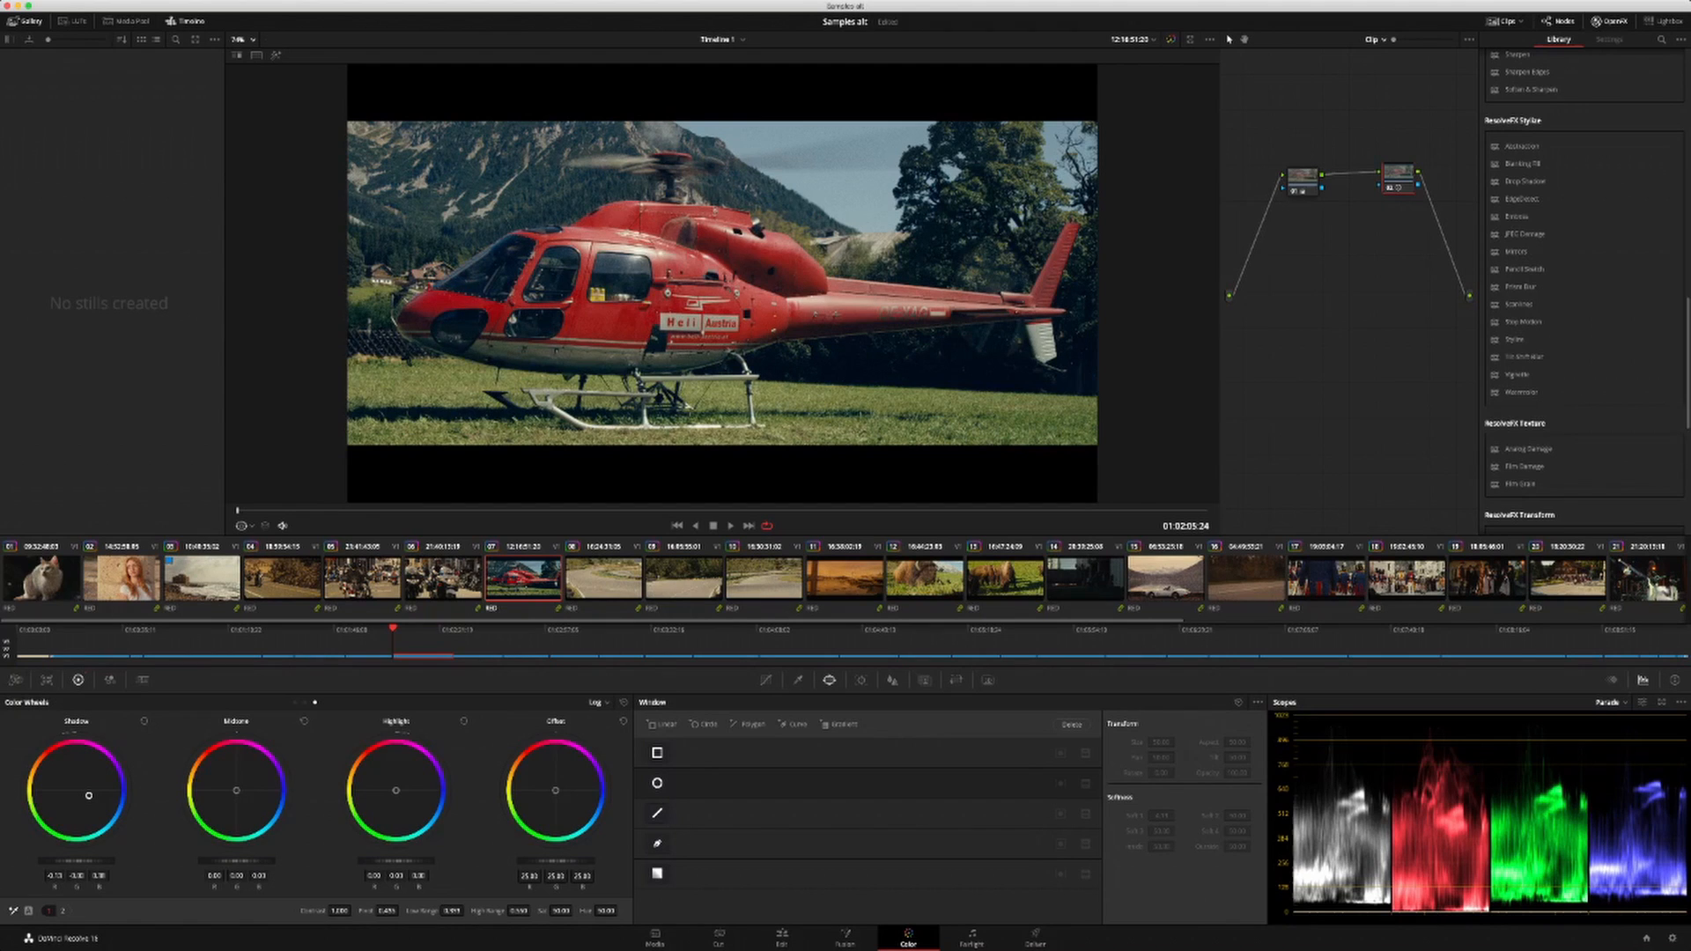
left_click_drag(396, 790, 385, 783)
mouse_move(520, 911)
left_mouse_down()
mouse_move(498, 911)
mouse_move(531, 910)
left_mouse_up()
mouse_move(236, 791)
left_mouse_down()
mouse_move(248, 779)
mouse_move(218, 770)
mouse_move(248, 774)
left_mouse_up()
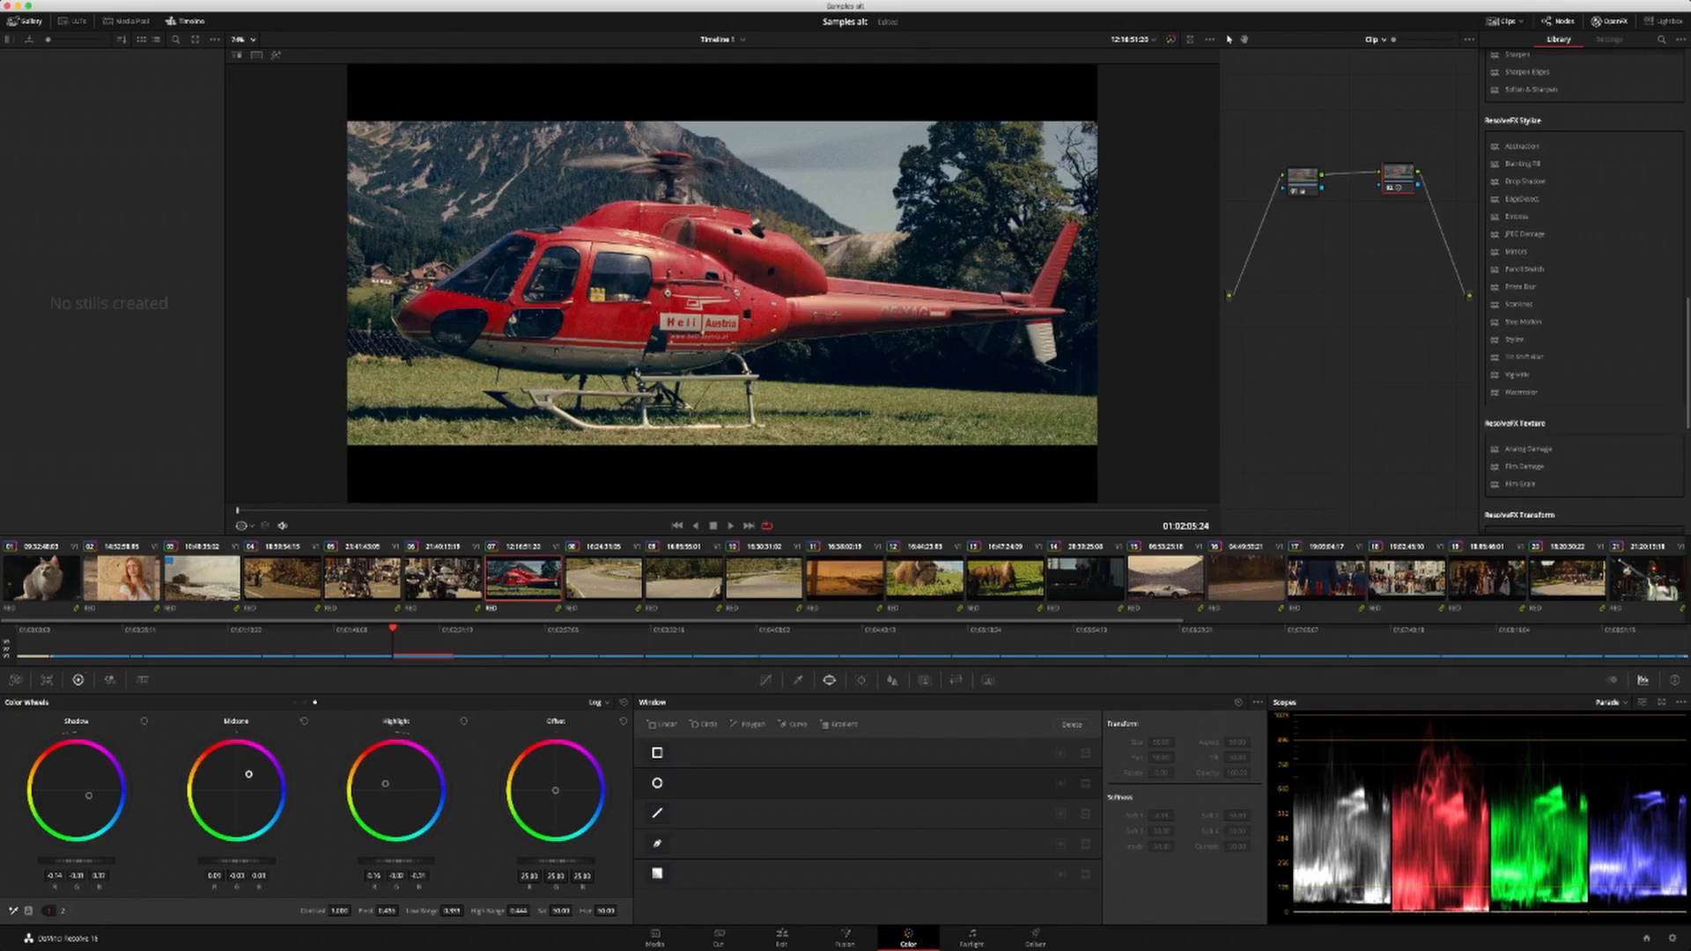
Step: Lower the Log shadow level and raise the highlight and midtone levels on the helicopter clip's second node
left_click_drag(77, 860, 49, 861)
left_click_drag(396, 860, 421, 861)
left_click_drag(236, 861, 241, 860)
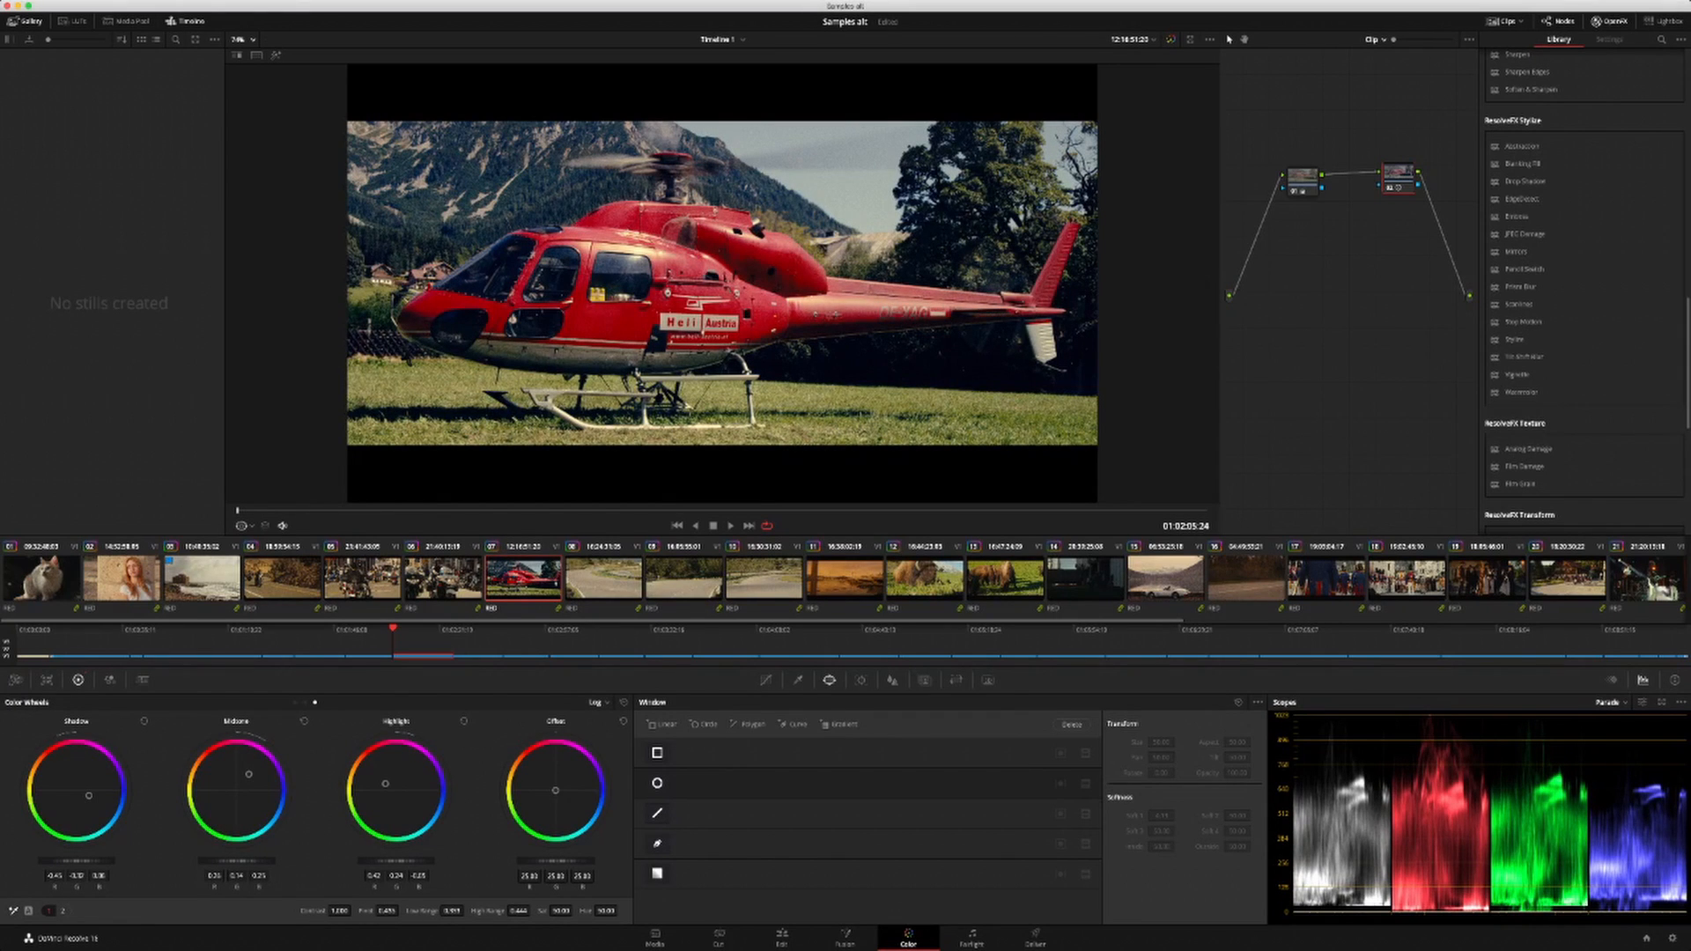
Step: Set the saturation to 51.70 and soften the level and colour balance of the Log shadows and highlights
left_click_drag(561, 910, 576, 911)
left_click_drag(395, 860, 379, 861)
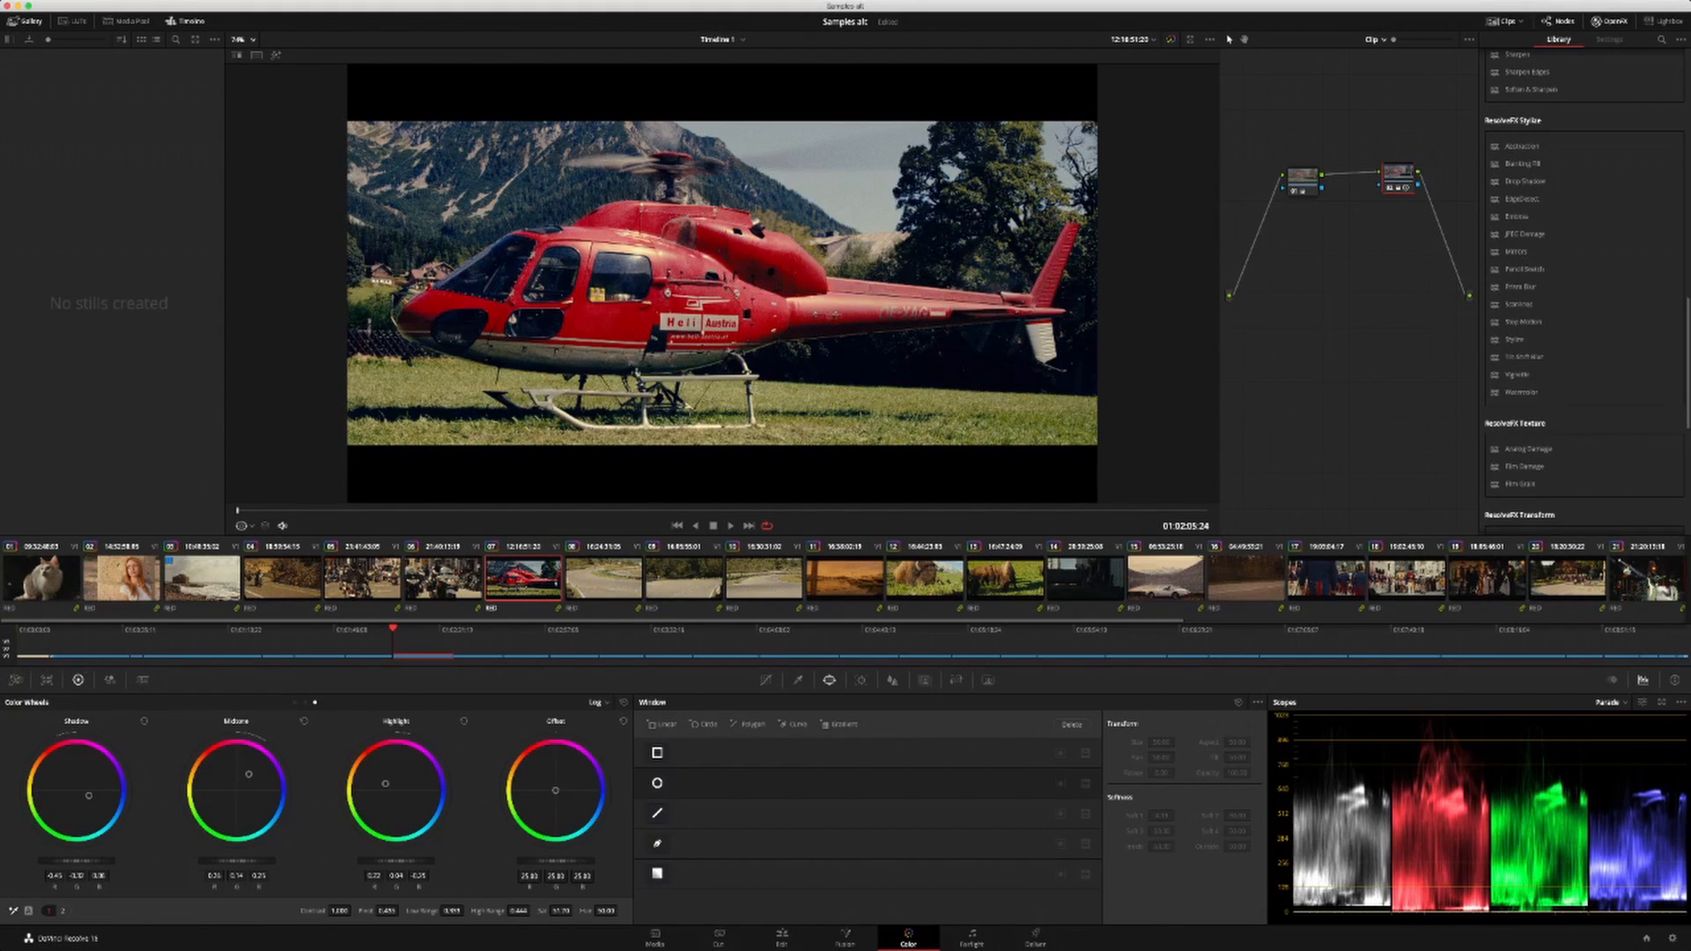
left_click_drag(76, 860, 84, 860)
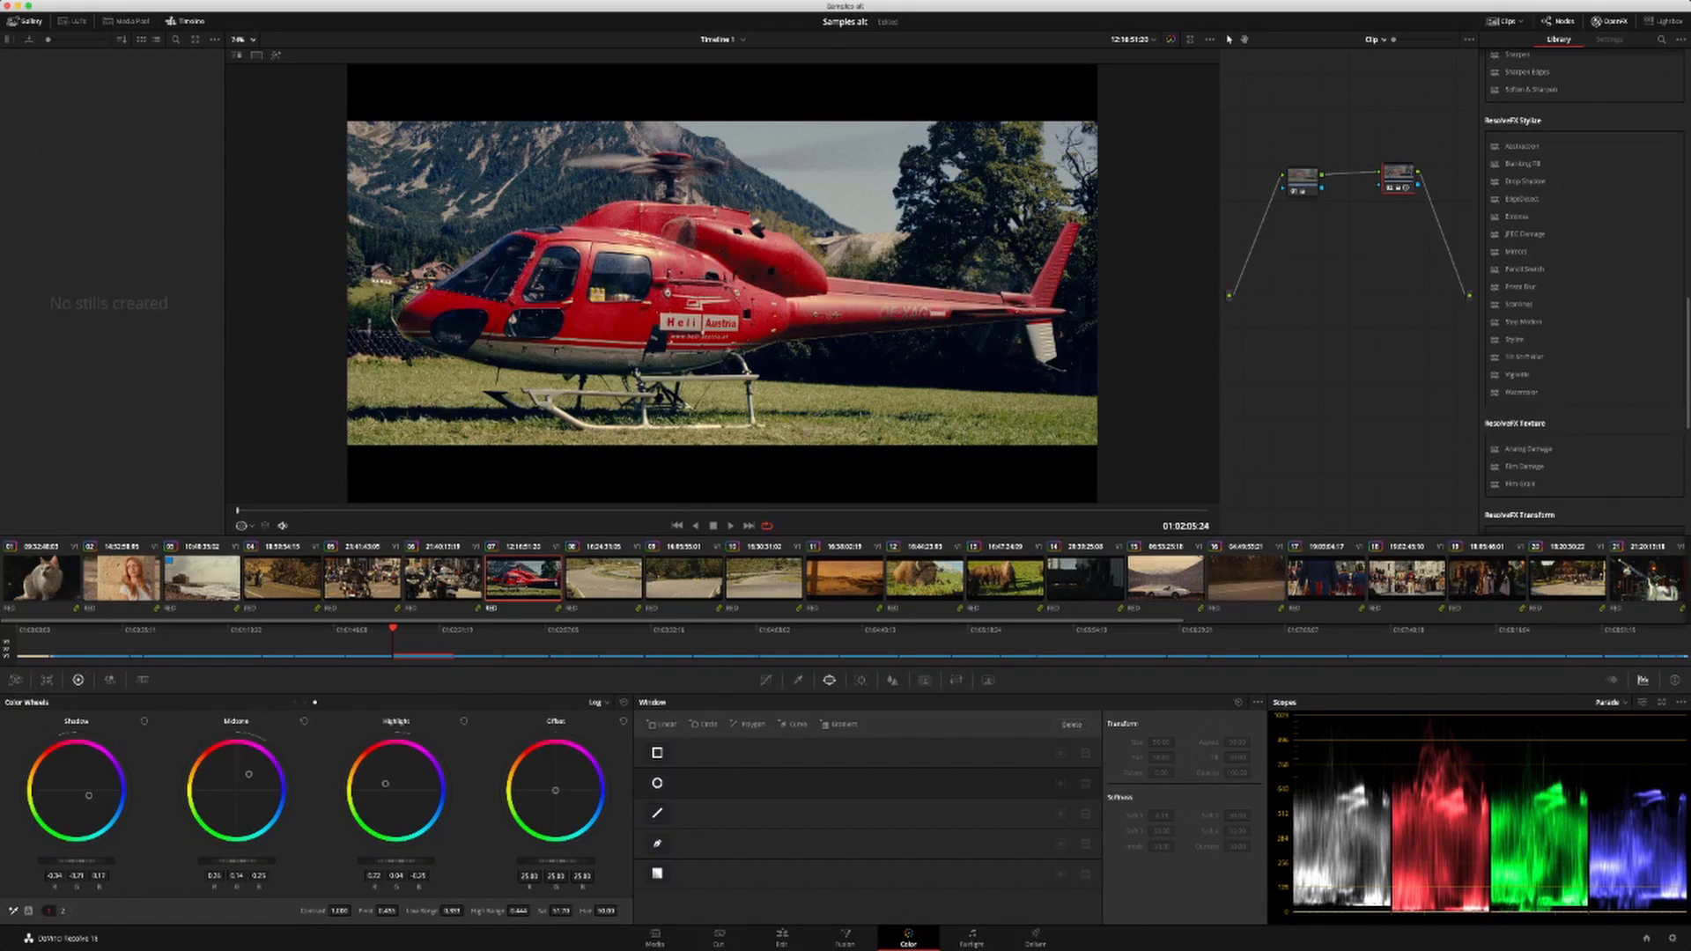
left_click_drag(88, 795, 86, 794)
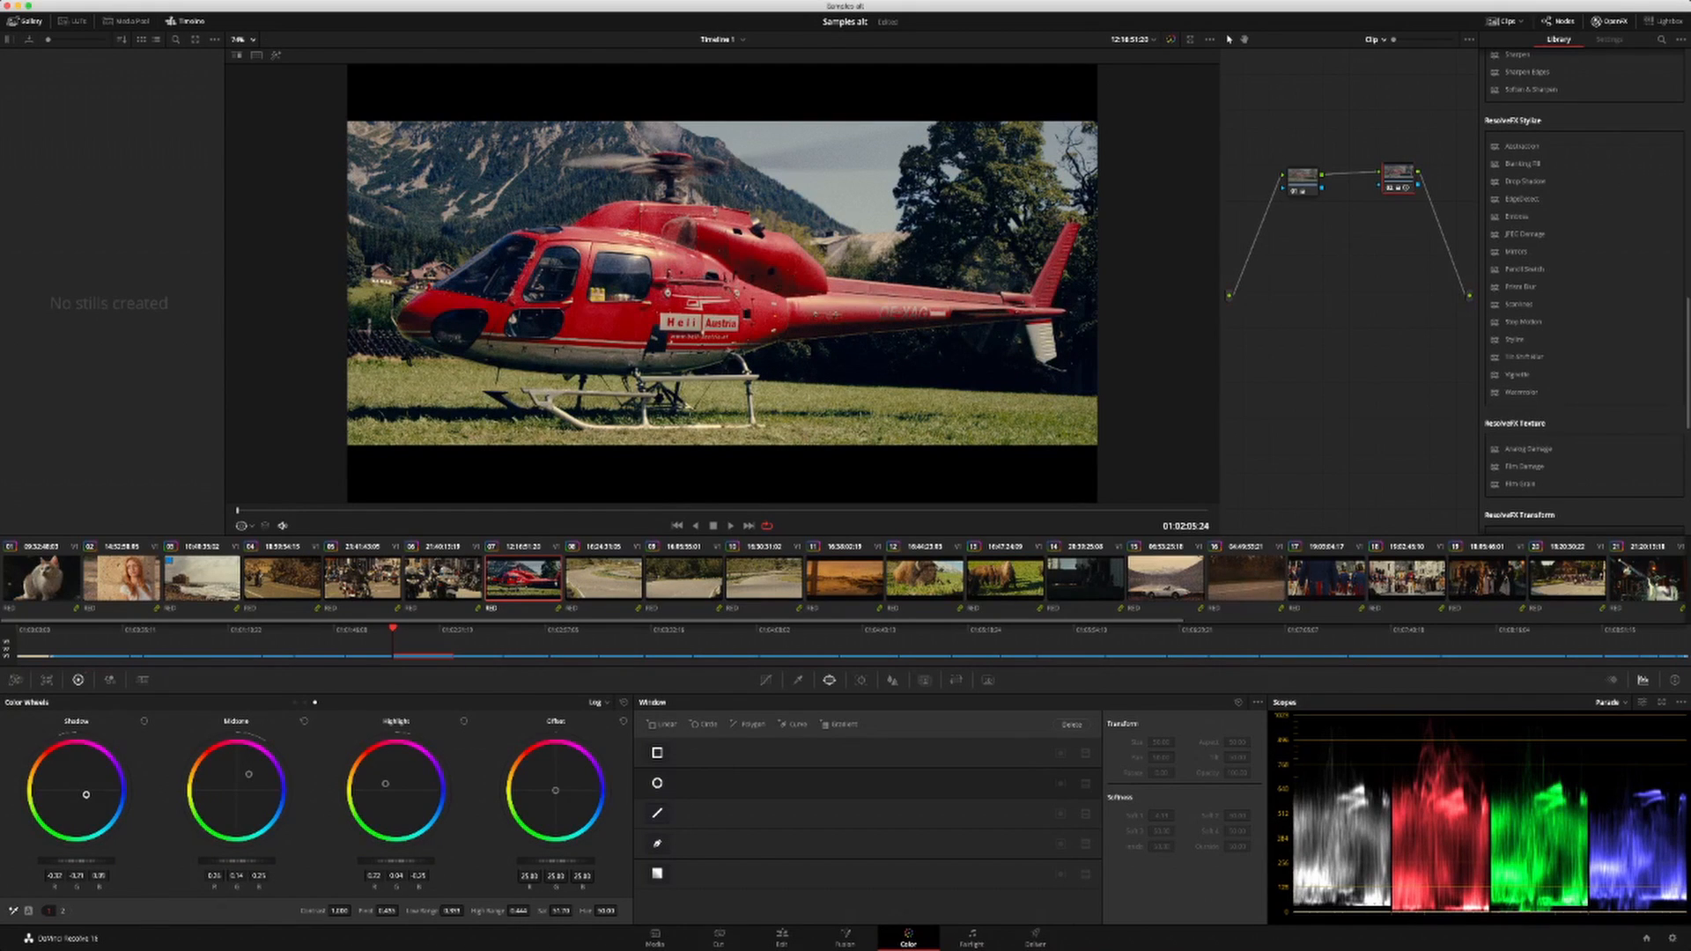
left_click_drag(384, 783, 387, 784)
Step: Compare the helicopter clip with its grade bypassed and restored, then add a third serial node and remove it
key("alt+d")
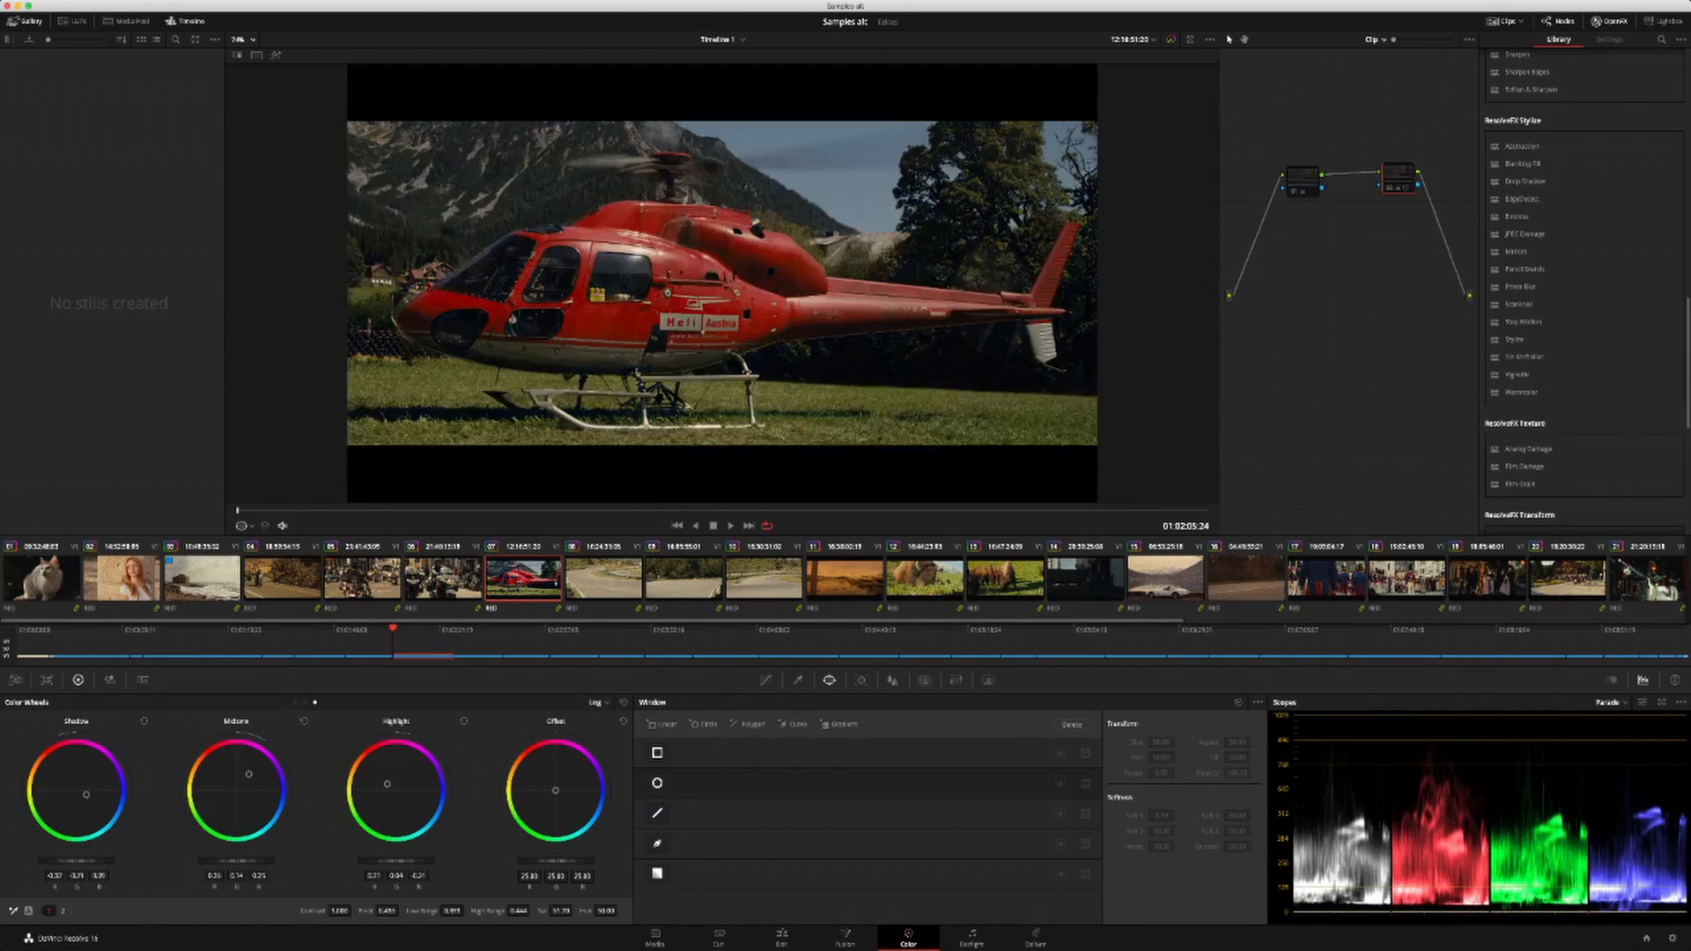
key("alt+d")
key("alt+s")
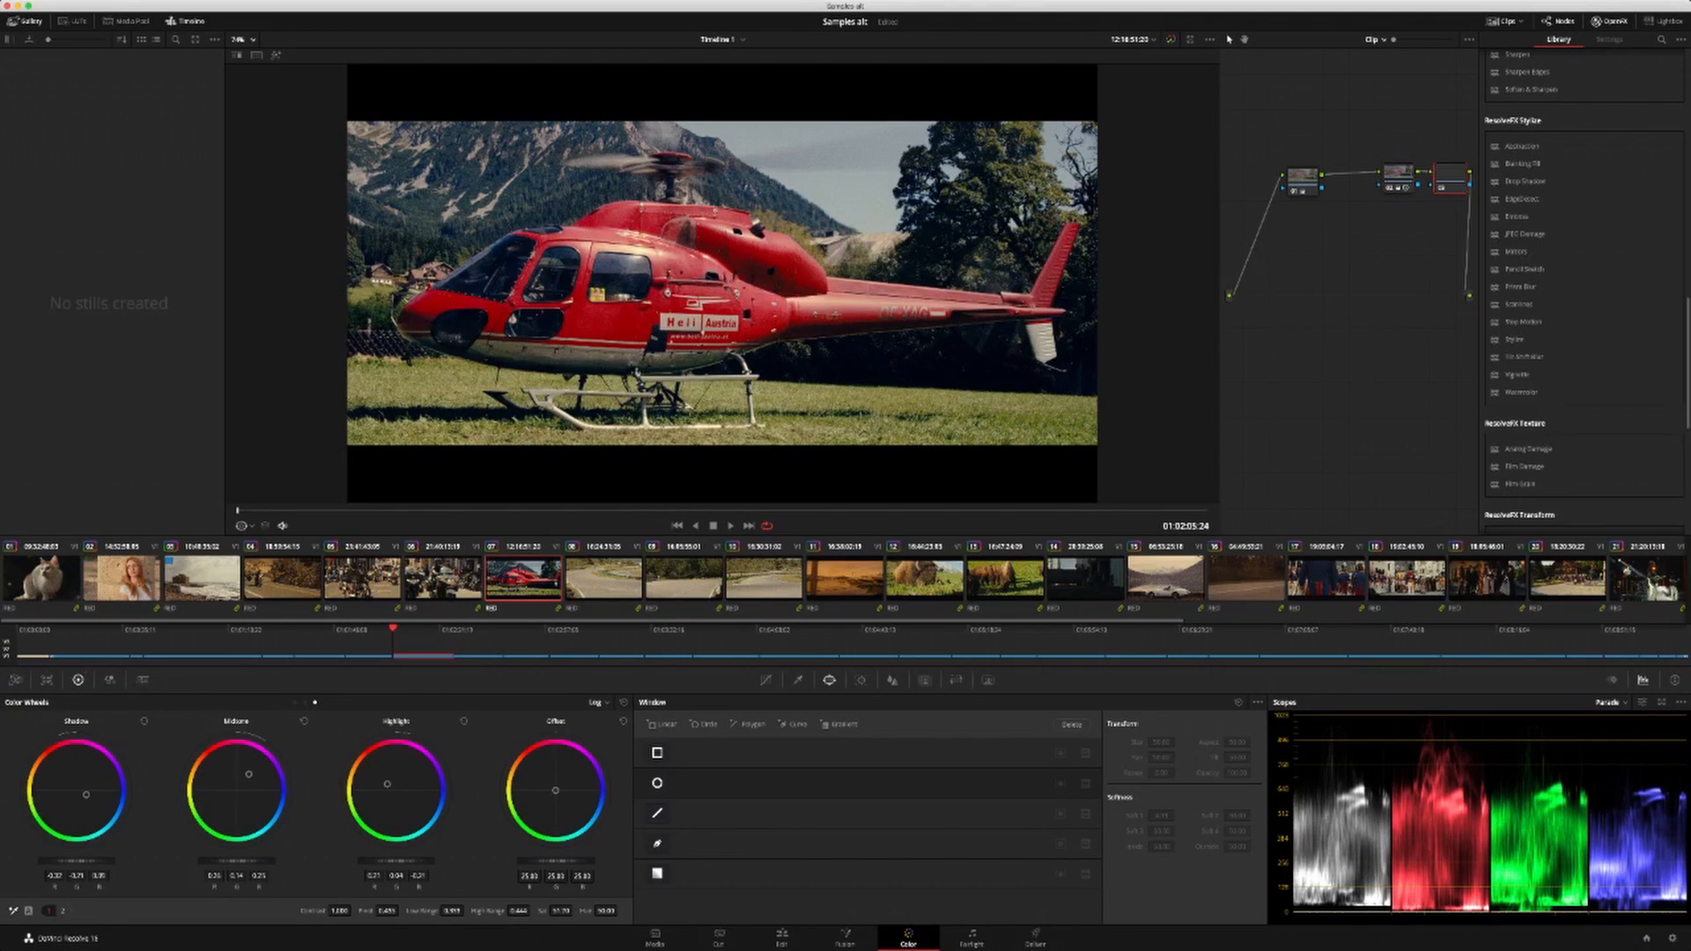
key("Delete")
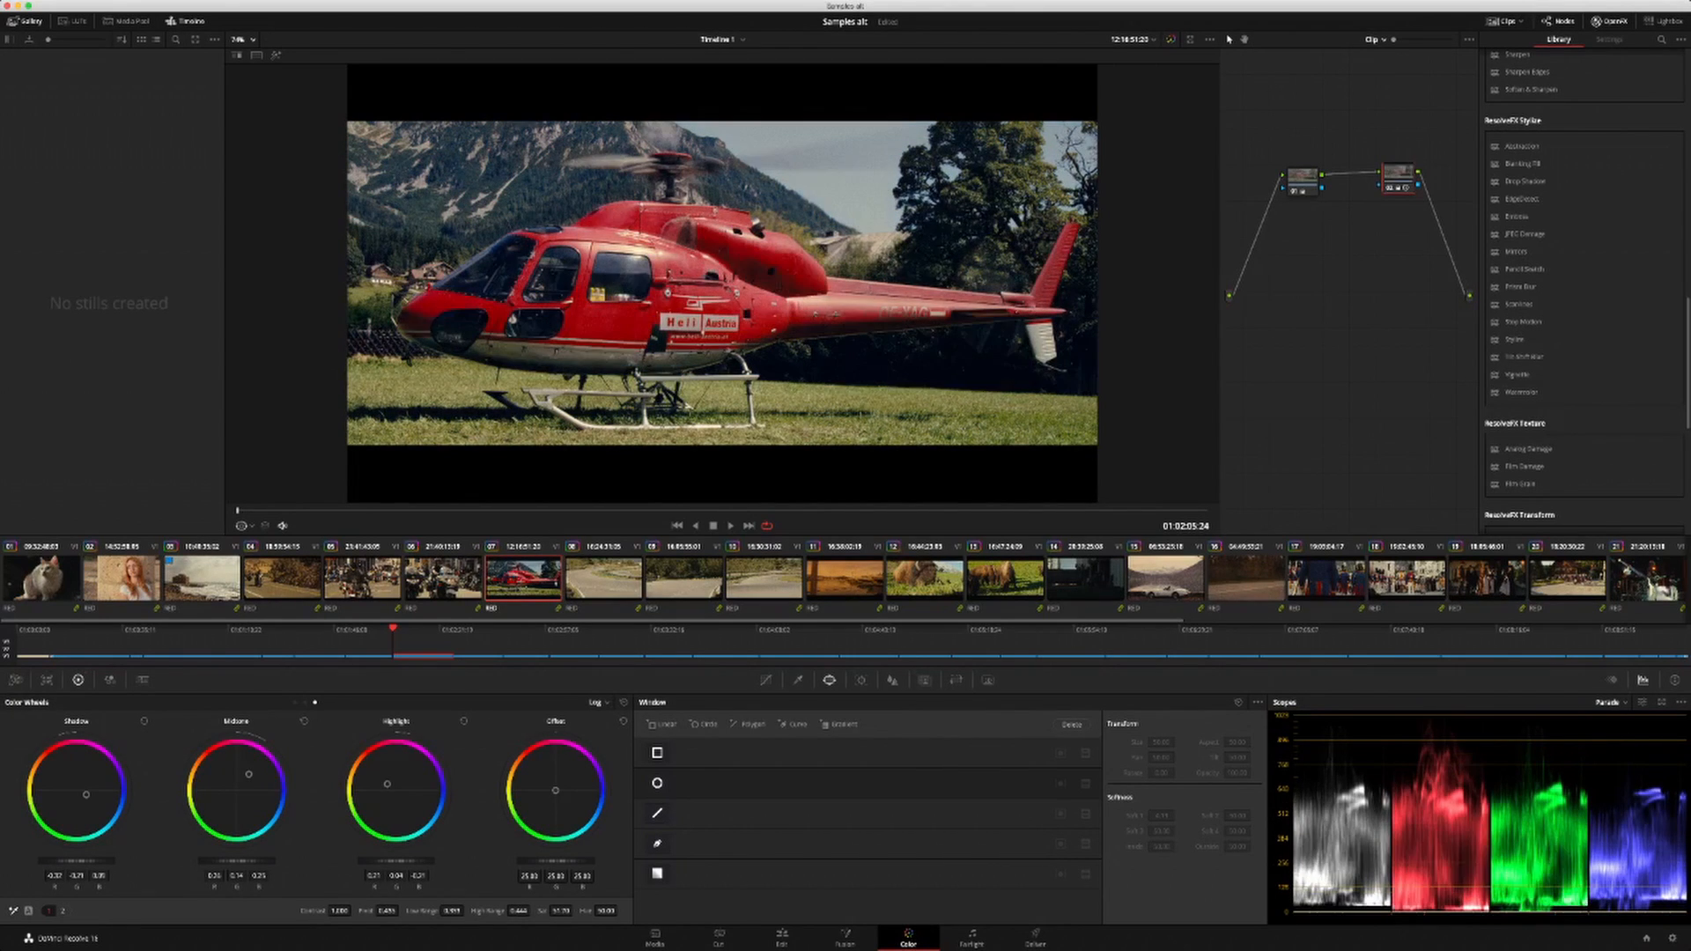
Step: Play the helicopter clip in the enlarged viewer and delete its second node
key("alt+f")
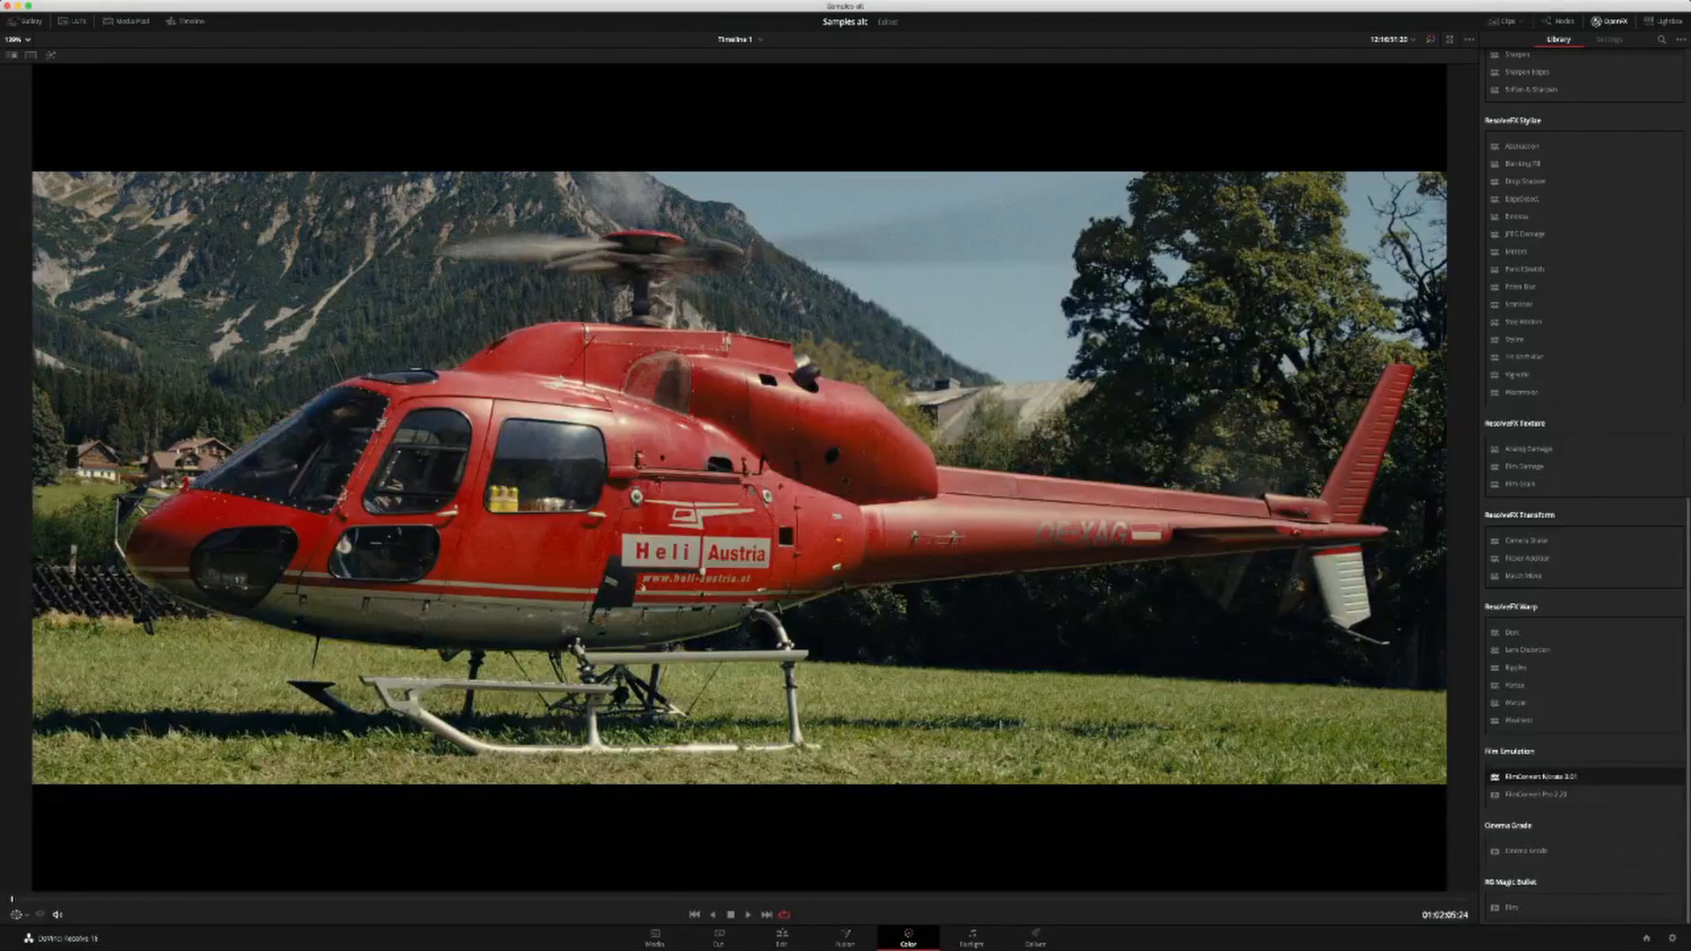
key("space")
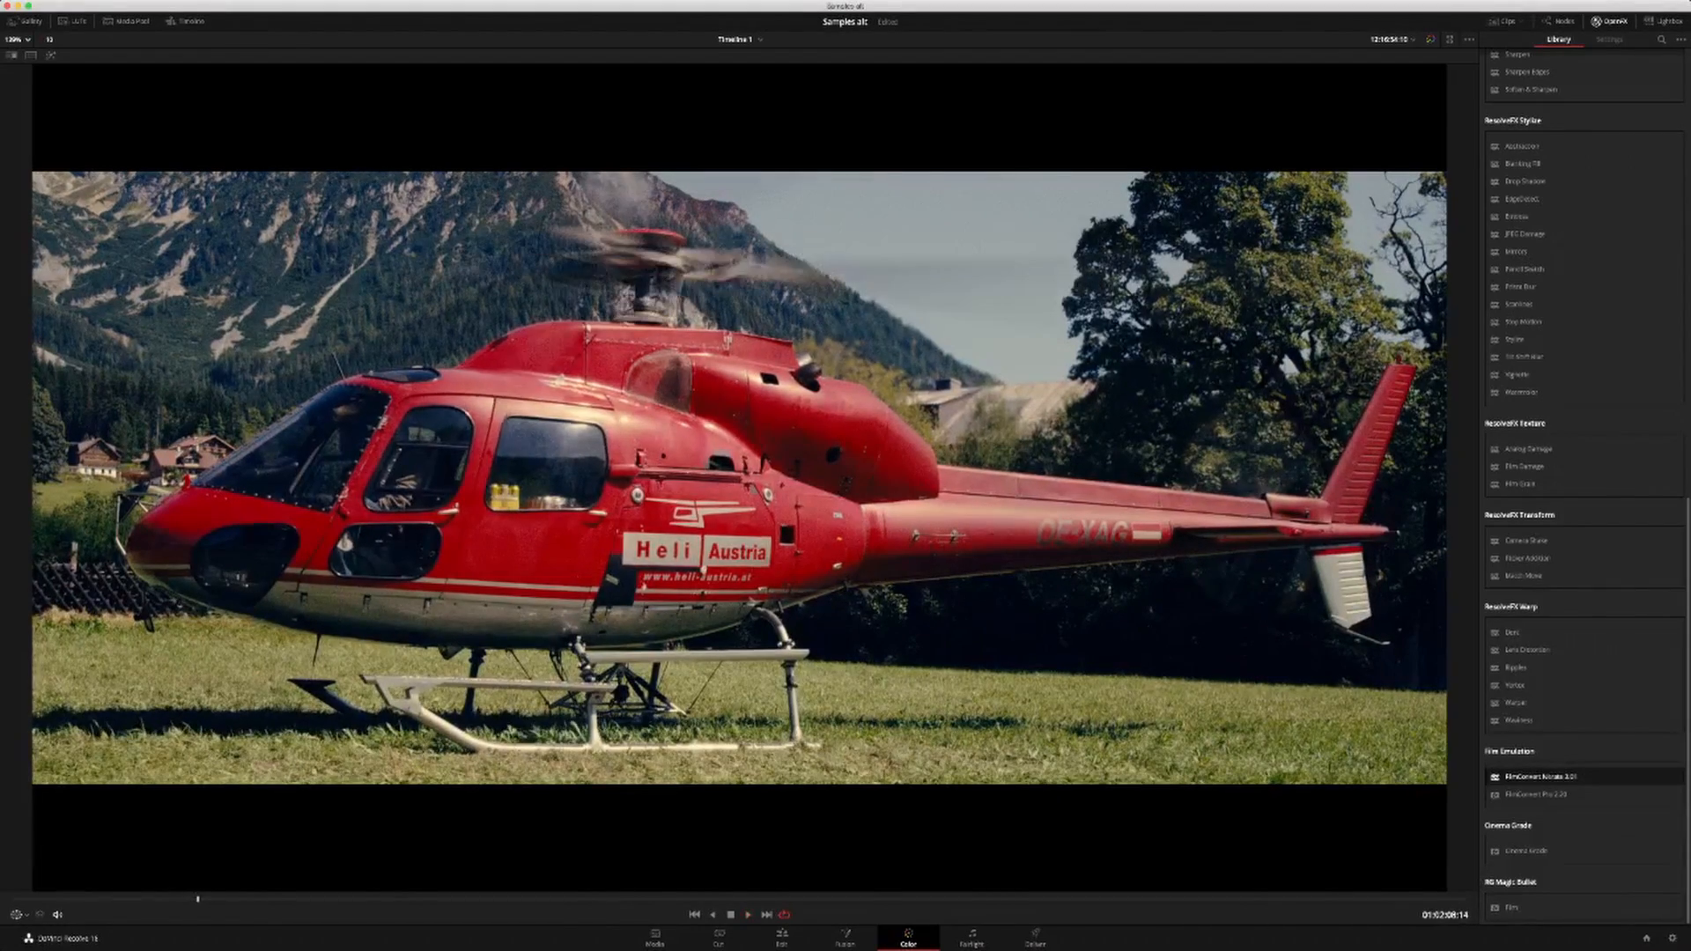
key("alt+f")
key("Delete")
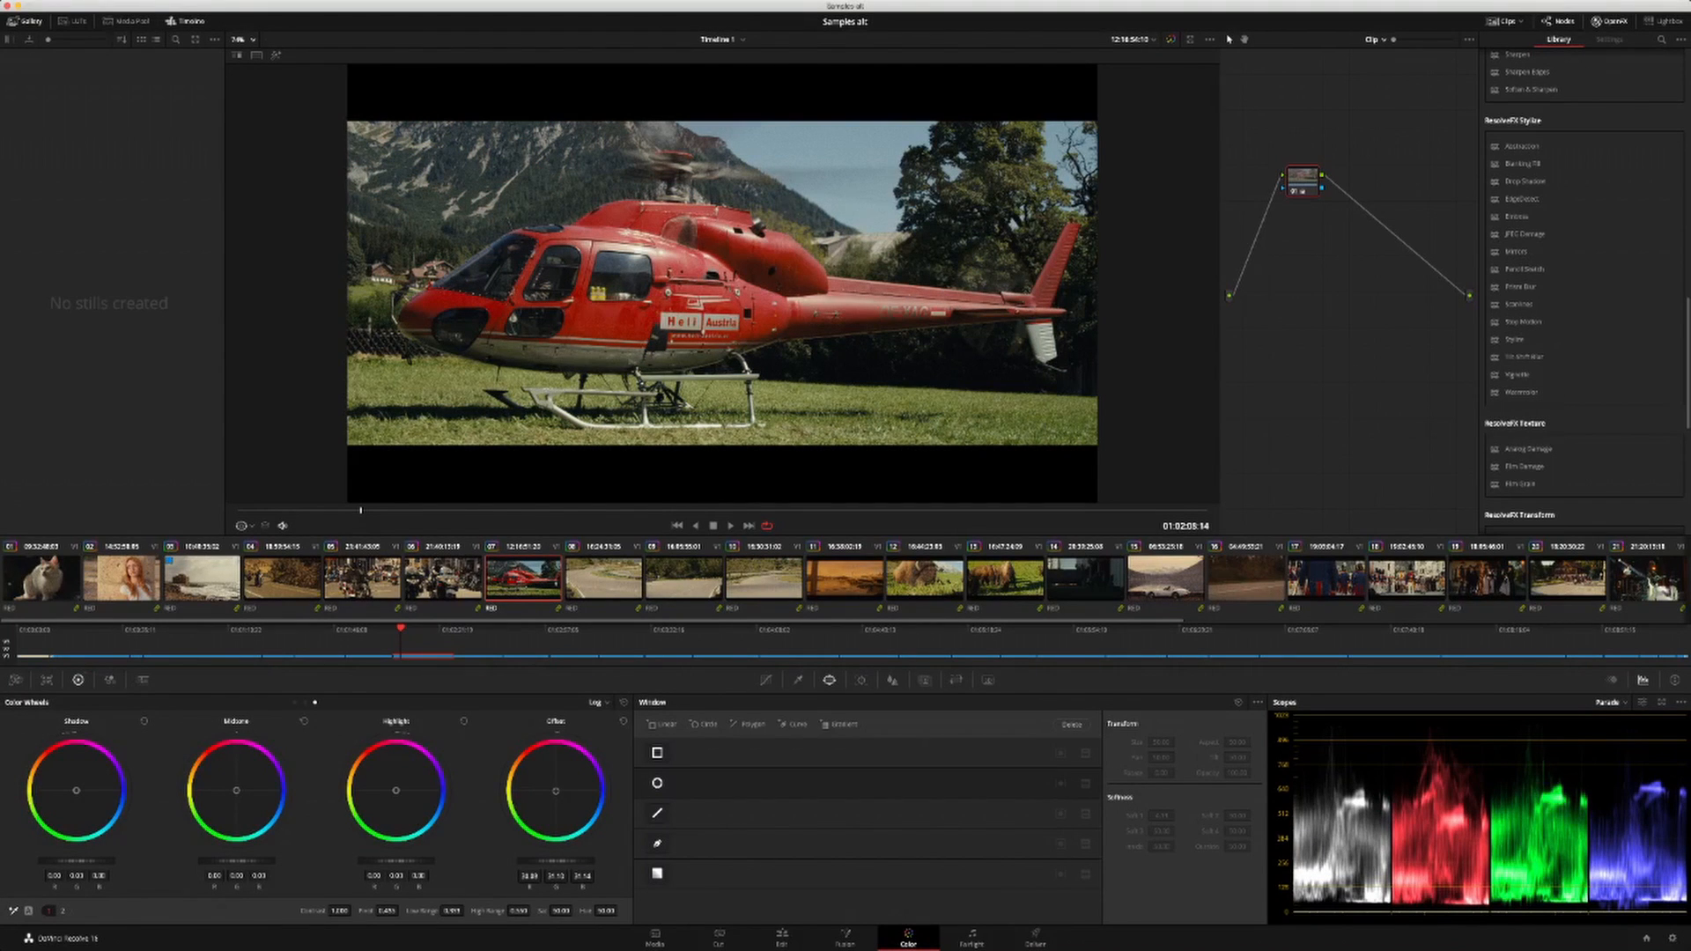
Step: Switch to the Group Post-Clip node graph and add a fourth serial node at the end of the chain
key("alt+grave")
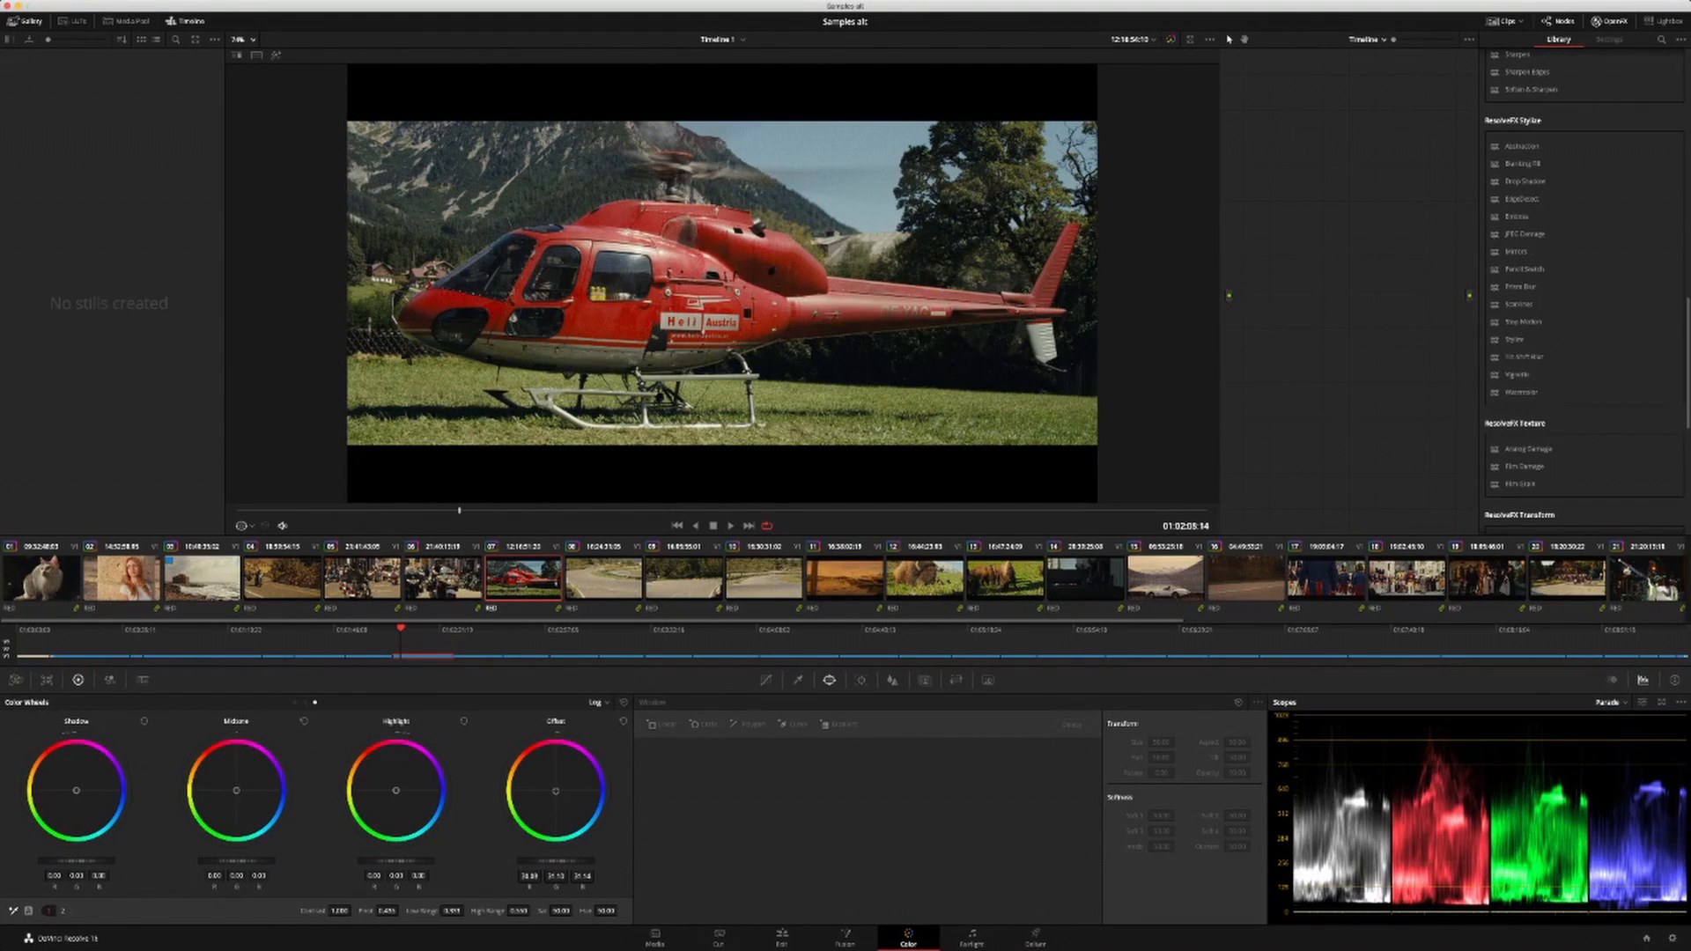
key("alt+grave")
key("alt+s")
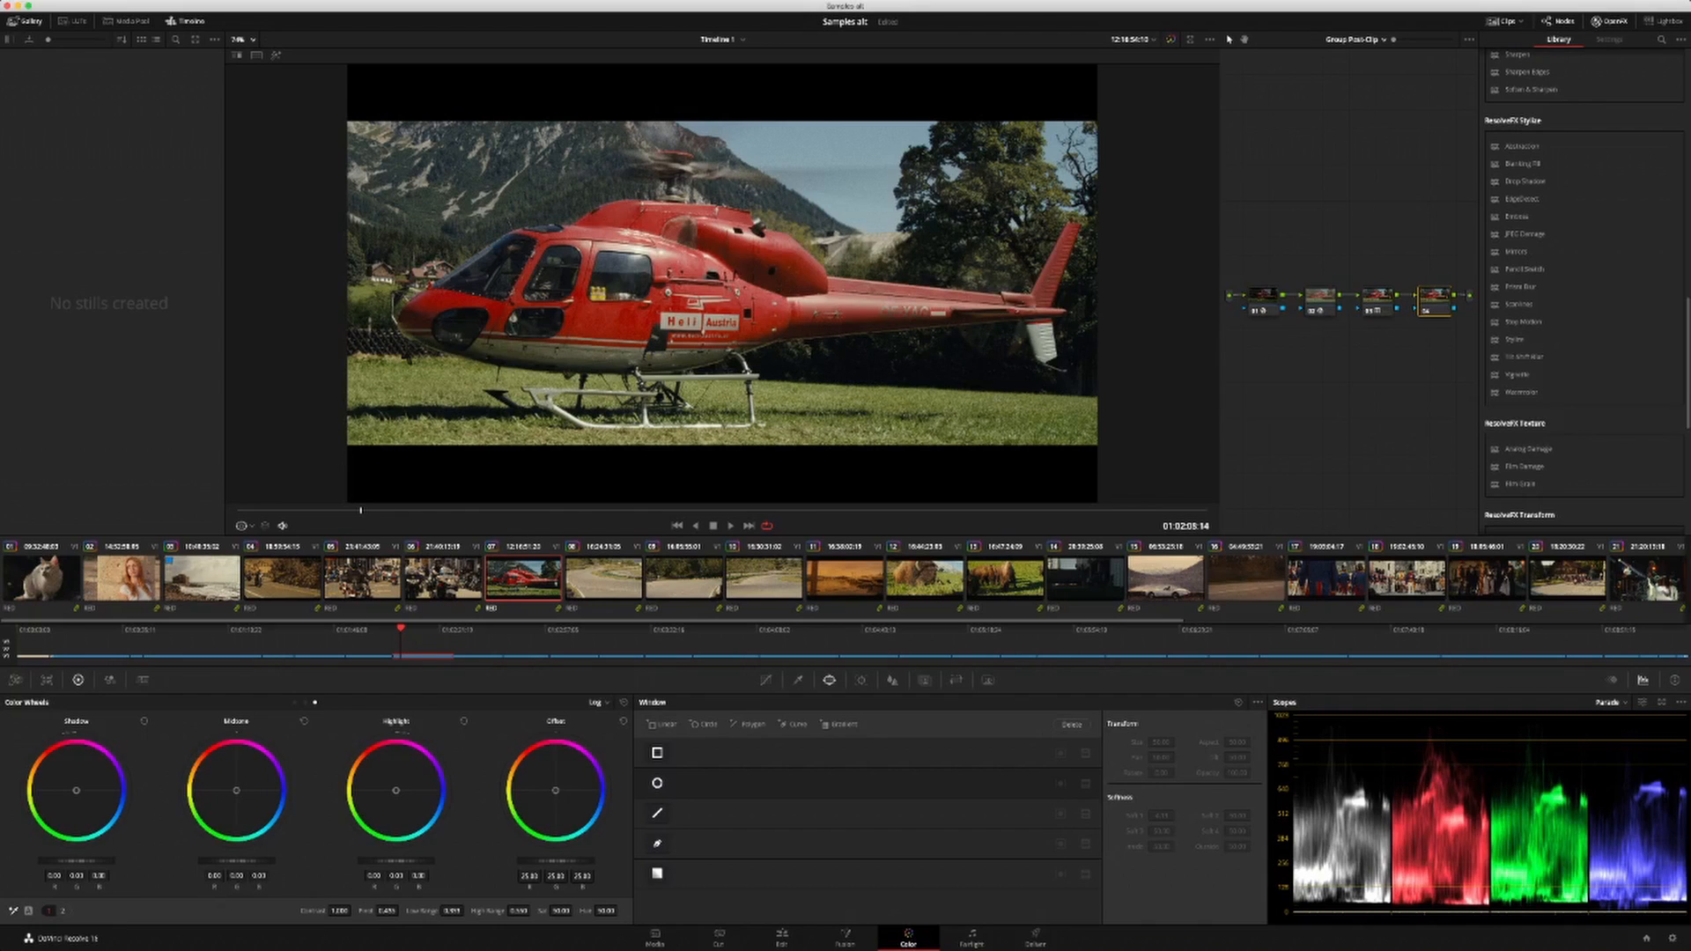
left_click(1377, 299)
left_click(1433, 300)
Step: Apply the Chromatic Adaptation effect to the fourth Group Post-Clip node
scroll(1524, 174, "up", 10)
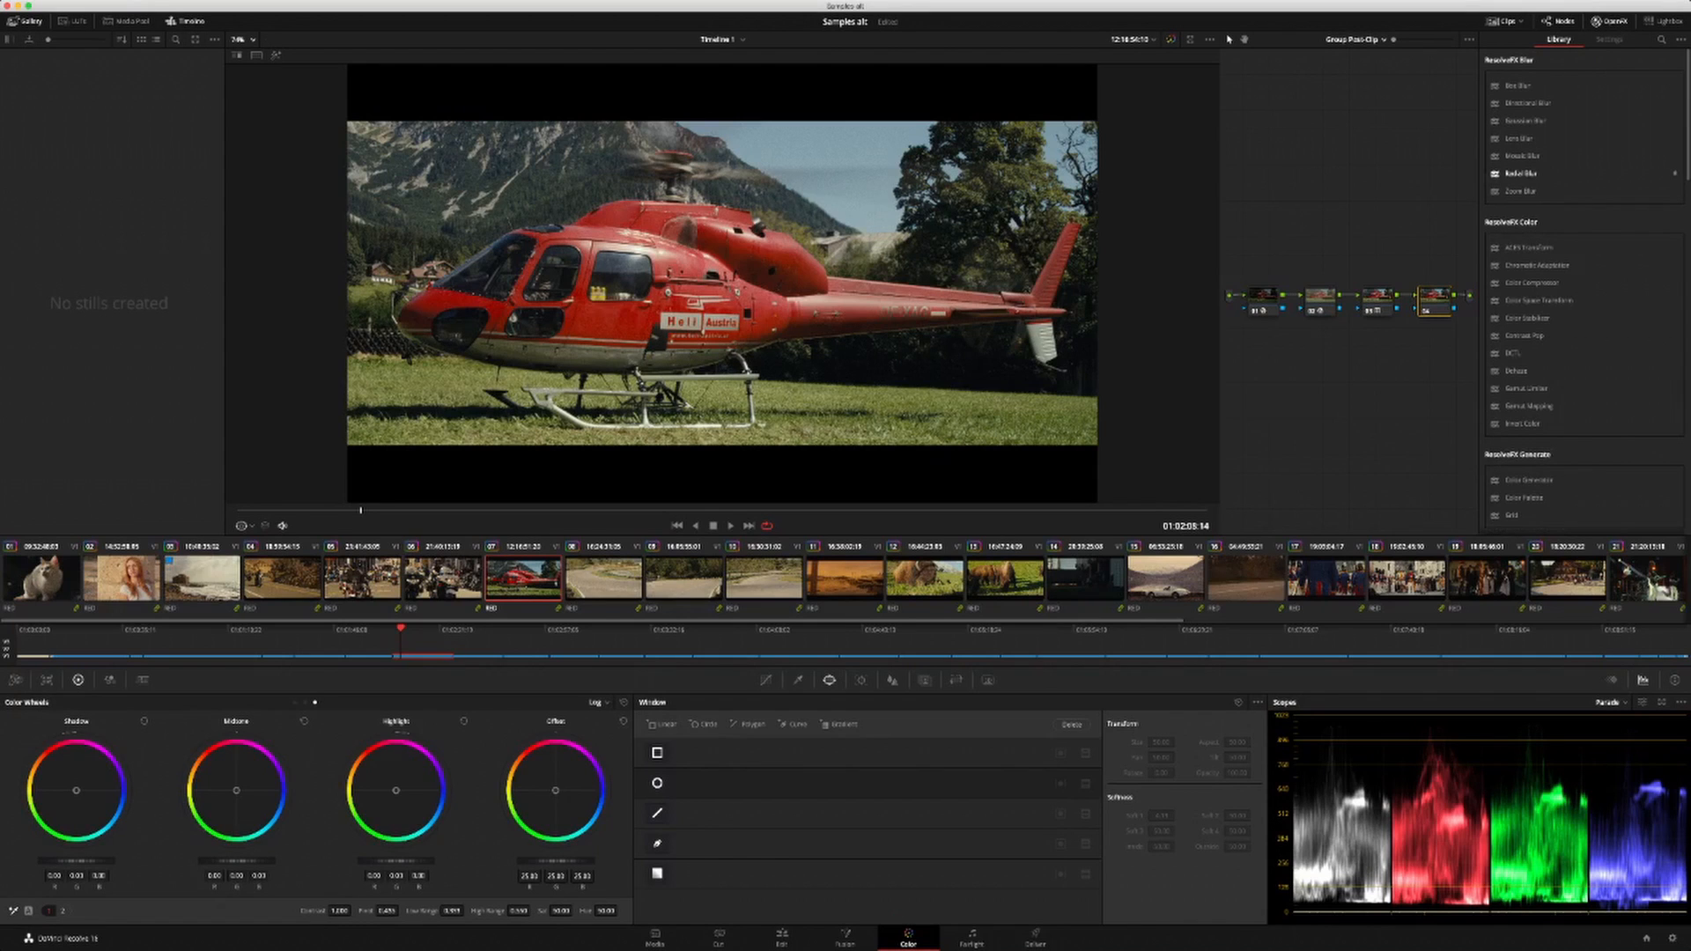
left_click(1537, 265)
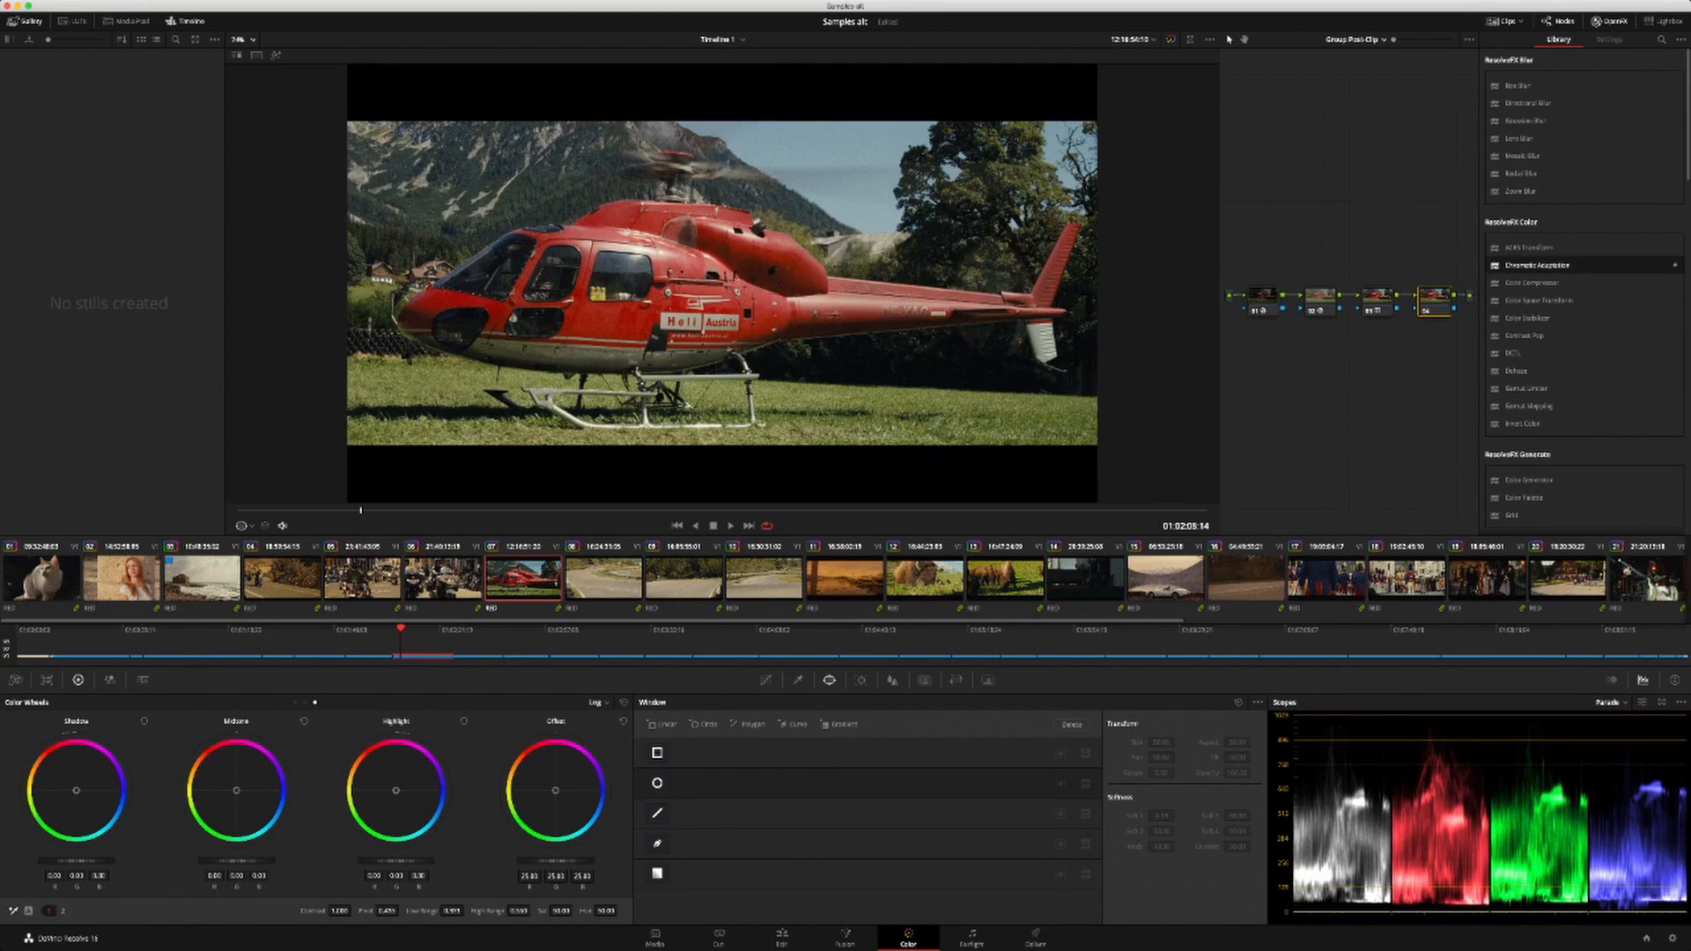
left_click_drag(1537, 265, 1434, 299)
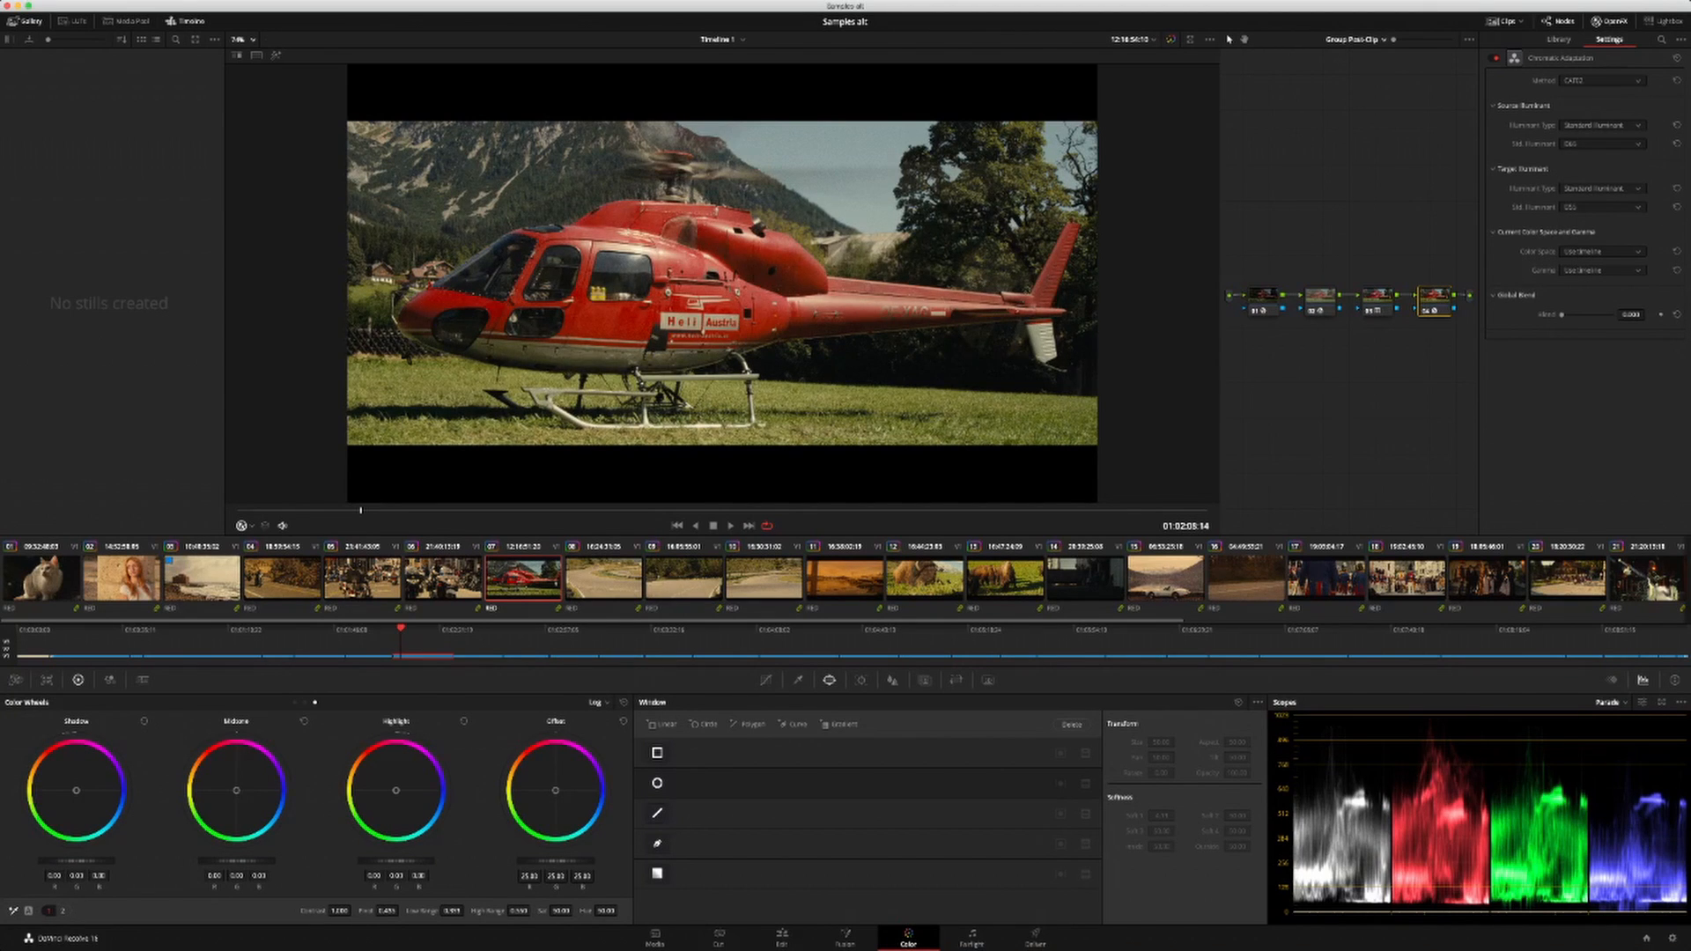
Step: Examine the group look on the race track and police motorcycle clips and return to the helicopter clip
left_click(1166, 578)
left_click(763, 579)
left_click(683, 578)
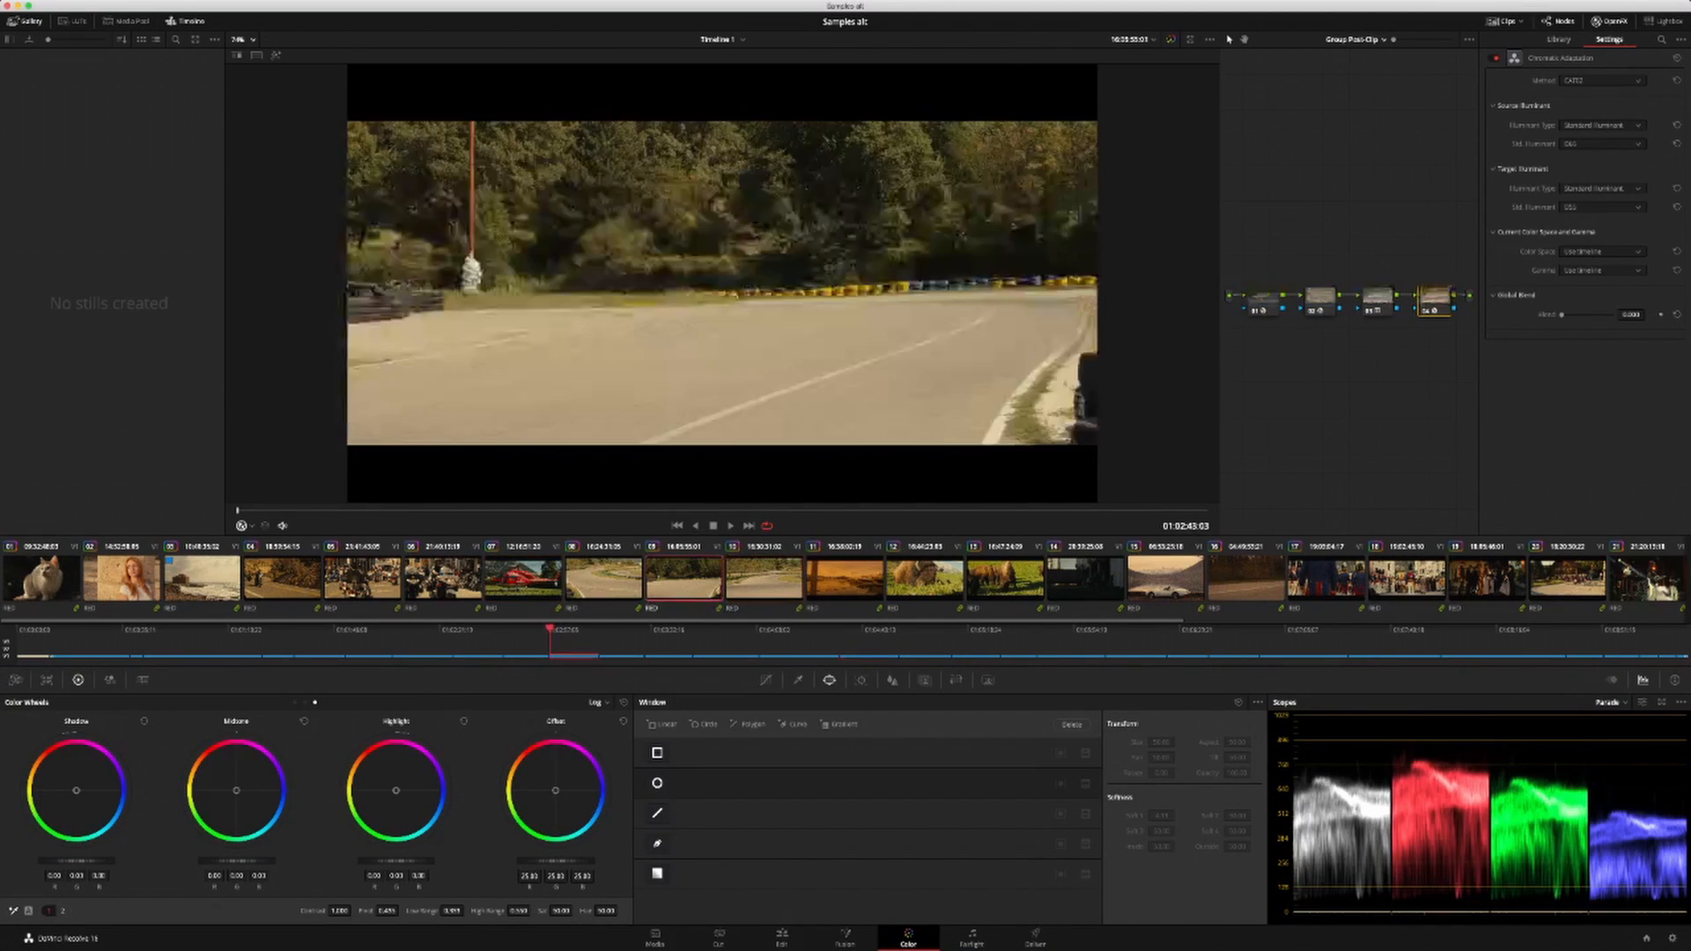
key("Up")
key("Up")
key("Up")
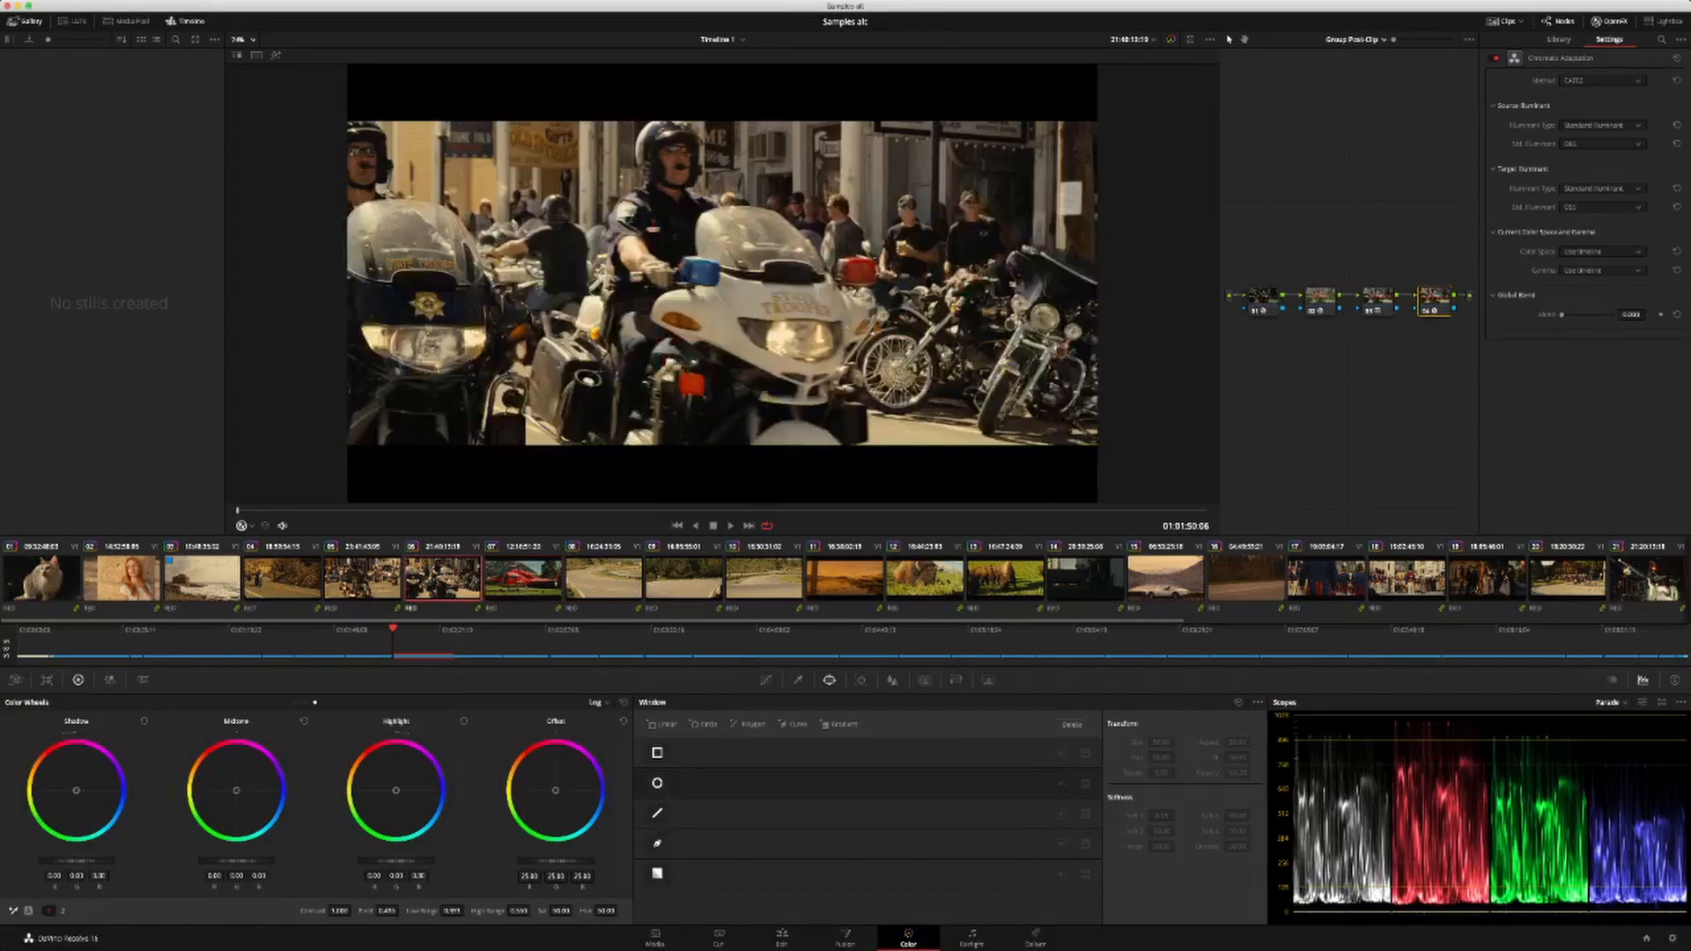
key("Down")
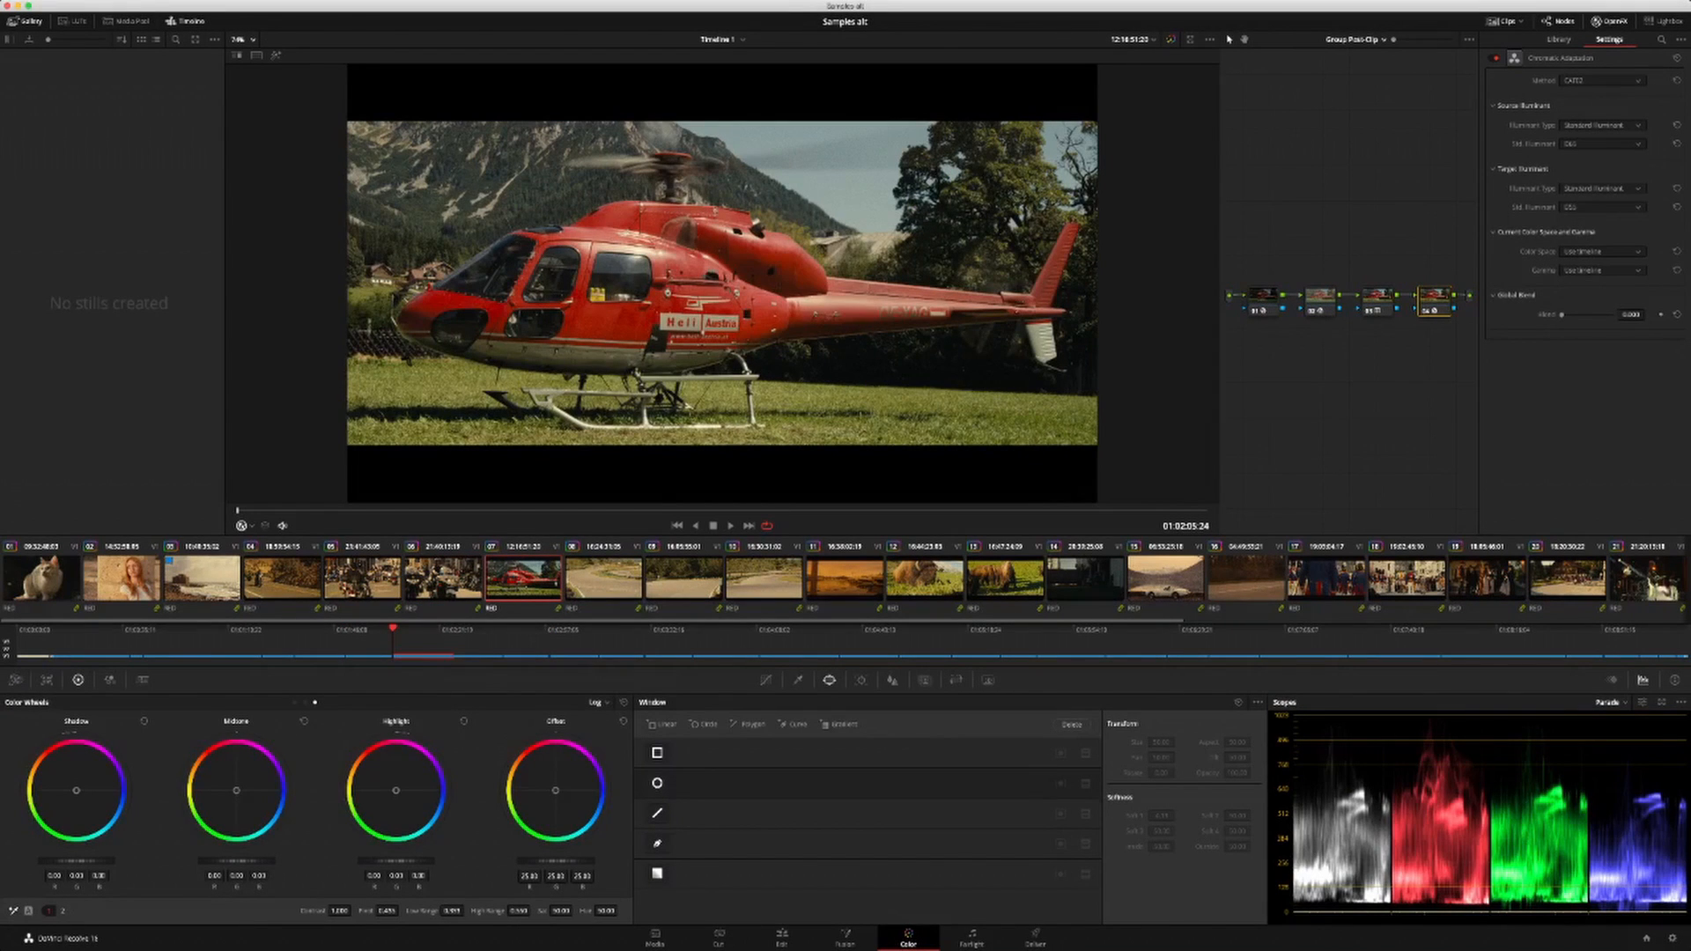
Step: Insert a serial node before the first group node and place it below the chain
left_click(1262, 298)
key("shift+s")
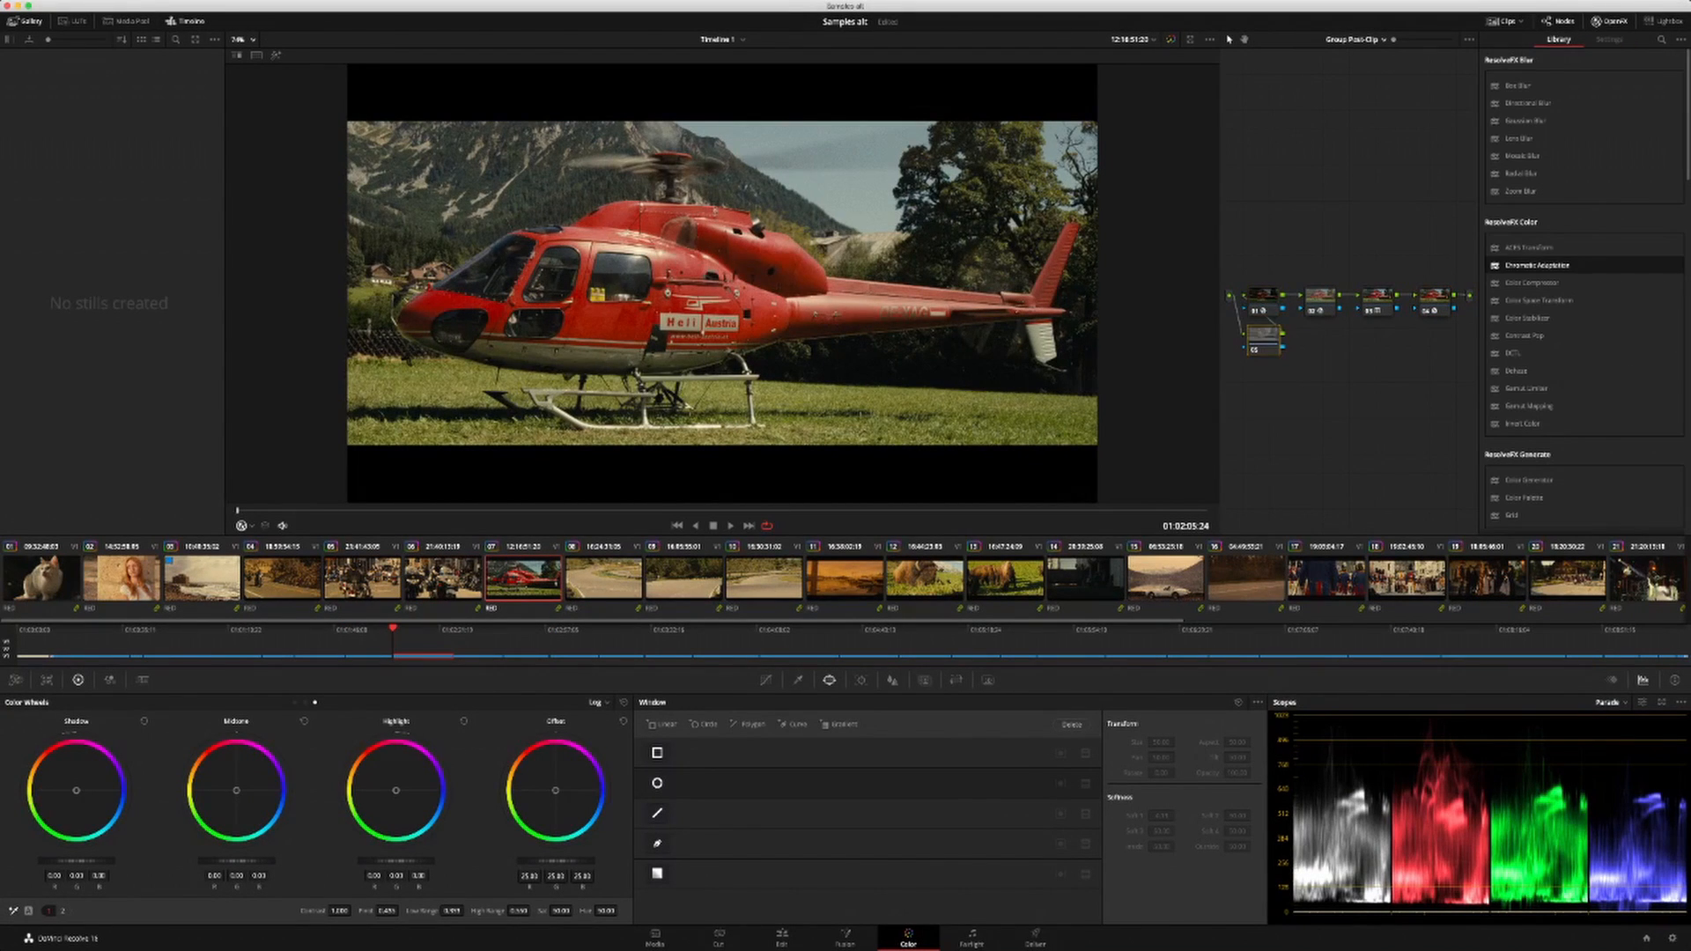
left_click_drag(1265, 342, 1264, 392)
left_click(1263, 298)
left_click(1264, 393)
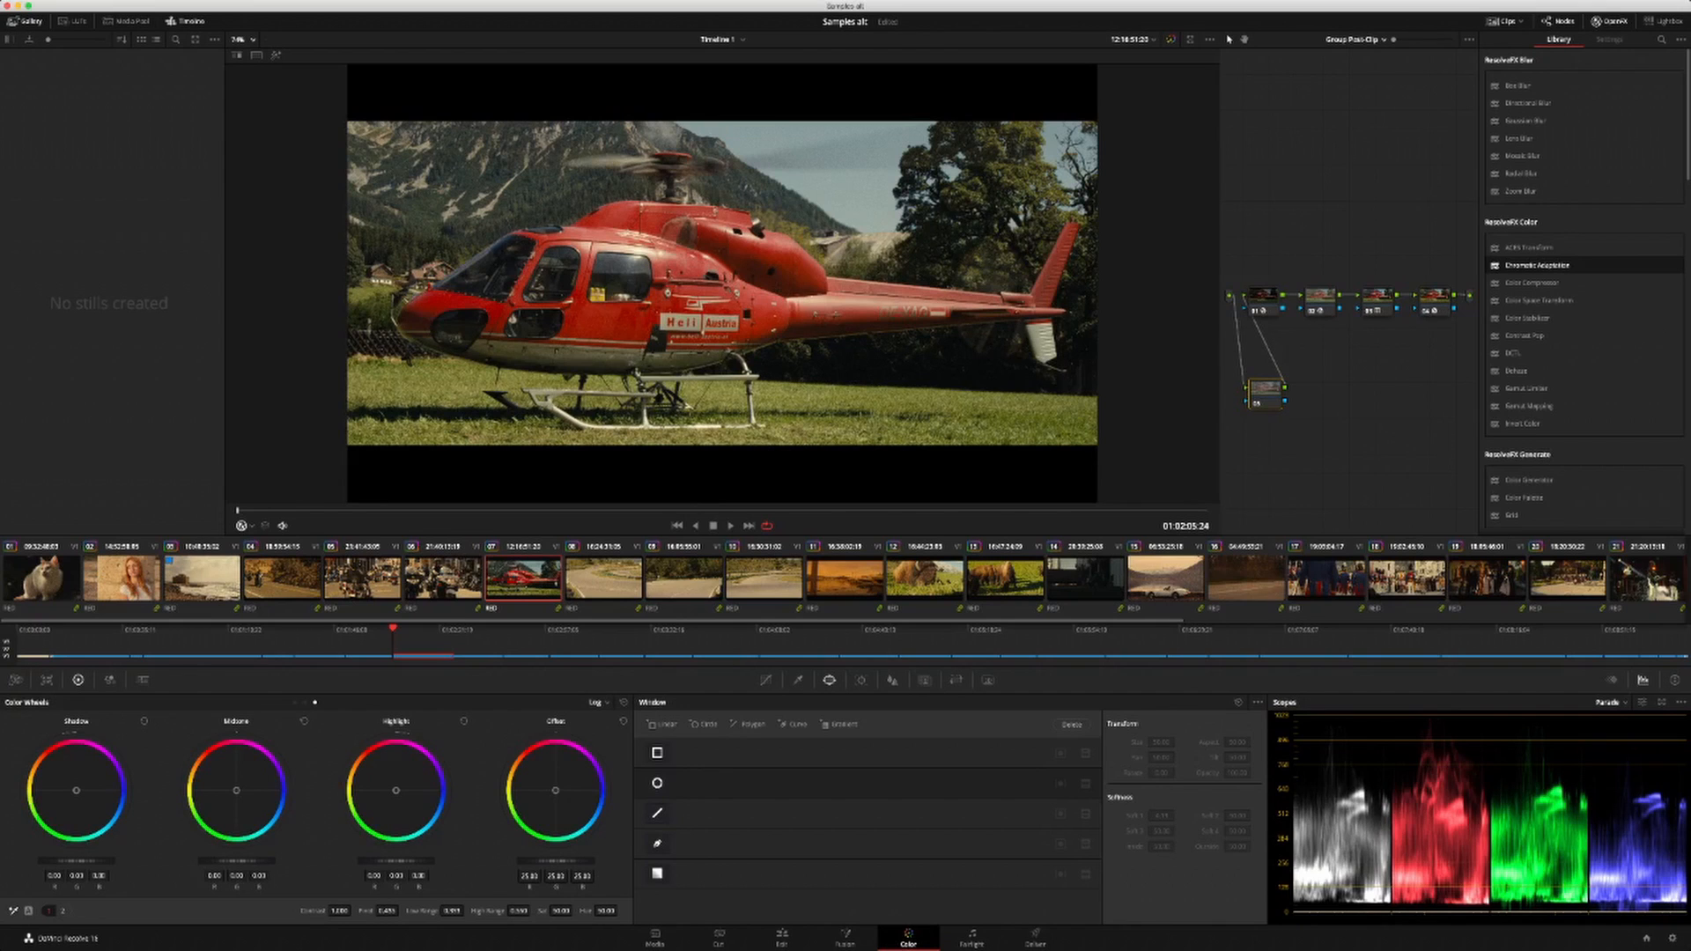
Step: Try a slight offset change on the inserted group node, check it on neighbouring clips and delete the node
left_click_drag(555, 791, 556, 790)
key("Down")
key("Up")
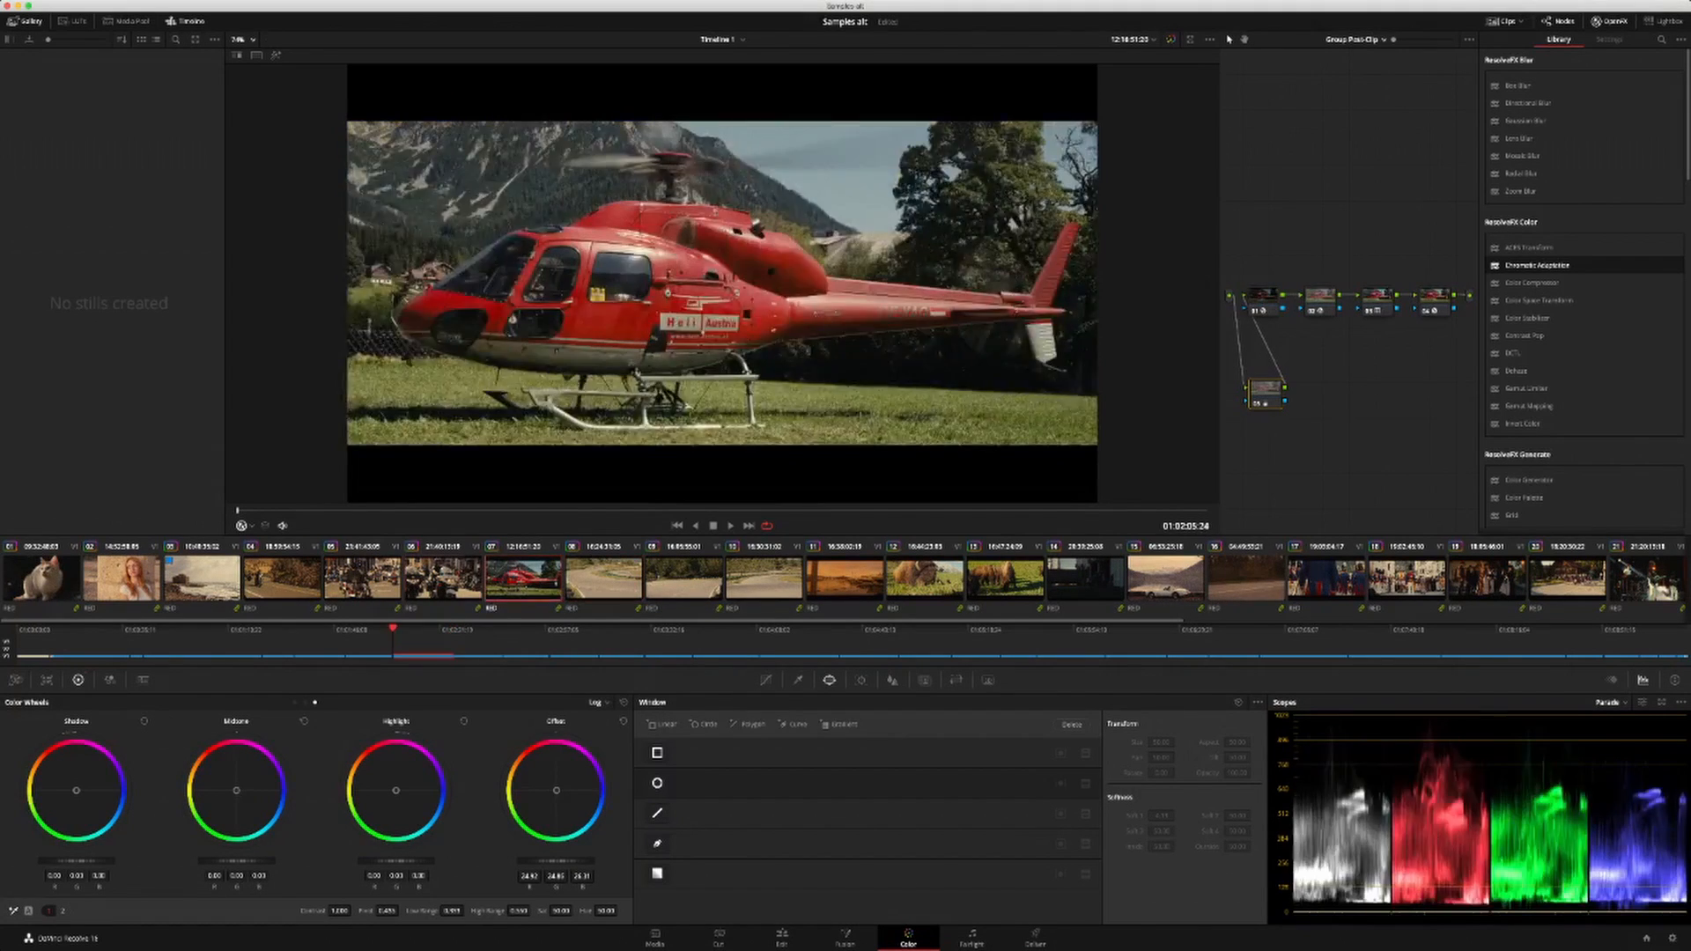
key("Up")
key("Down")
key("Delete")
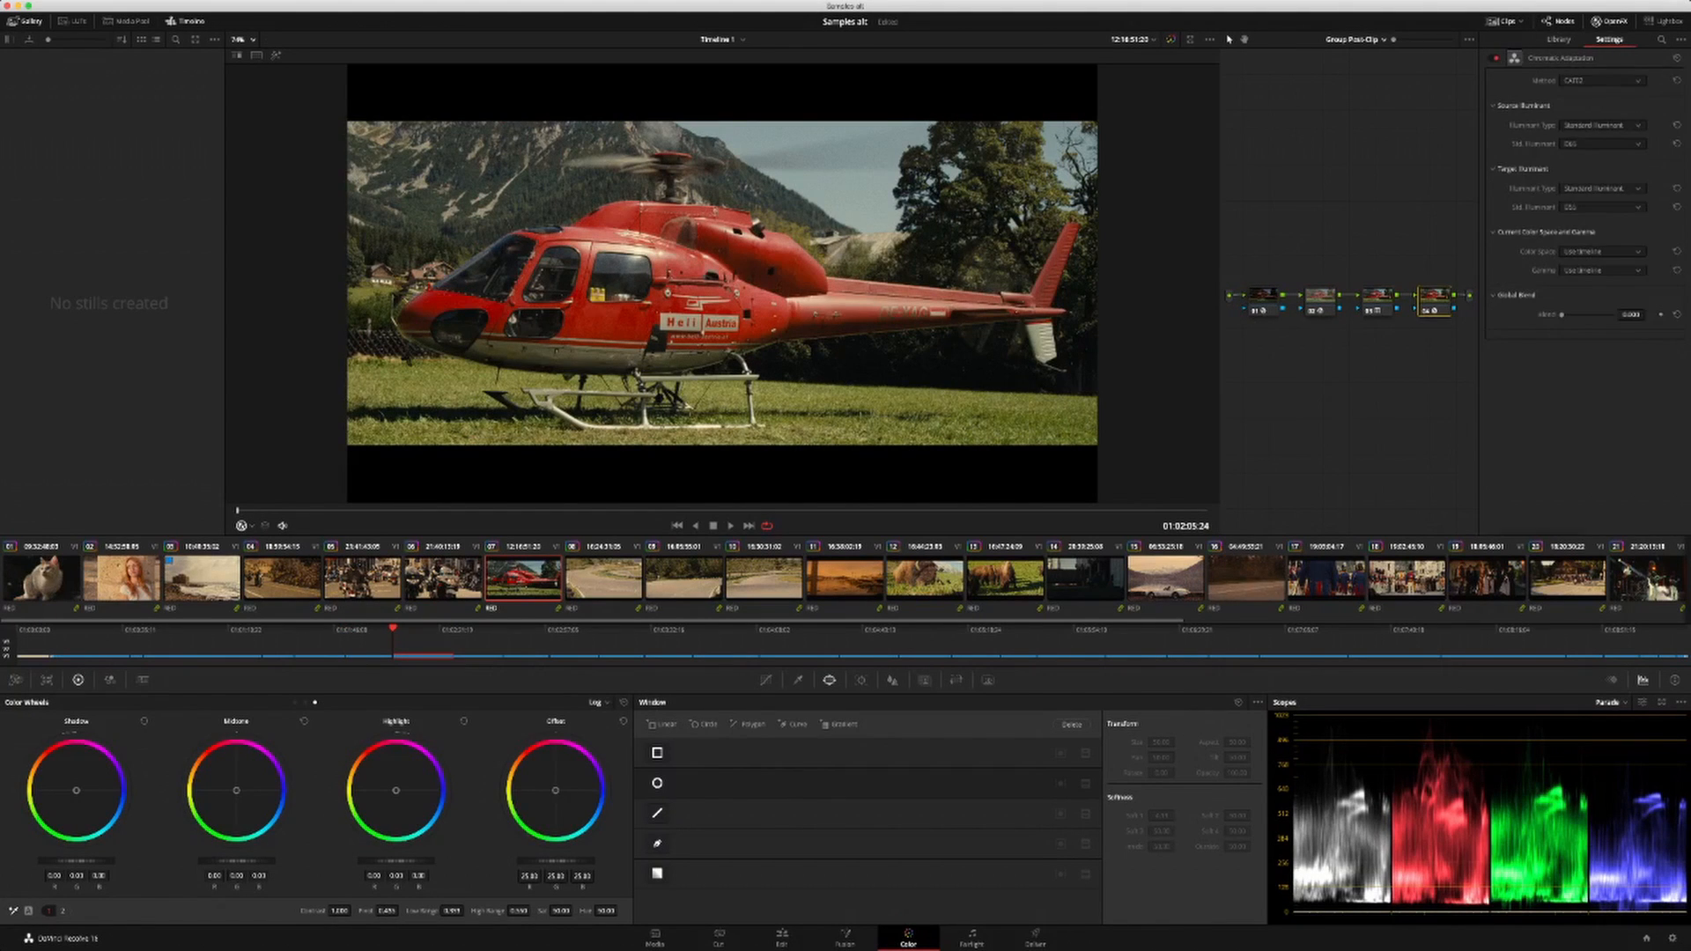
Step: Replace the Chromatic Adaptation node with a blank serial node and move it below the third group node
key("Delete")
key("alt+s")
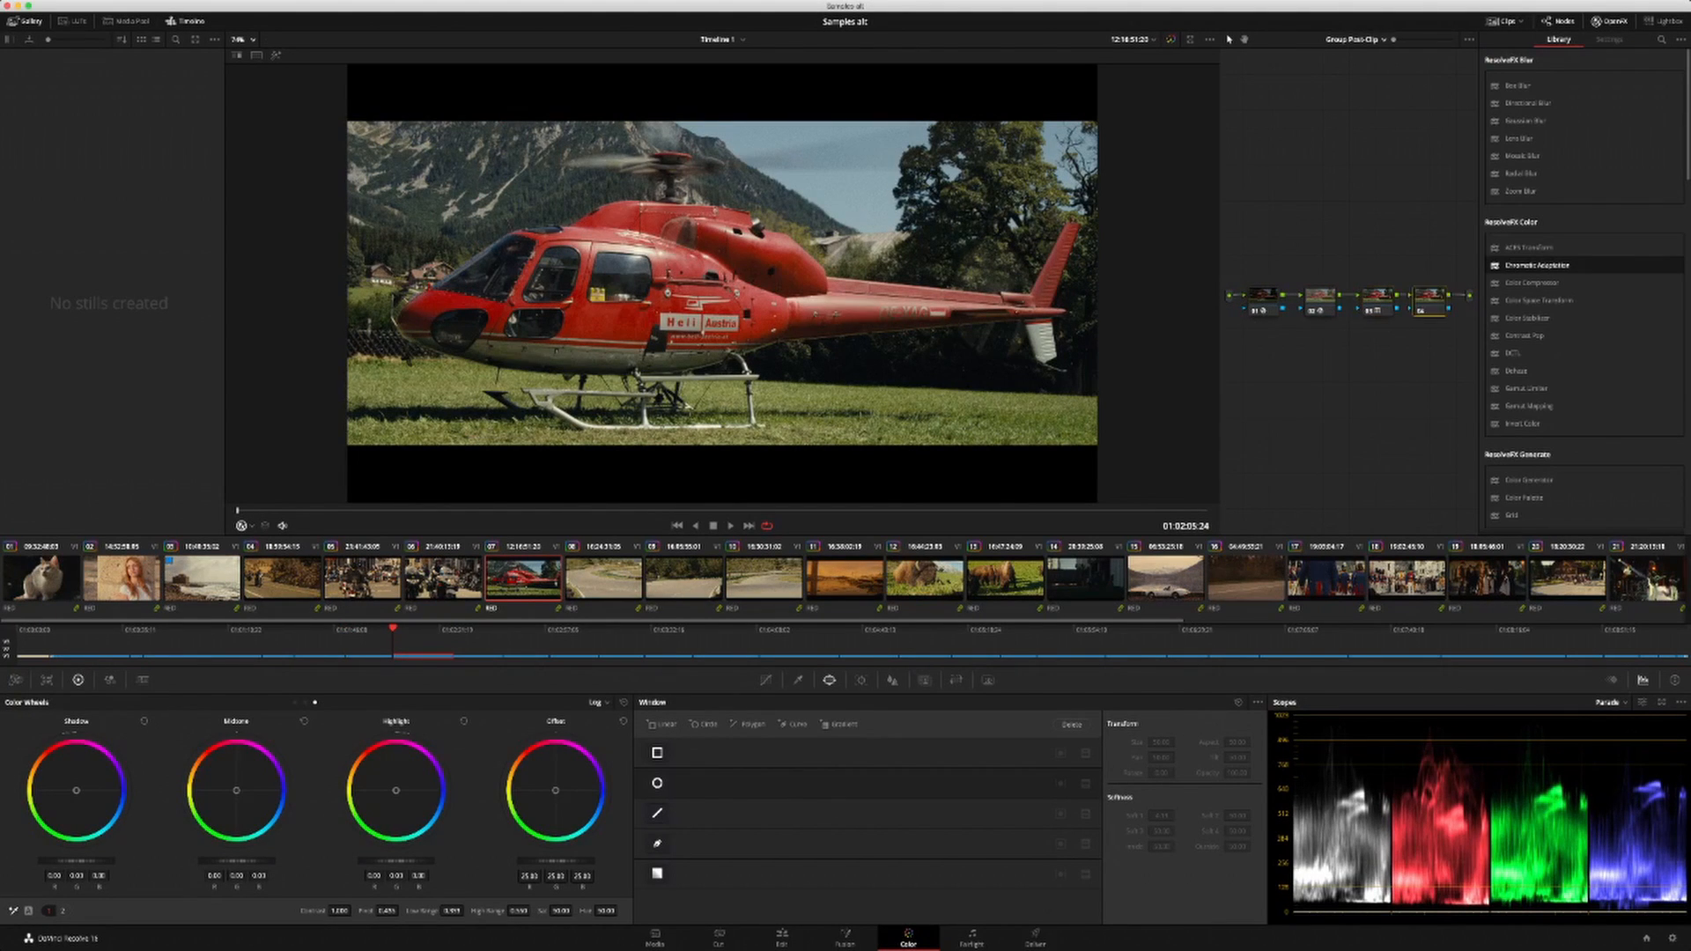
left_click_drag(1434, 298, 1405, 333)
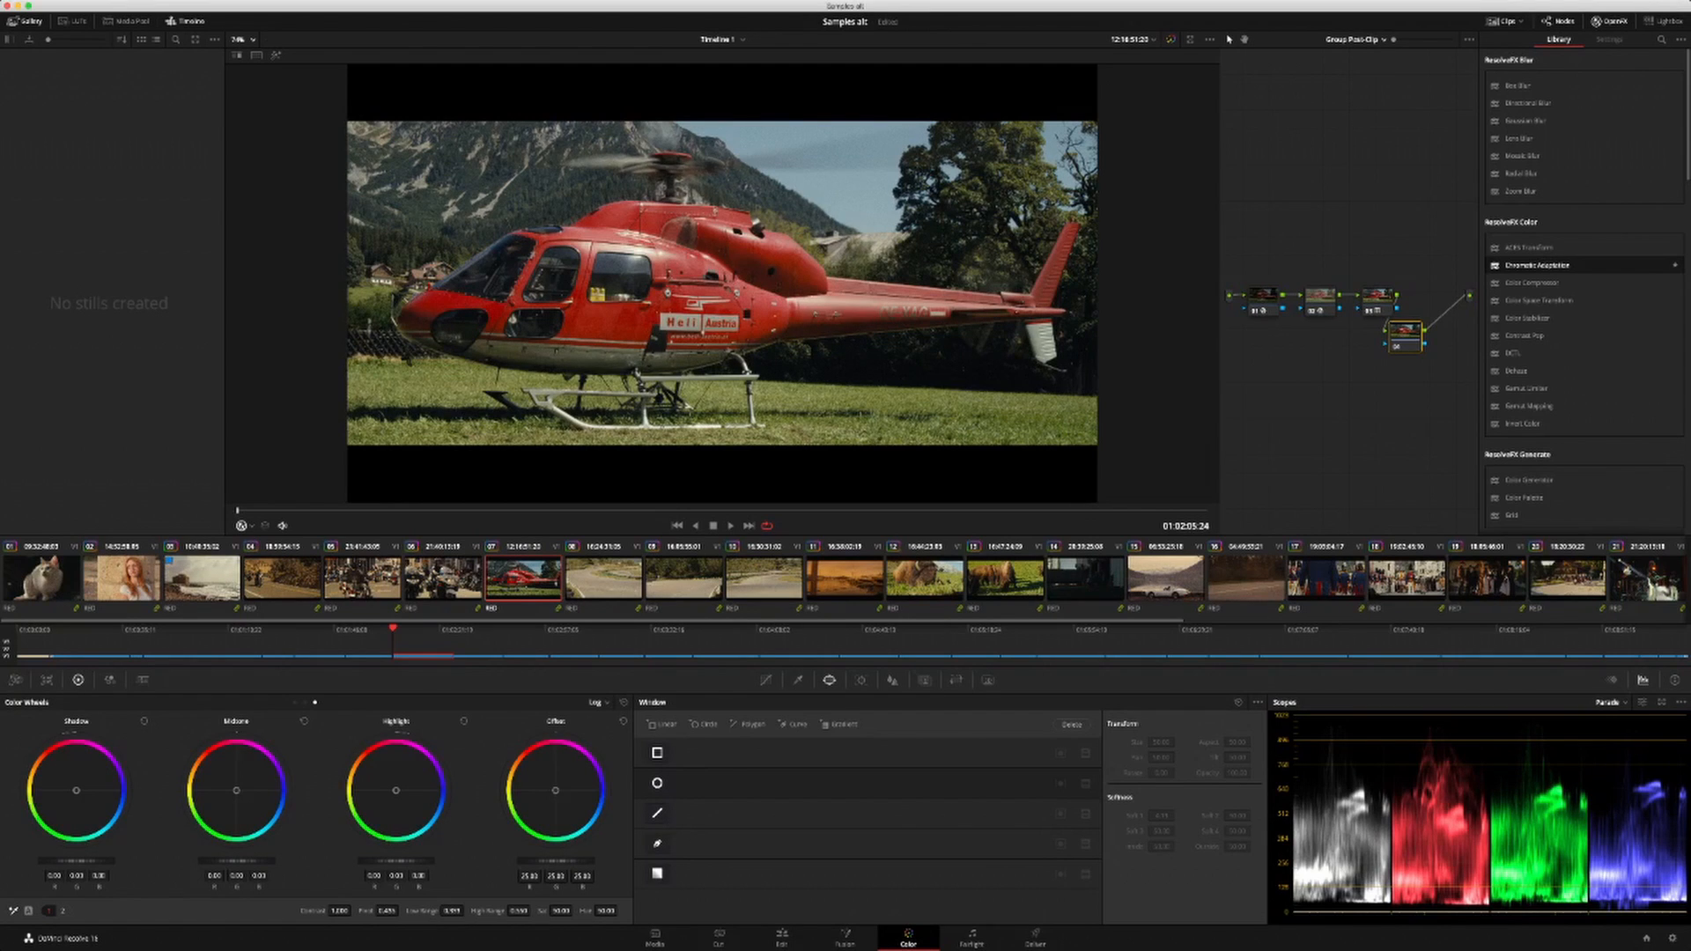
Step: Apply Chromatic Adaptation to the blank fourth group node and set its target standard illuminant to DCI
double_click(1538, 265)
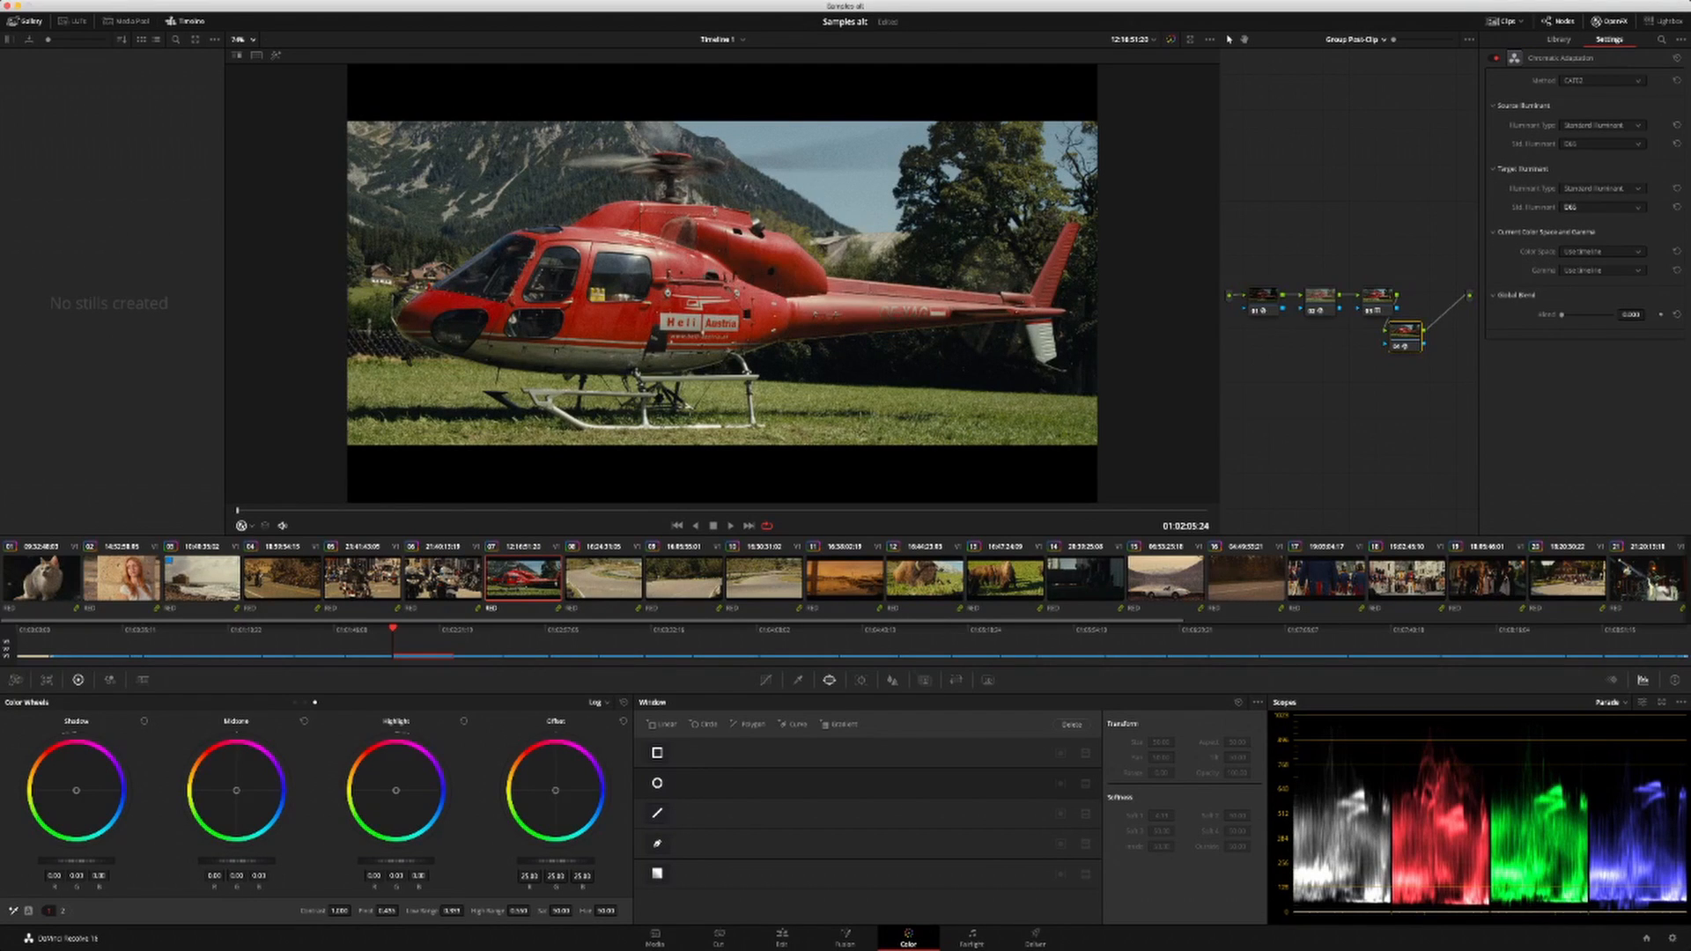
left_click(1585, 238)
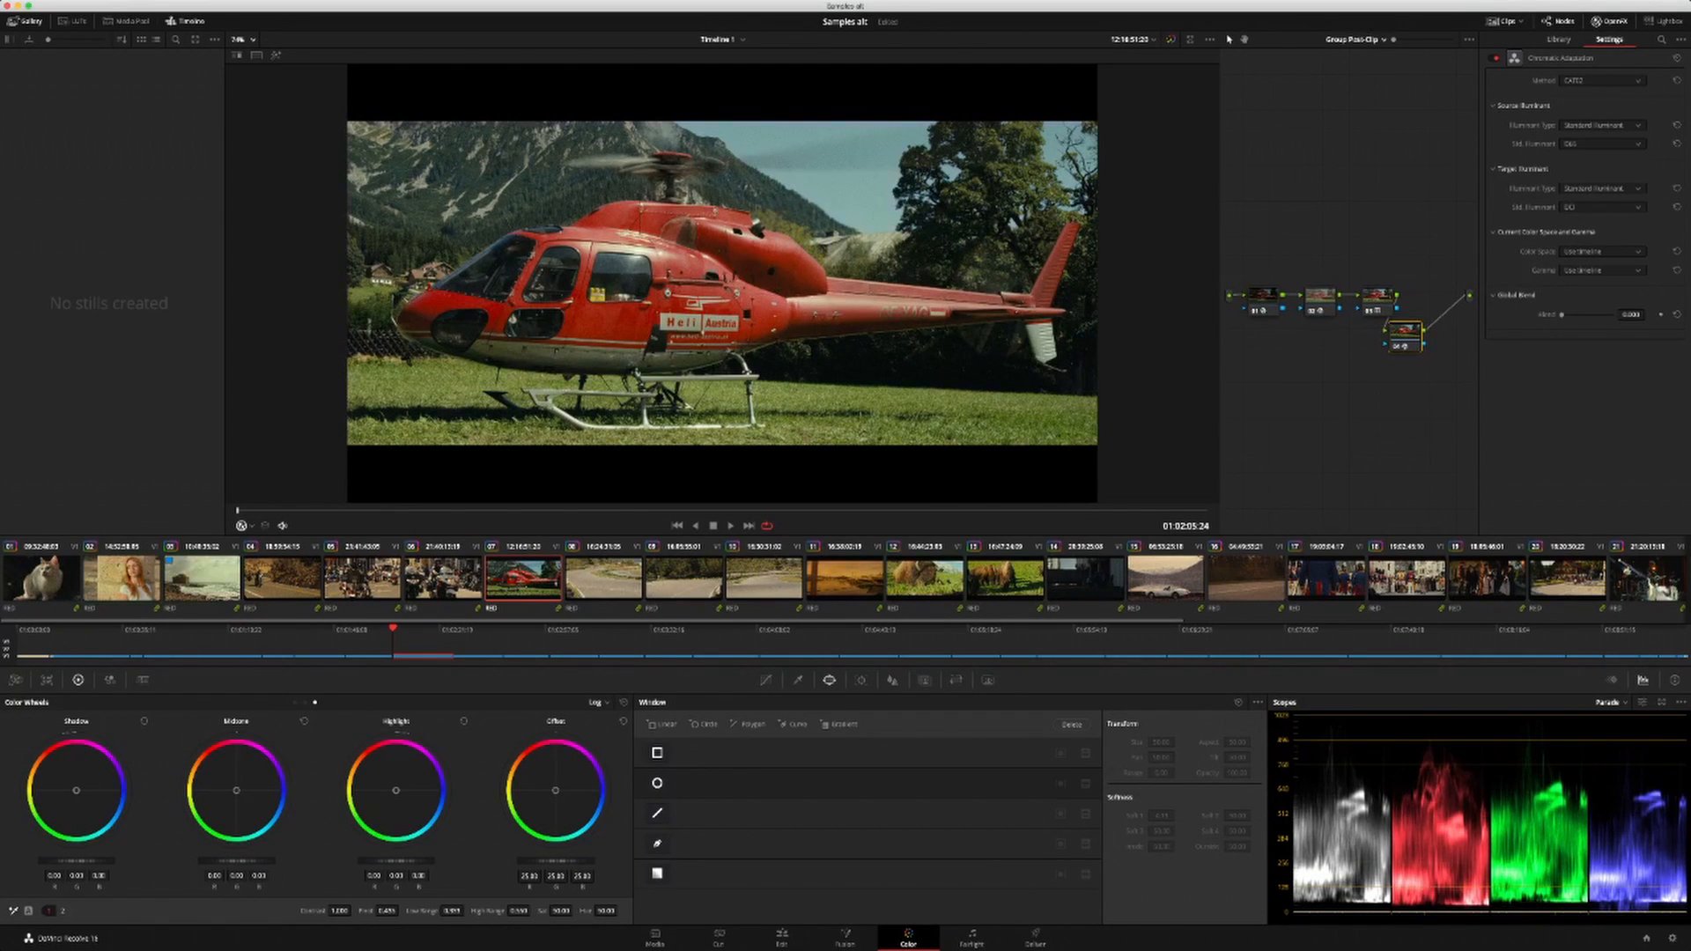
left_click_drag(1404, 335, 1444, 324)
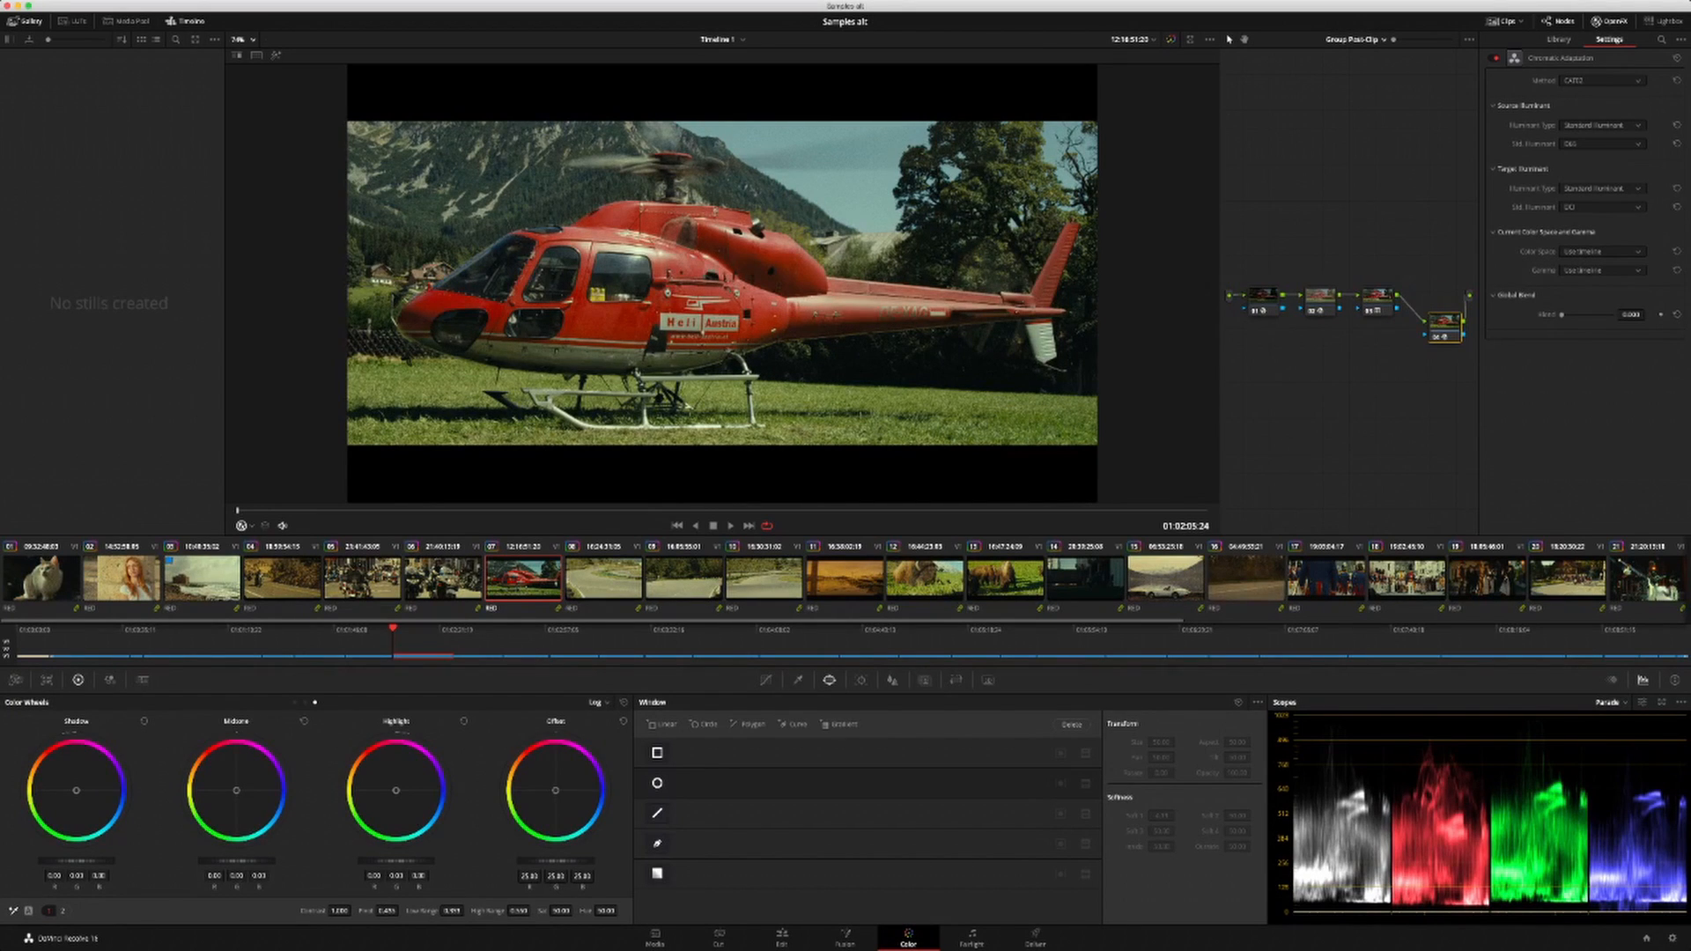
left_click(1378, 297)
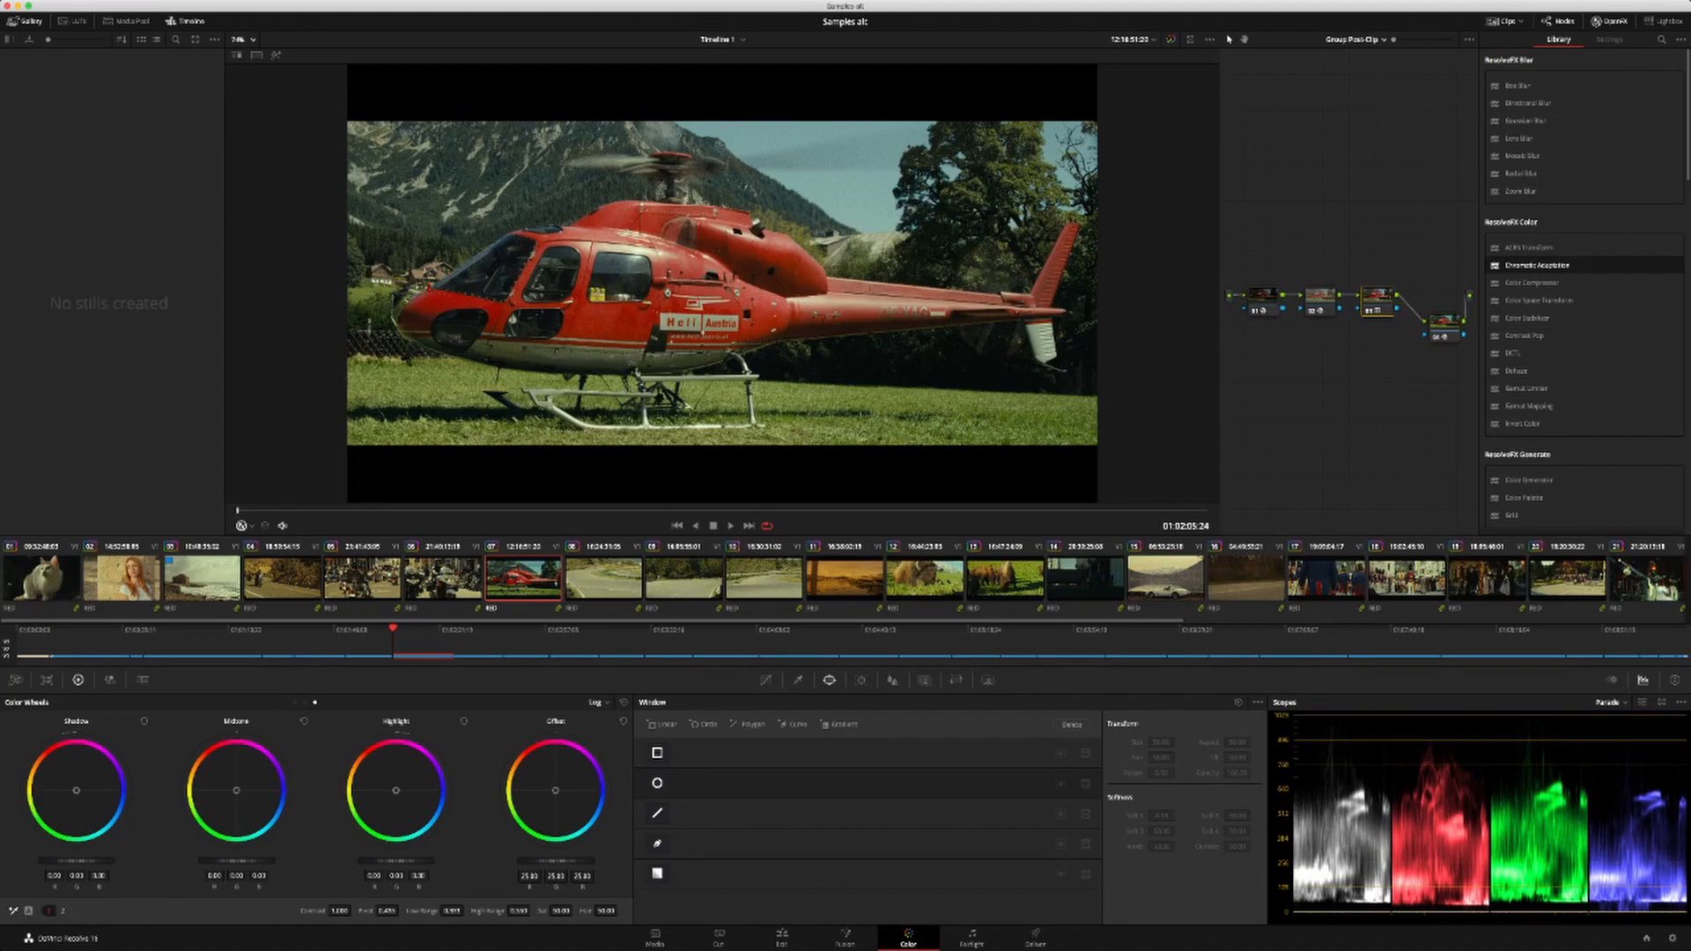
Step: Move the Chromatic Adaptation node below the chain, add a Color Space Transform node after it and choose a P3 output color space
left_click_drag(1444, 324, 1253, 357)
key("alt+s")
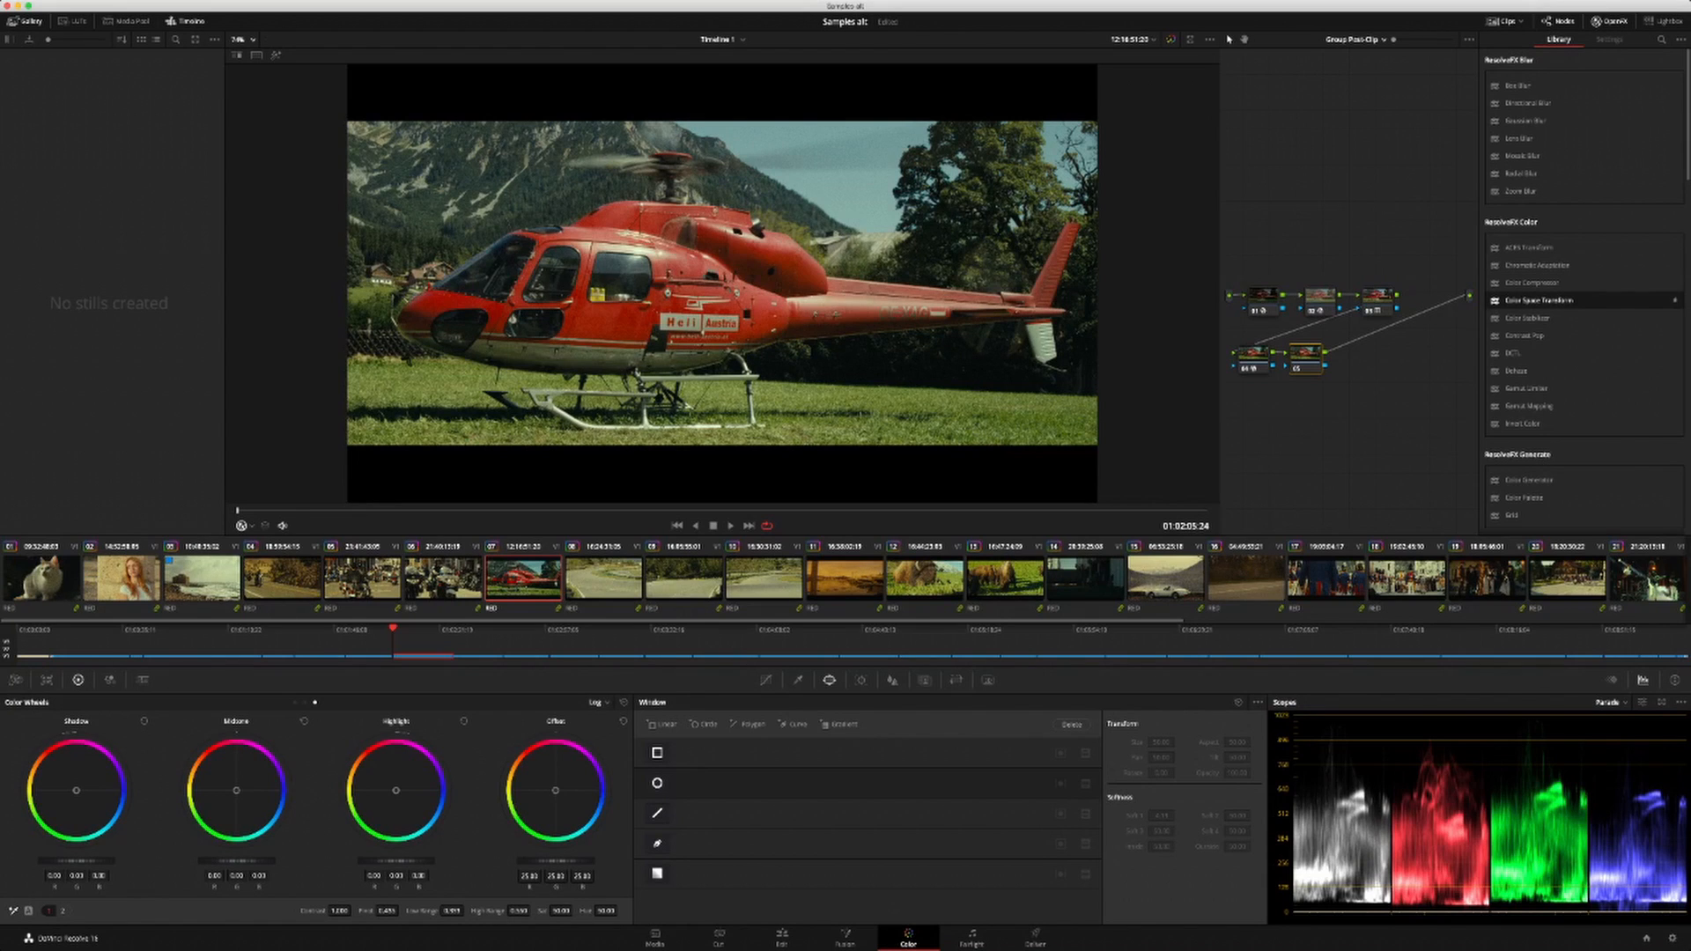
double_click(1540, 301)
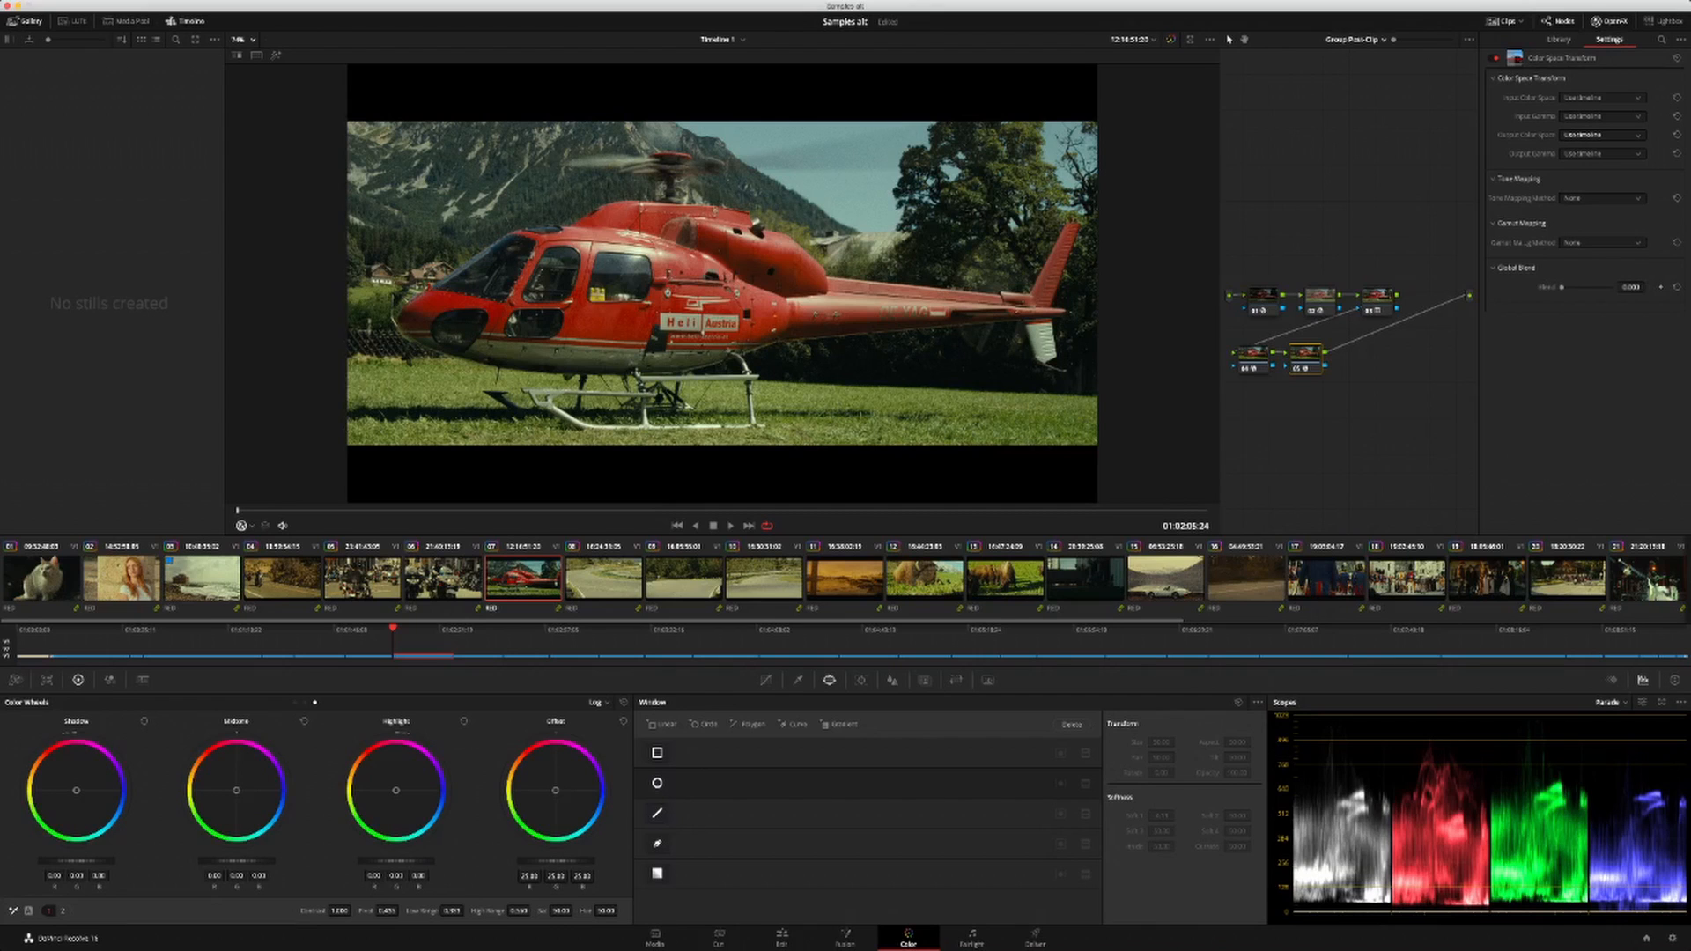
left_click(1602, 136)
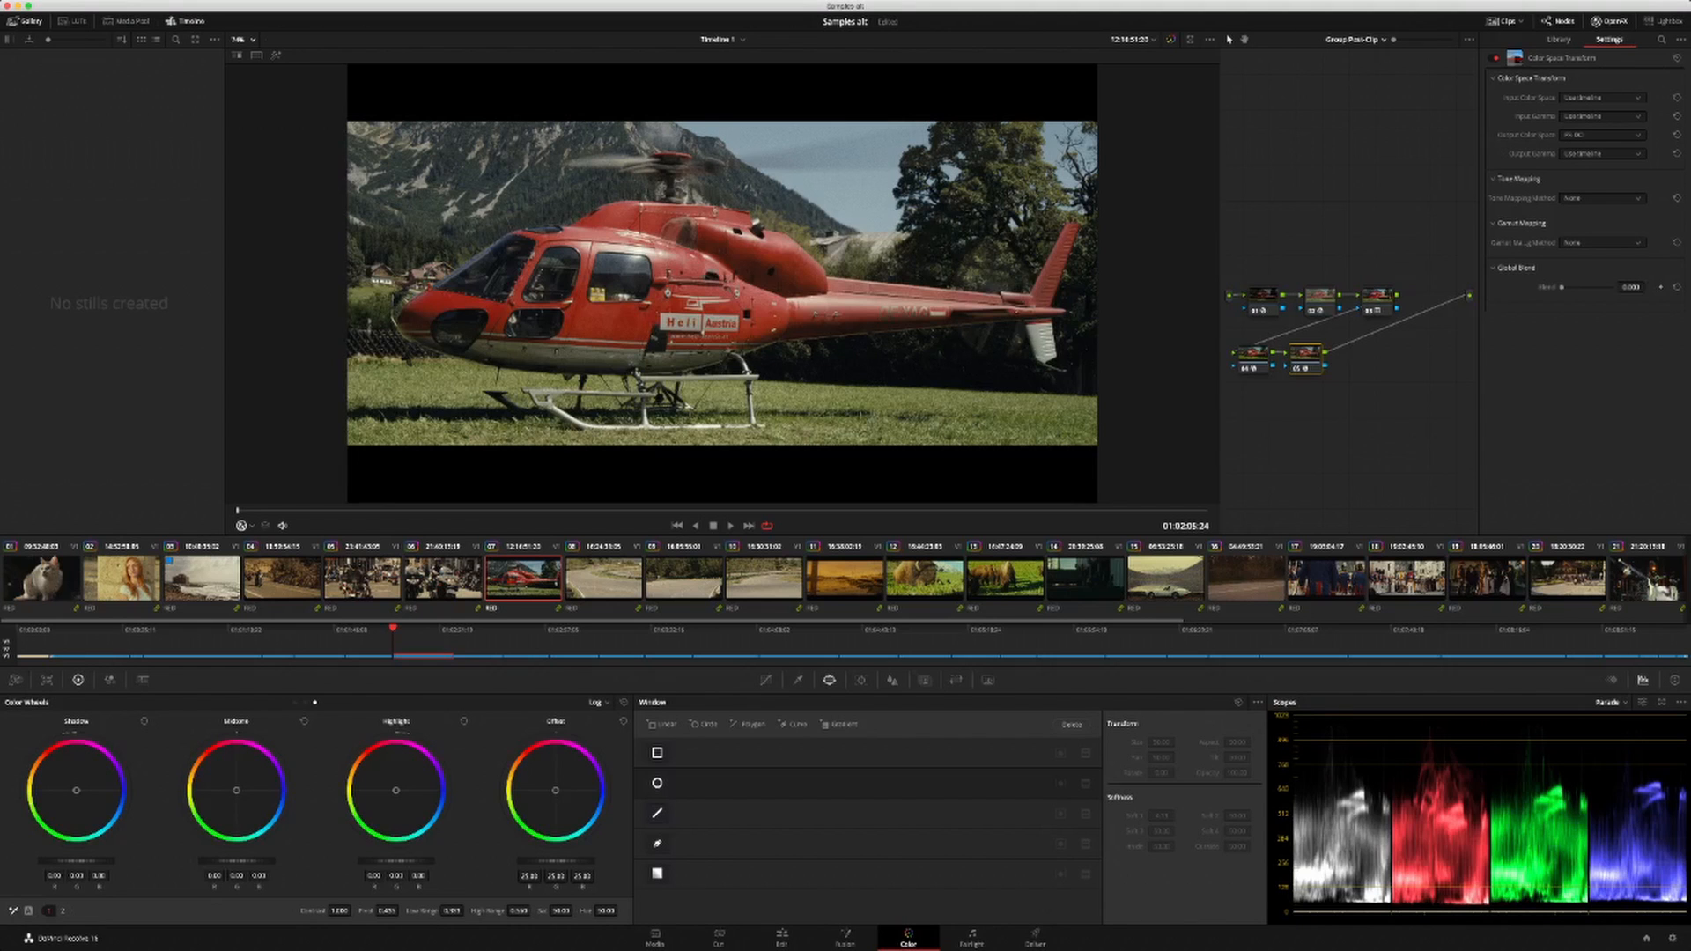
Step: Try a slight saturation change on another serial node, then delete the extra nodes after the third group node
key("alt+s")
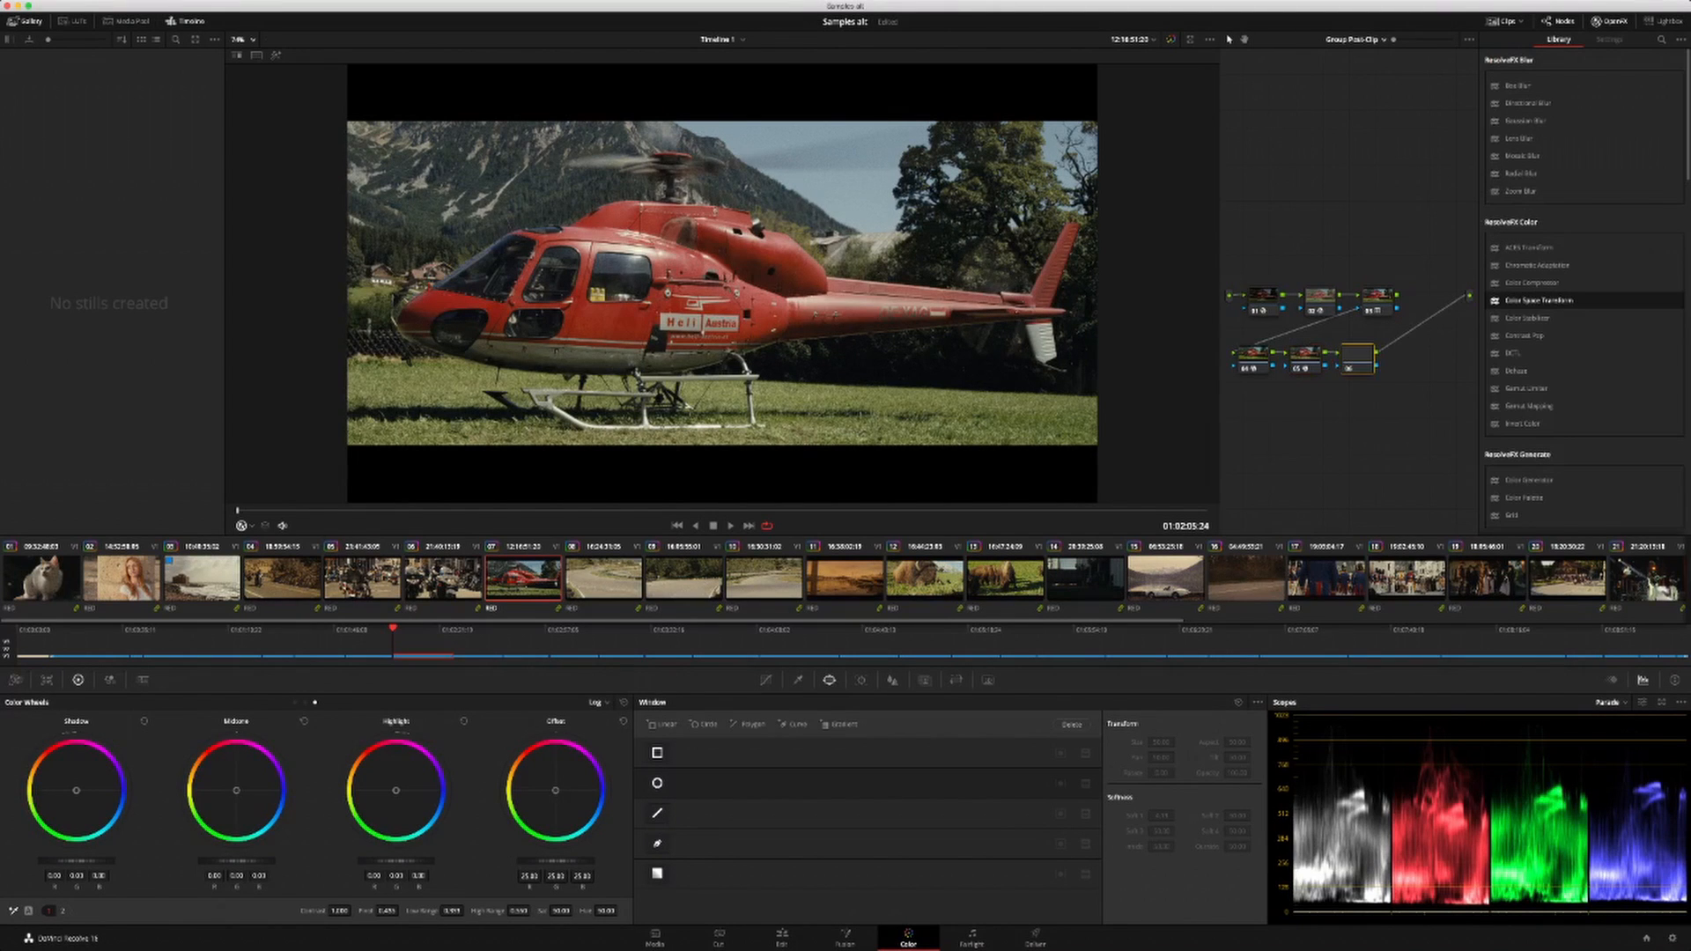
left_click_drag(576, 910, 600, 910)
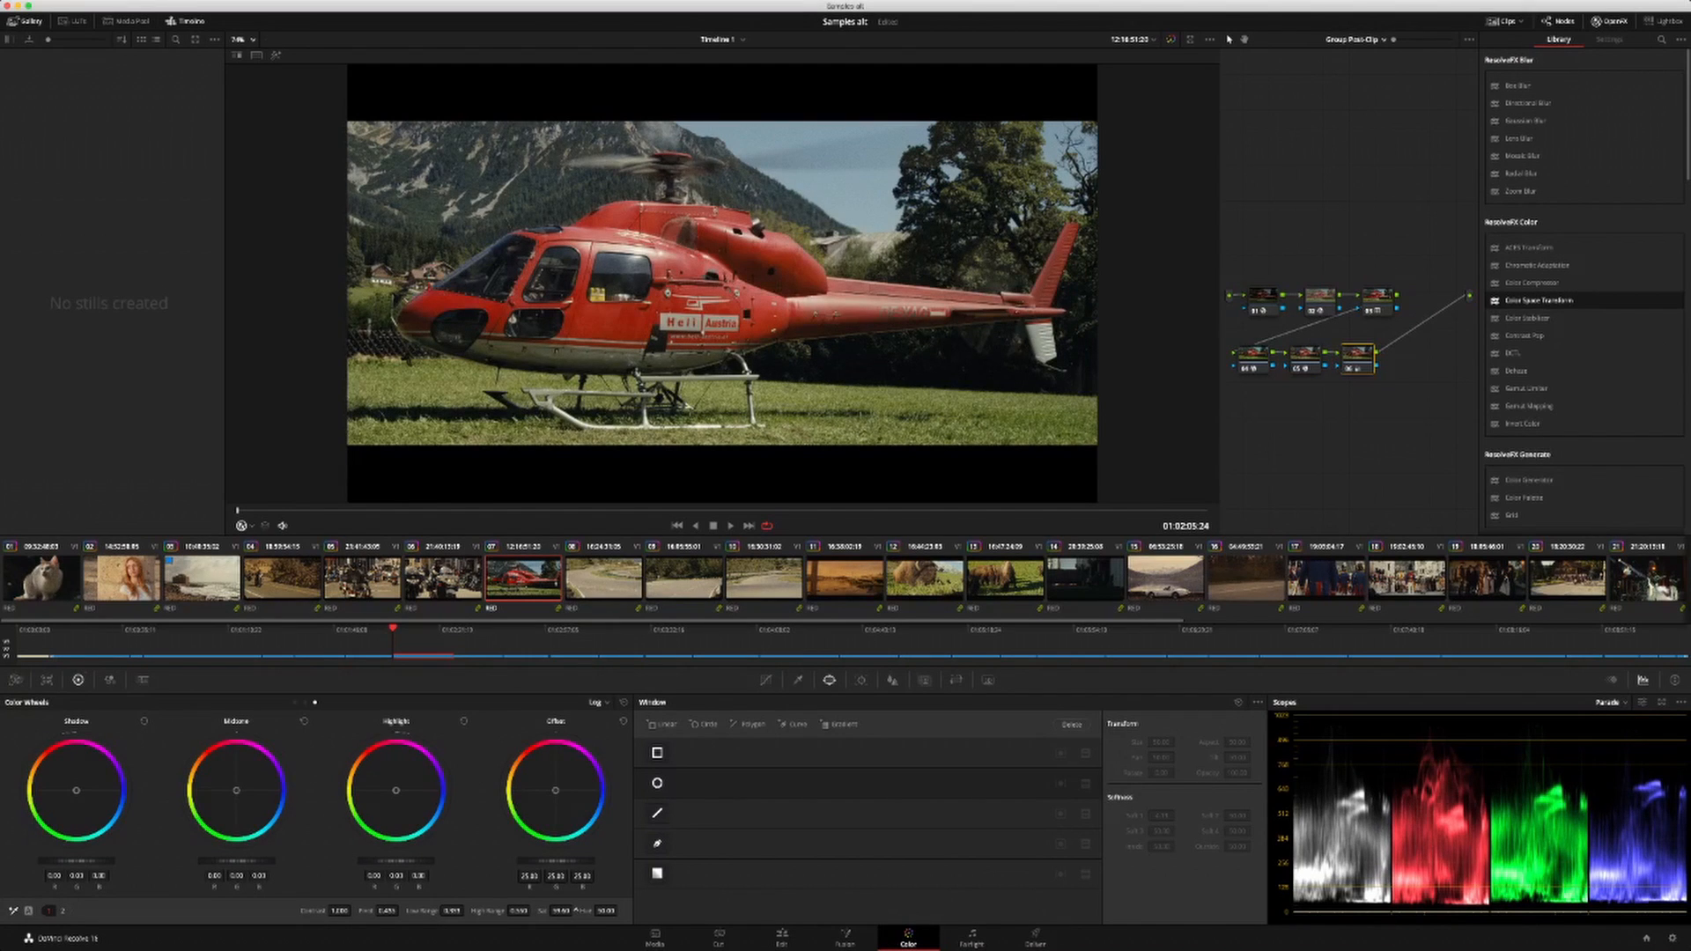
key("alt+f")
key("alt+f")
key("Delete")
key("Delete")
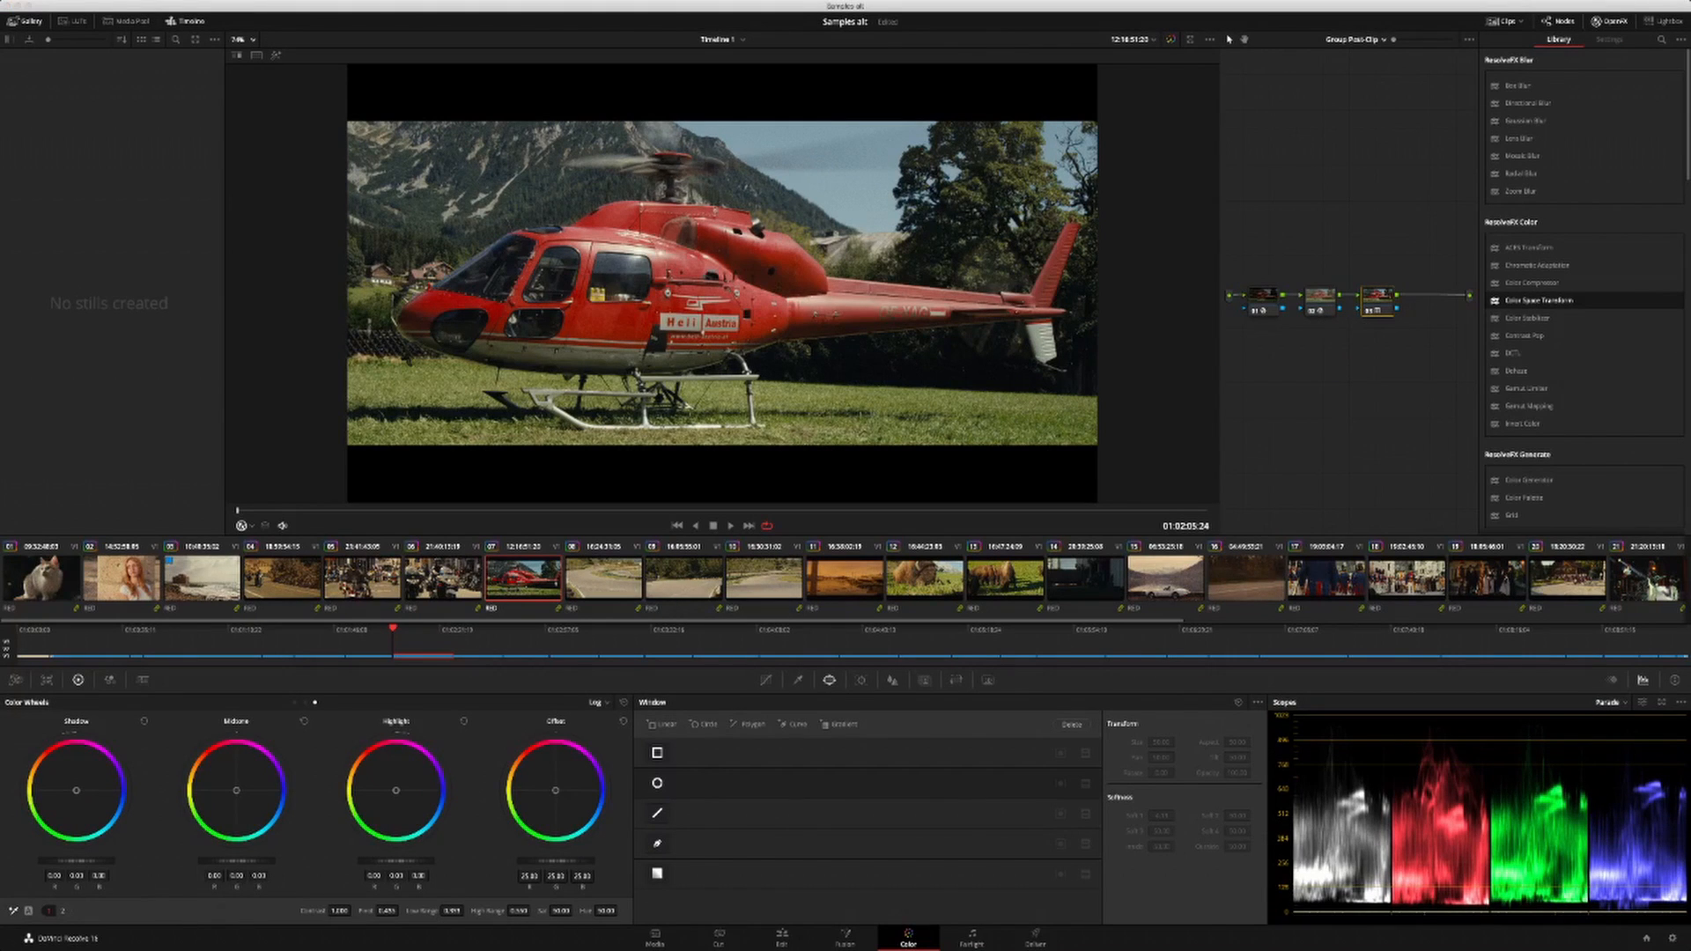
key("alt+s")
left_click_drag(1434, 300, 1369, 390)
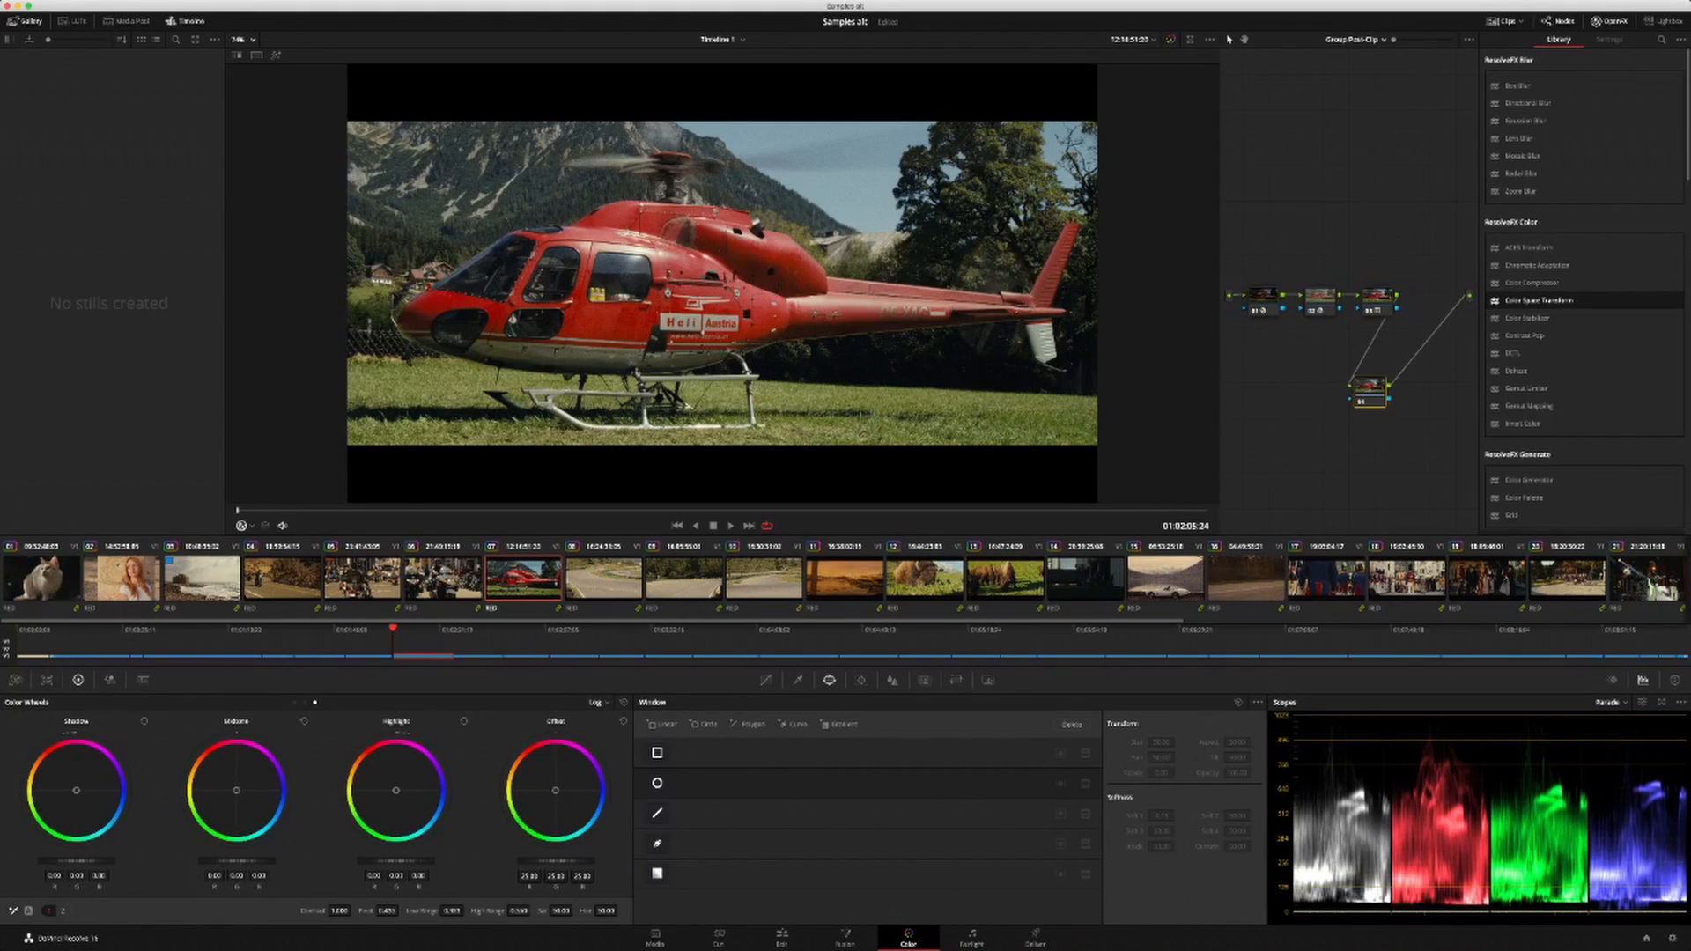
left_click_drag(1539, 300, 1296, 386)
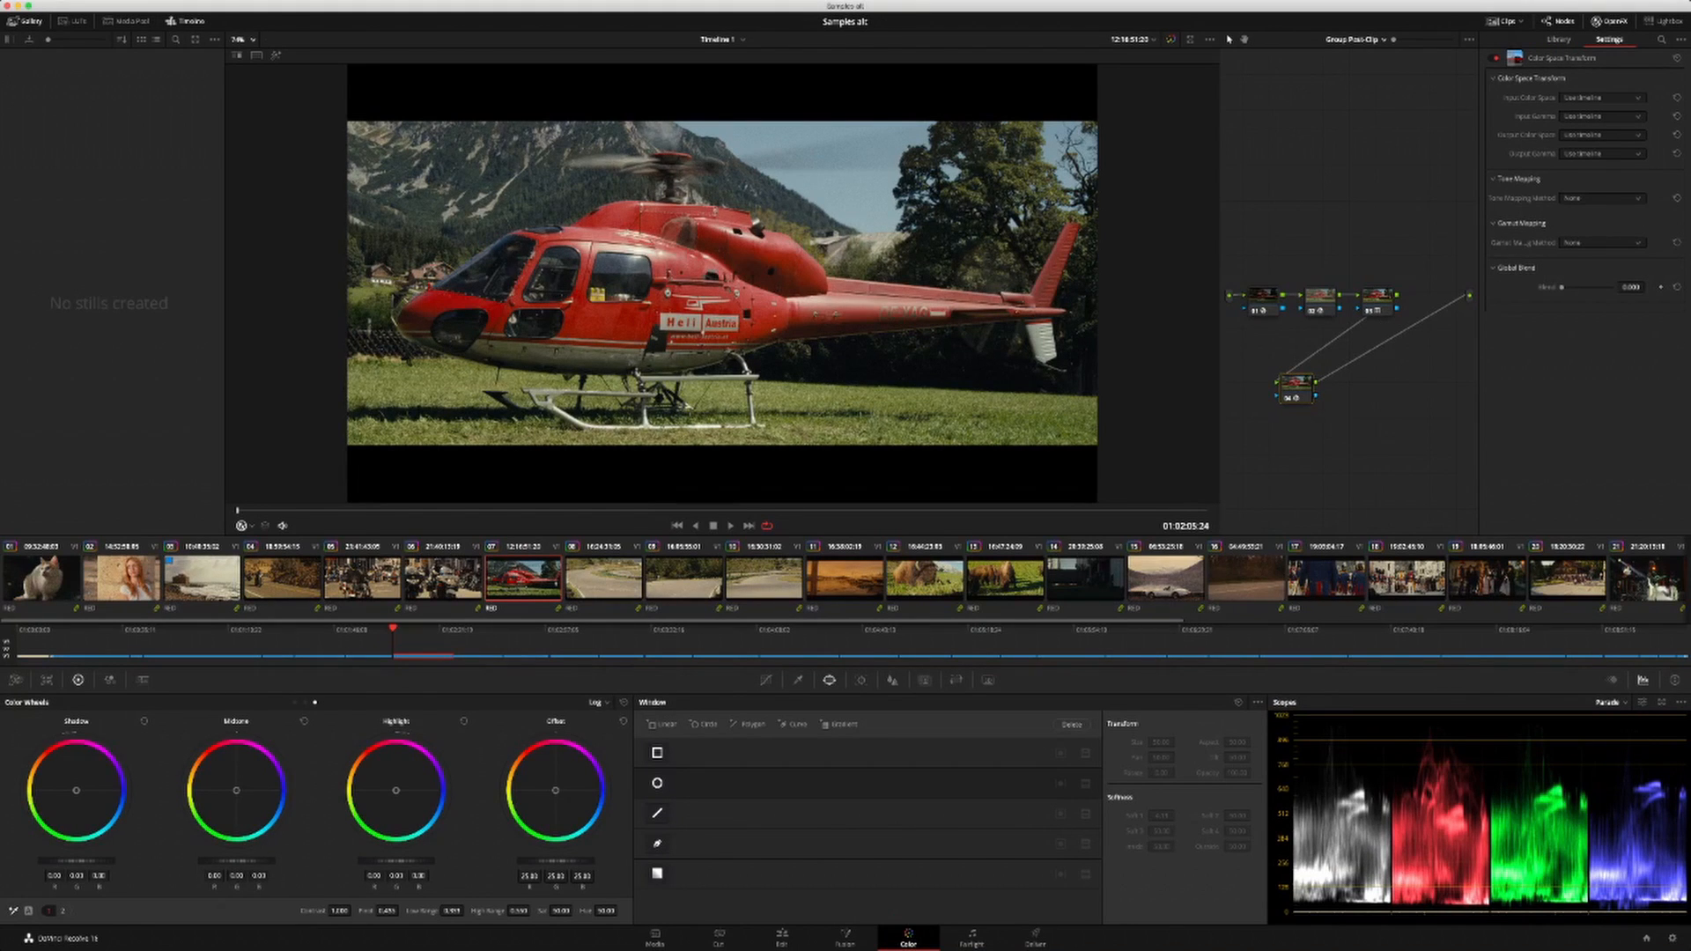
key("Delete")
Step: Add a serial node after the third group node, place it below the chain and apply Chromatic Adaptation to it
key("alt+s")
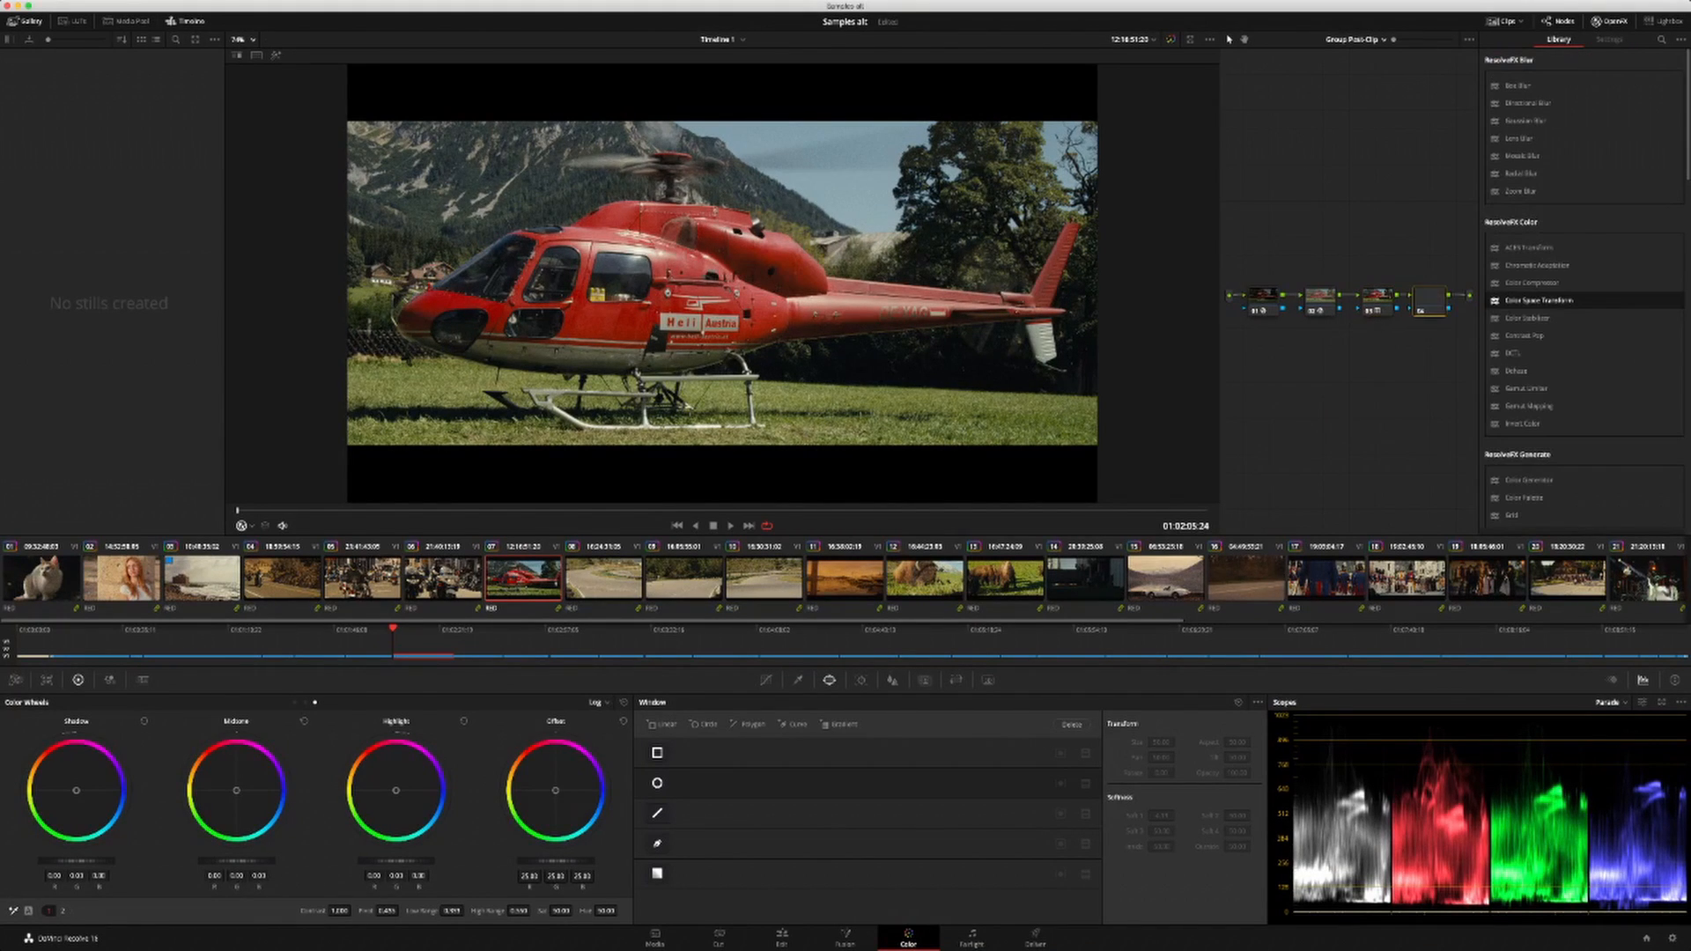
left_click_drag(1434, 297, 1266, 400)
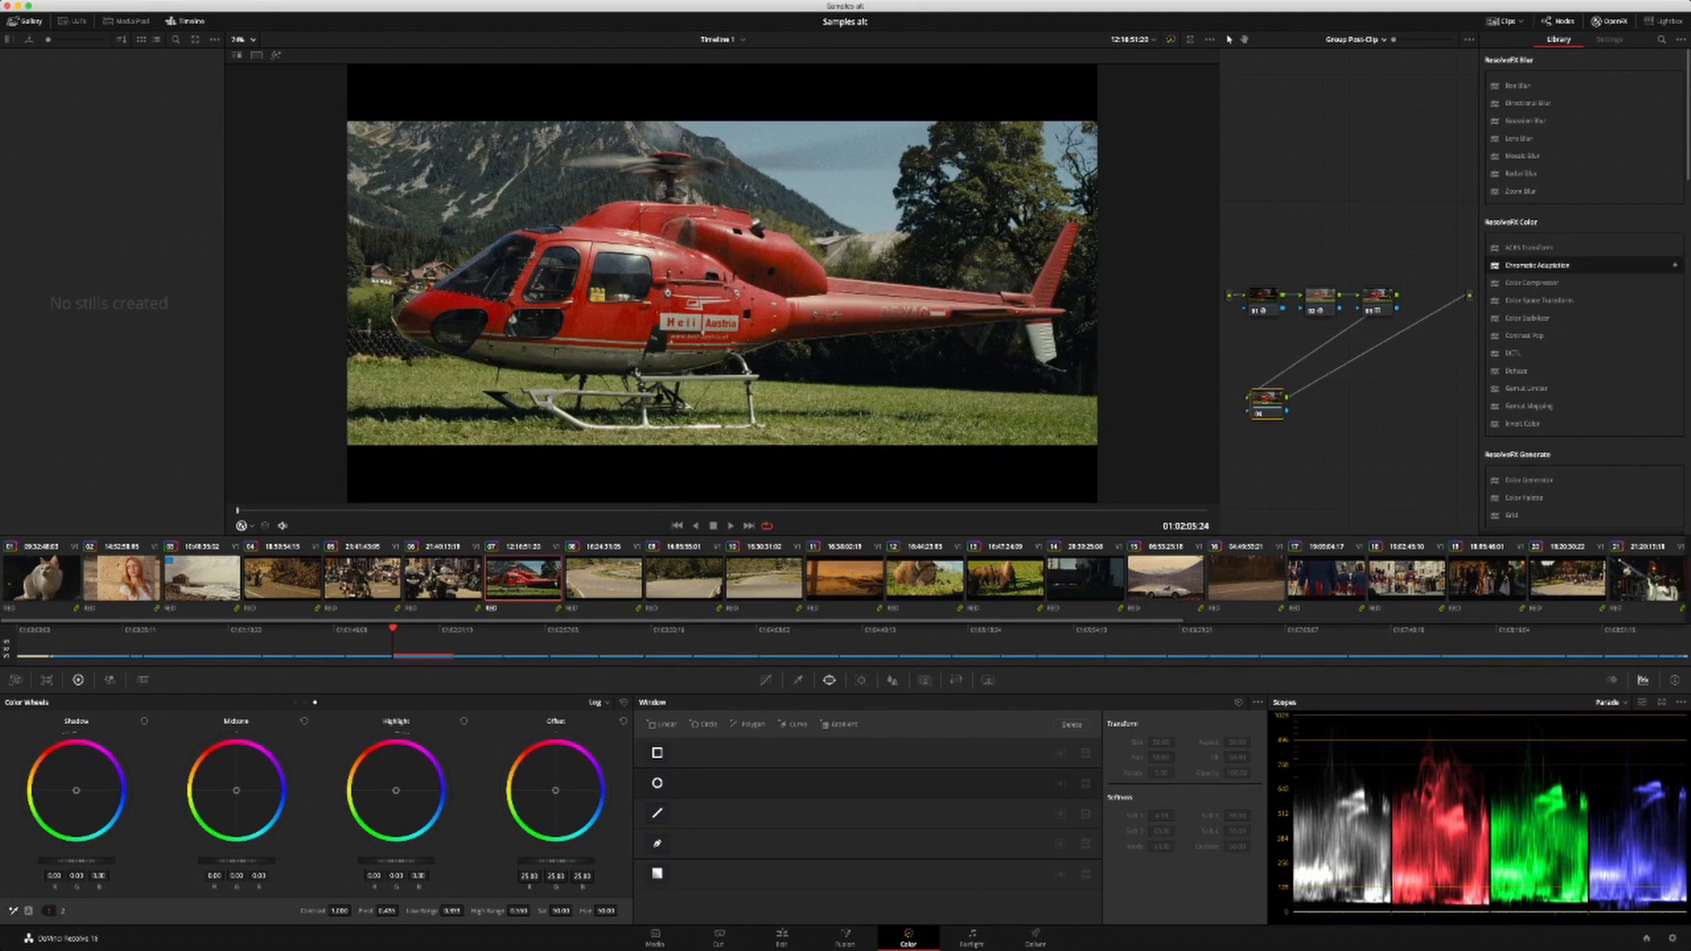
left_click_drag(1537, 265, 1266, 403)
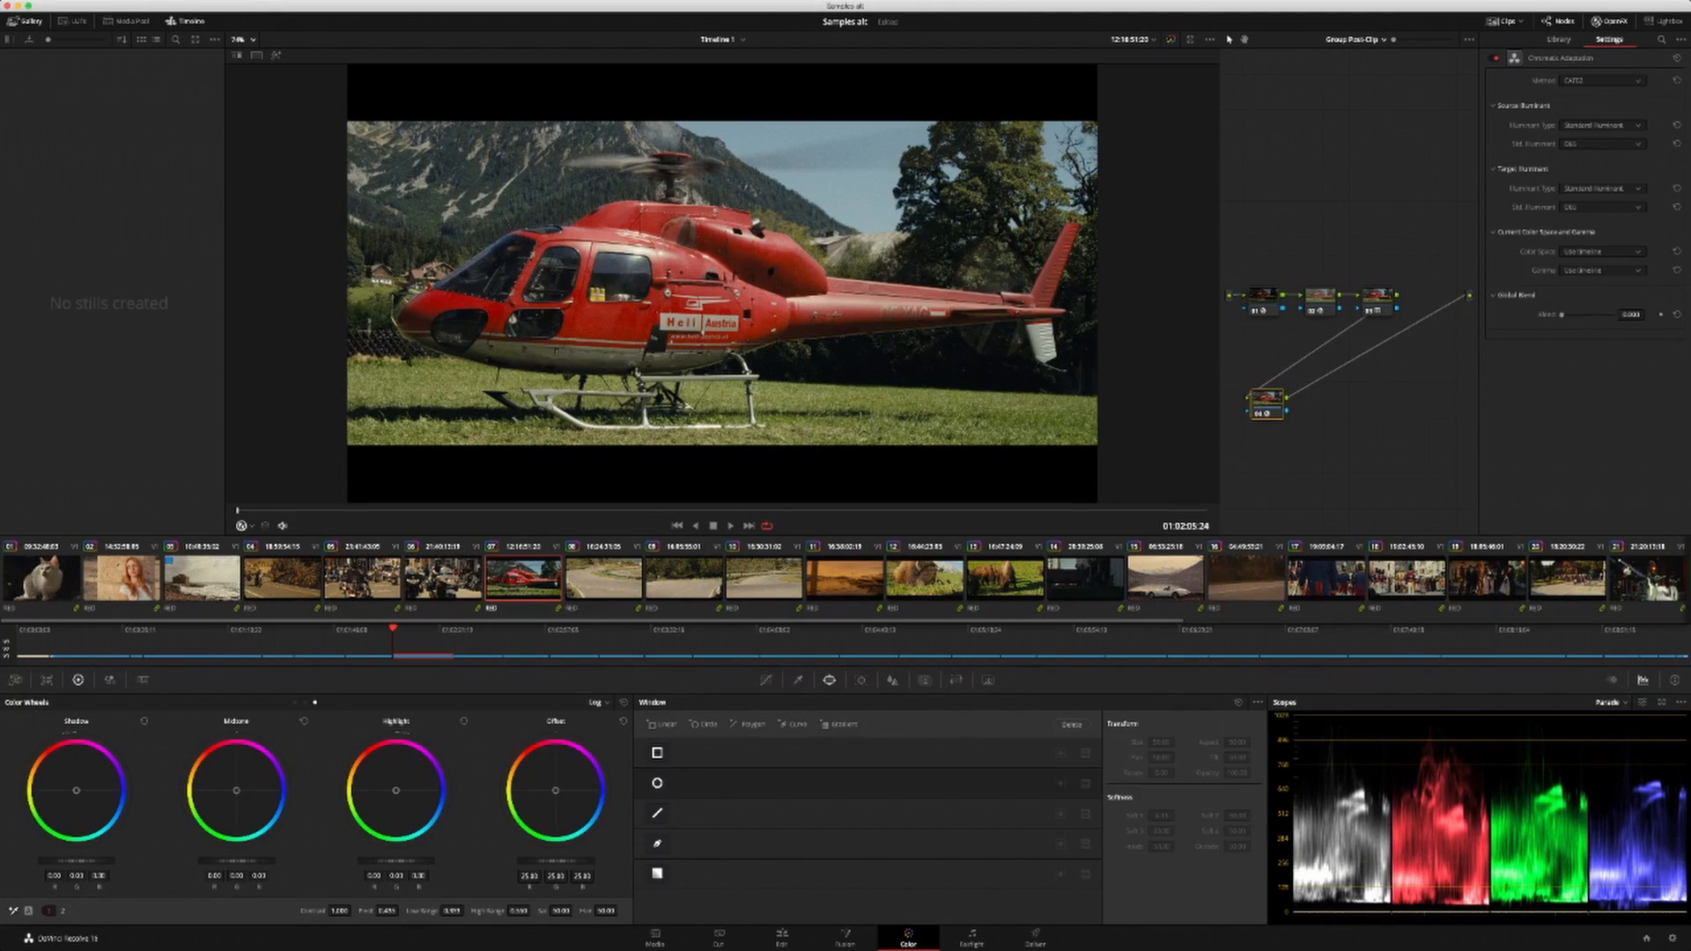
left_click(1376, 302)
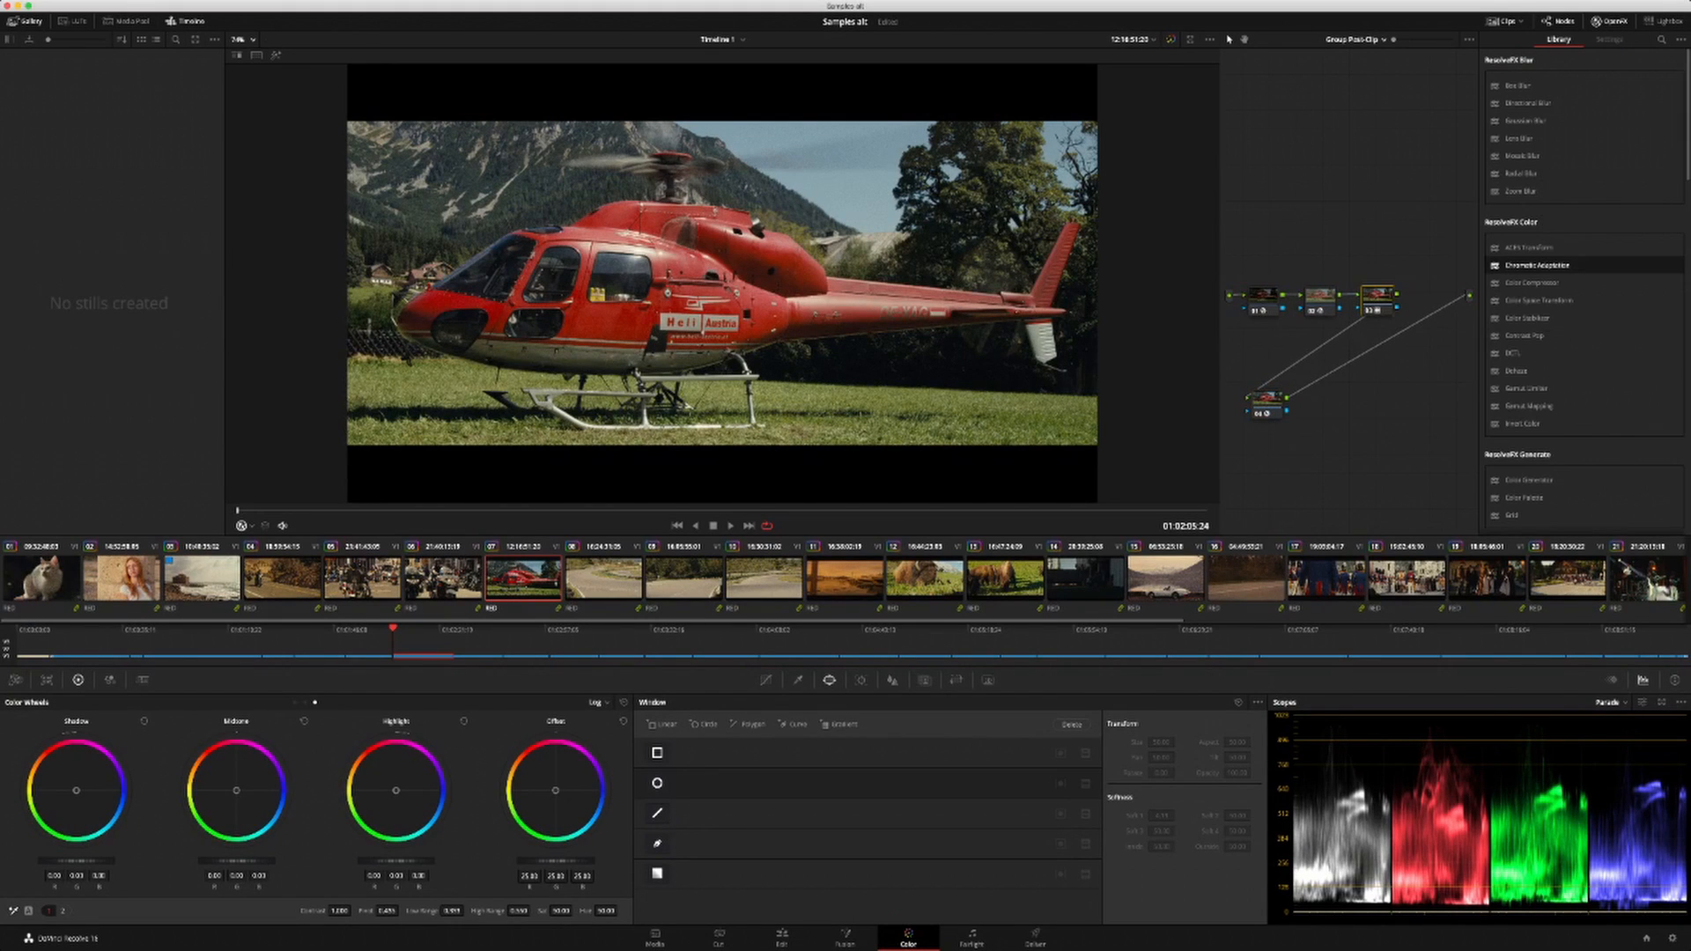
Step: Compare the helicopter image with the Chromatic Adaptation node disabled and enabled
left_click(1266, 402)
key("super+d")
left_click(1377, 300)
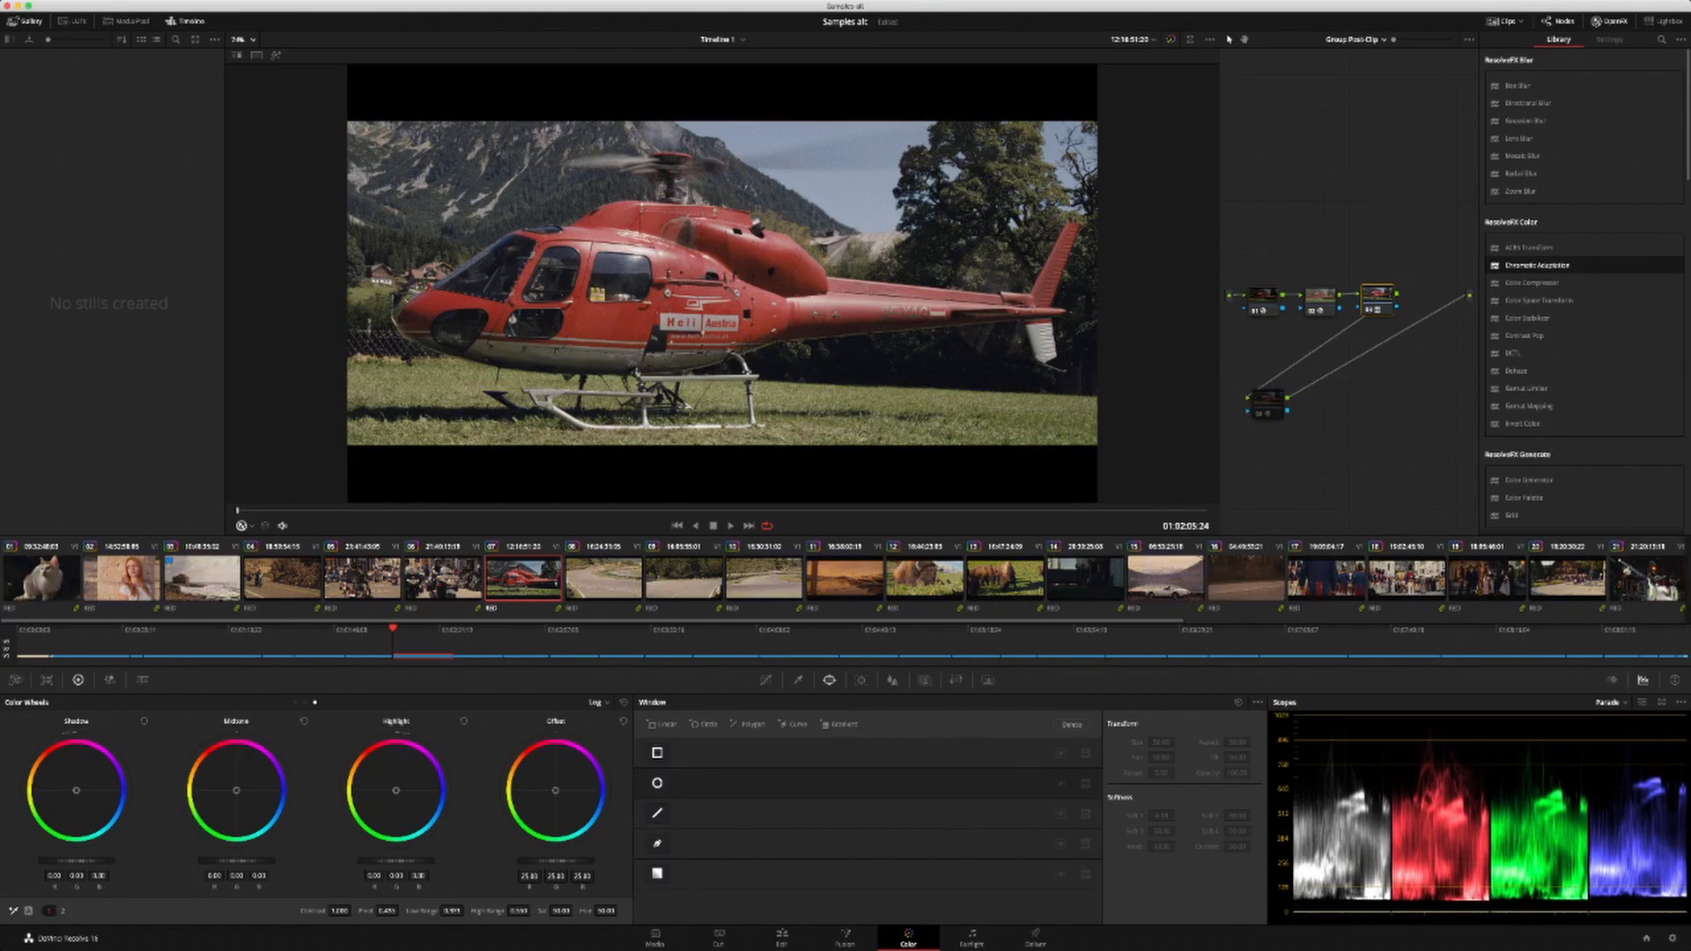
left_click(1267, 403)
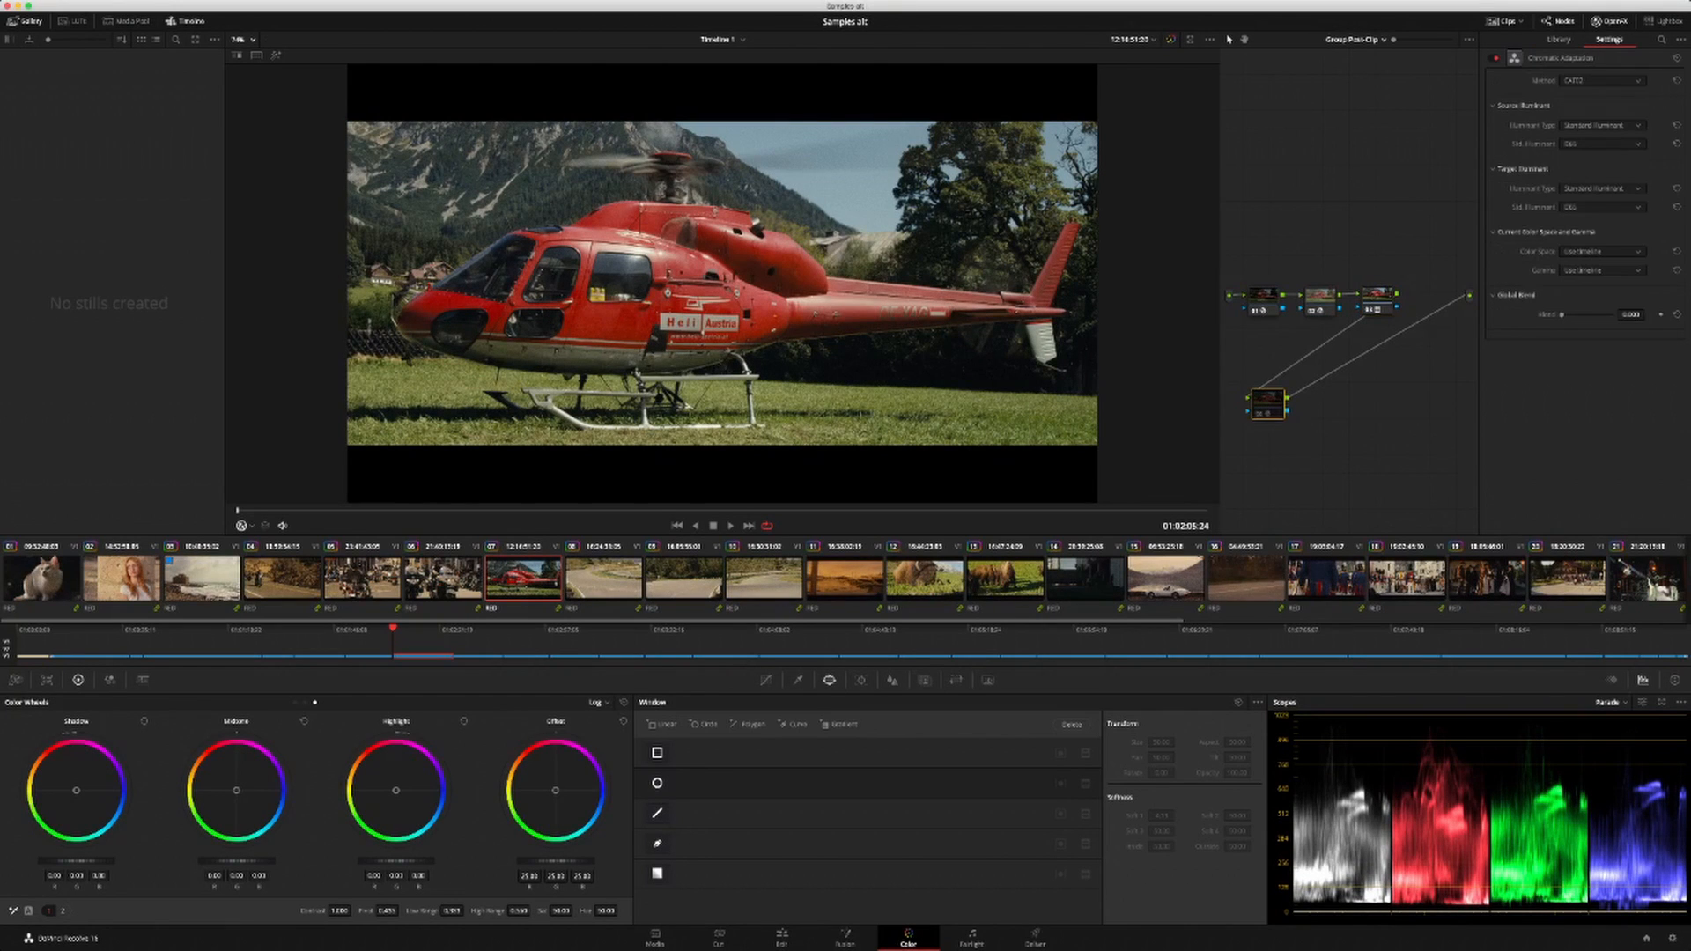
key("super+d")
Step: Add a Color Space Transform serial node with DCI output gamma and a P3 output color space, and compare it off and on
key("alt+s")
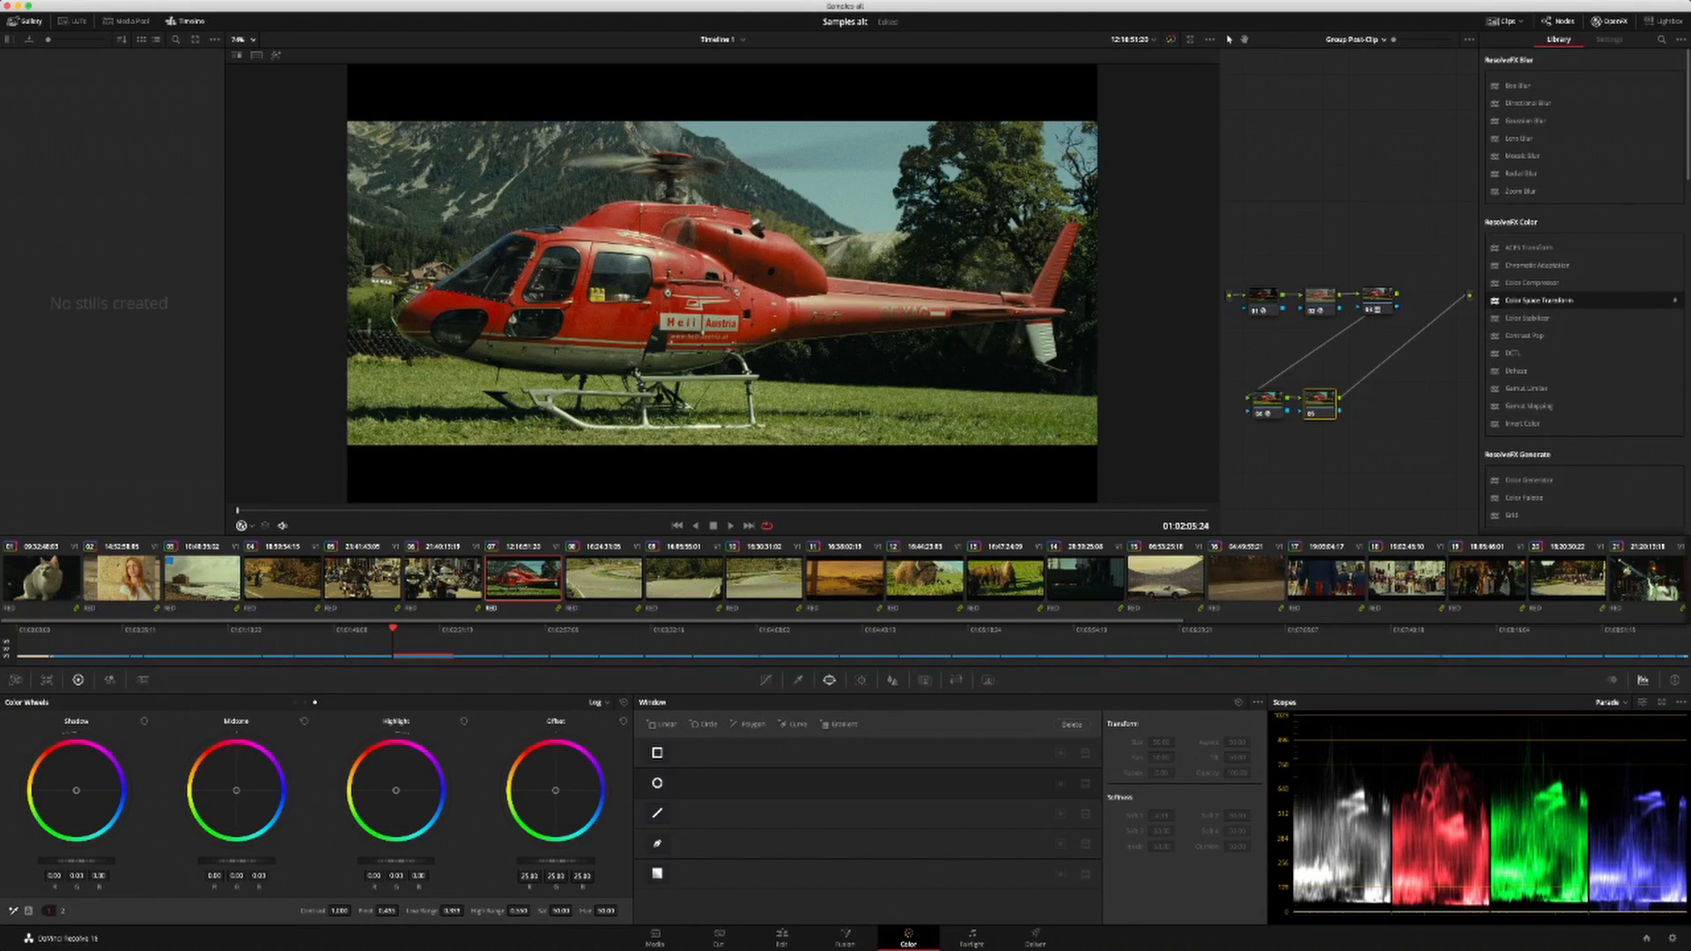
double_click(1539, 300)
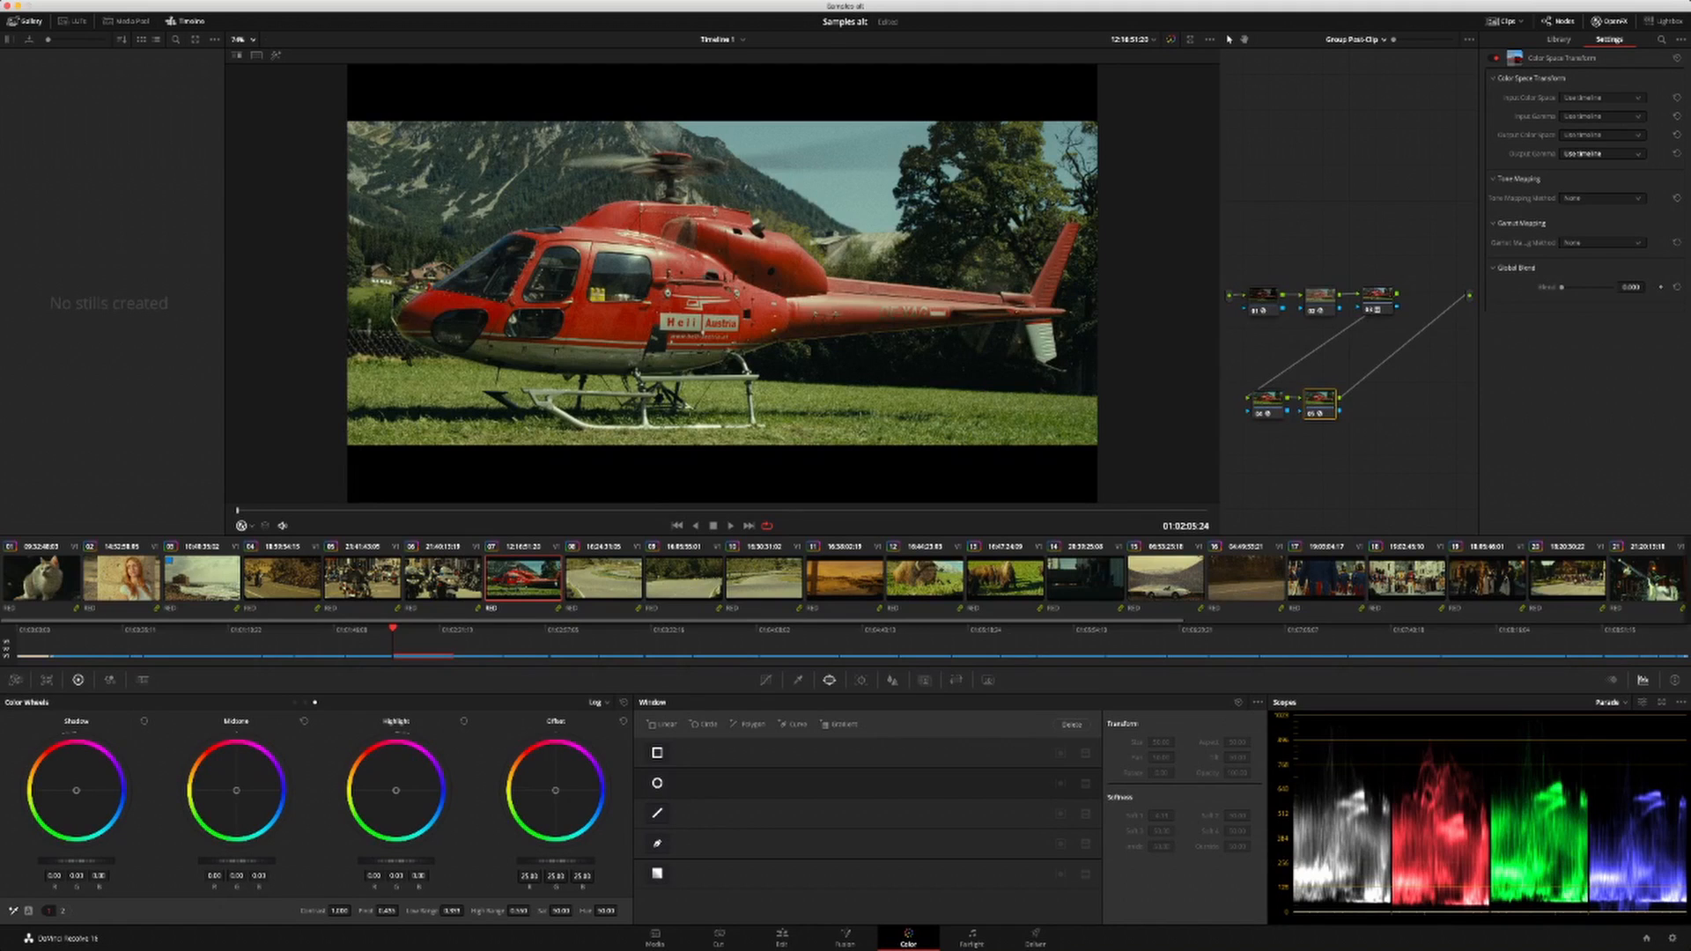
left_click(1601, 154)
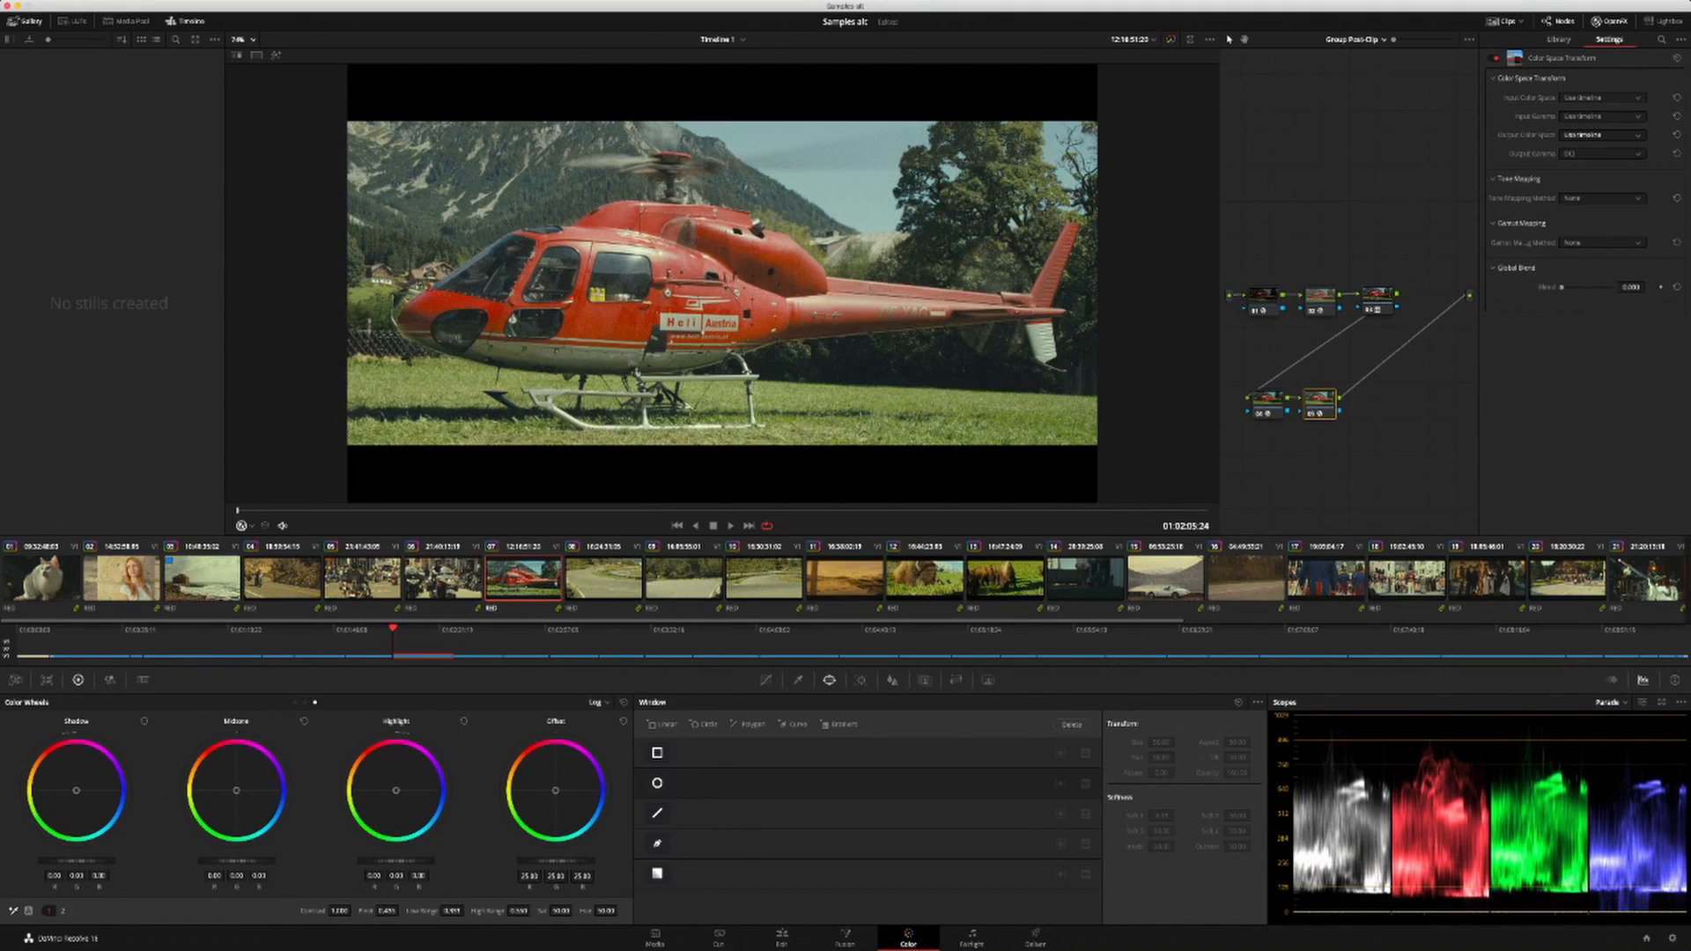
left_click(1601, 135)
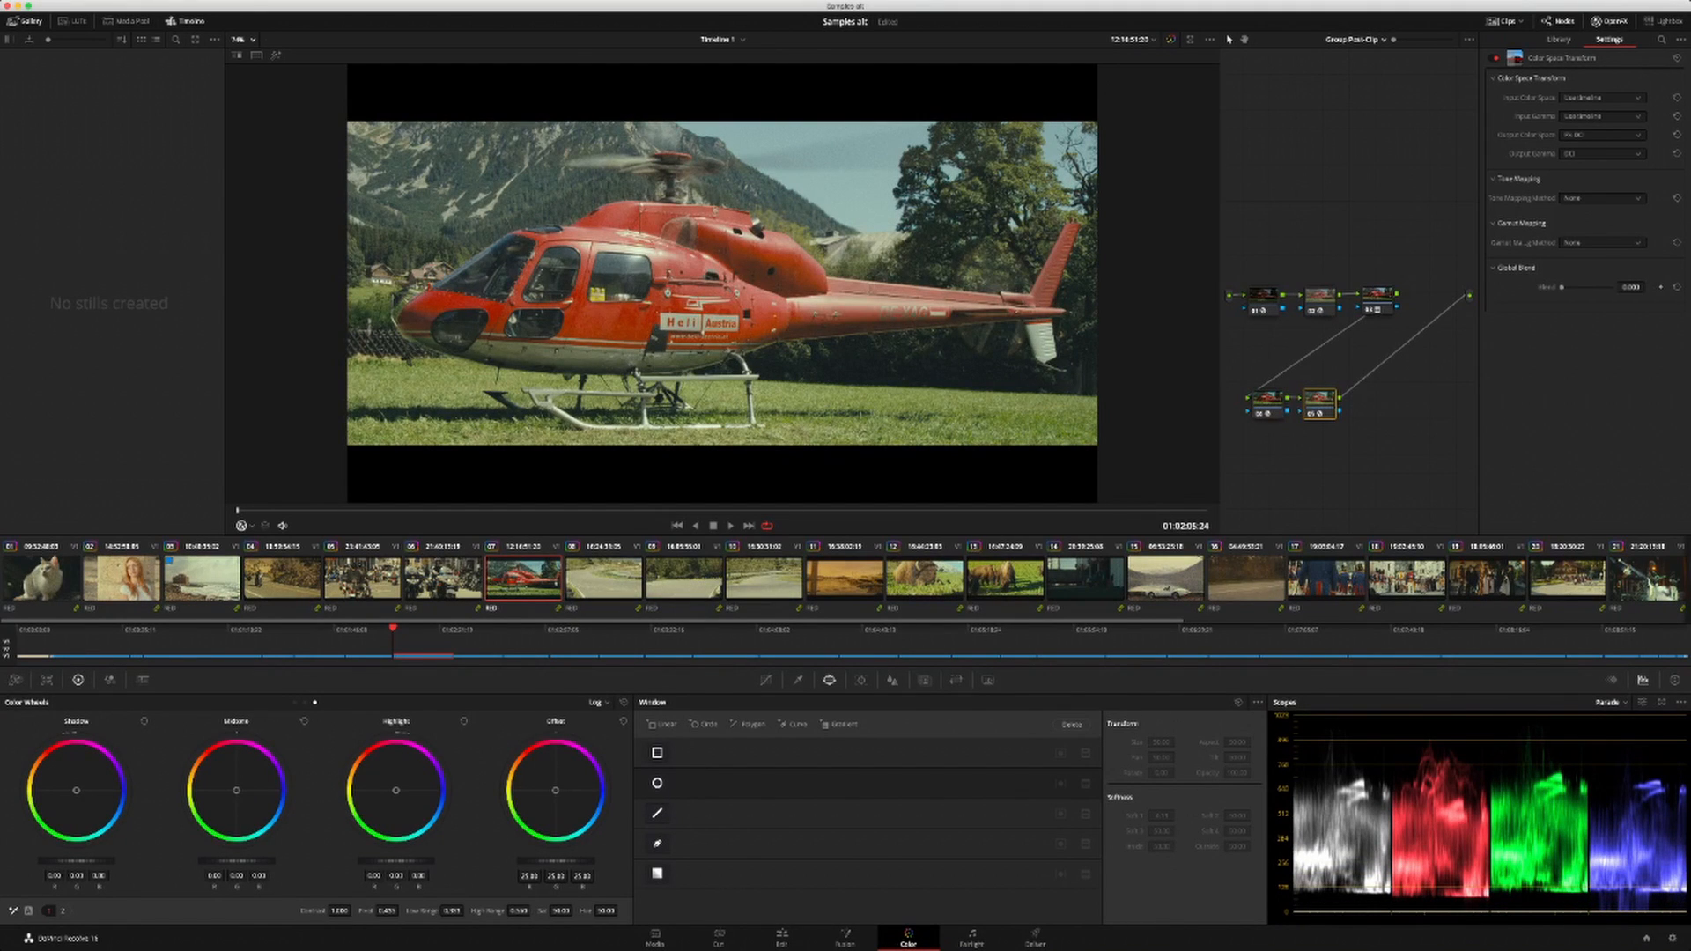
key("super+d")
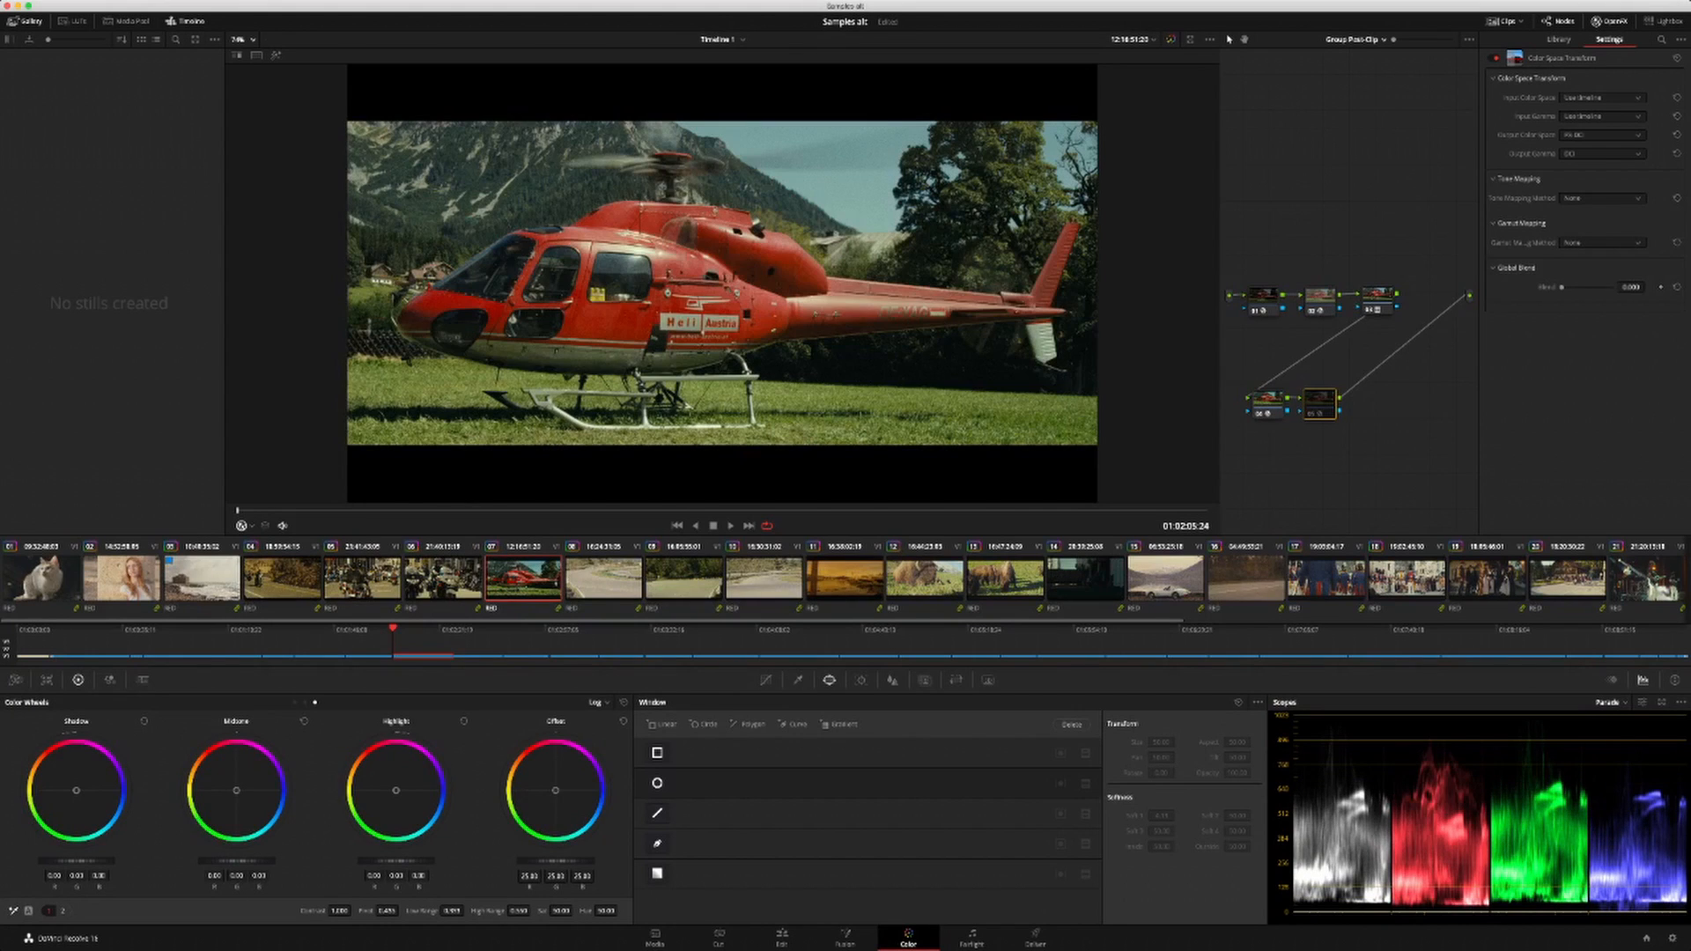
key("super+d")
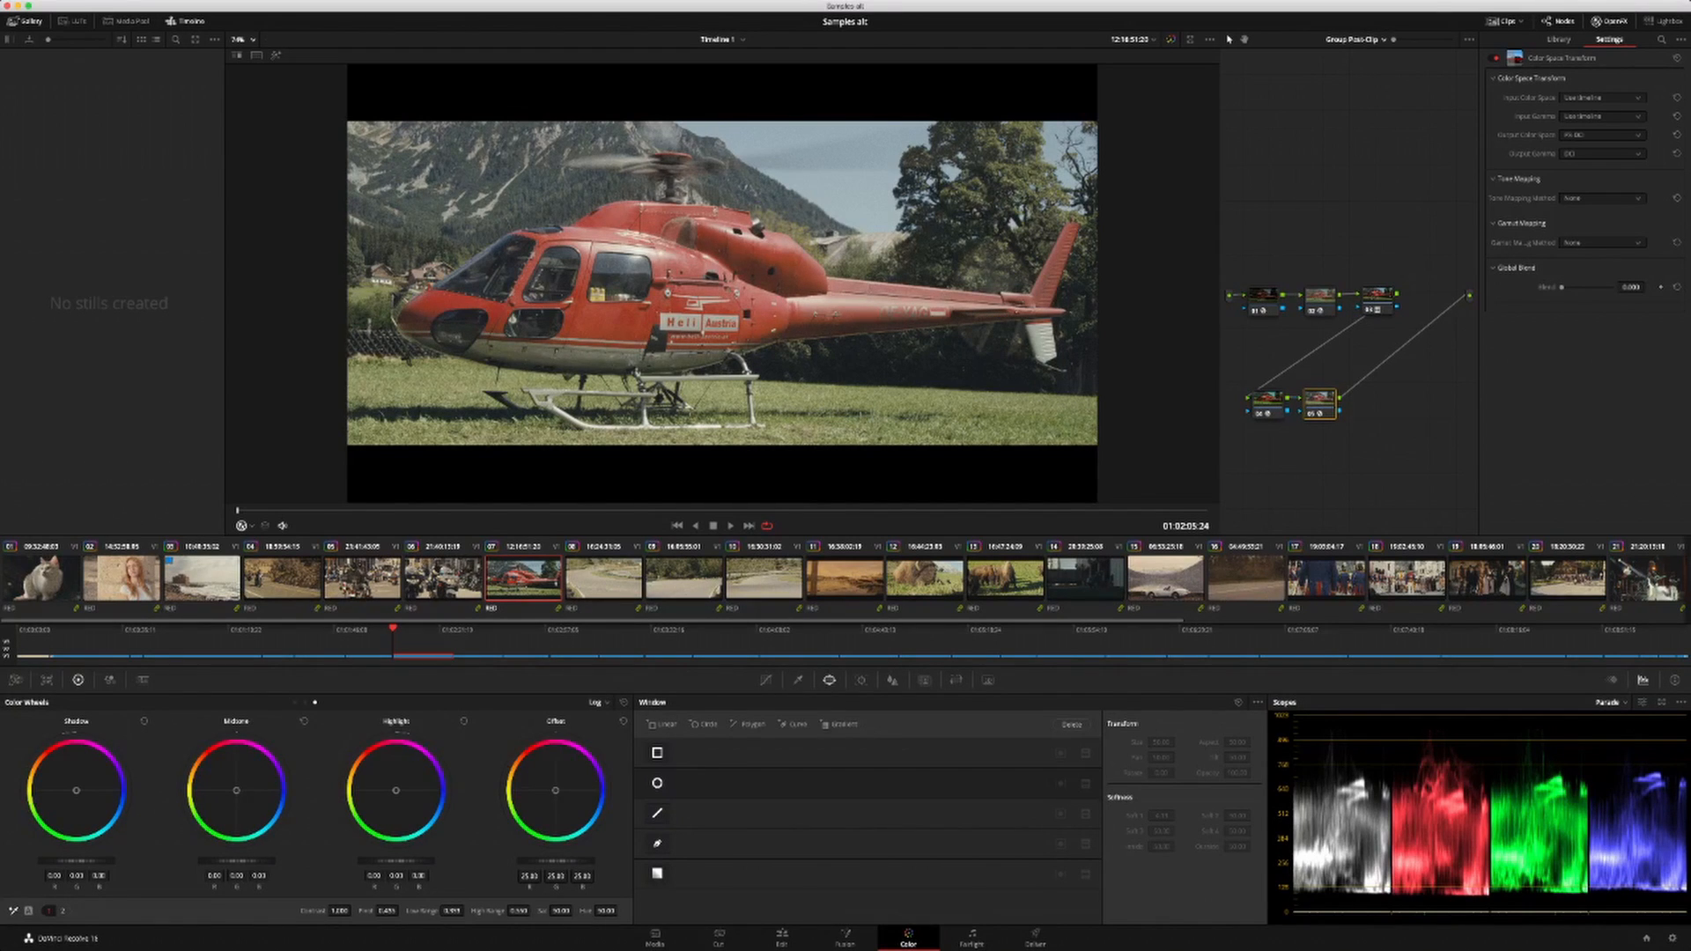
Step: Delete the Chromatic Adaptation node and line up the disabled Color Space Transform node at the end of the group chain
left_click(1267, 401)
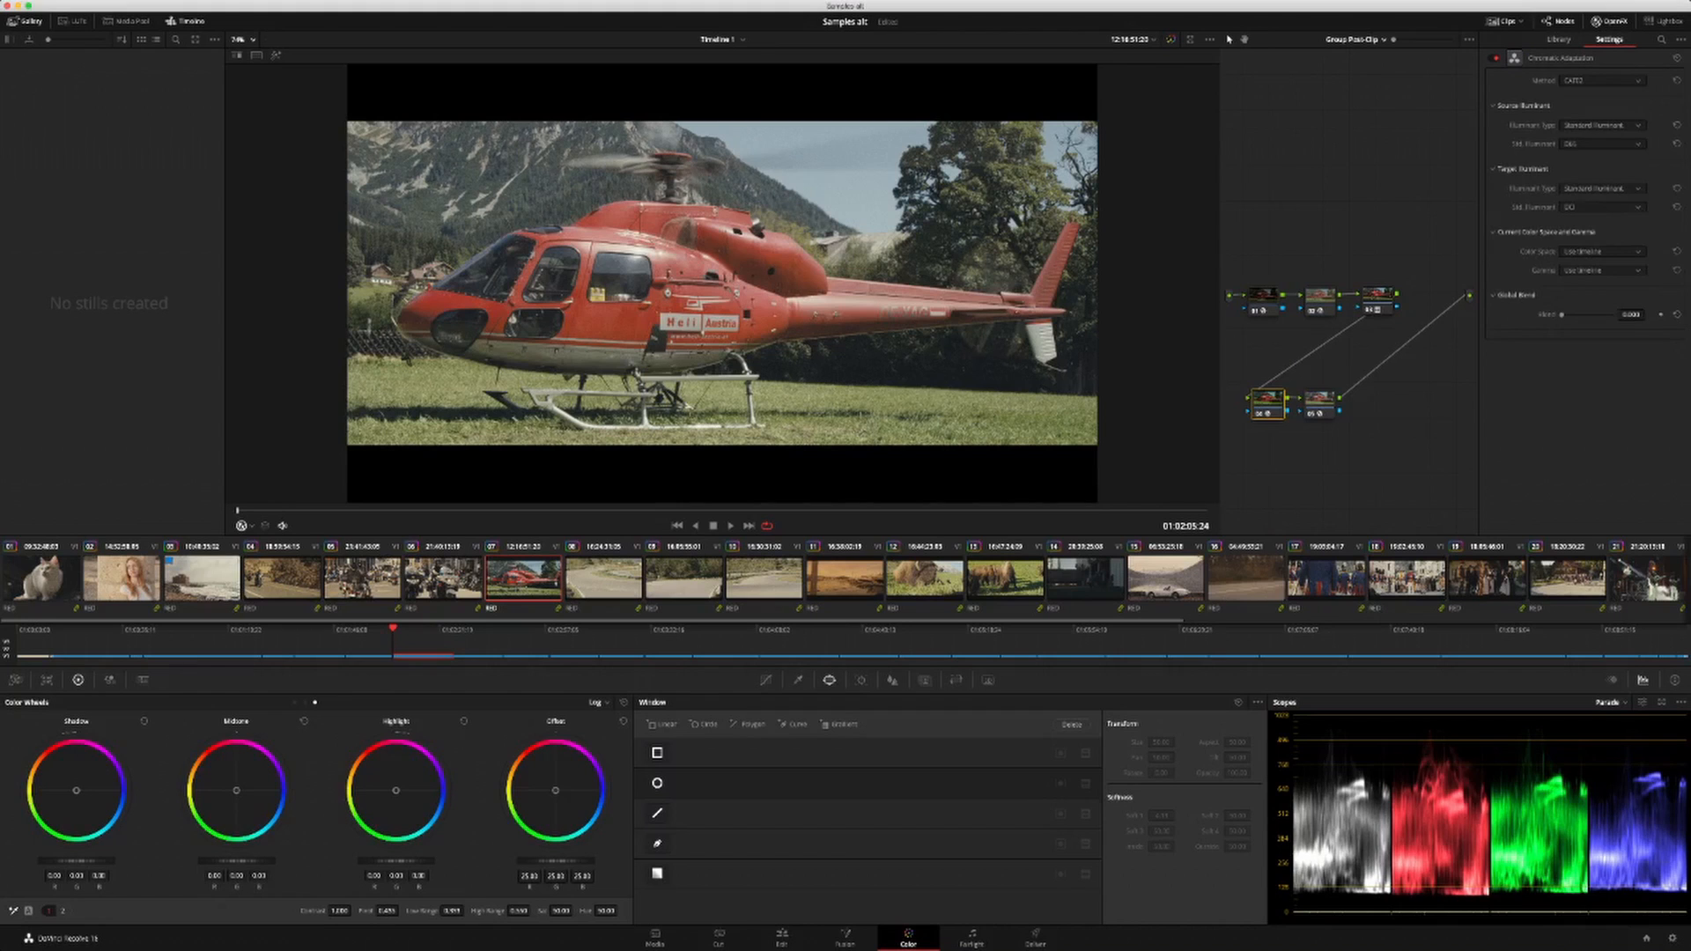
key("super+d")
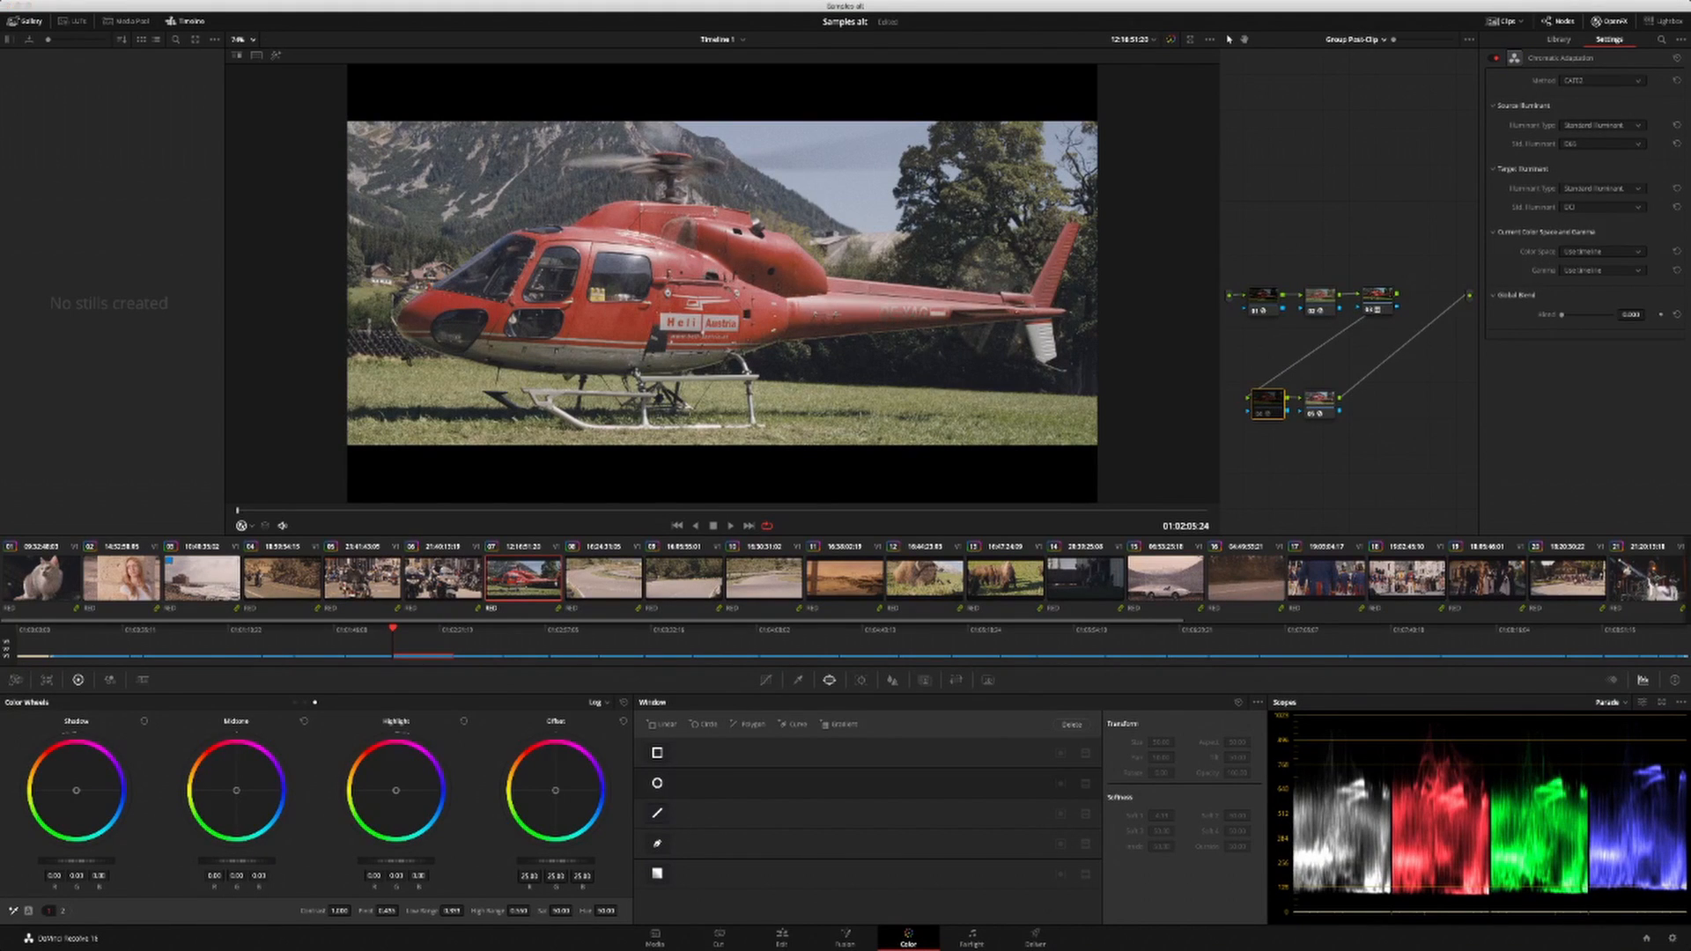
key("Delete")
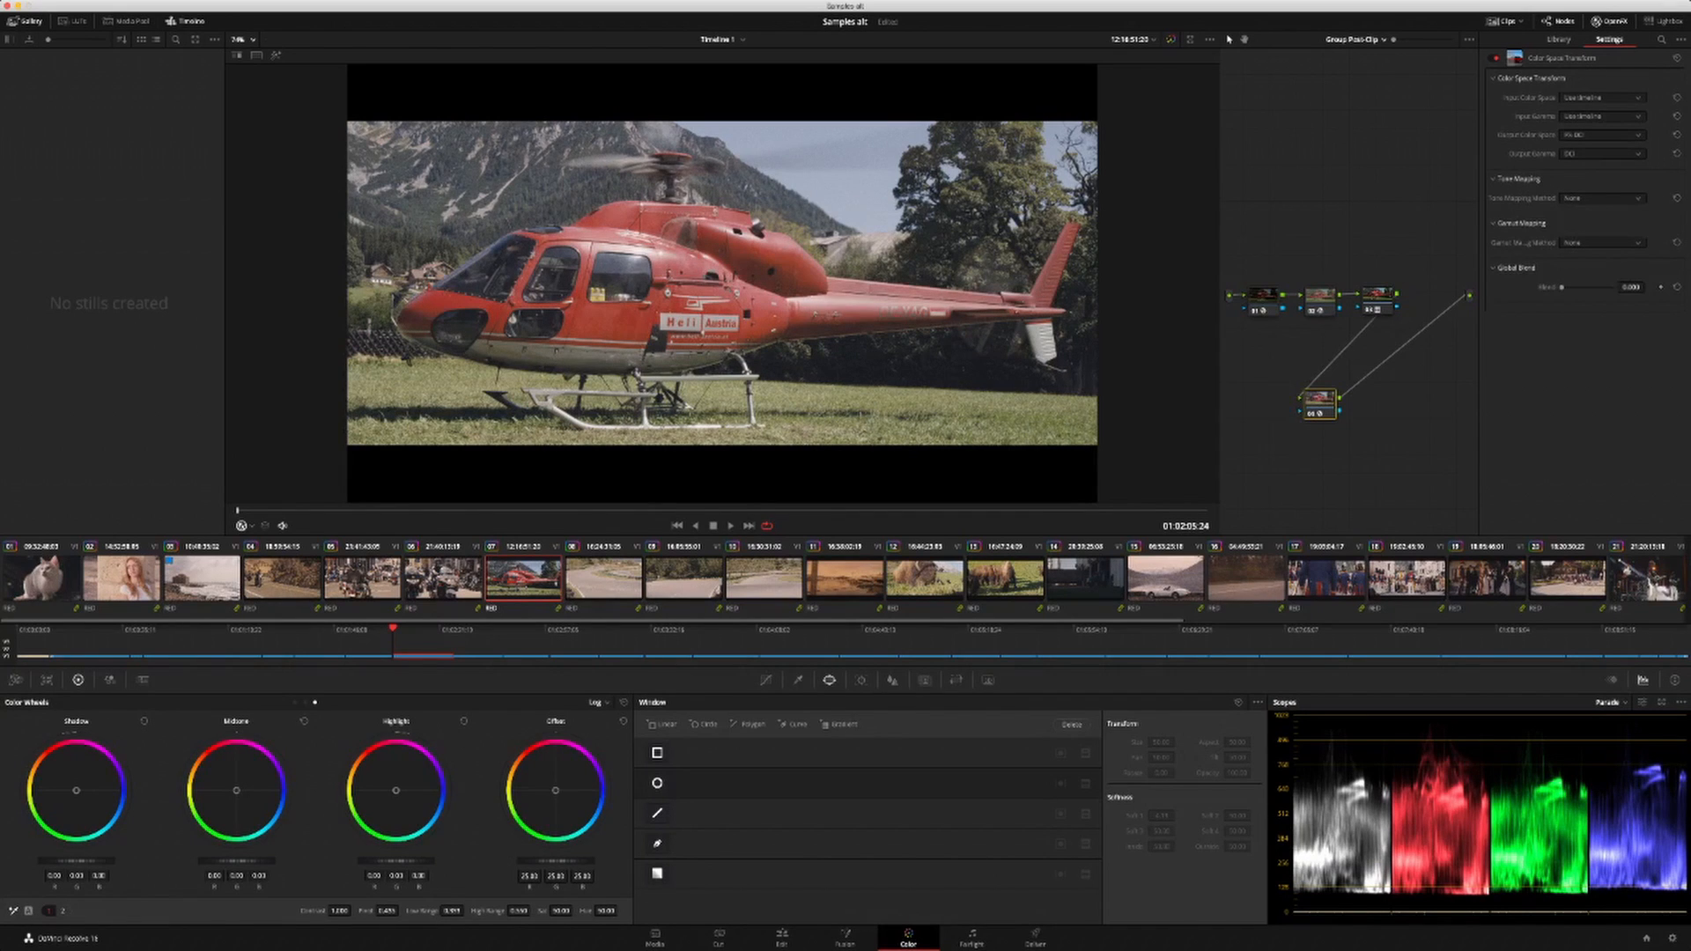
key("super+shift+c")
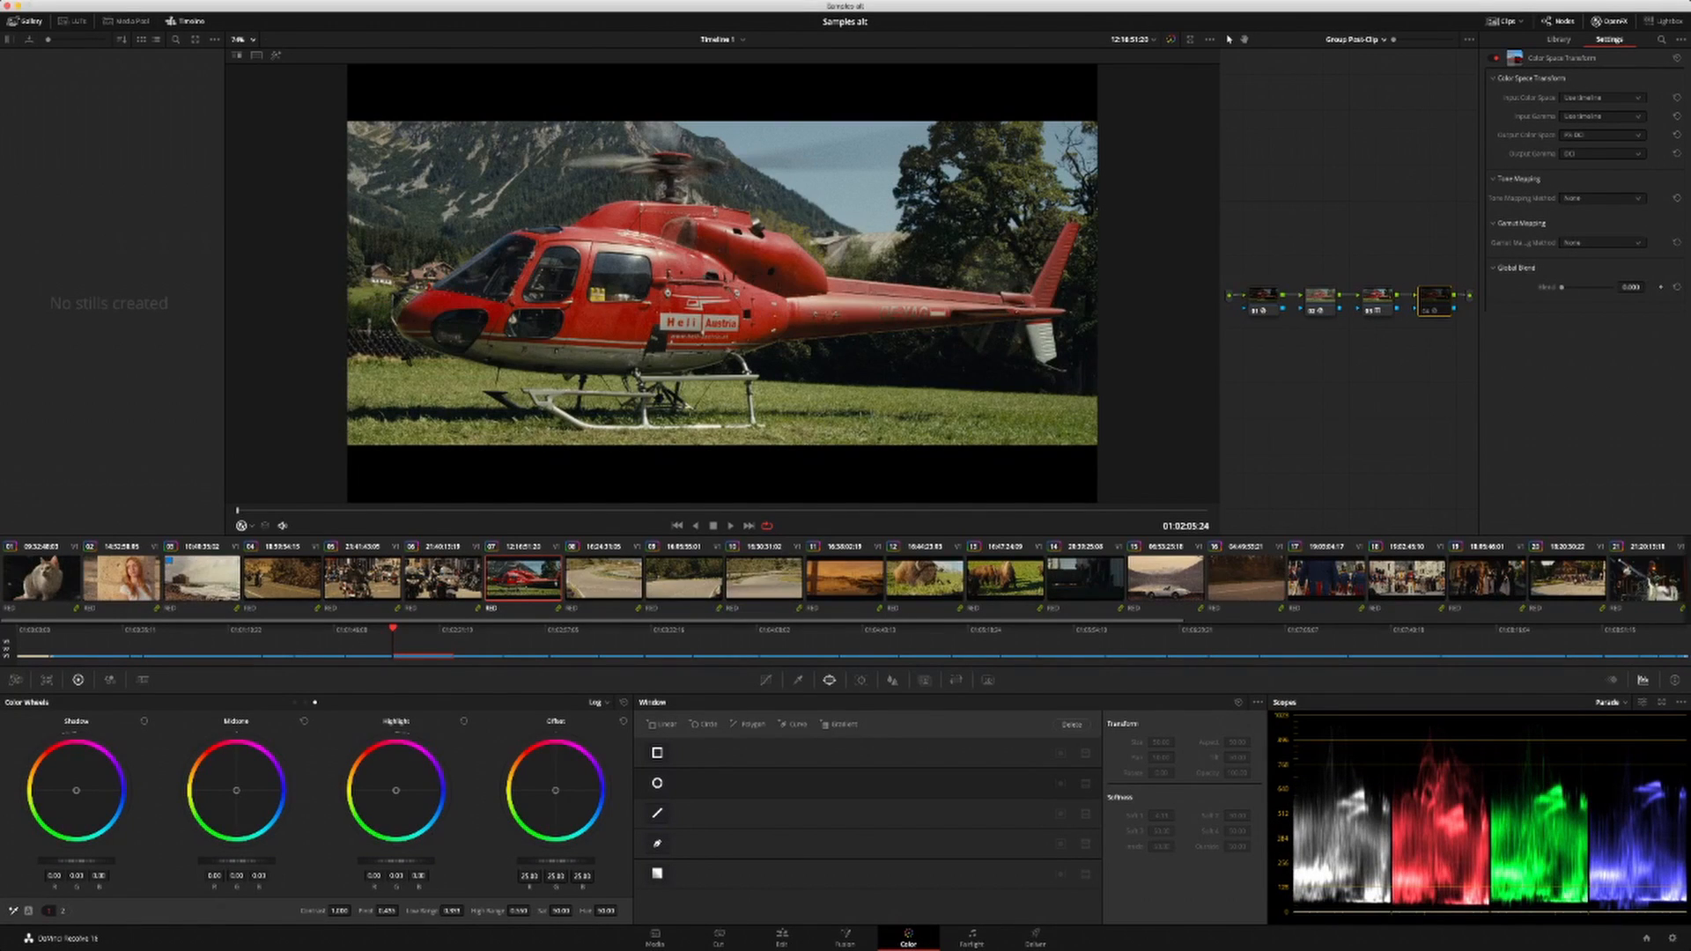
Step: Switch to the clip-level node graph, raise the helicopter clip's overall offset slightly and save the project
key("alt+grave")
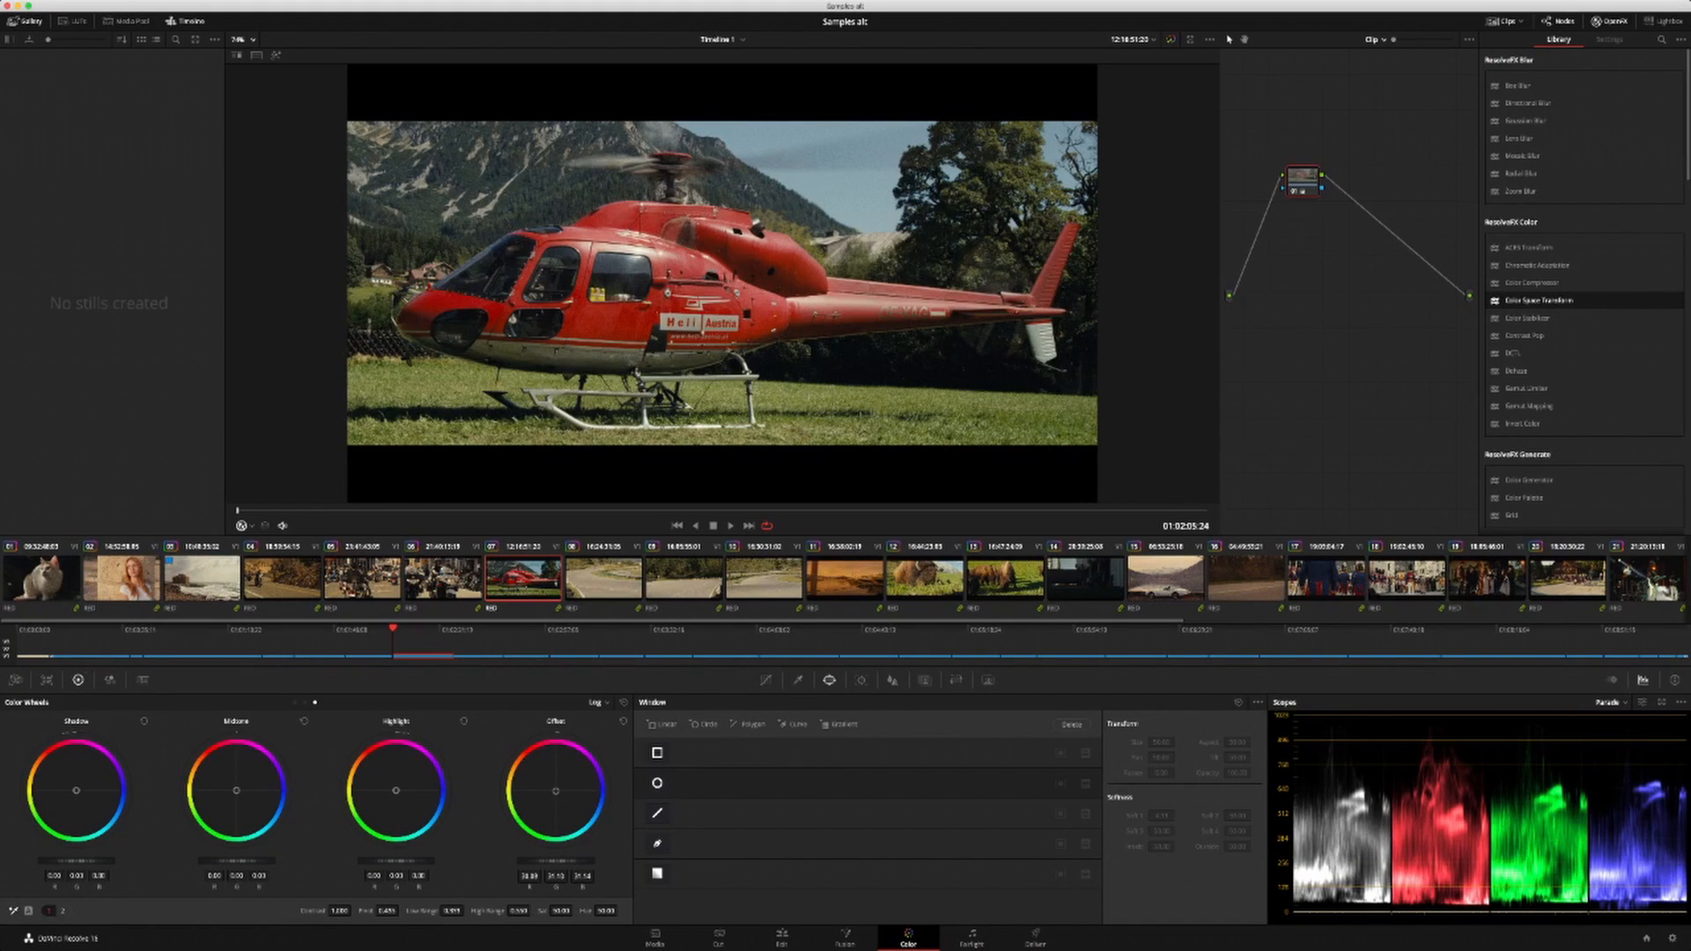
left_click_drag(556, 861, 569, 861)
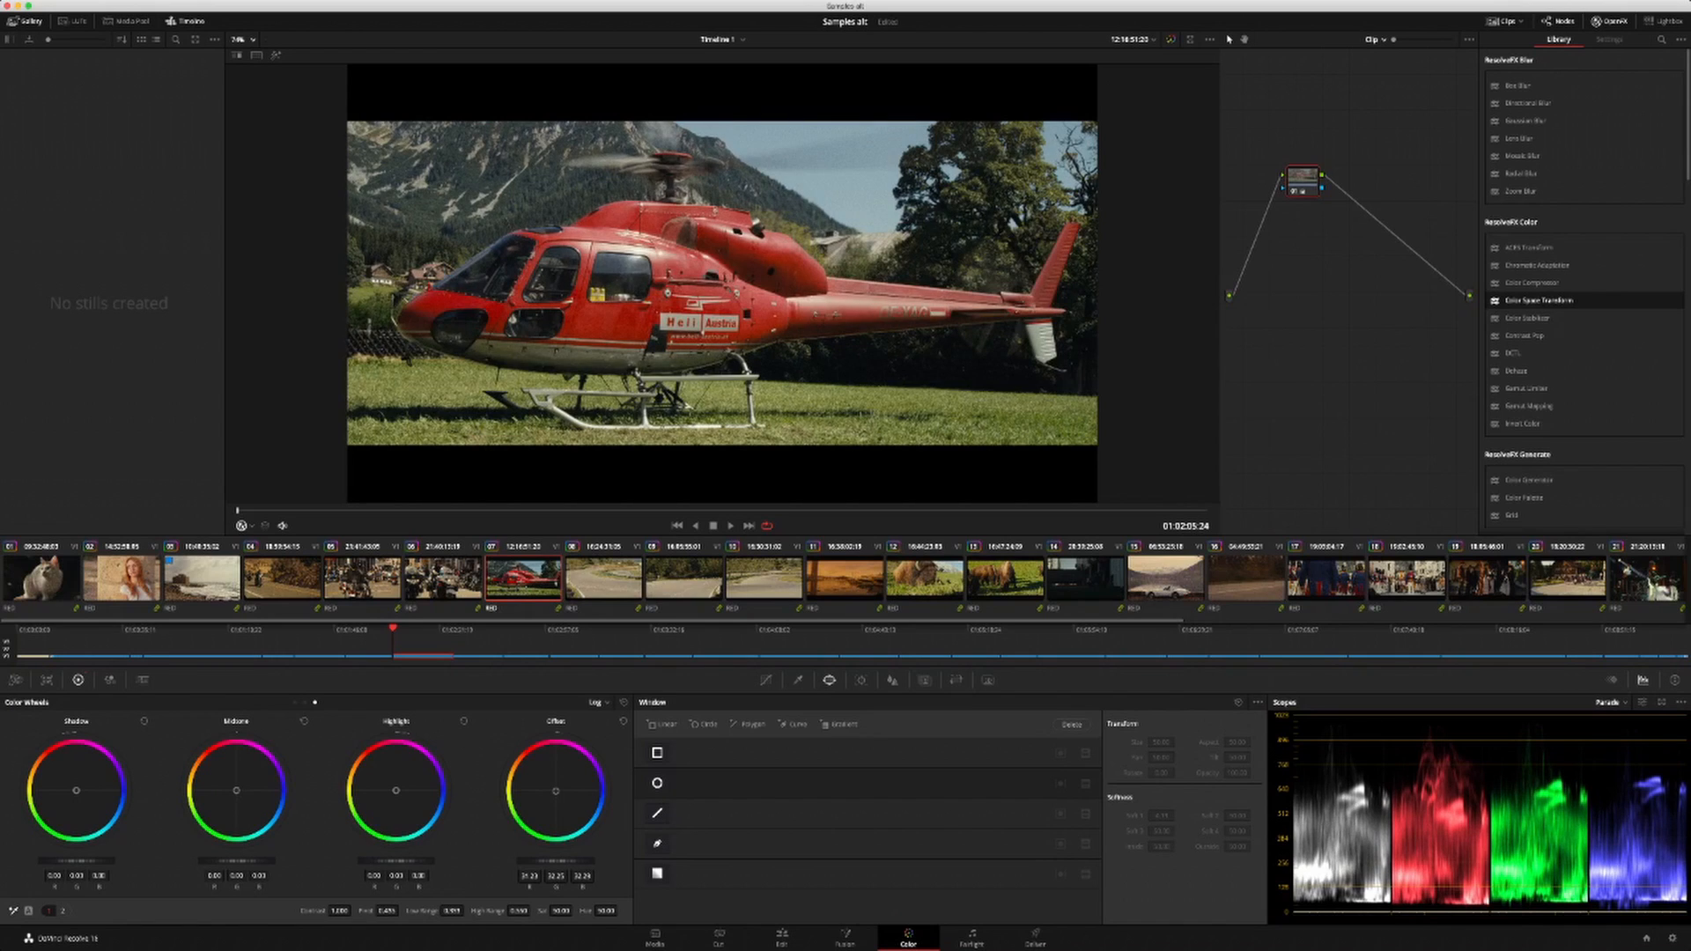
key("super+s")
Step: Lower the overall offset of the red-haired woman clip slightly and fine-tune its offset color balance
left_click(121, 579)
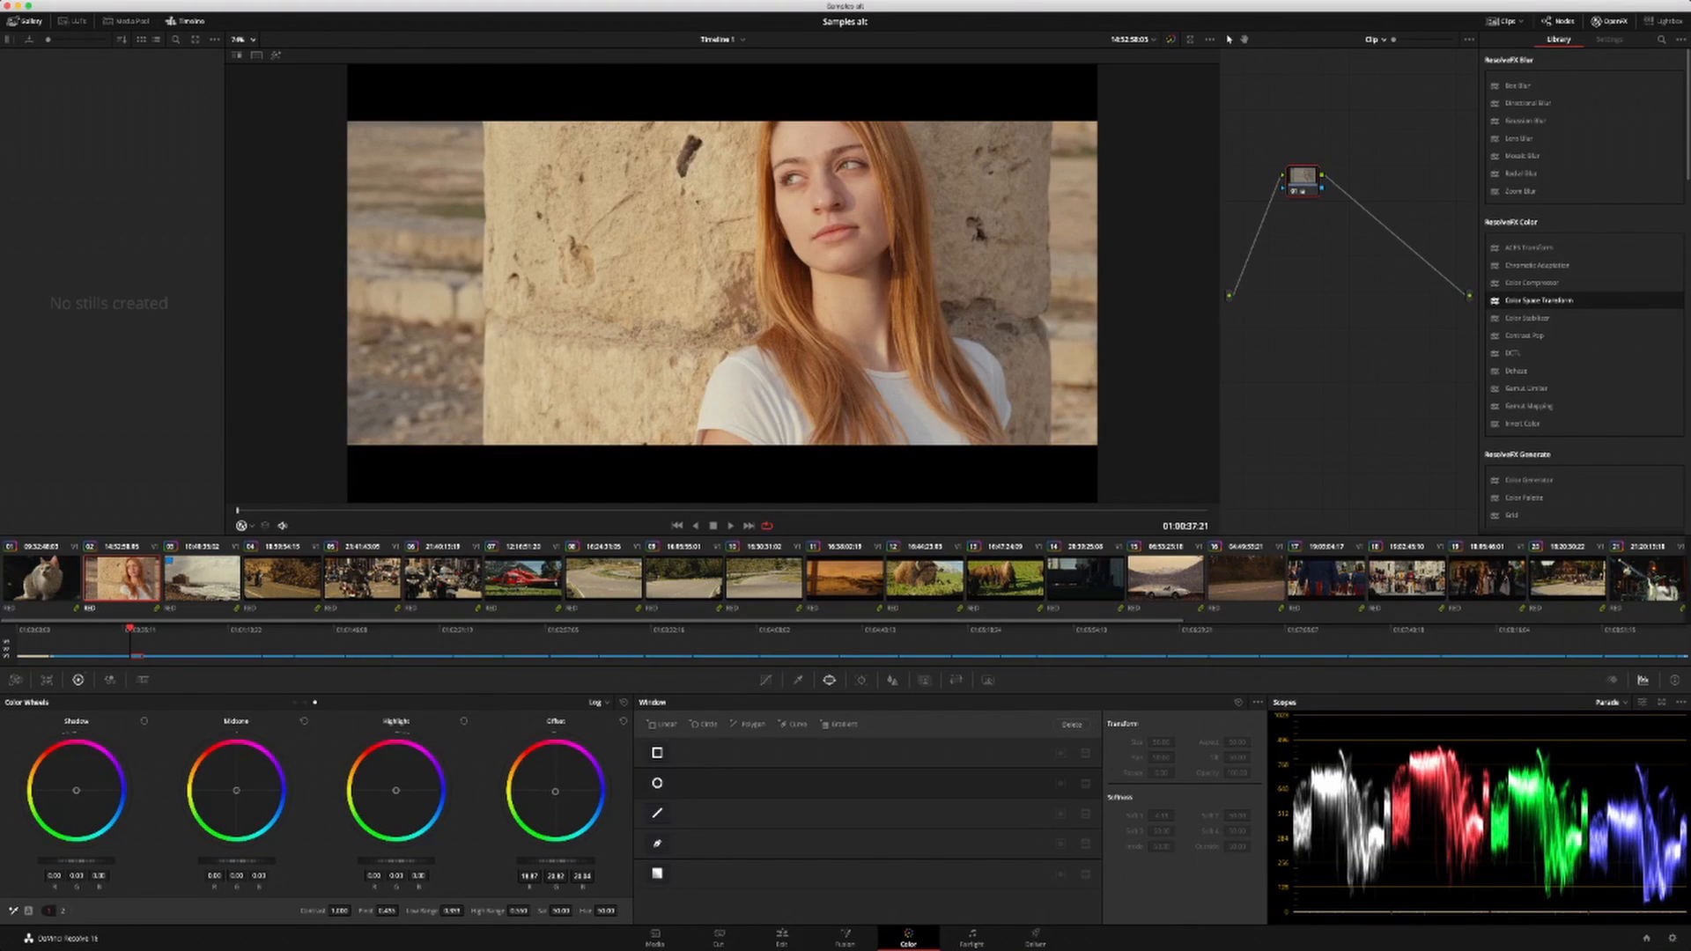
left_click_drag(556, 860, 548, 860)
left_click_drag(555, 790, 556, 792)
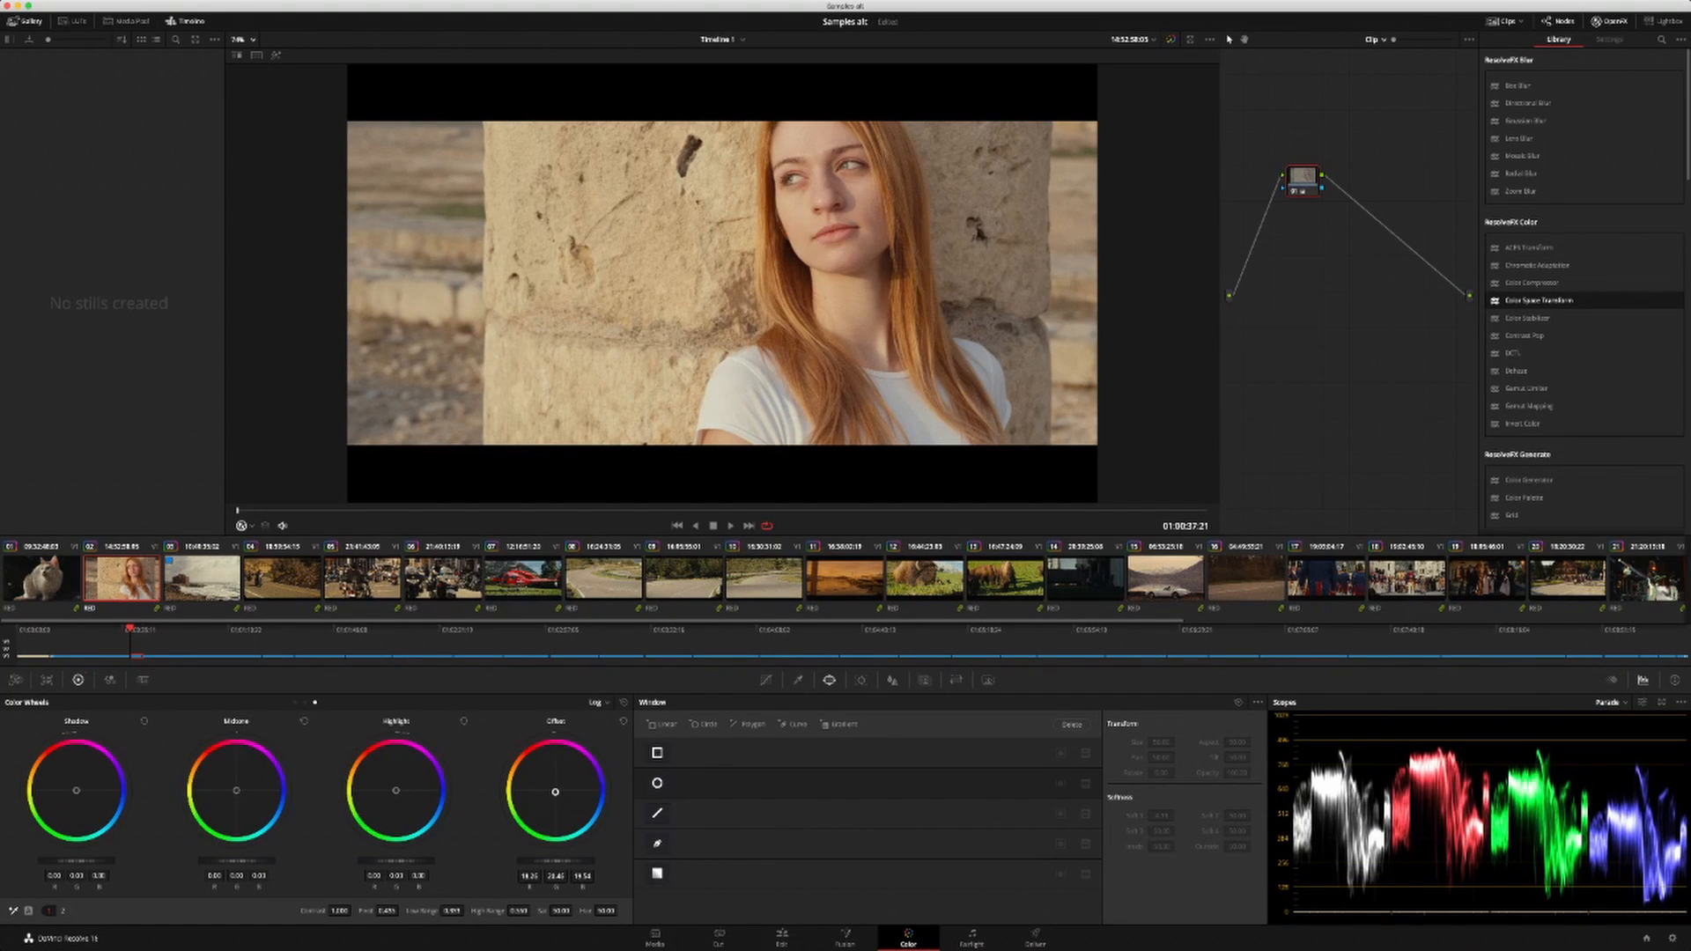
left_click_drag(555, 860, 541, 860)
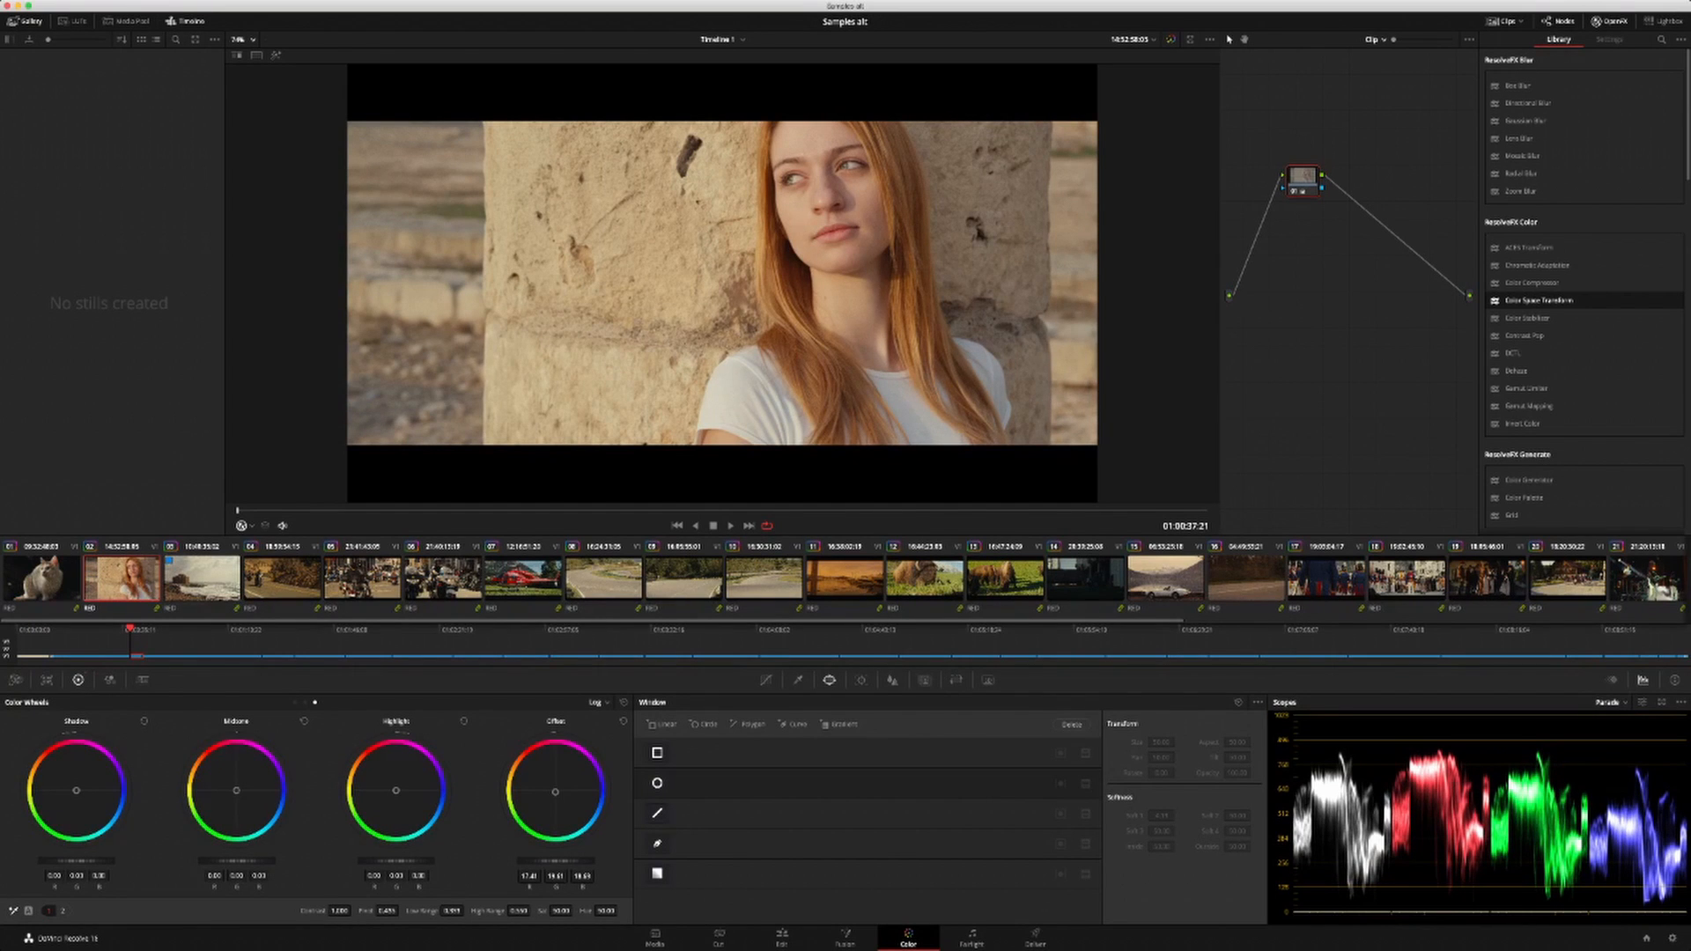
Step: Compare the two bison clips and nudge the offset color balance of the clip with the grazing herd
left_click(1005, 579)
left_click(925, 579)
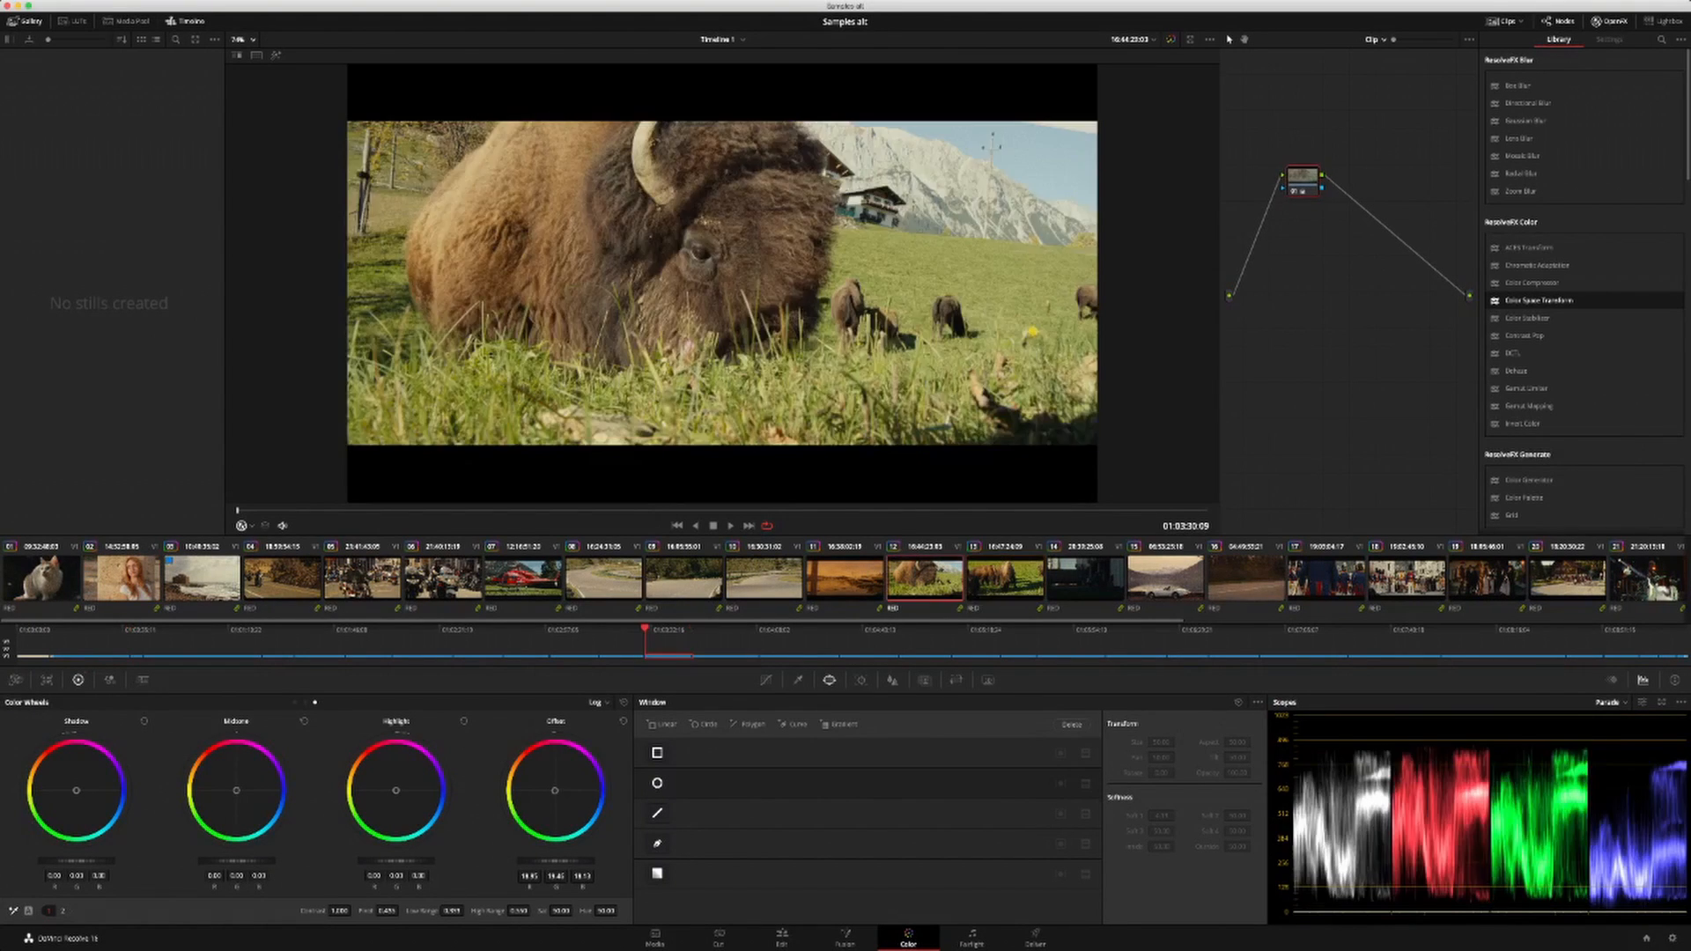
left_click(1005, 579)
left_click_drag(555, 791, 552, 787)
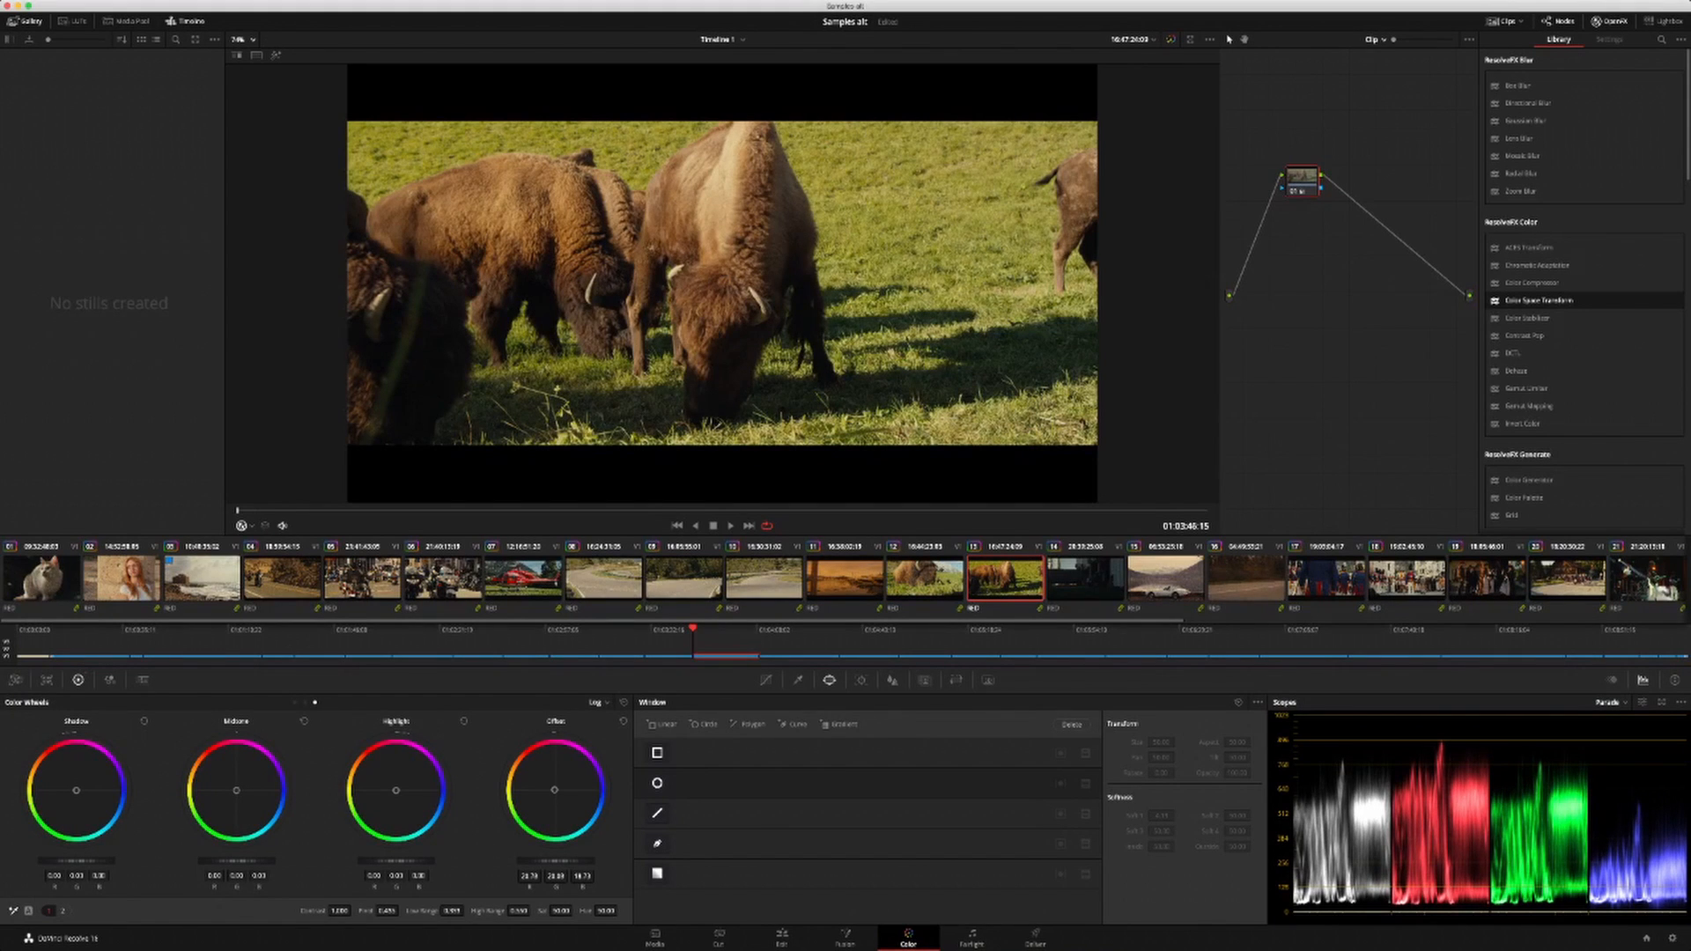
Step: Lower the overall offset of the close-up bison clip slightly and compare it with the grazing herd clip
left_click(845, 579)
left_click(924, 579)
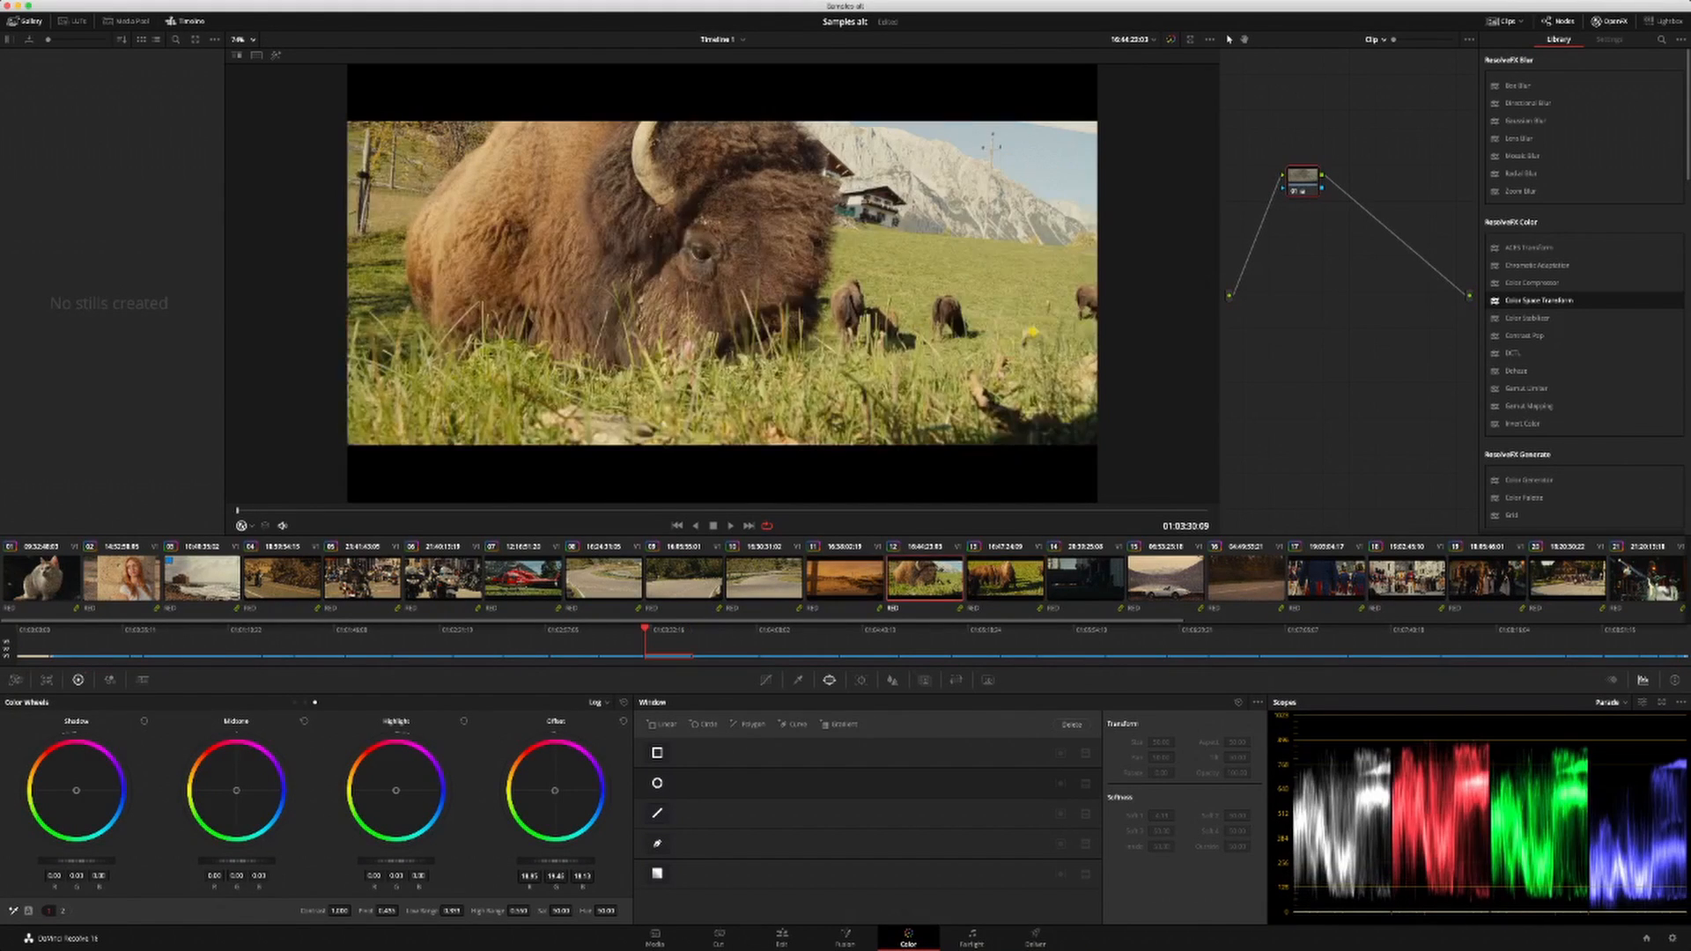
left_click_drag(555, 861, 539, 860)
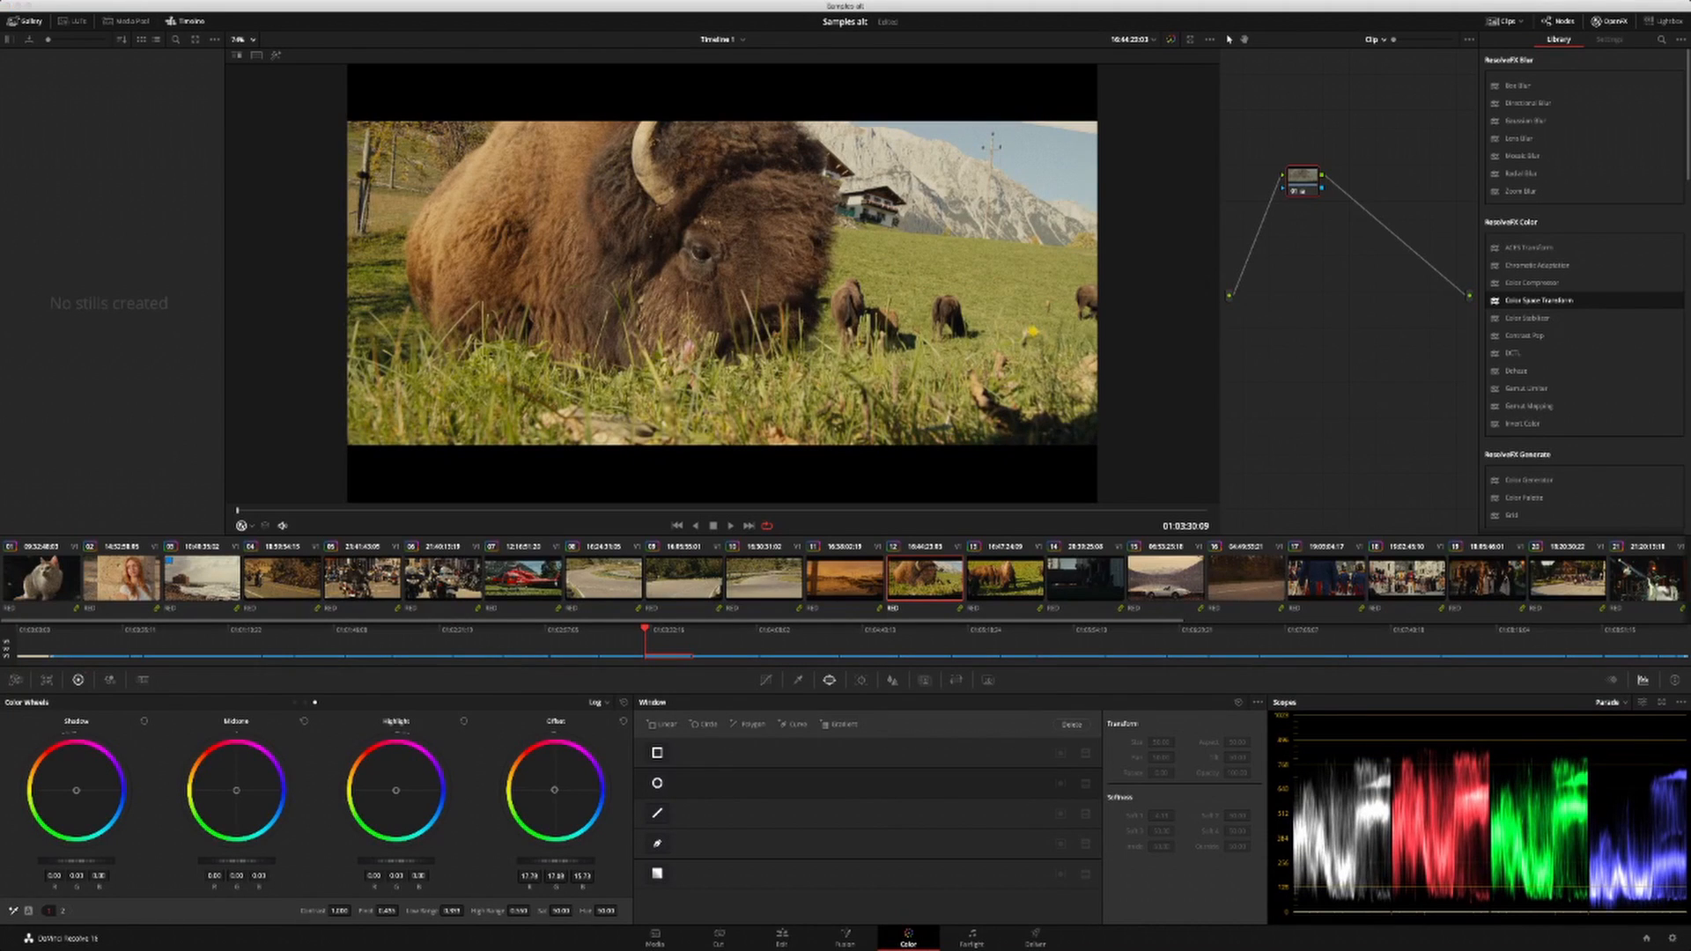
left_click(1005, 578)
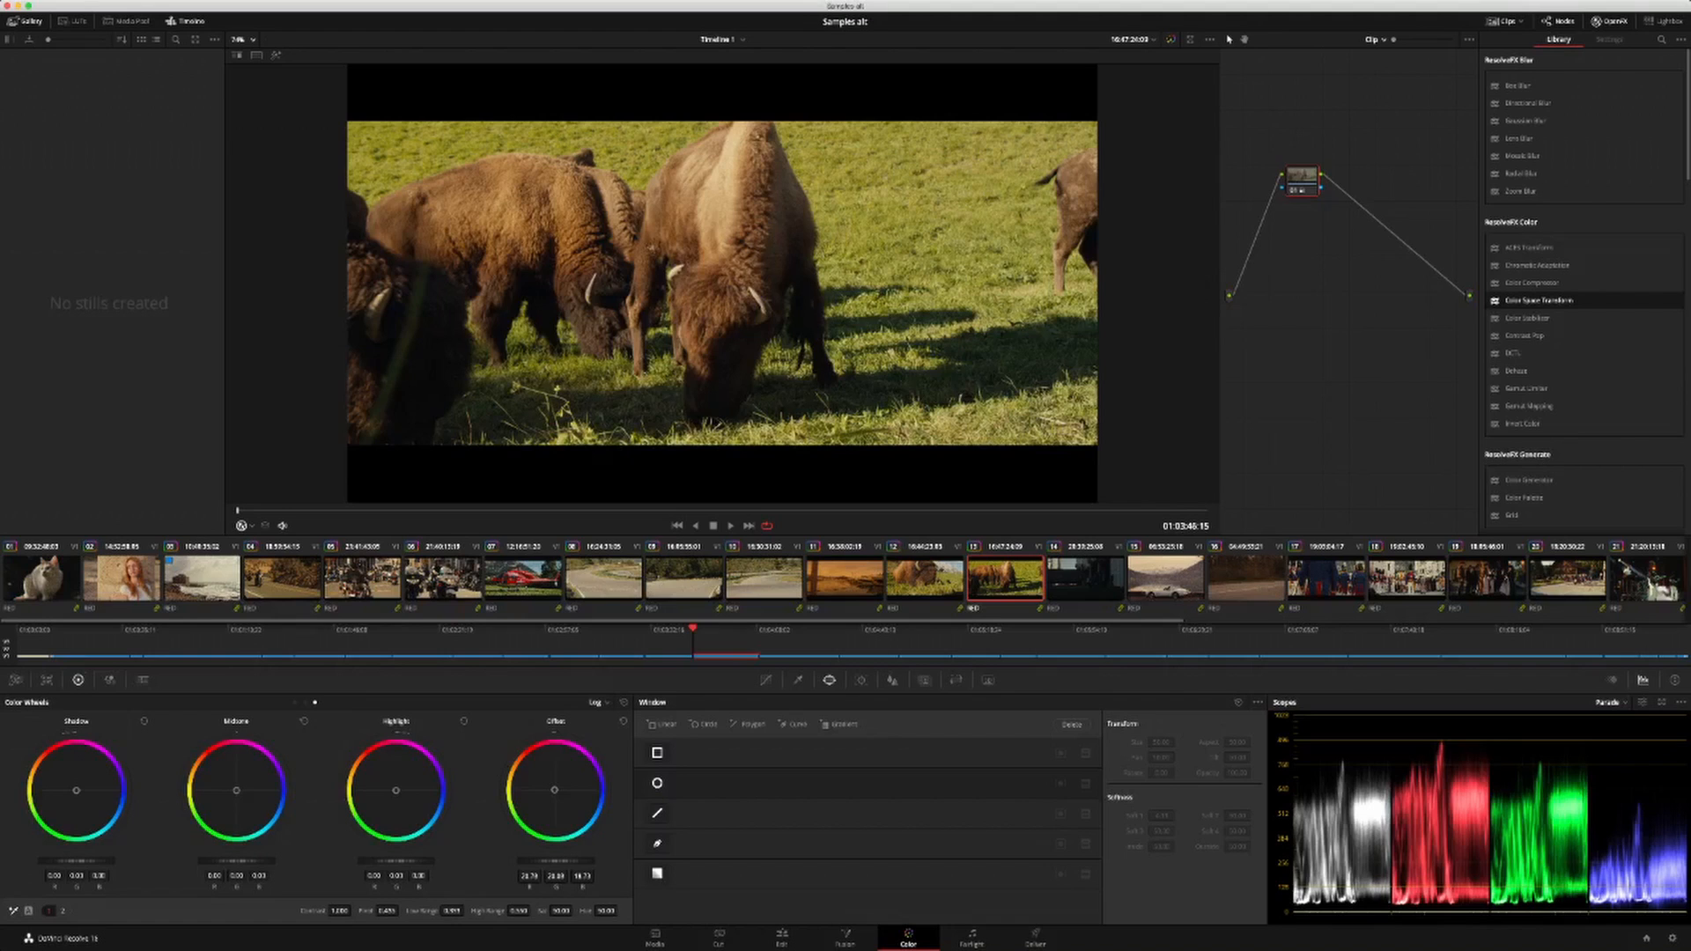
Step: Fine-tune the close-up bison clip's offset color balance and slightly lower the overall offset of both bison clips
left_click(925, 579)
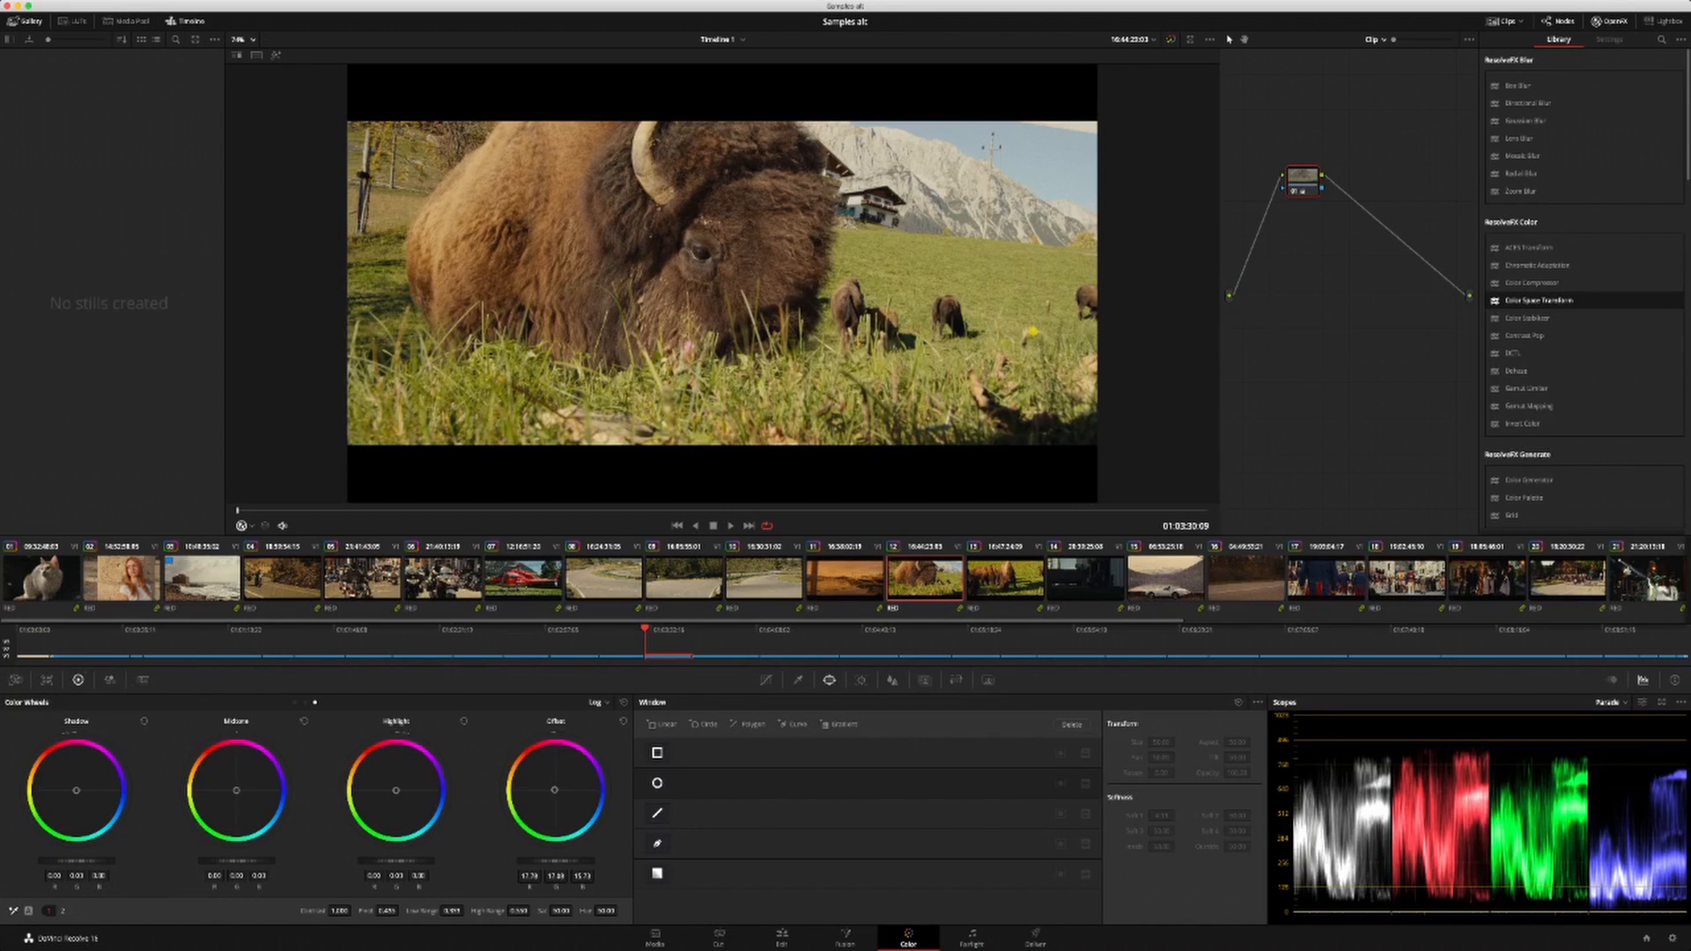
left_click_drag(554, 790, 555, 791)
key("Down")
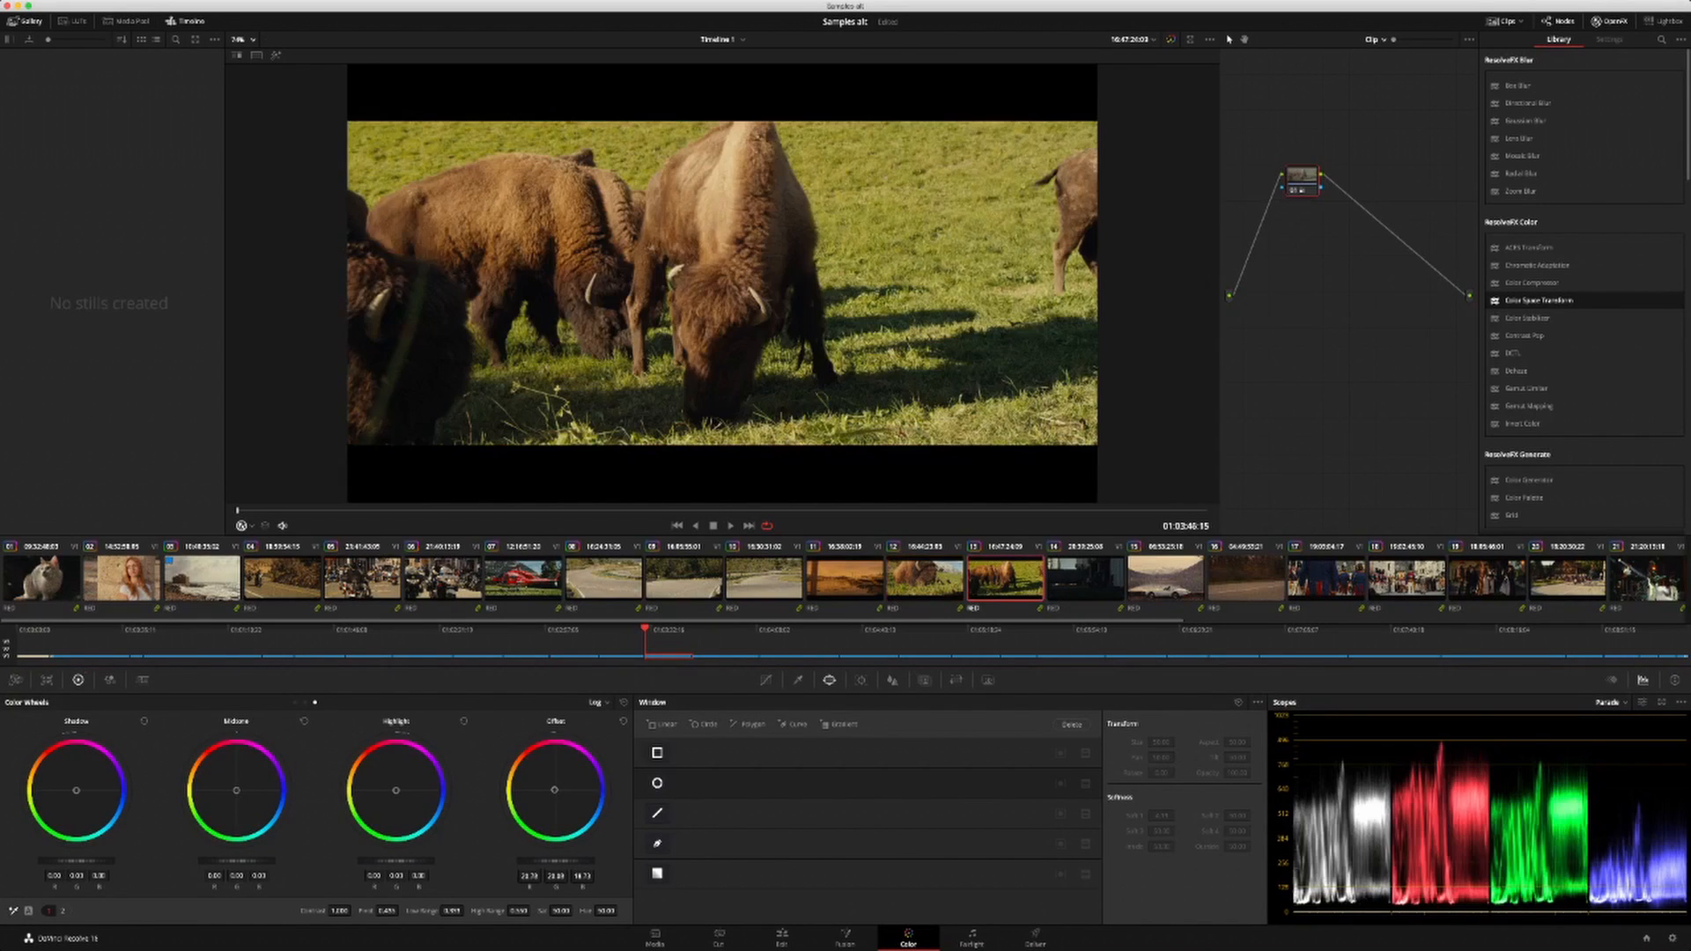
key("Up")
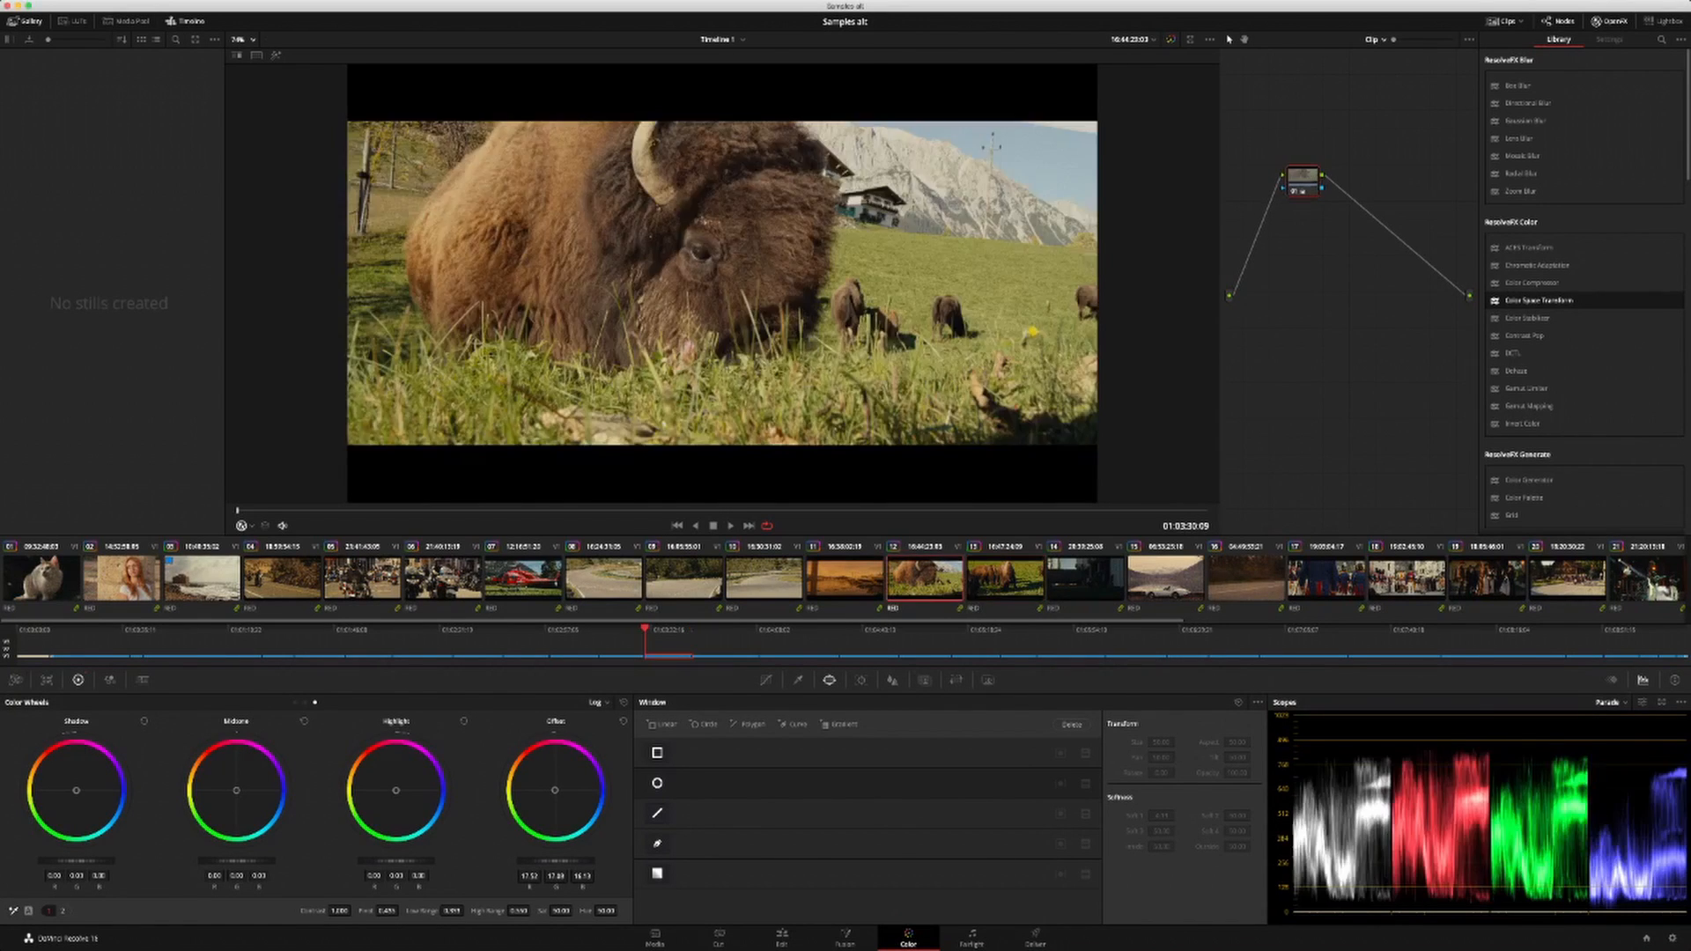
key("Down")
left_click_drag(556, 861, 544, 861)
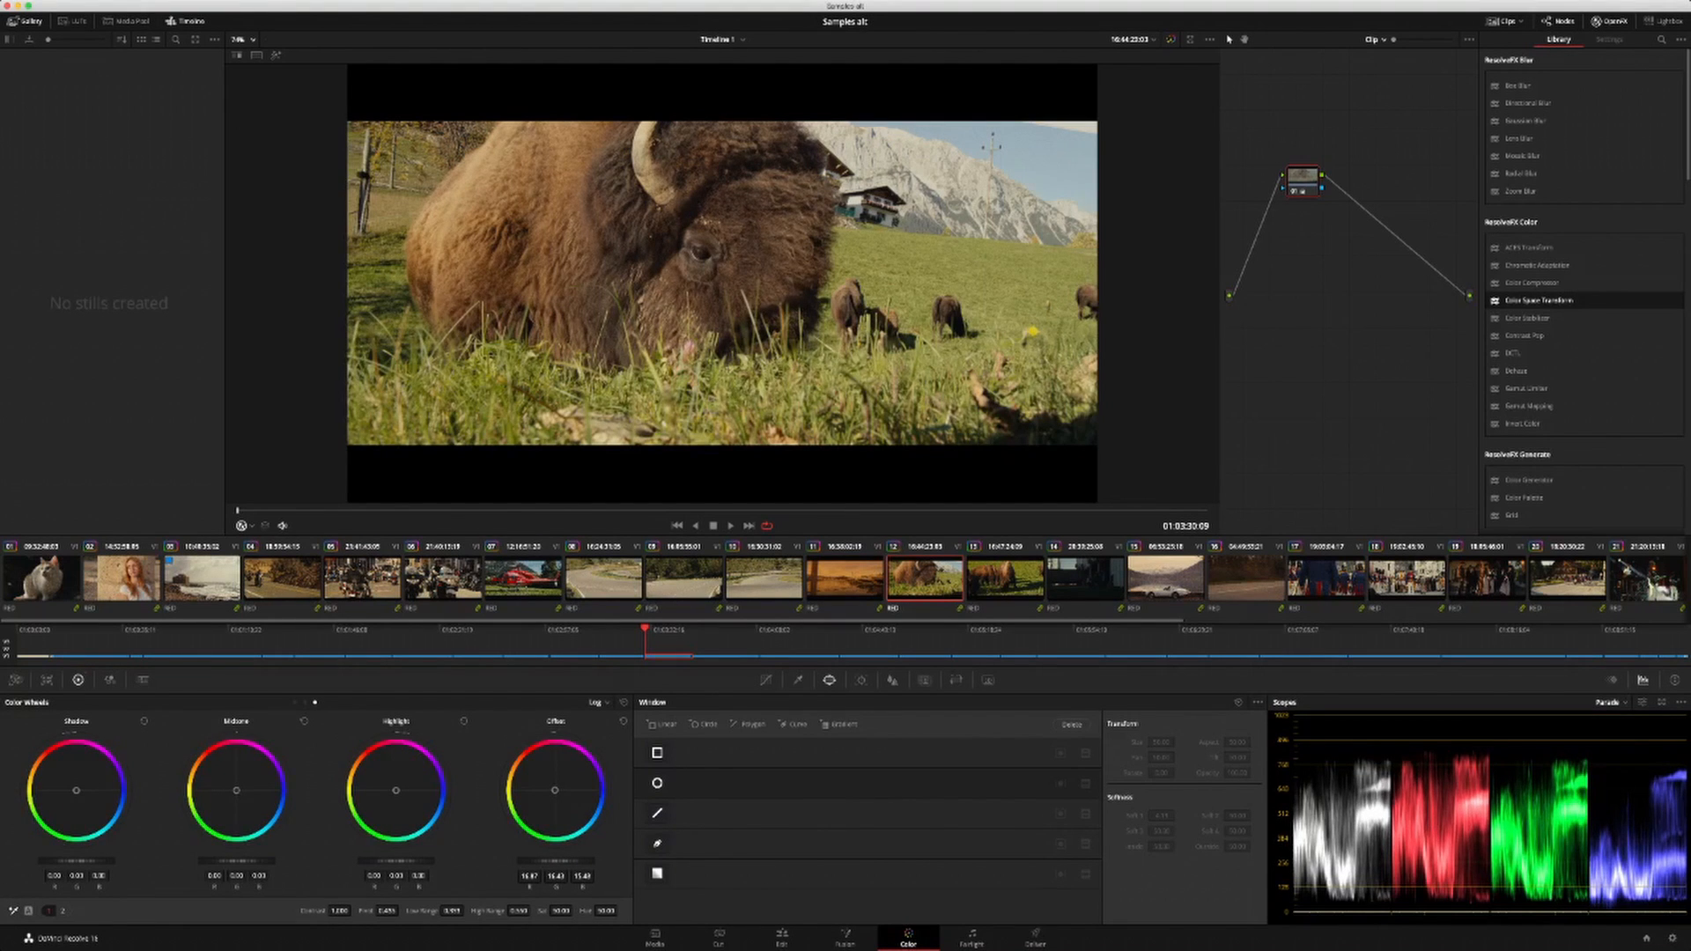
key("Down")
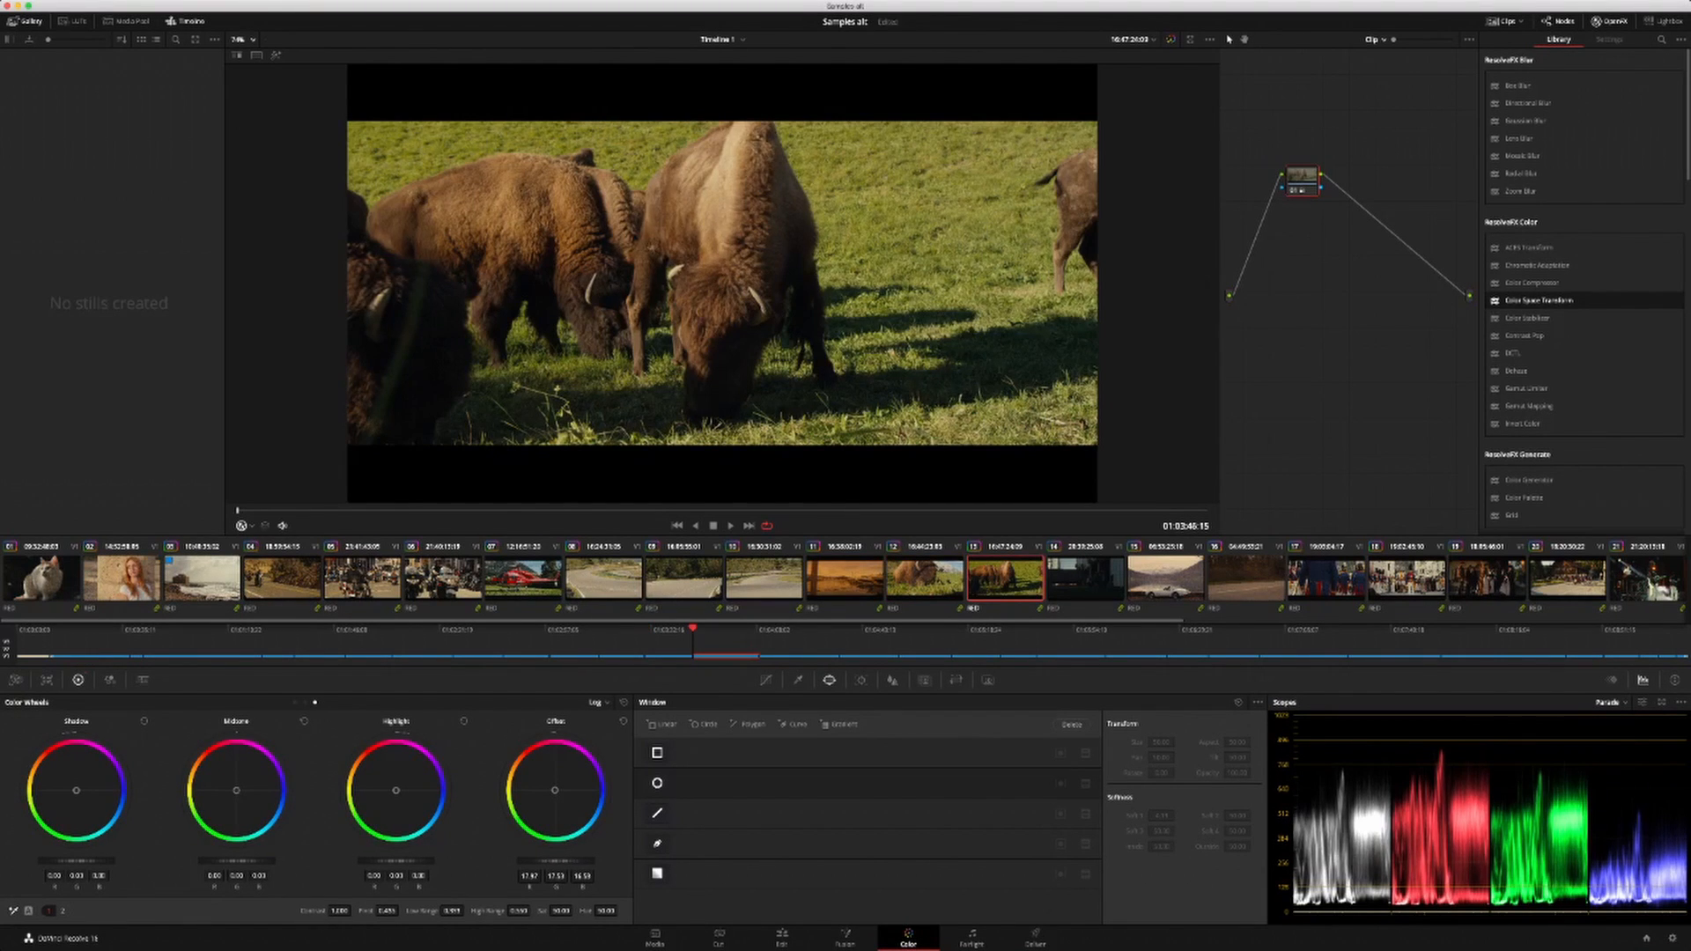
Step: Review the herd clip full screen and play part of the blue truck clip
key("alt+f")
key("alt+f")
key("Down")
mouse_move(927, 511)
left_mouse_down()
mouse_move(995, 511)
mouse_move(744, 511)
left_mouse_up()
key("space")
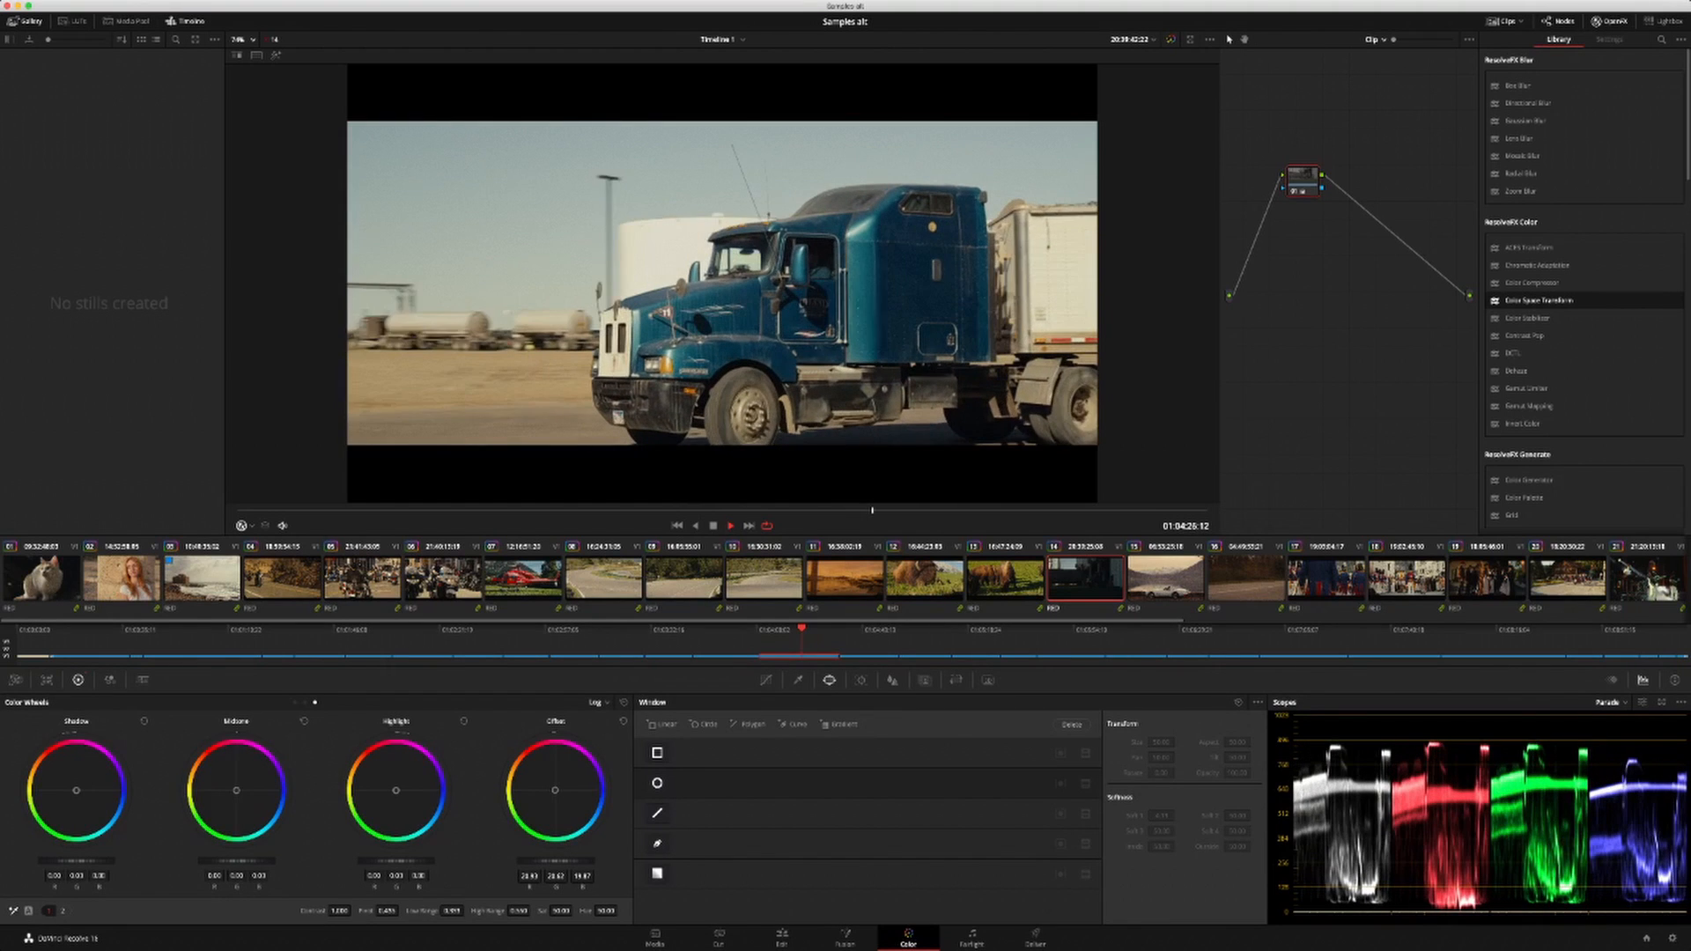
key("space")
key("Down")
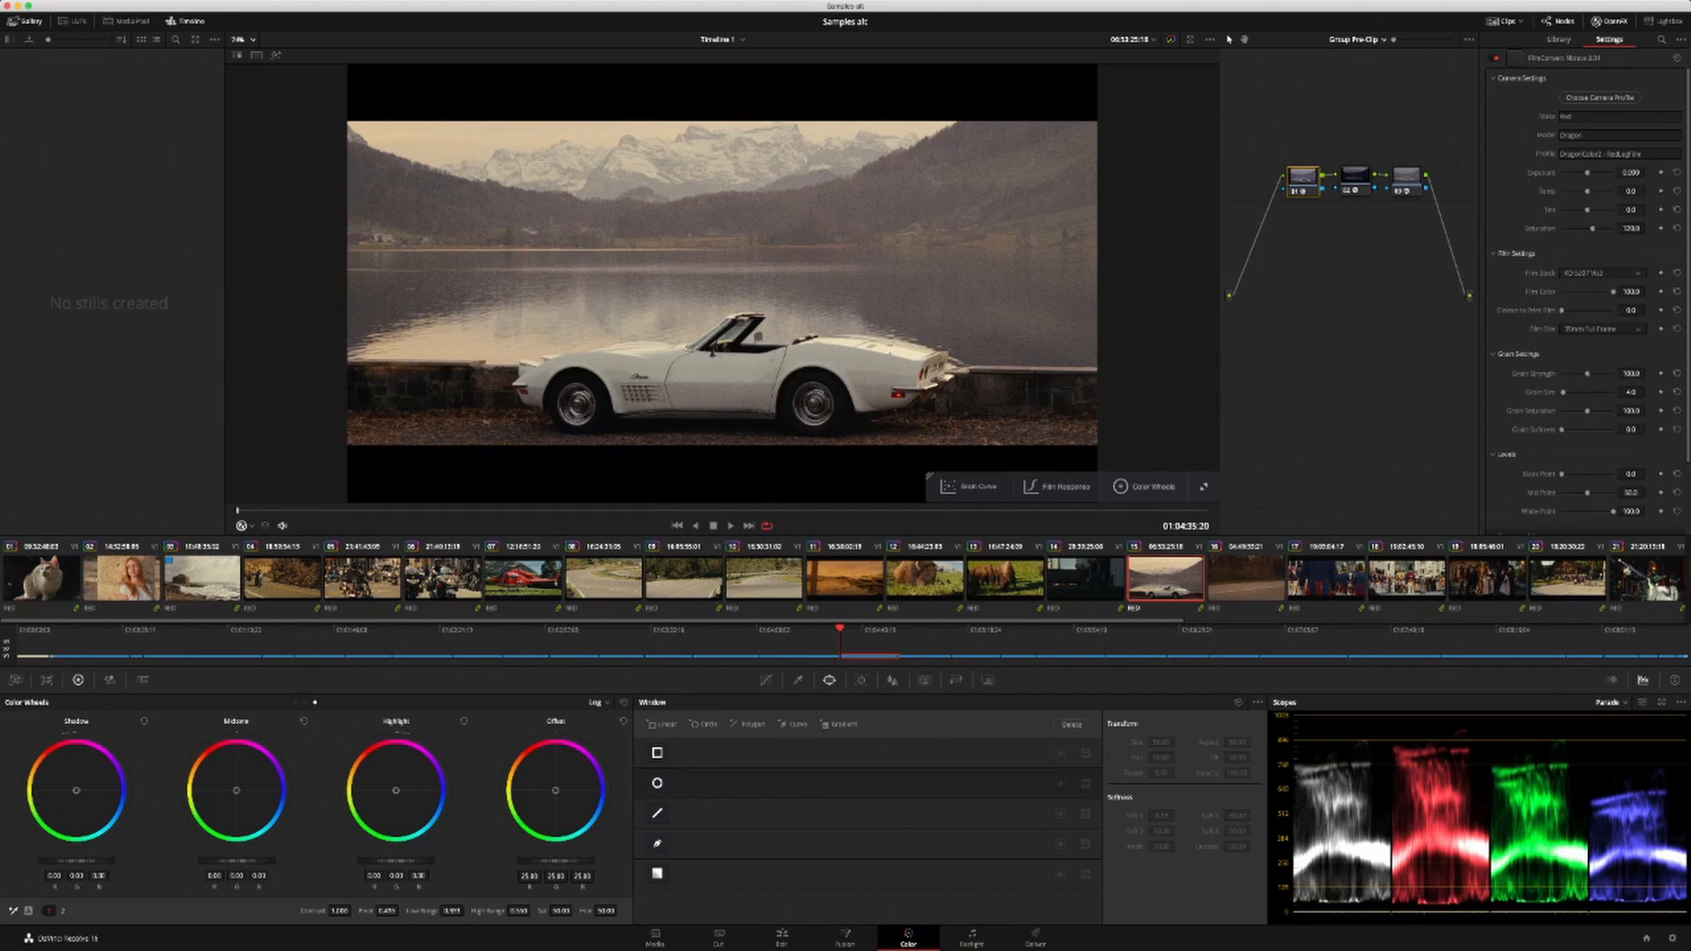
Step: Reset the FilmConvert saturation on the first group pre-clip node to 100
left_click(1406, 177)
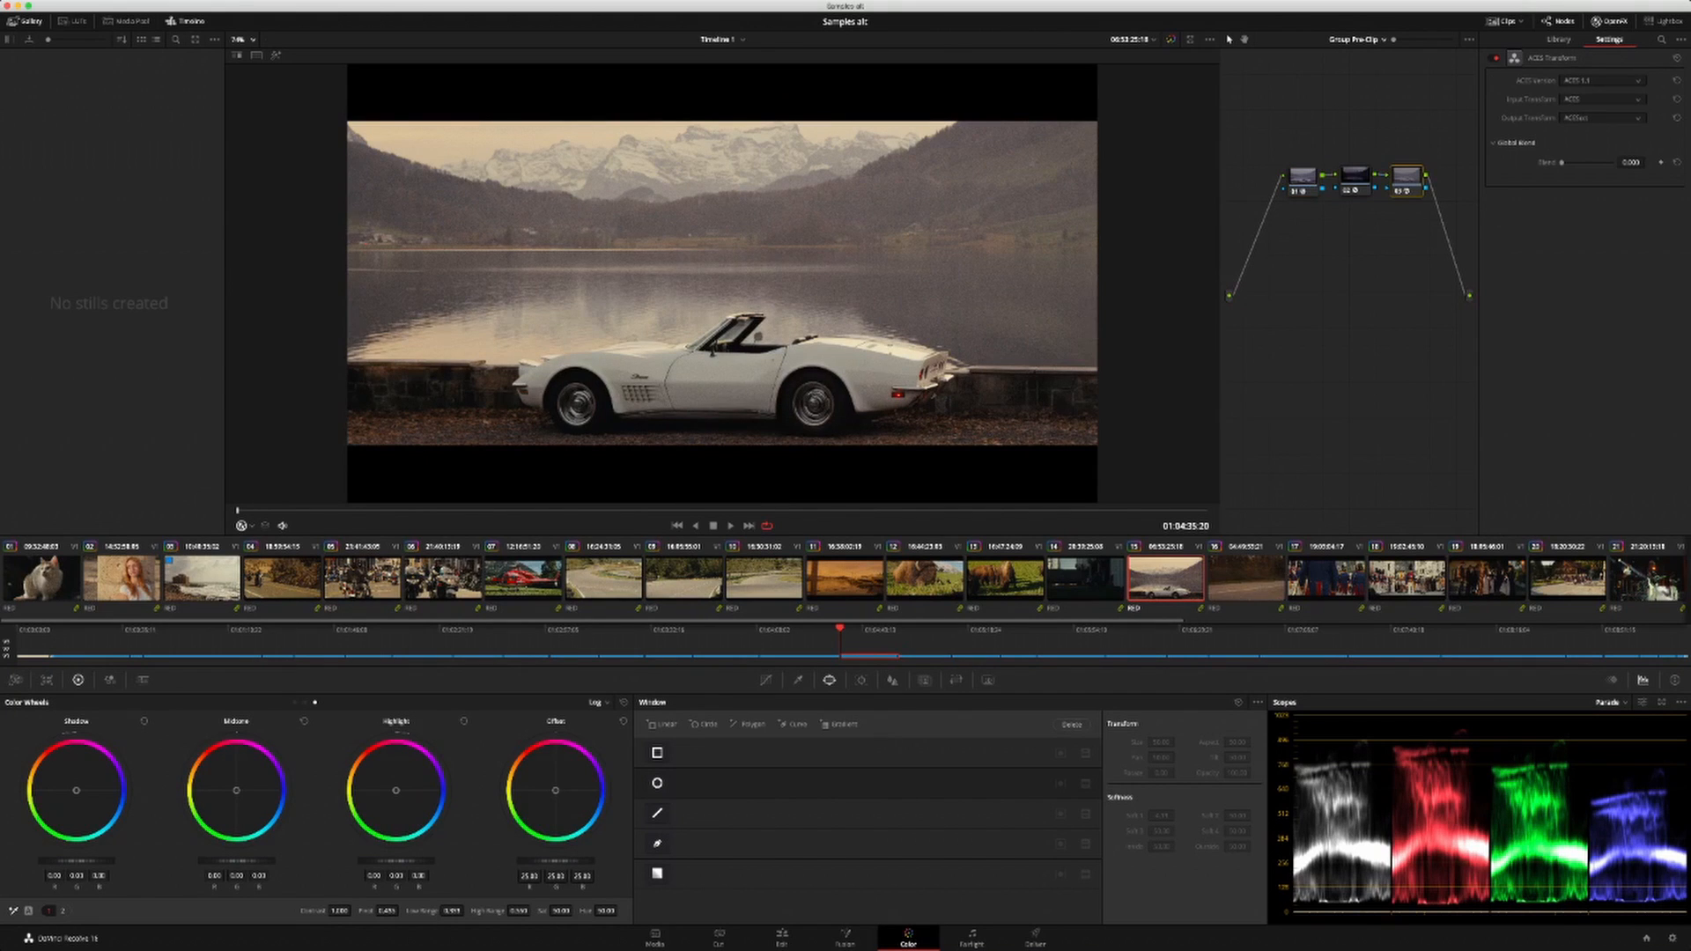
left_click(1356, 177)
left_click(1304, 177)
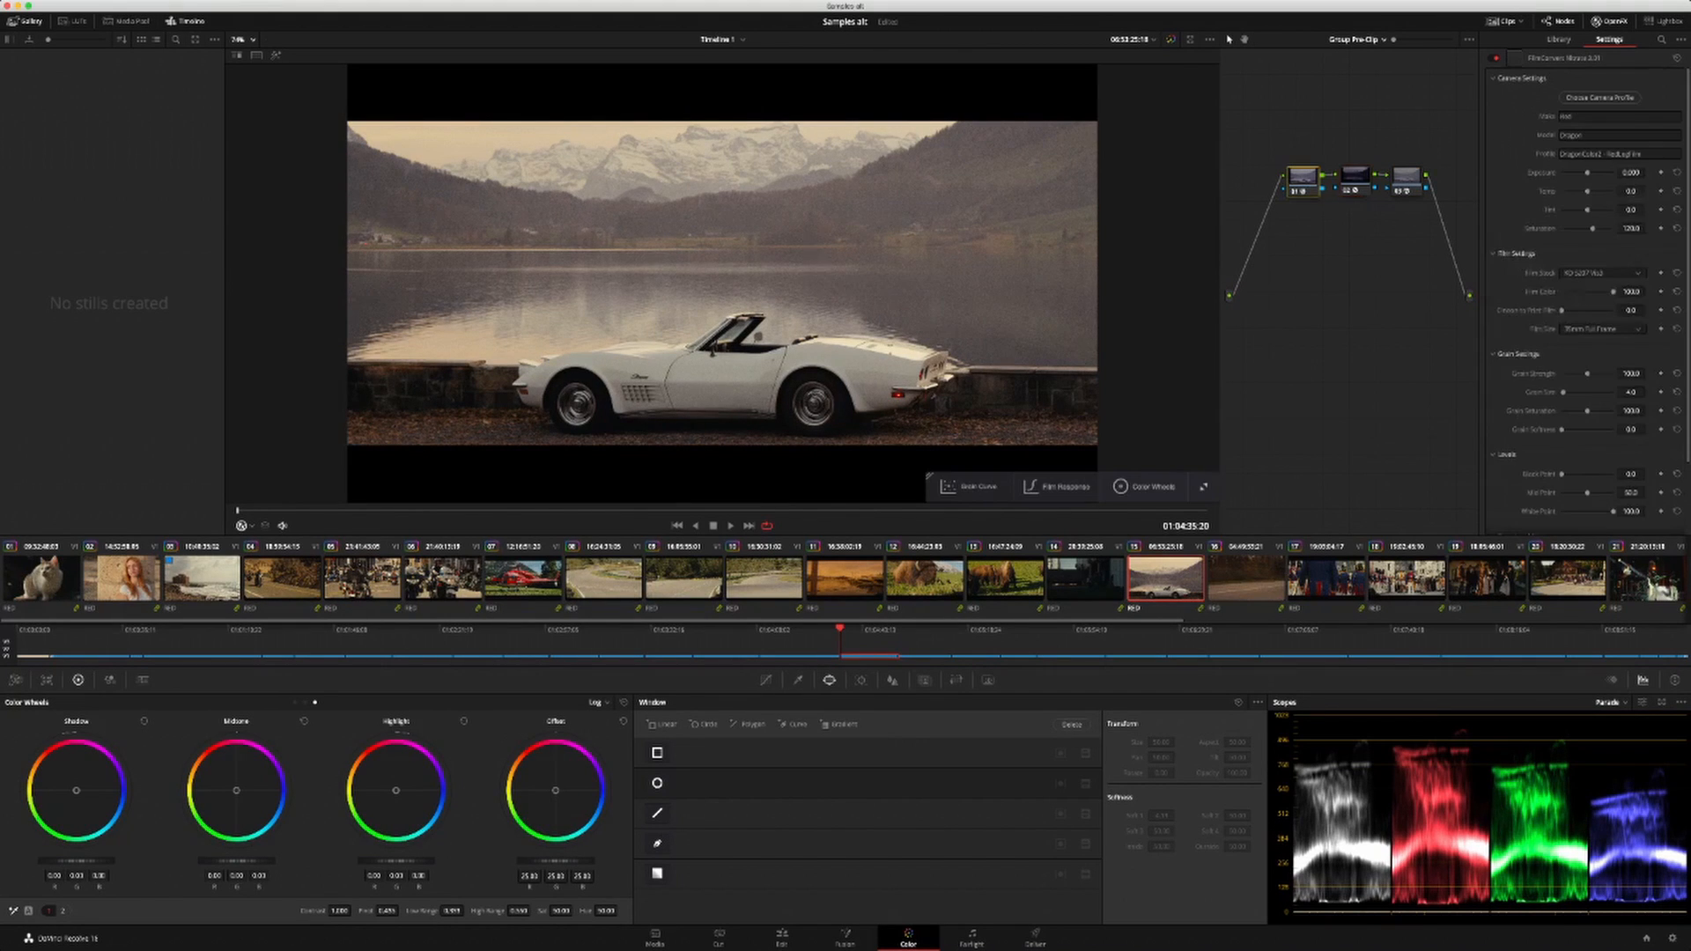
left_click(1676, 228)
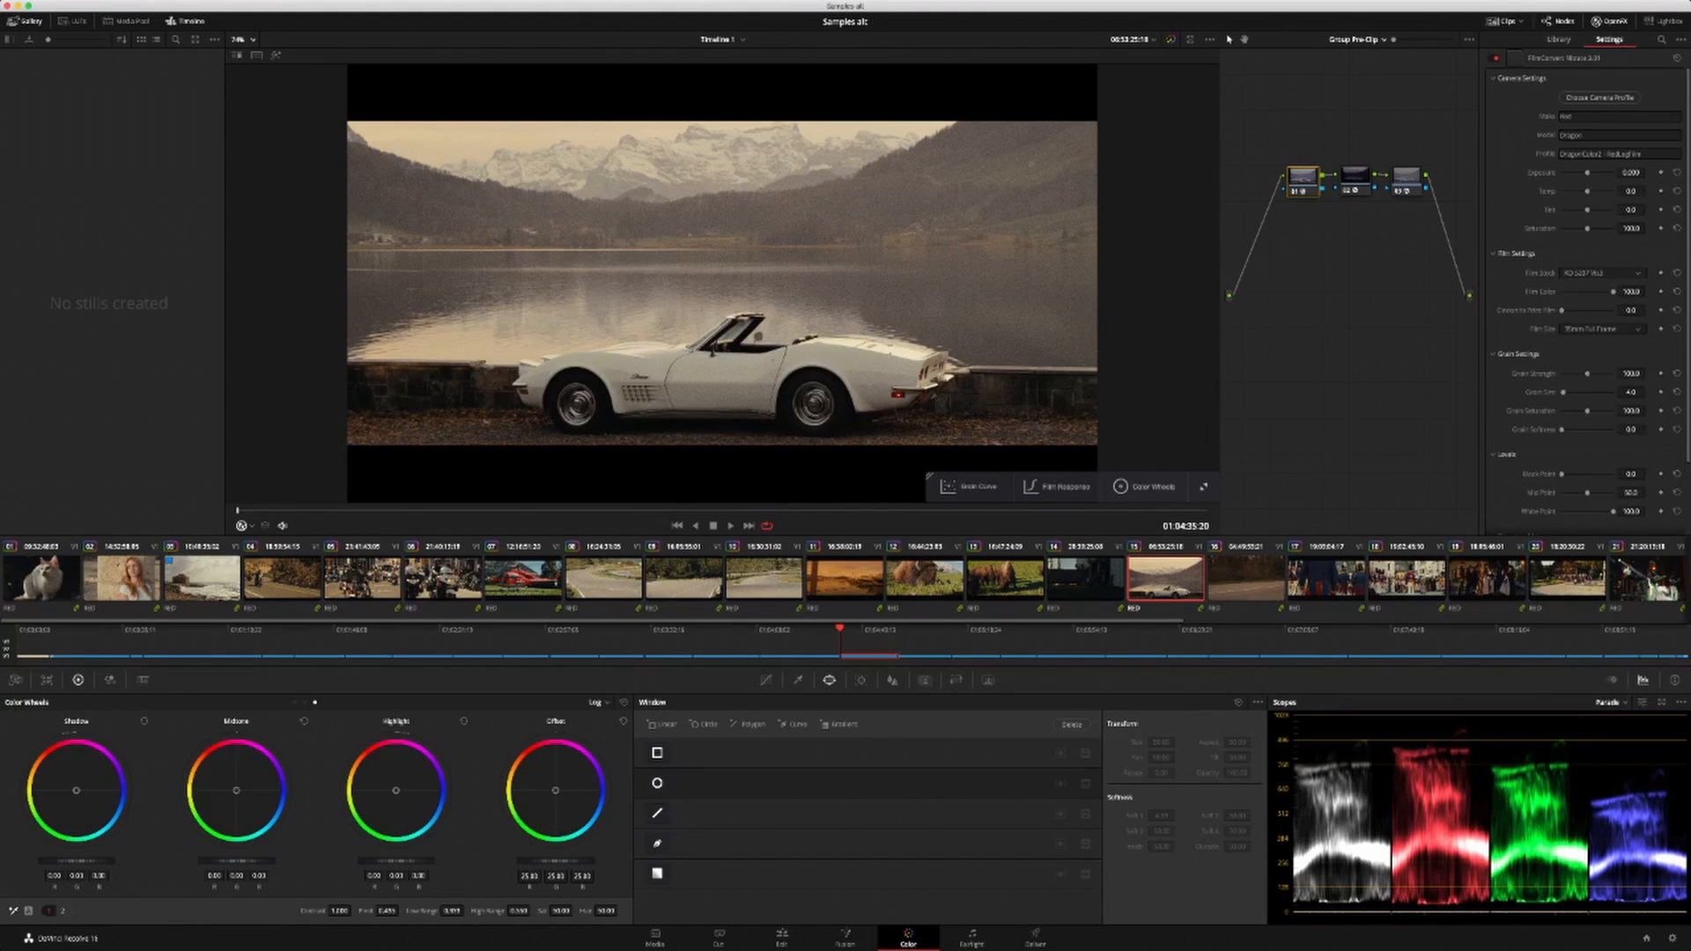
Step: Examine the saturation on the bison, racetrack and helicopter clips, viewing the latter two full screen
left_click(1005, 579)
left_click(924, 579)
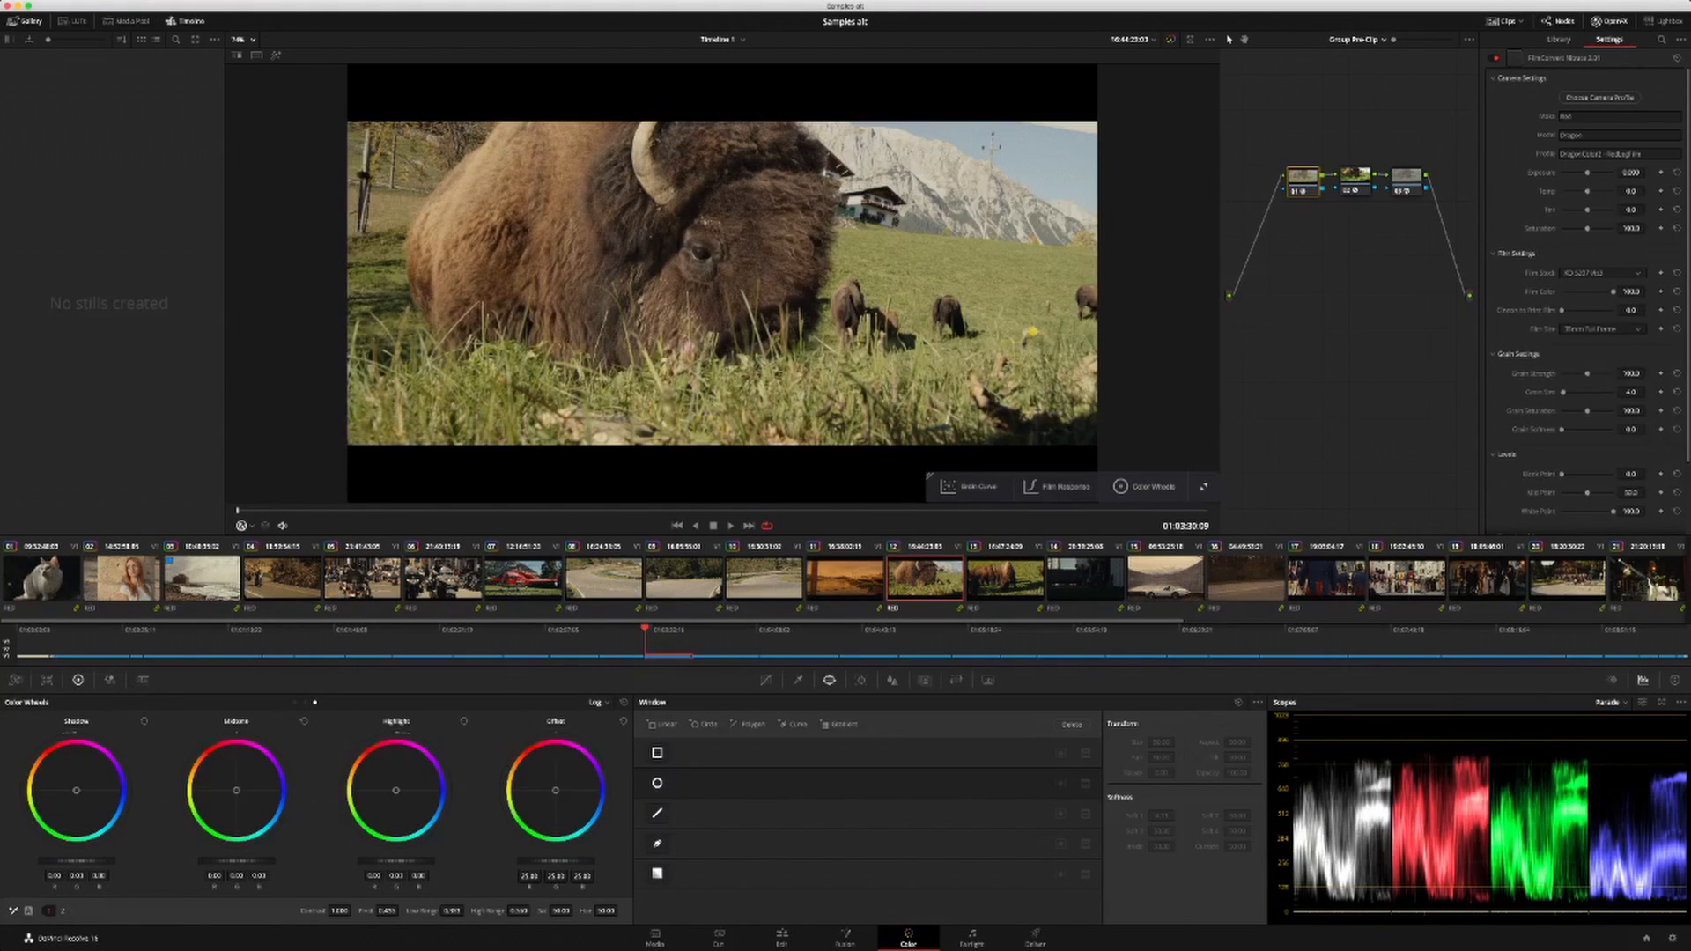
left_click(844, 578)
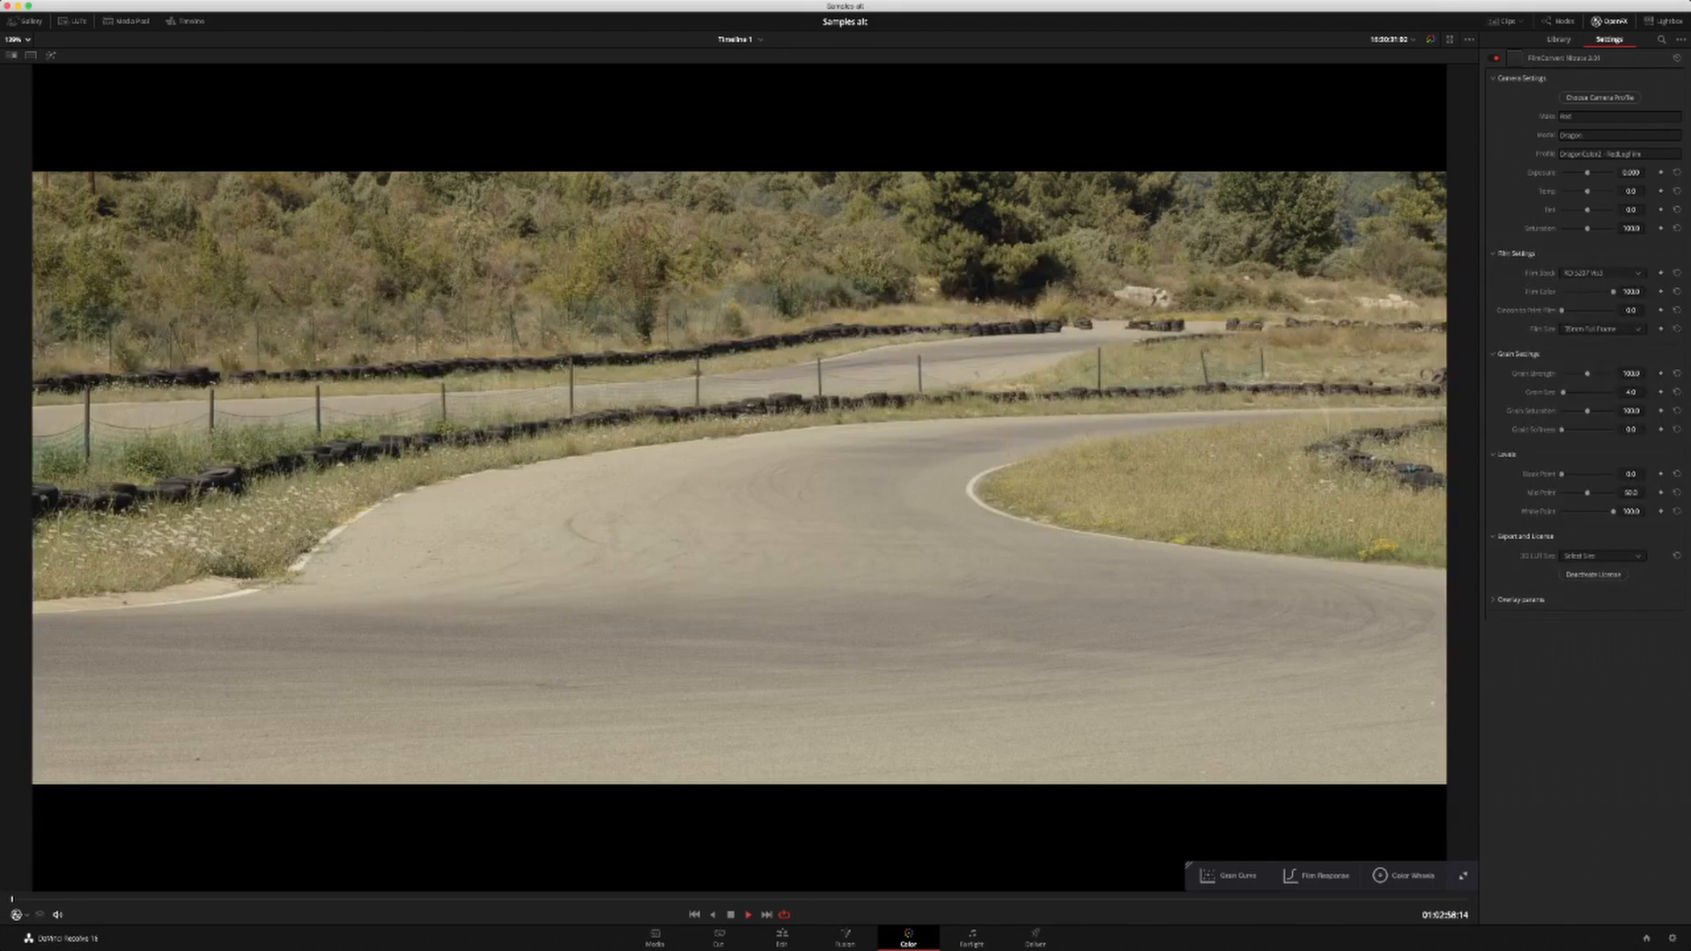
key("Up")
key("Up")
key("Up")
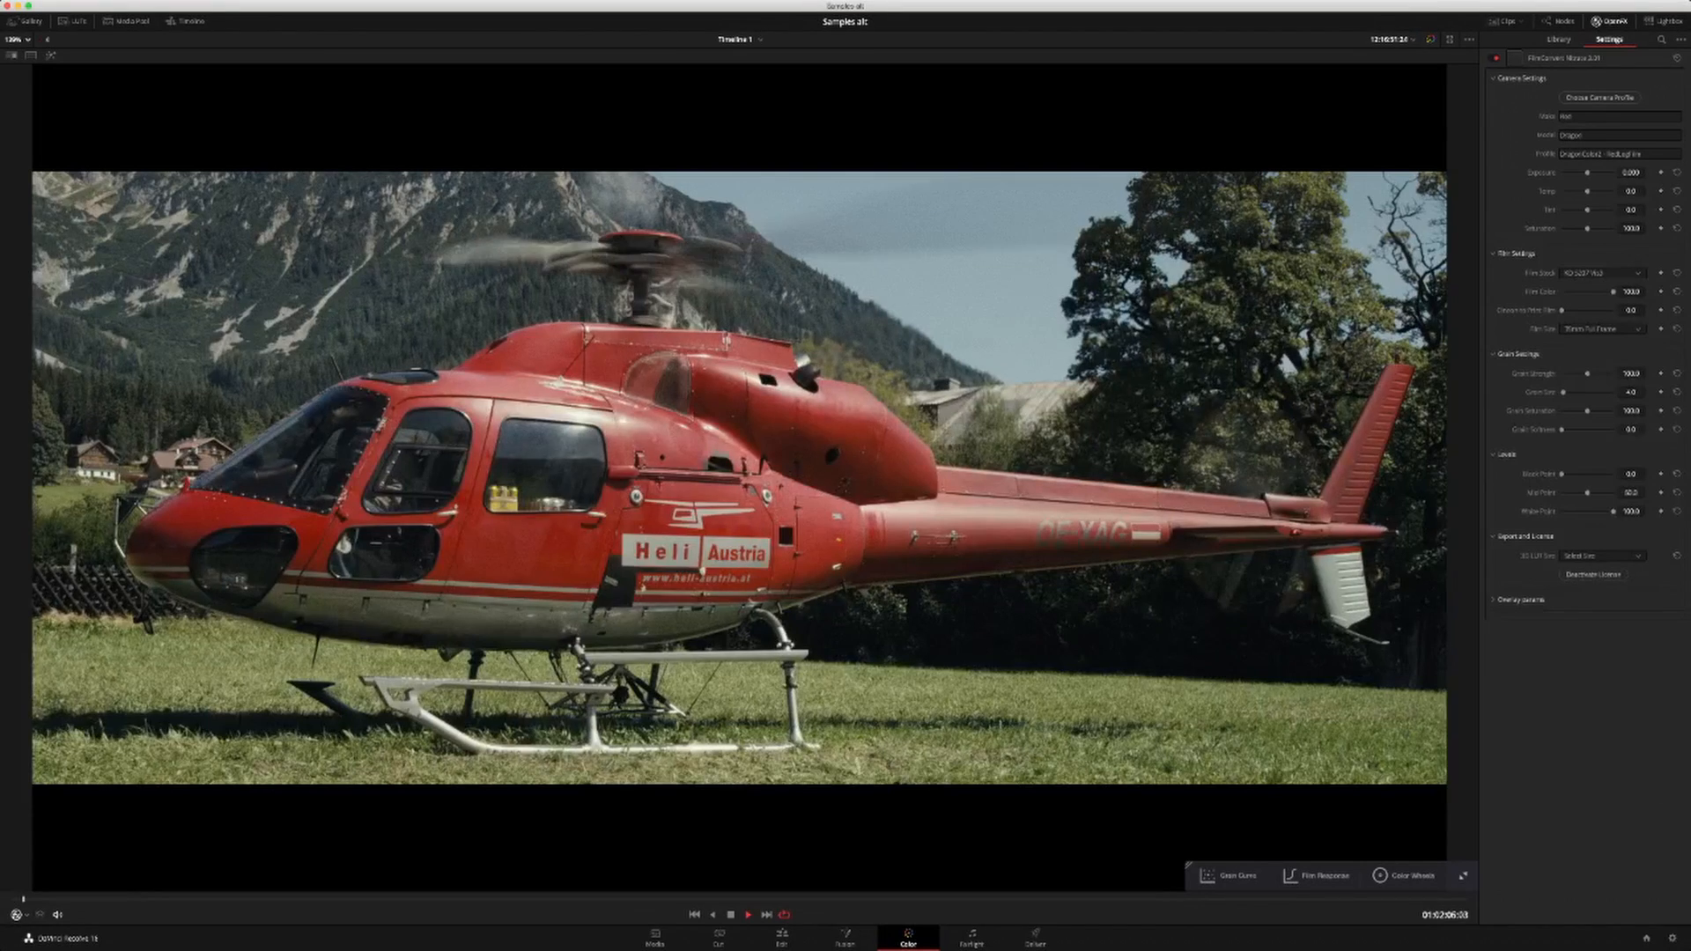
key("alt+f")
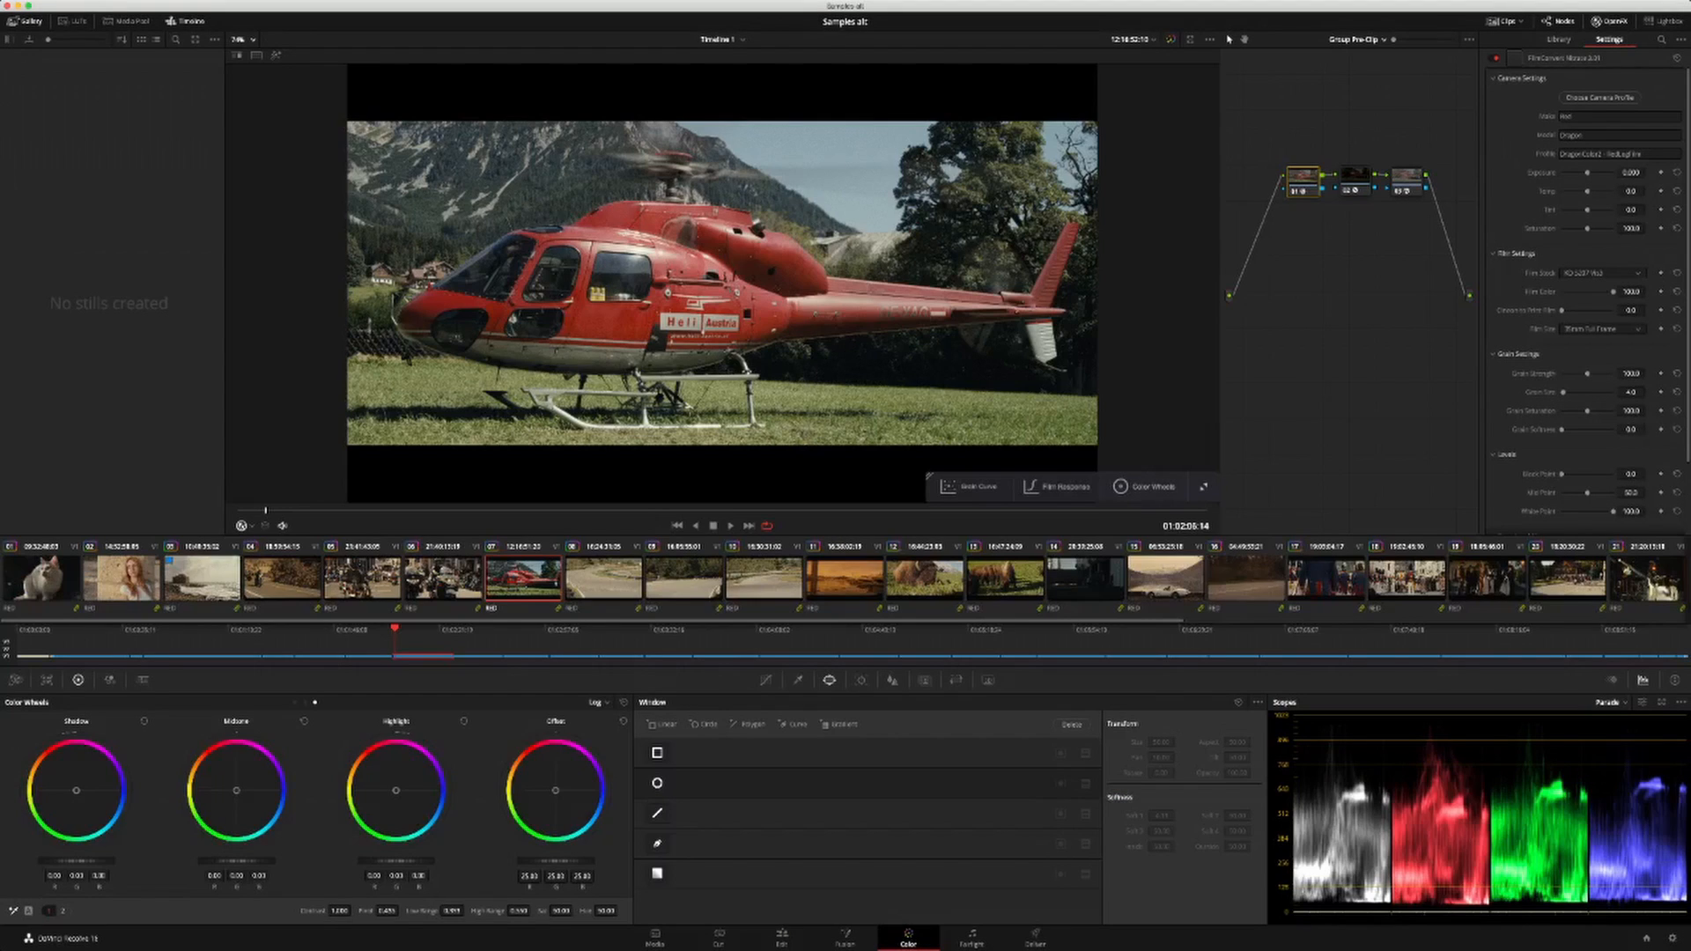
Step: Set the FilmConvert saturation on the first group pre-clip node to 120
double_click(1631, 228)
type("120")
key("Return")
Step: Examine the racetrack, bison and white convertible clips one after another in full-screen view
key("alt+f")
key("Down")
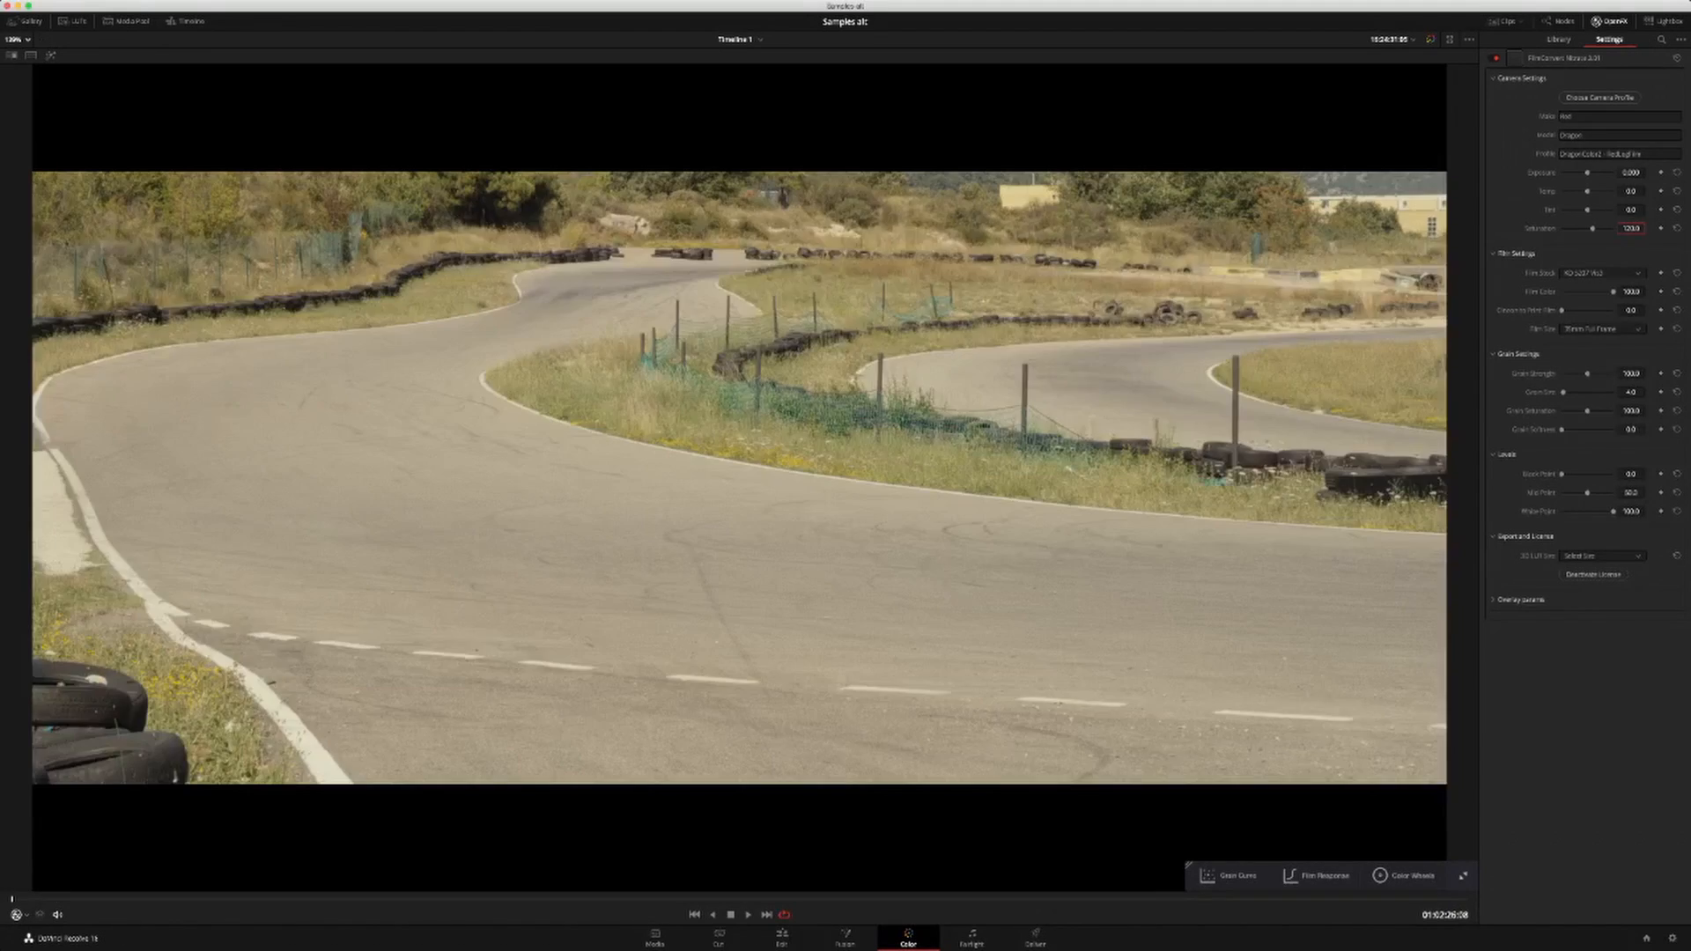
key("Down")
key("Up")
key("Down")
key("Down")
key("Down")
key("Down")
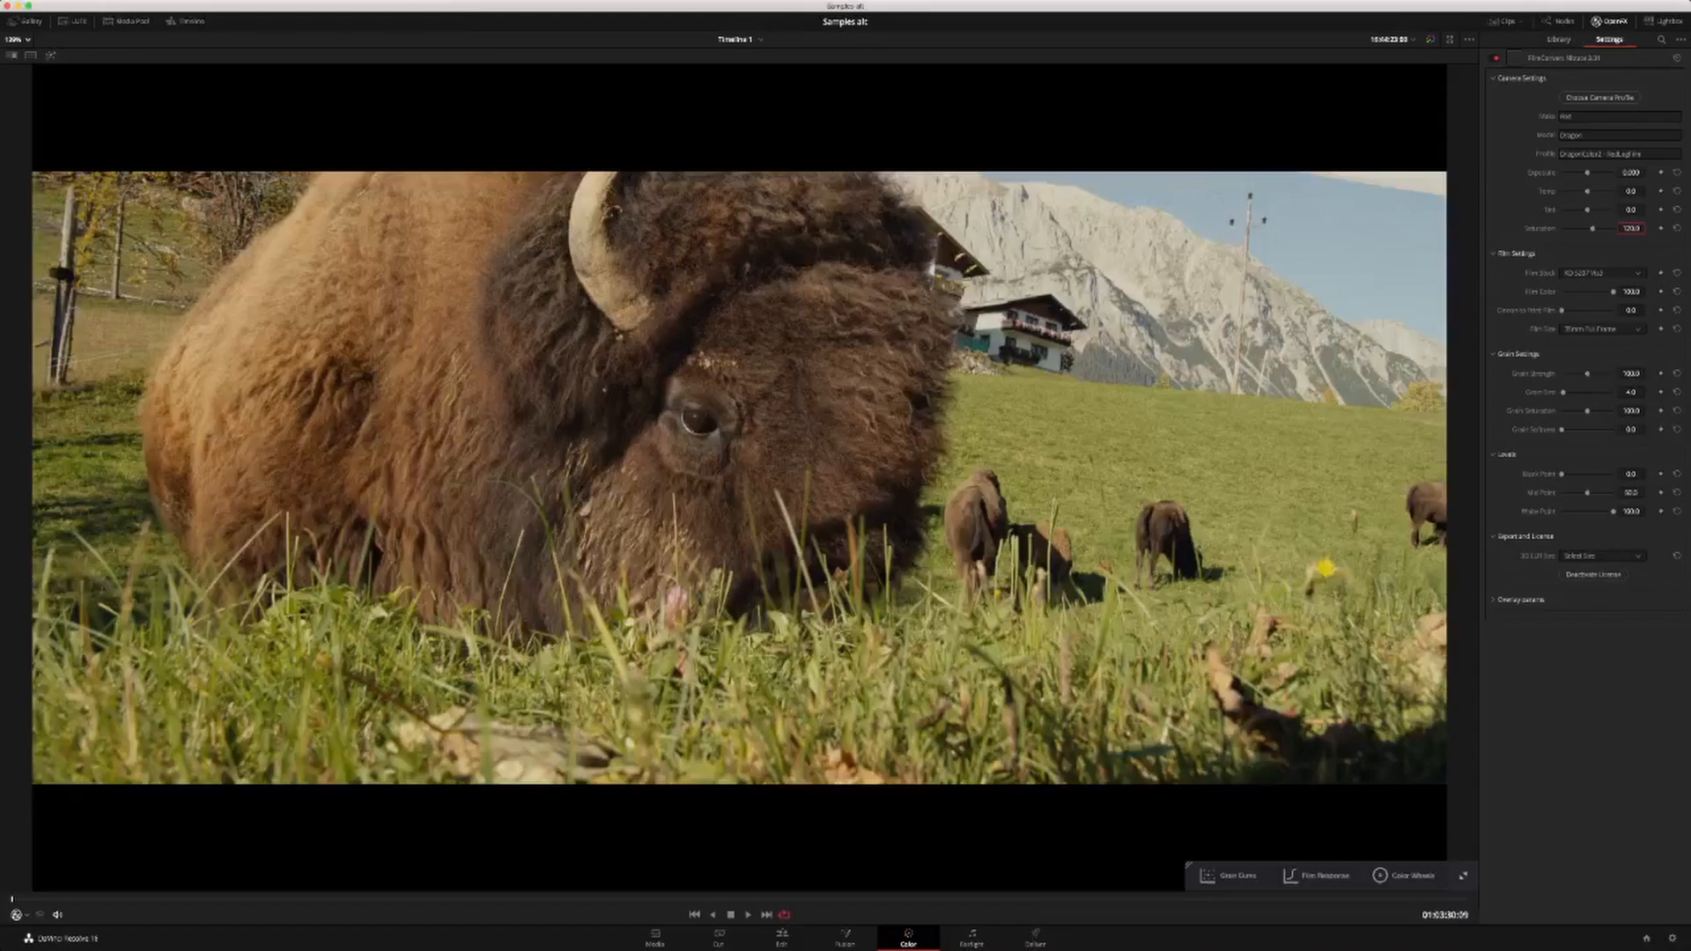
key("Down")
key("Down")
key("Down")
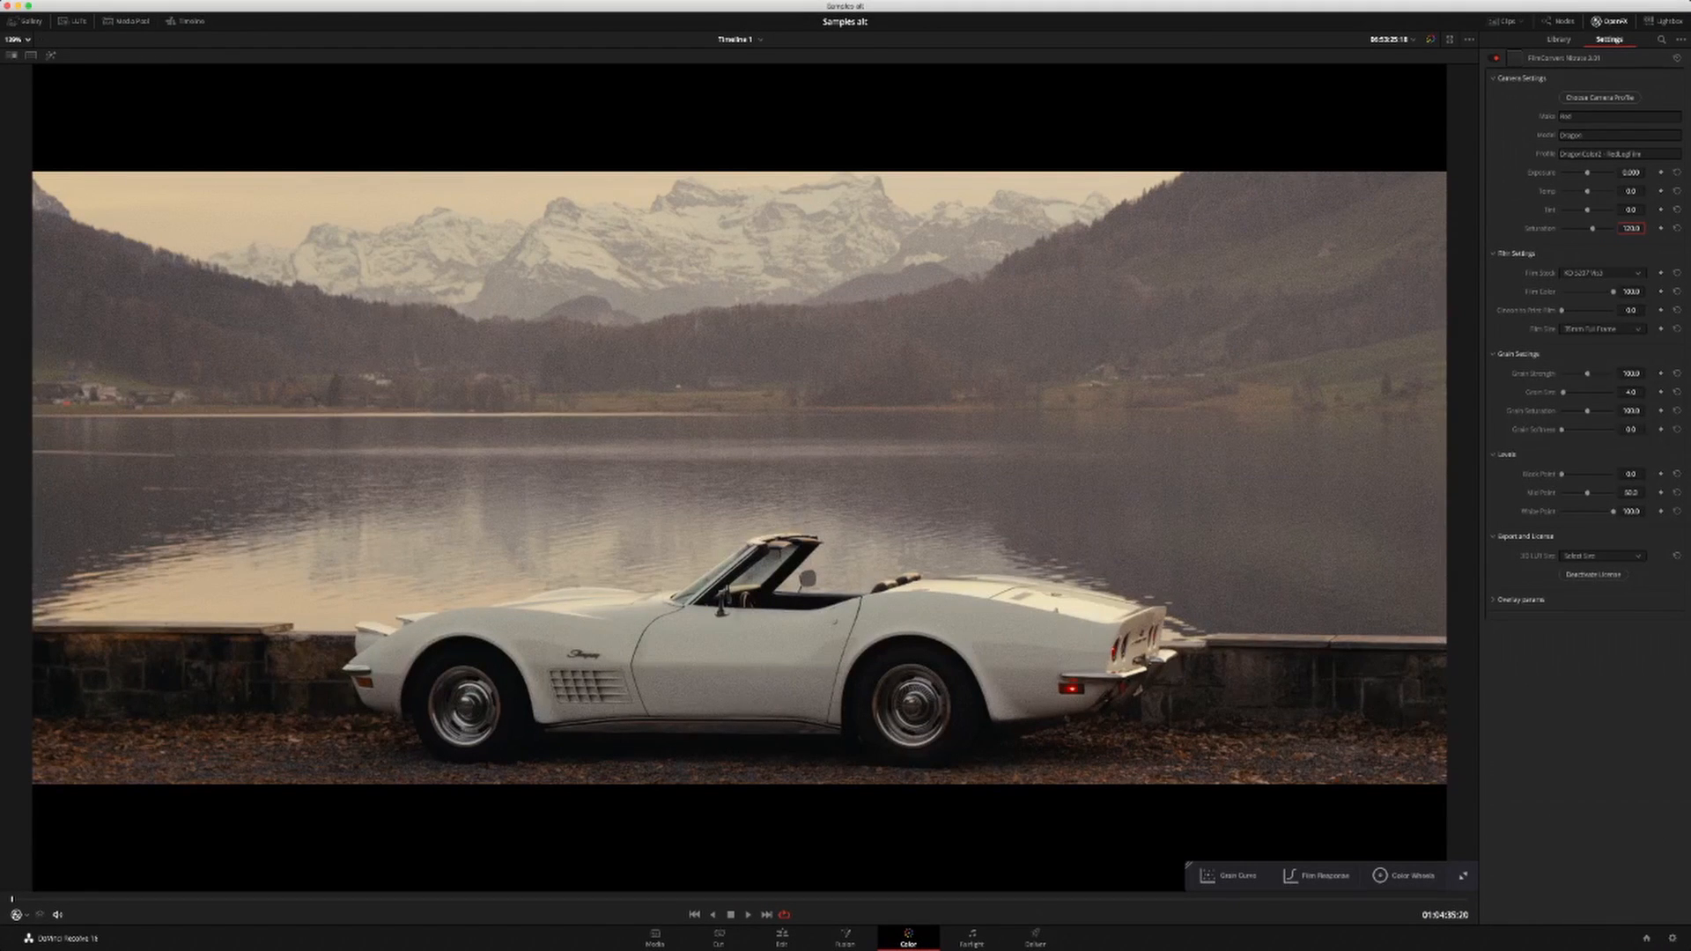
Step: Examine the costumed parade, stage concert and alpine lake clips one after another
key("Down")
key("Down")
key("Down")
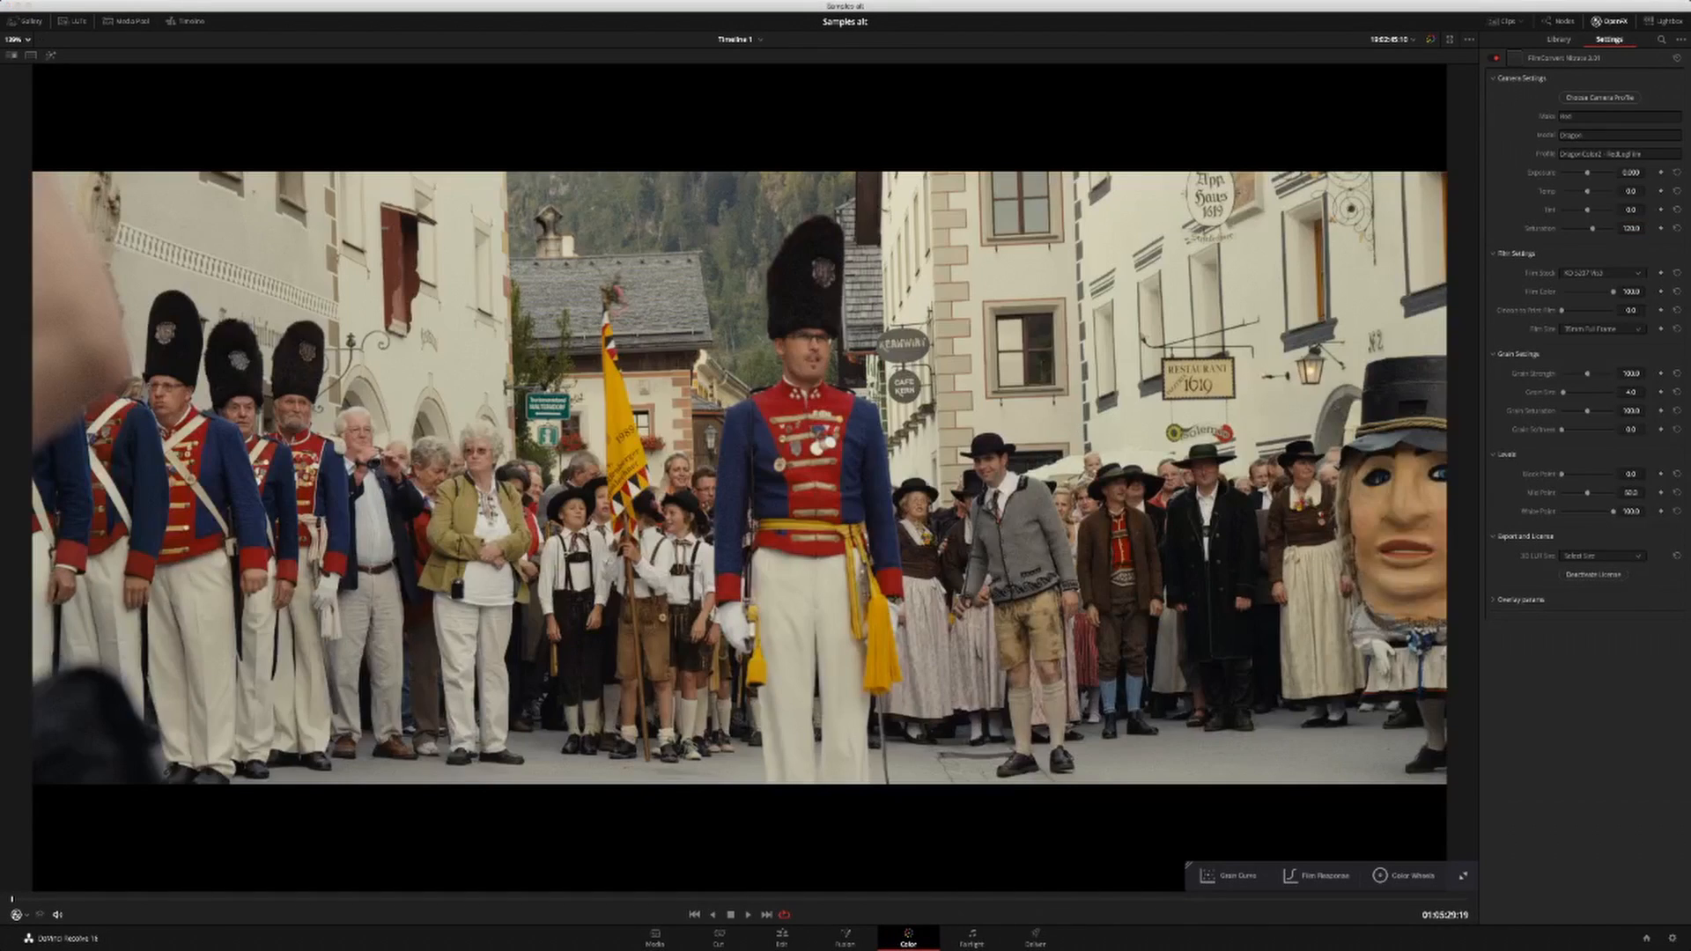
key("Down")
key("Up")
key("Down")
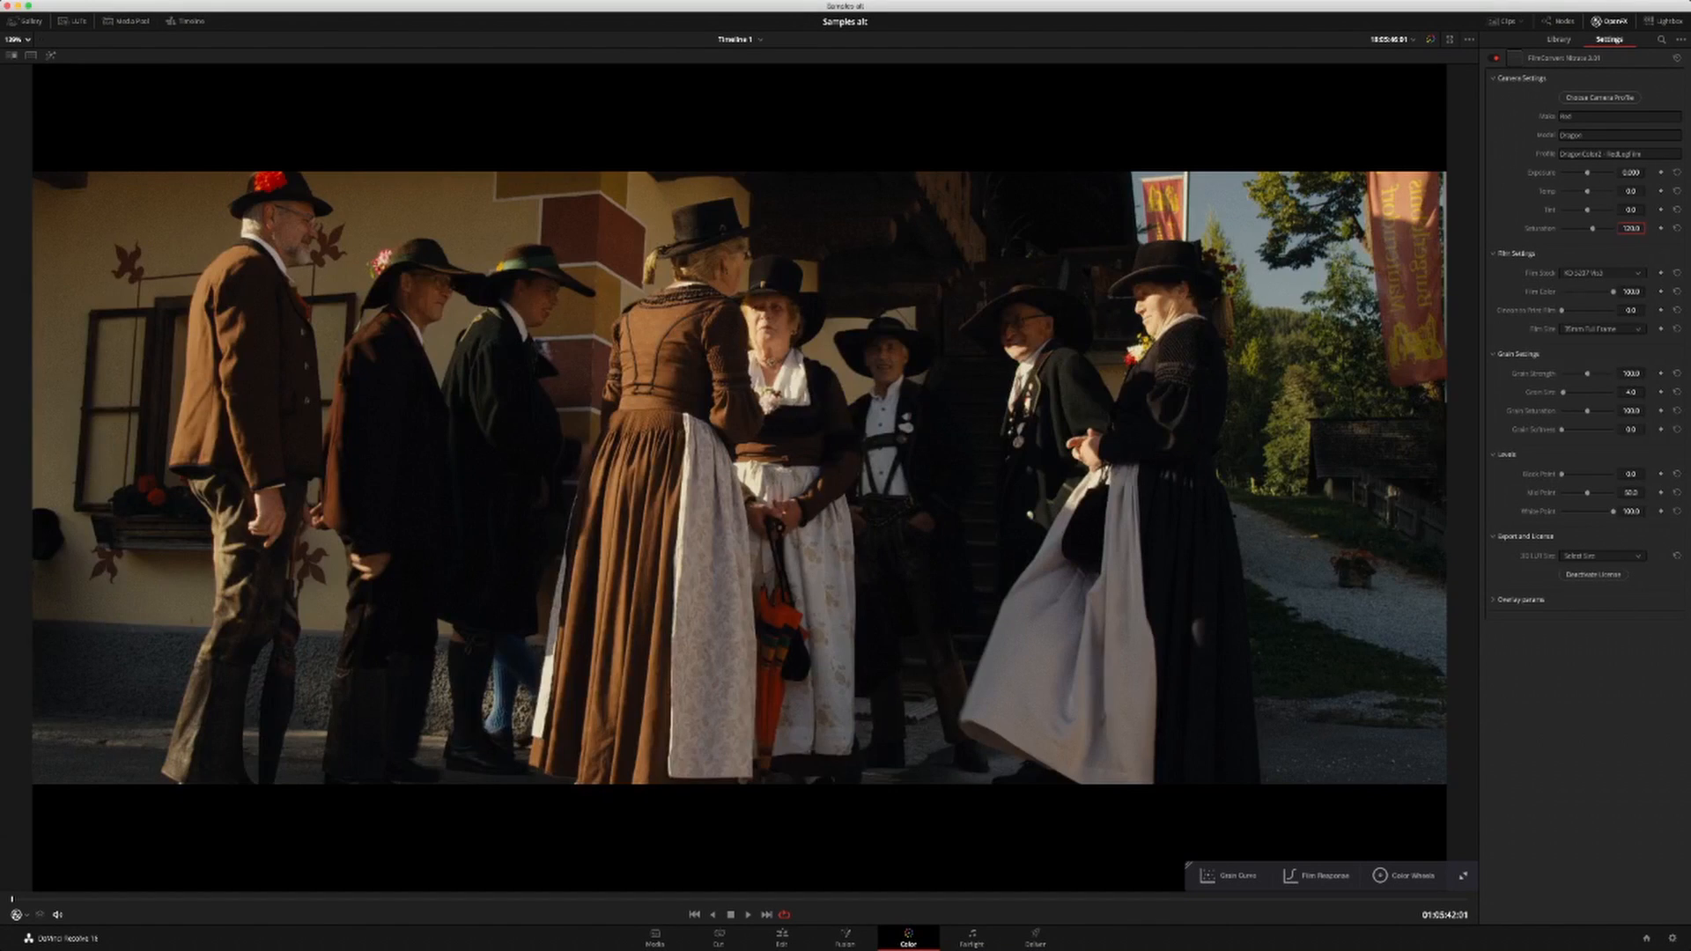
key("Down")
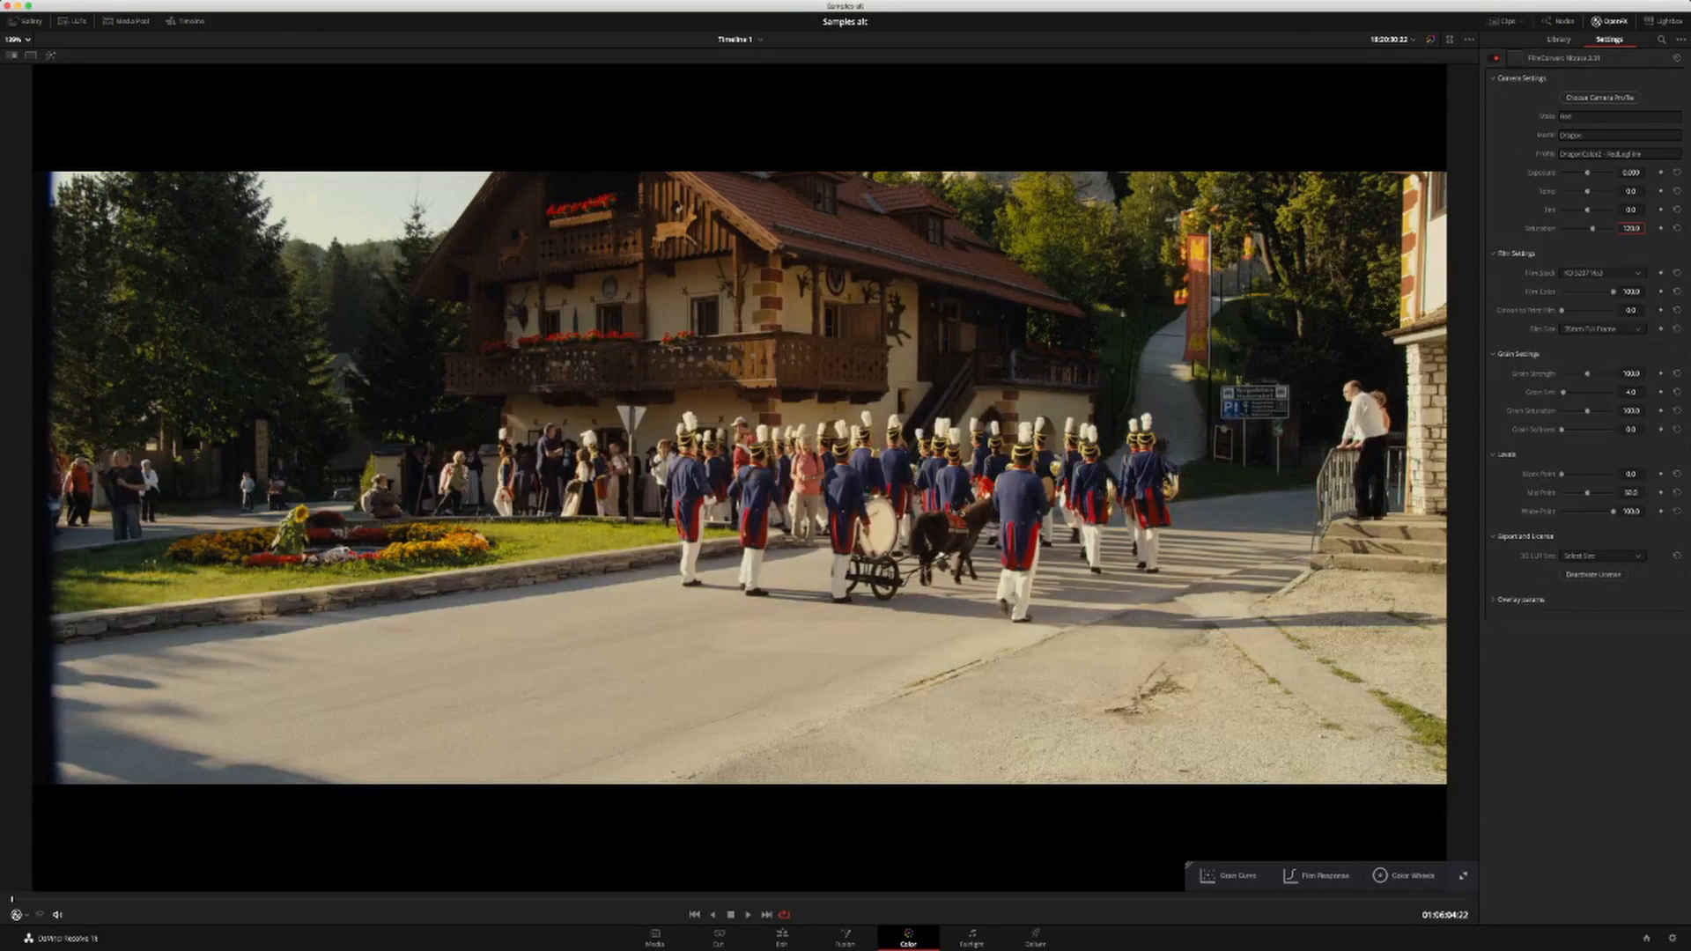
key("Down")
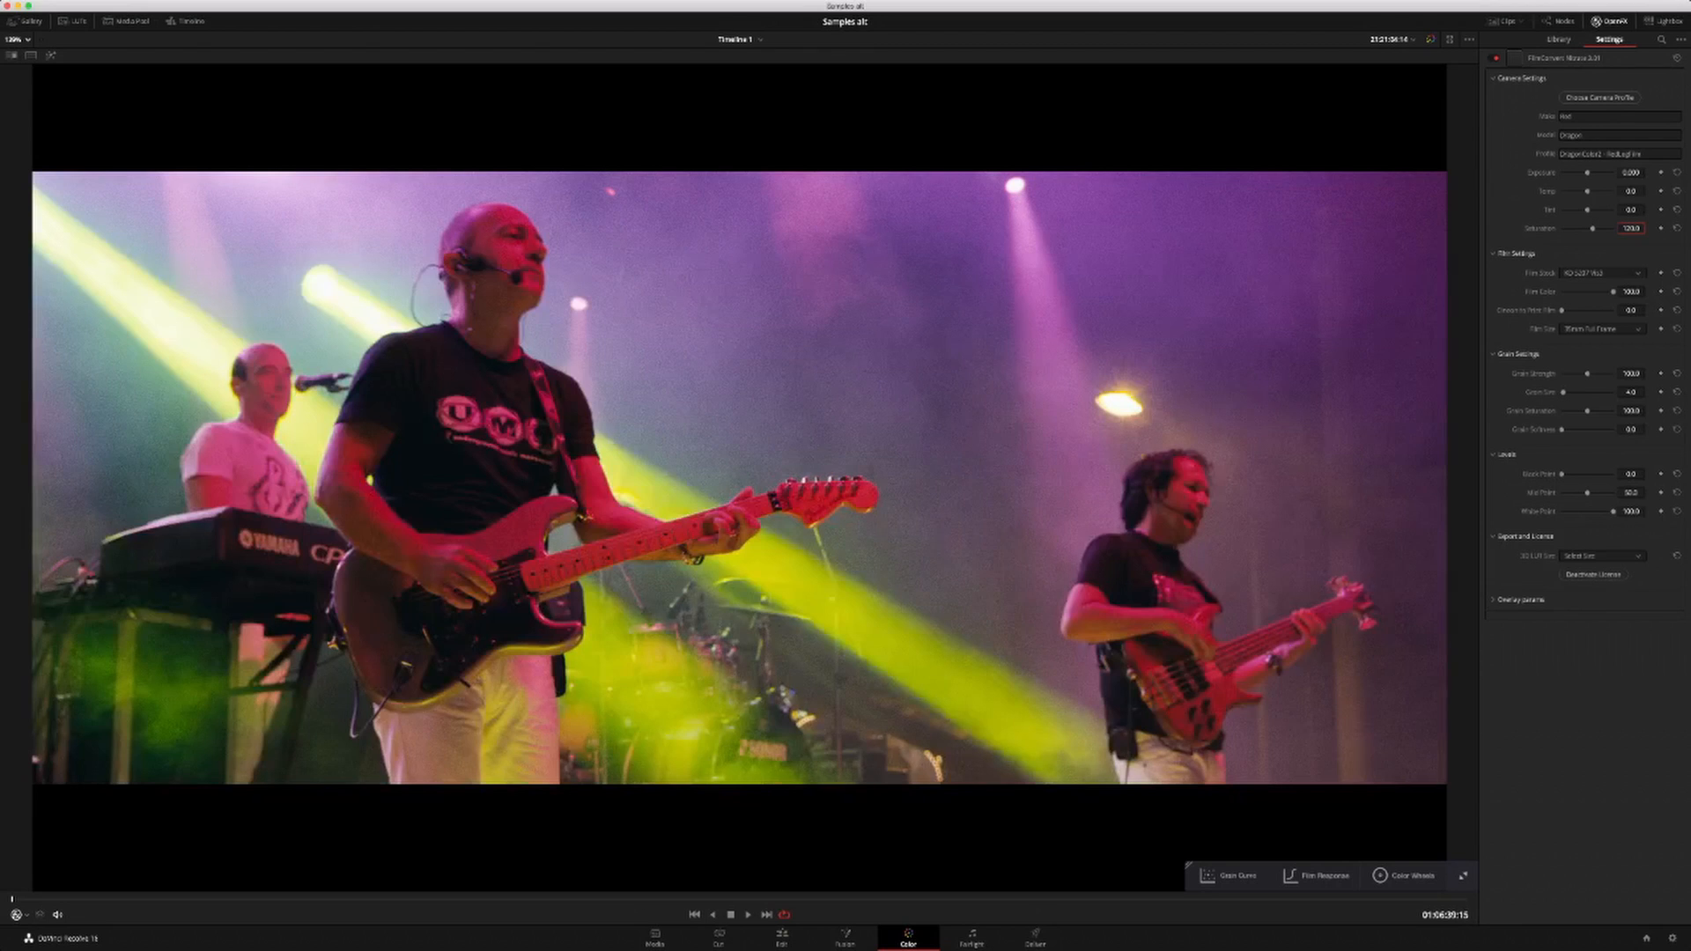
key("Down")
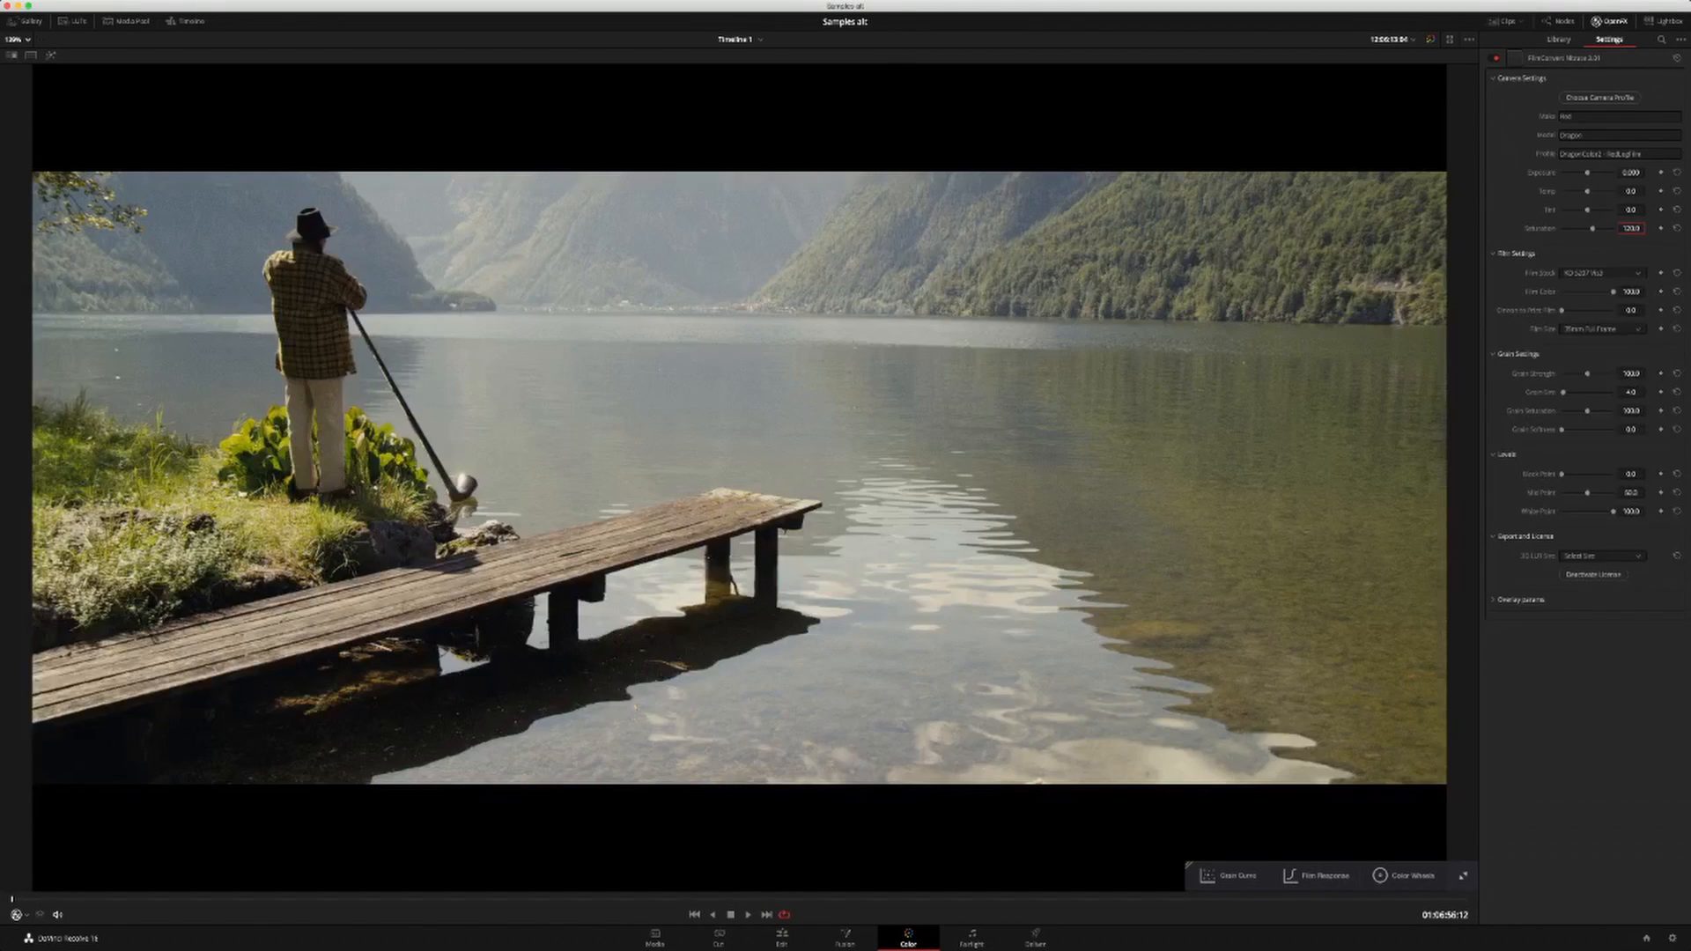
key("Down")
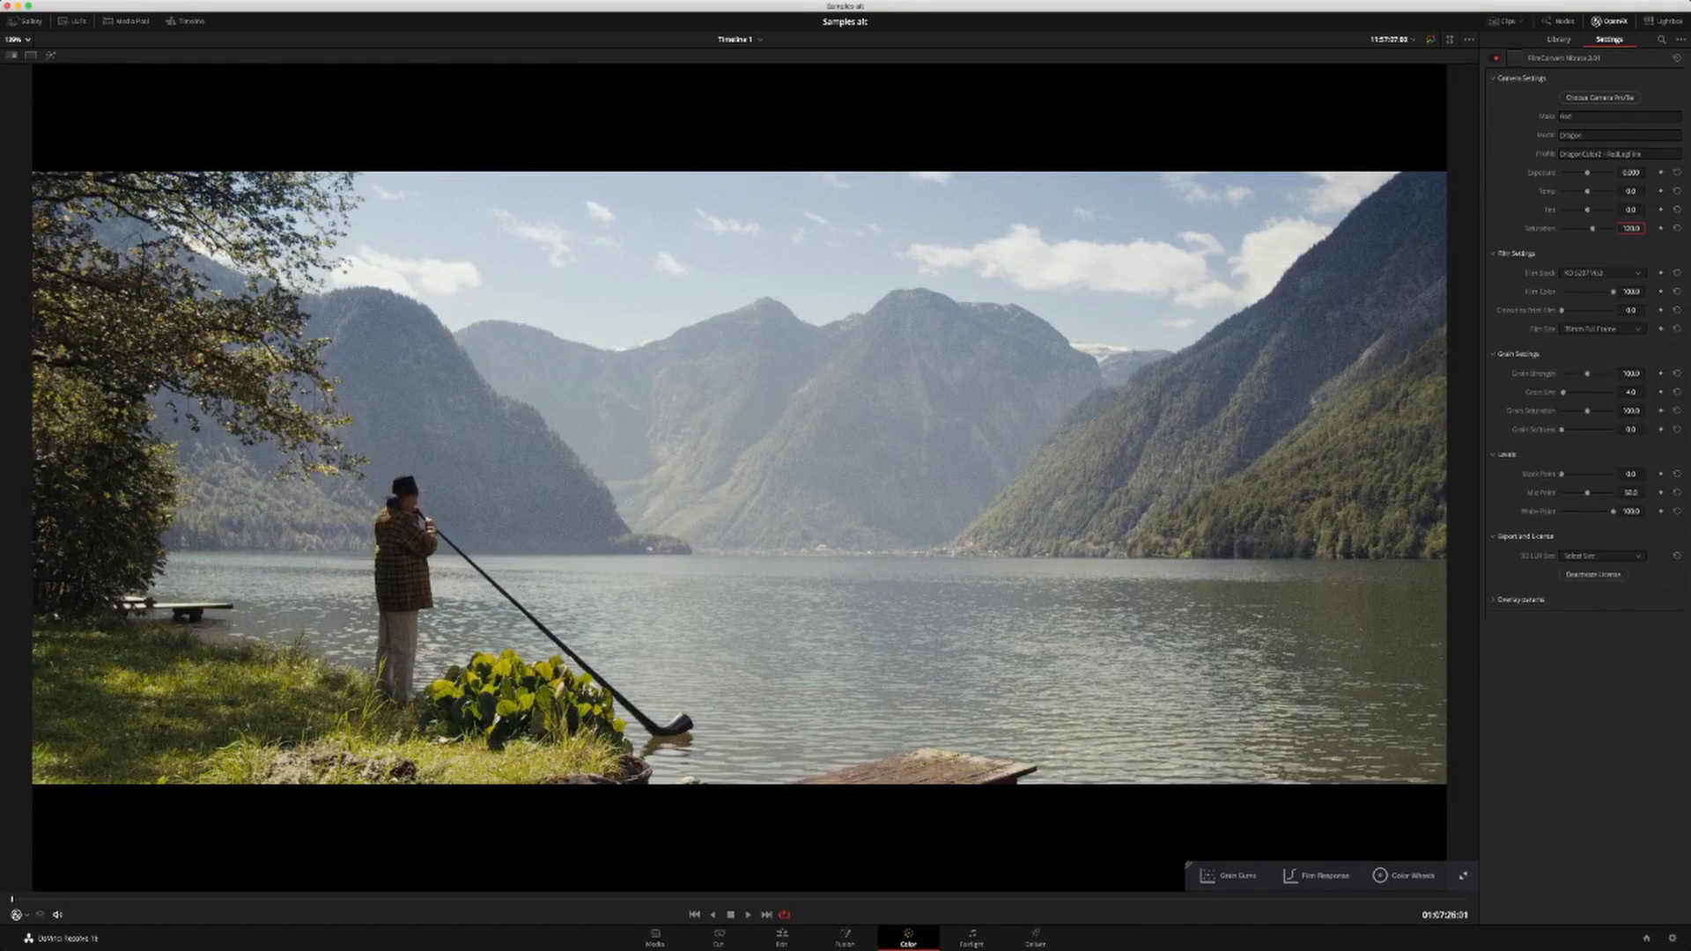
Step: Play part of the wide alphorn lake clip and compare it with its neighboring lake and snowy village clips
key("Up")
key("Down")
key("Down")
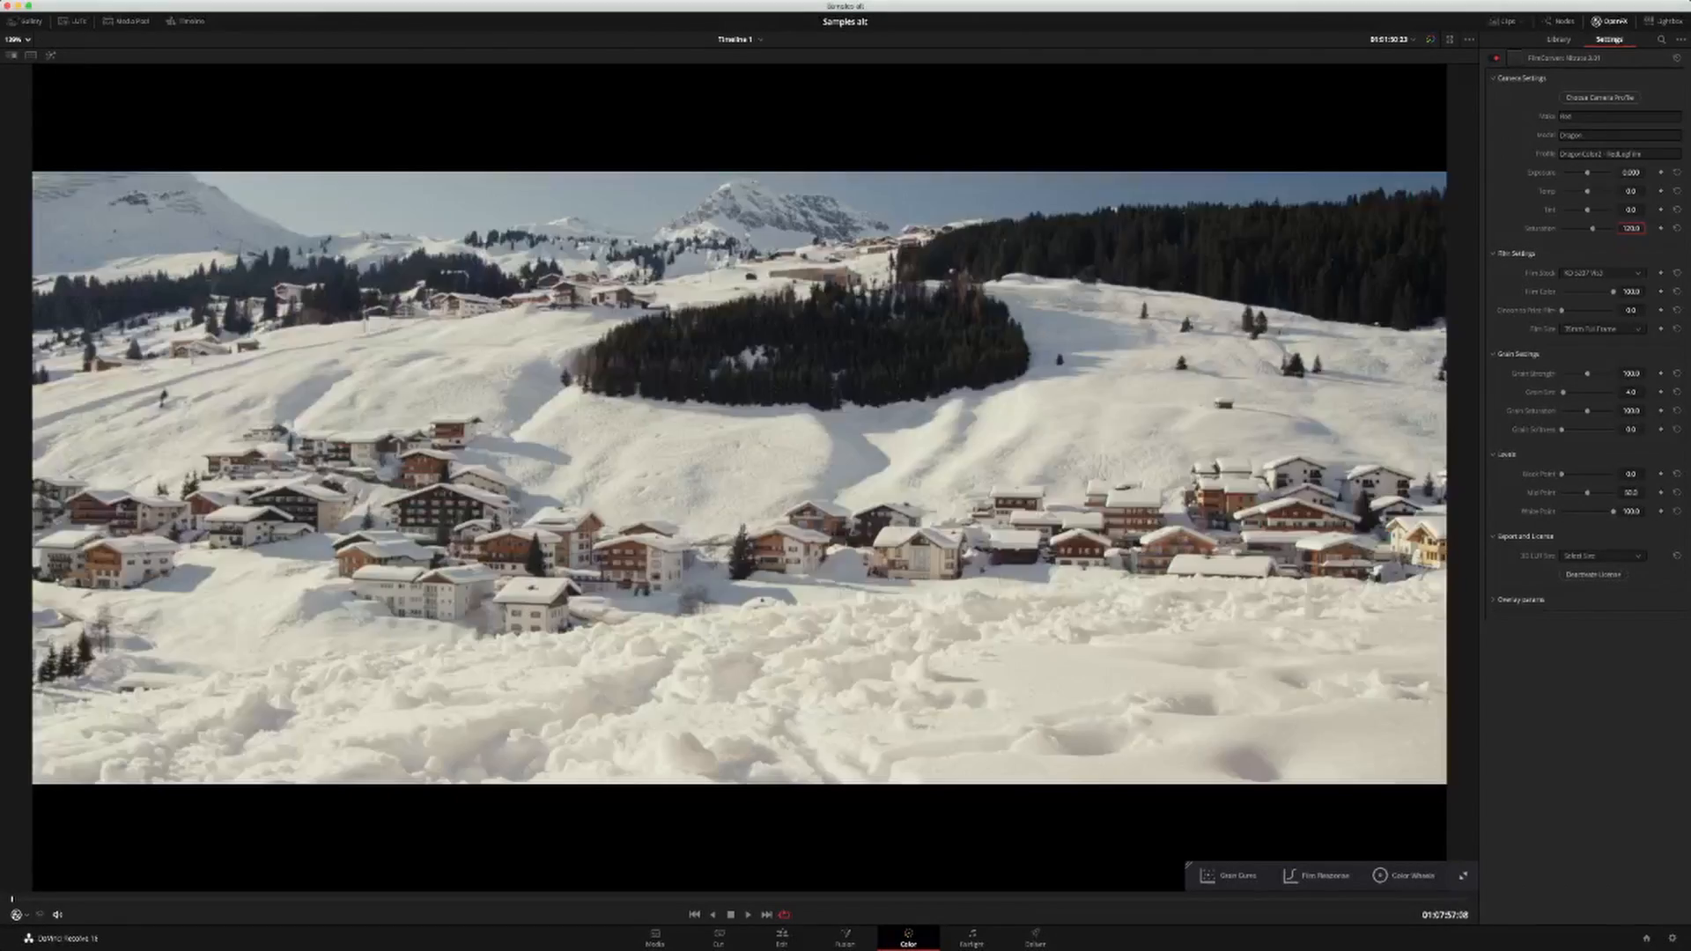
key("Up")
key("space")
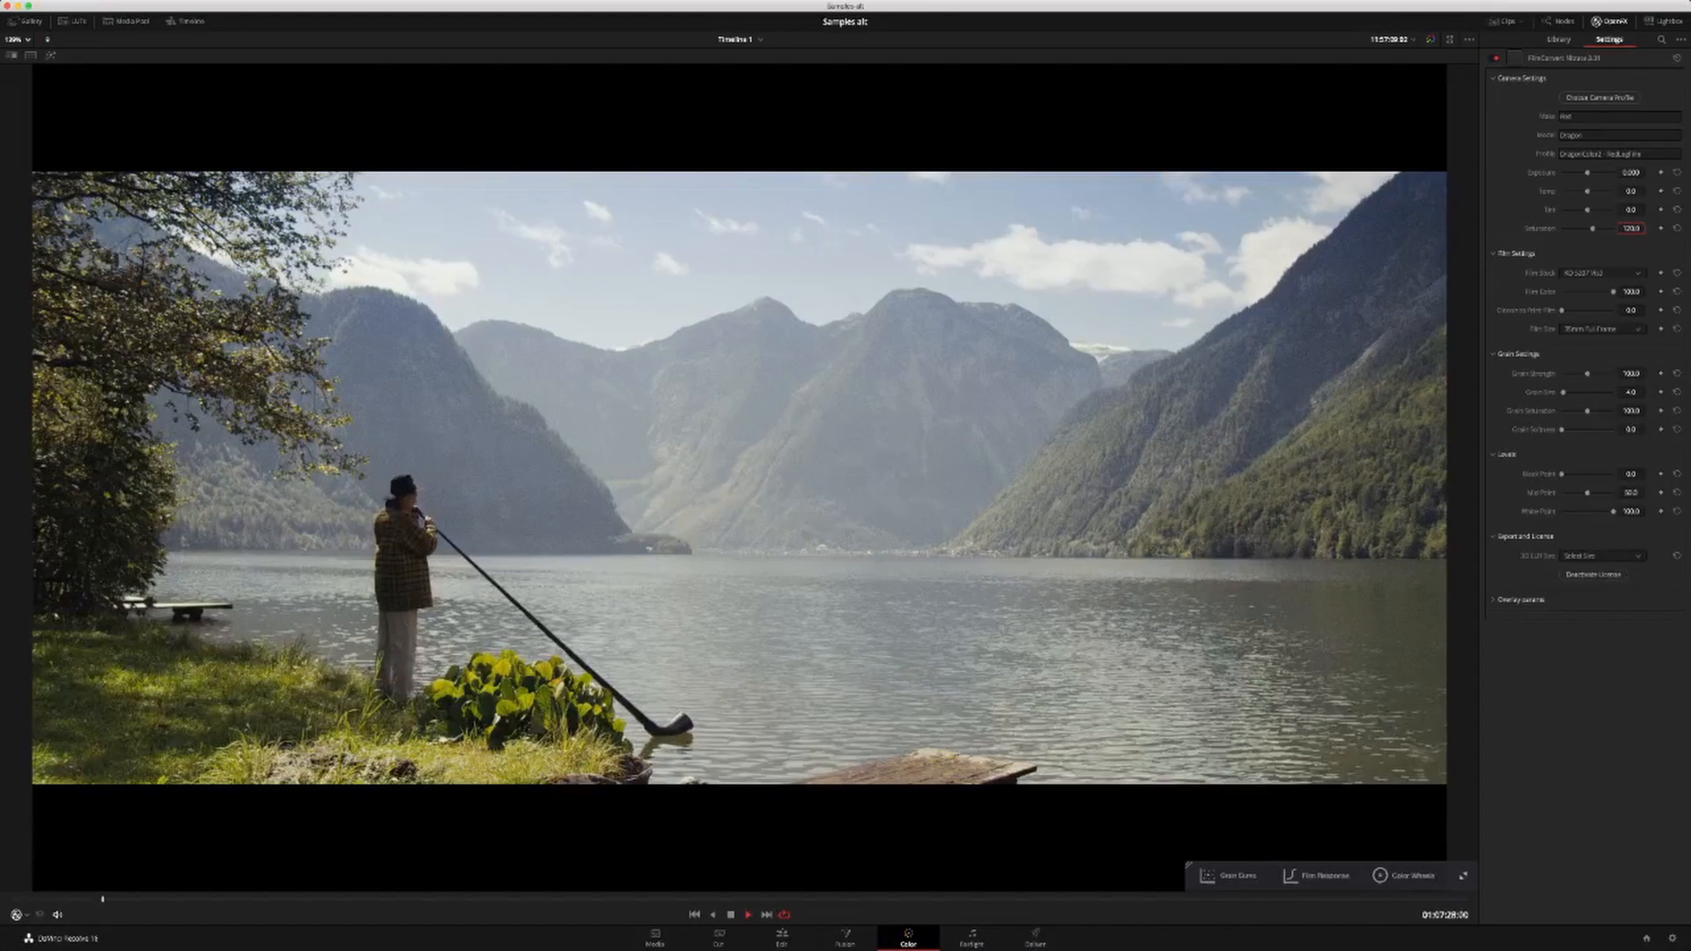
key("space")
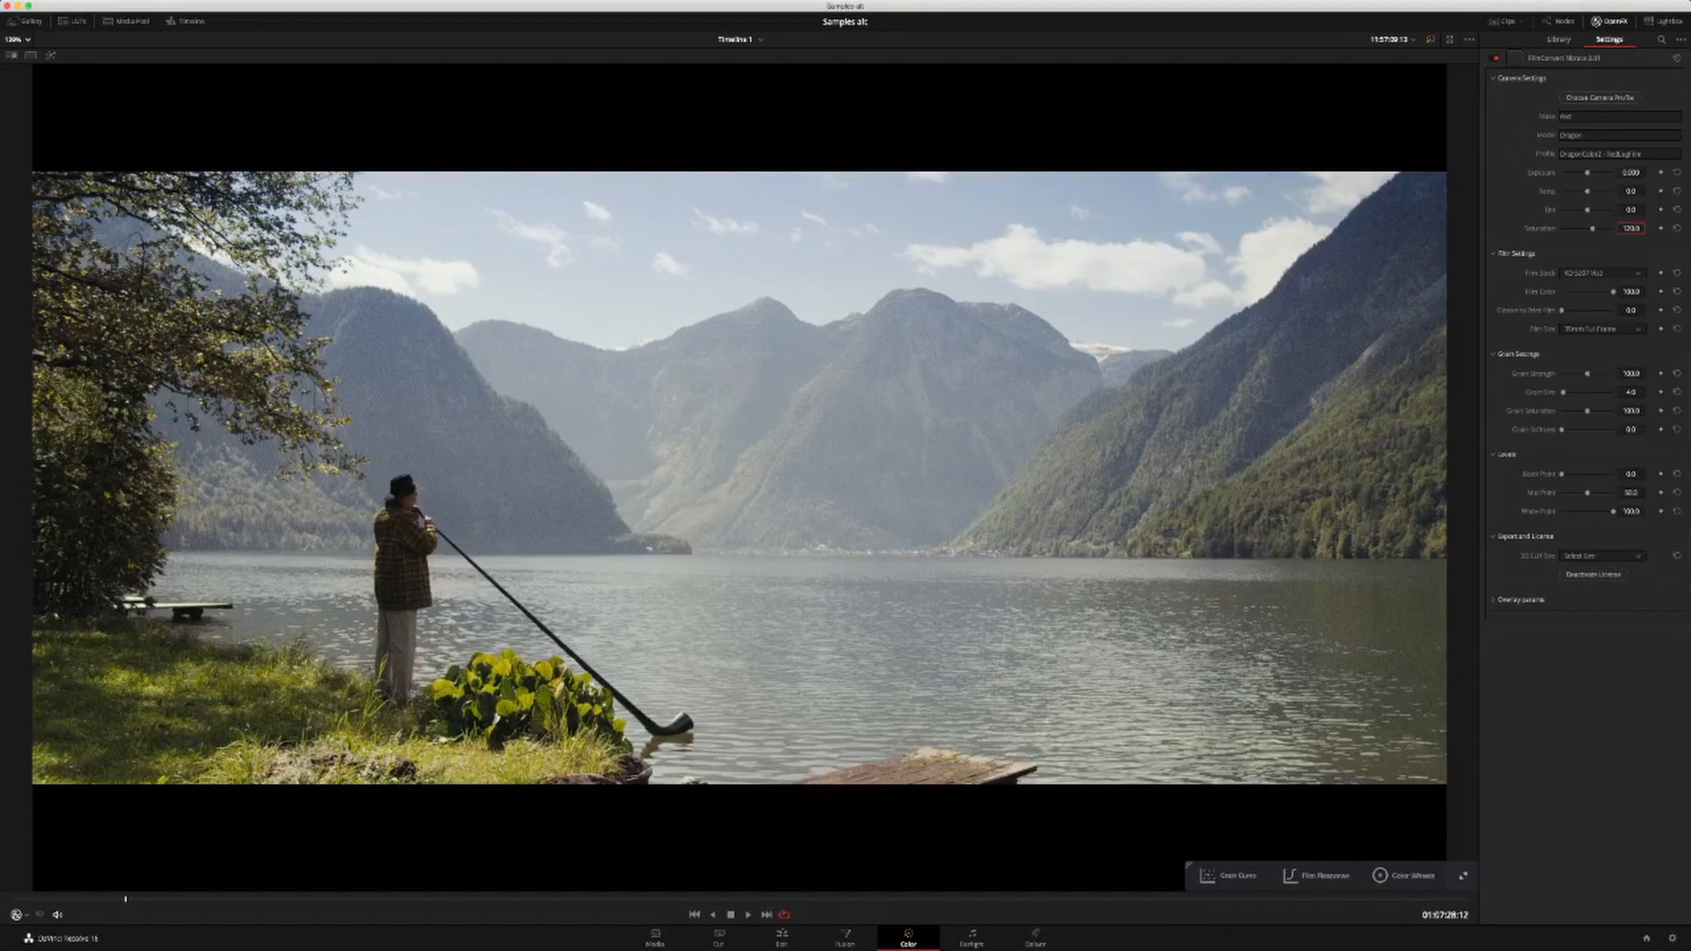
key("Down")
key("Up")
key("Down")
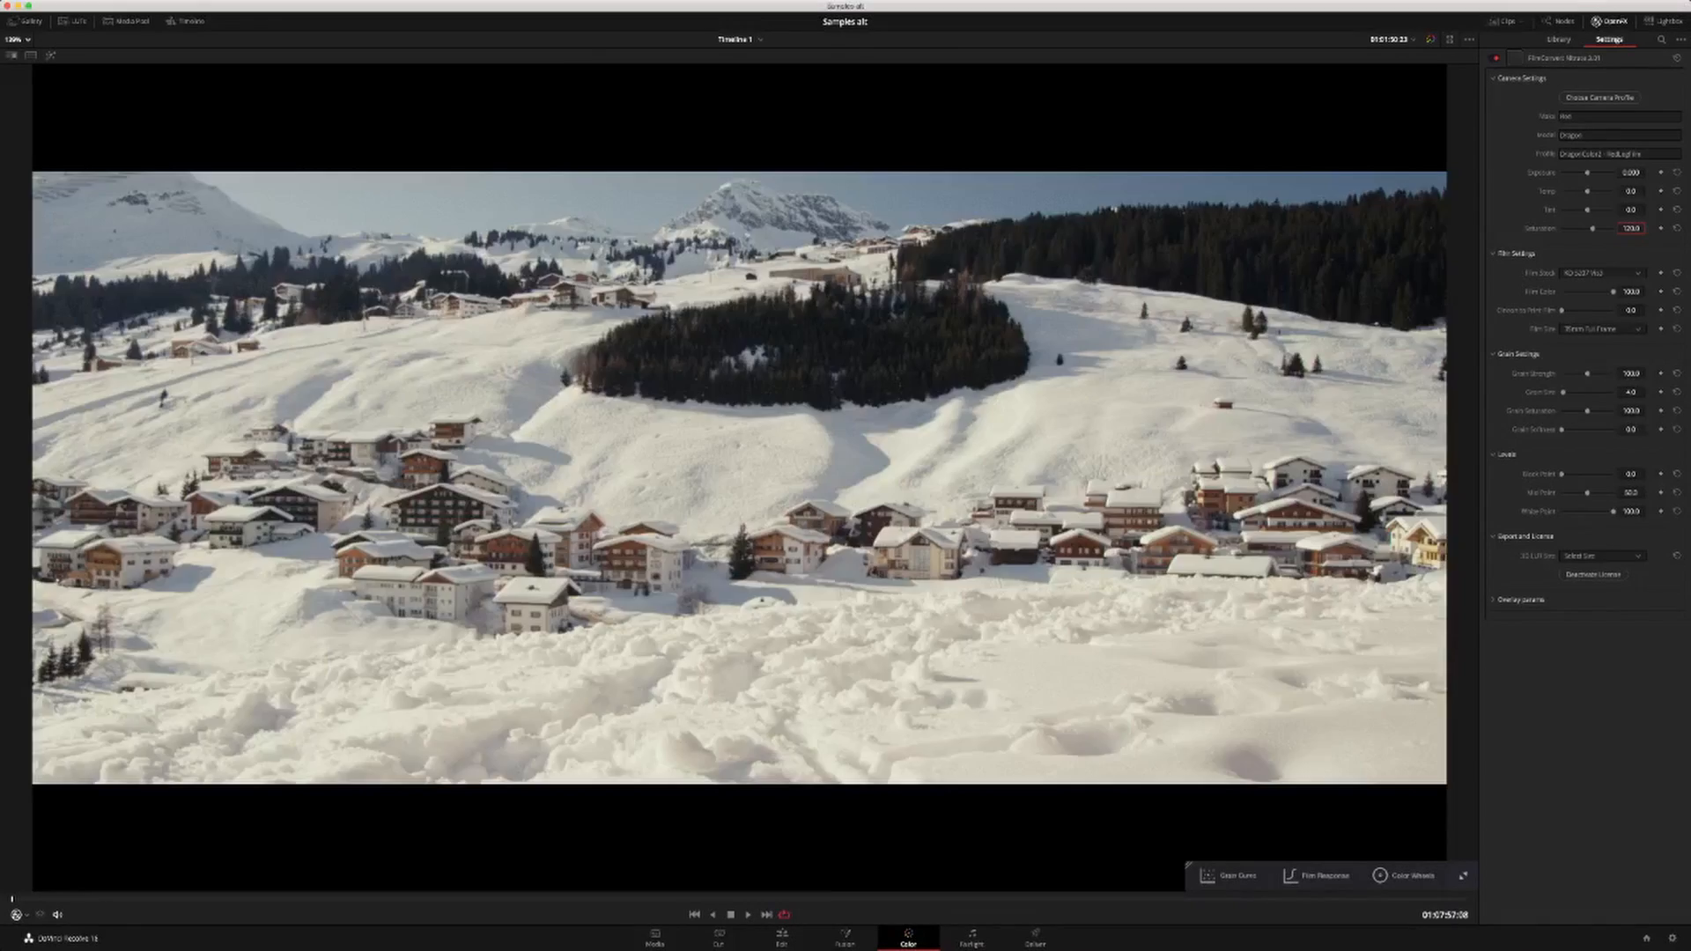
Step: Examine the clips after the snowy village, from the poolside shot to the desert motorcycle shot
key("Down")
key("Down")
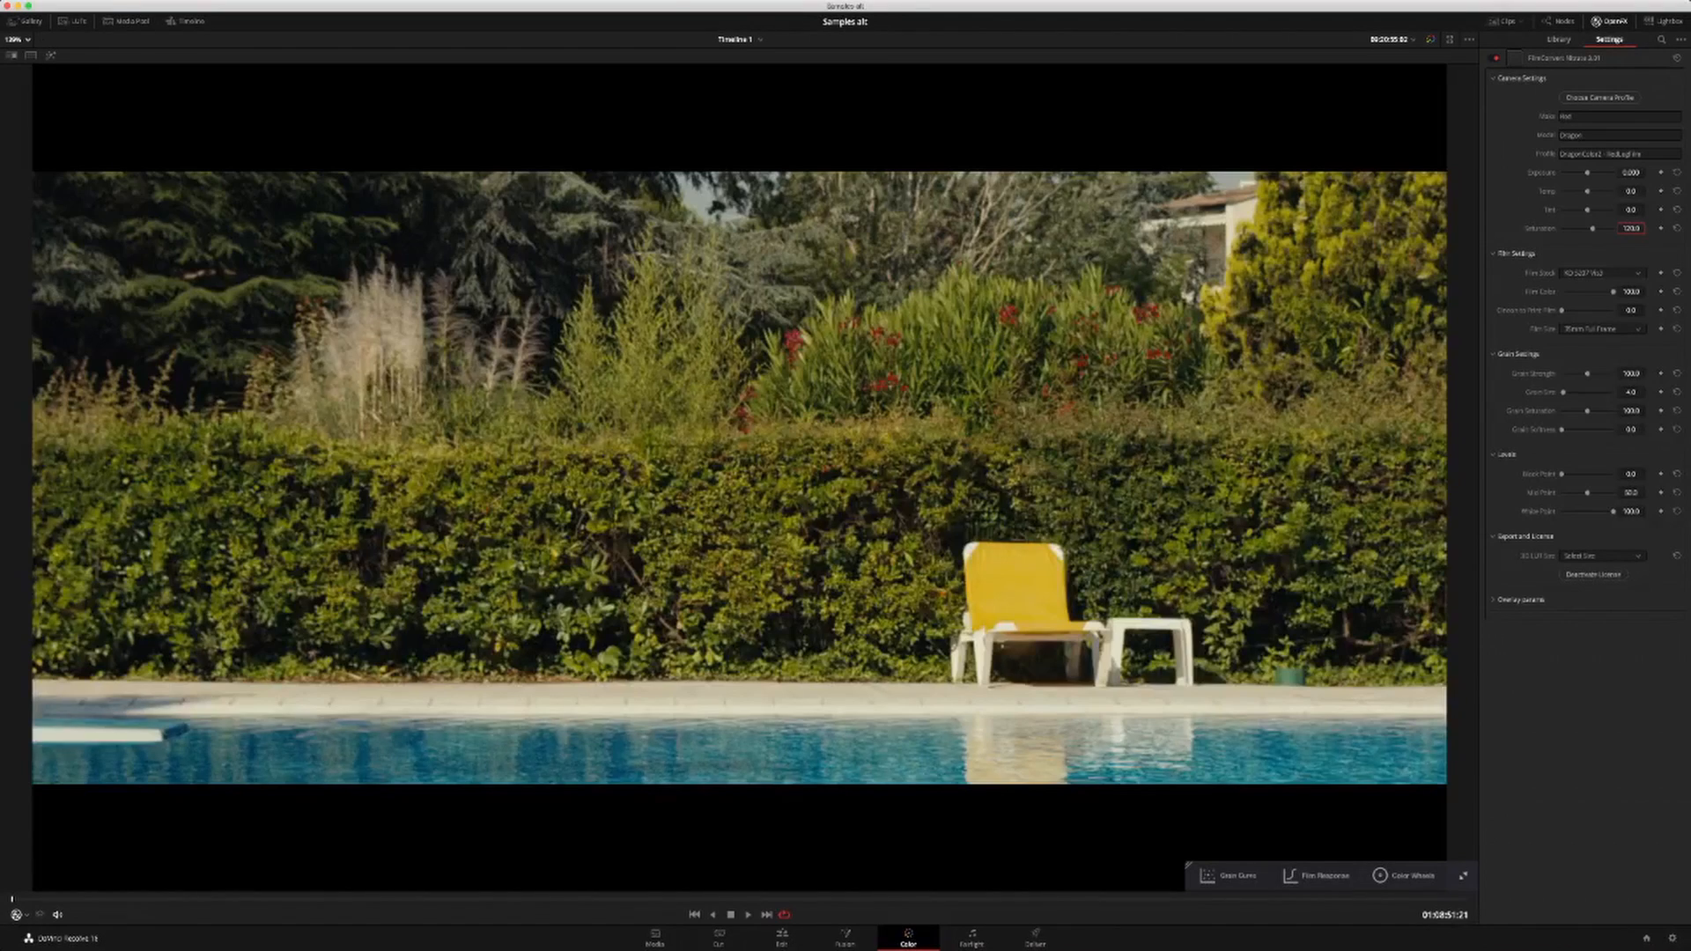
key("Down")
key("Down")
key("Up")
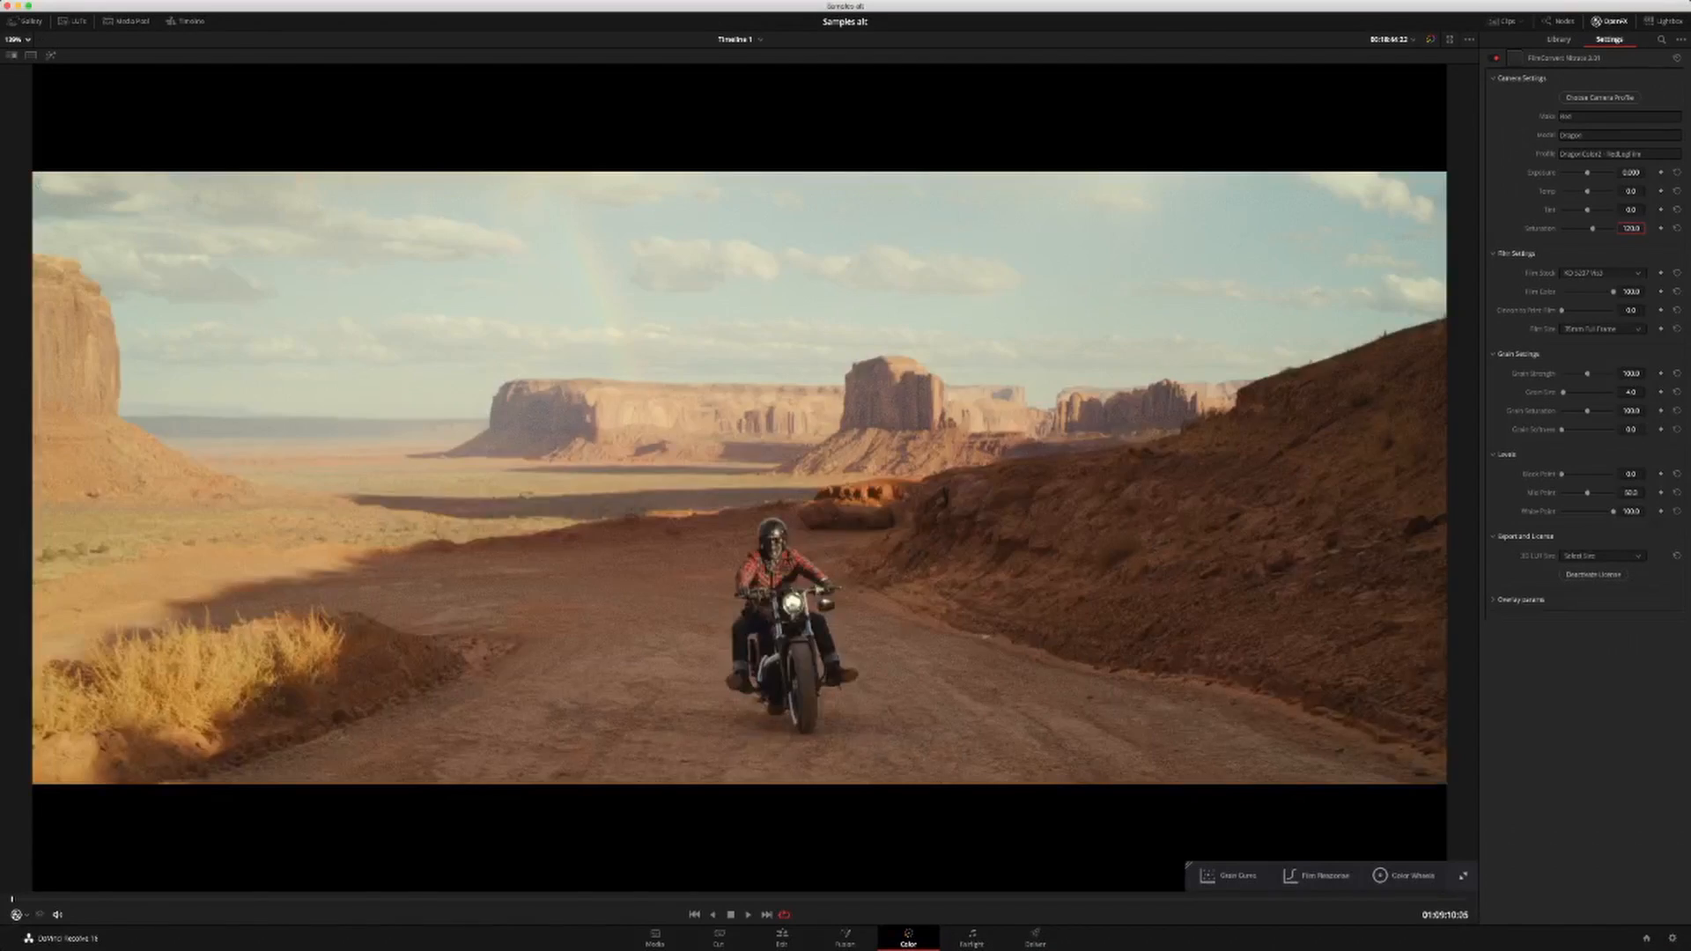
Step: In the desert motorcycle clip's clip-level graph, lower the overall offset slightly and add a serial node
key("alt+f")
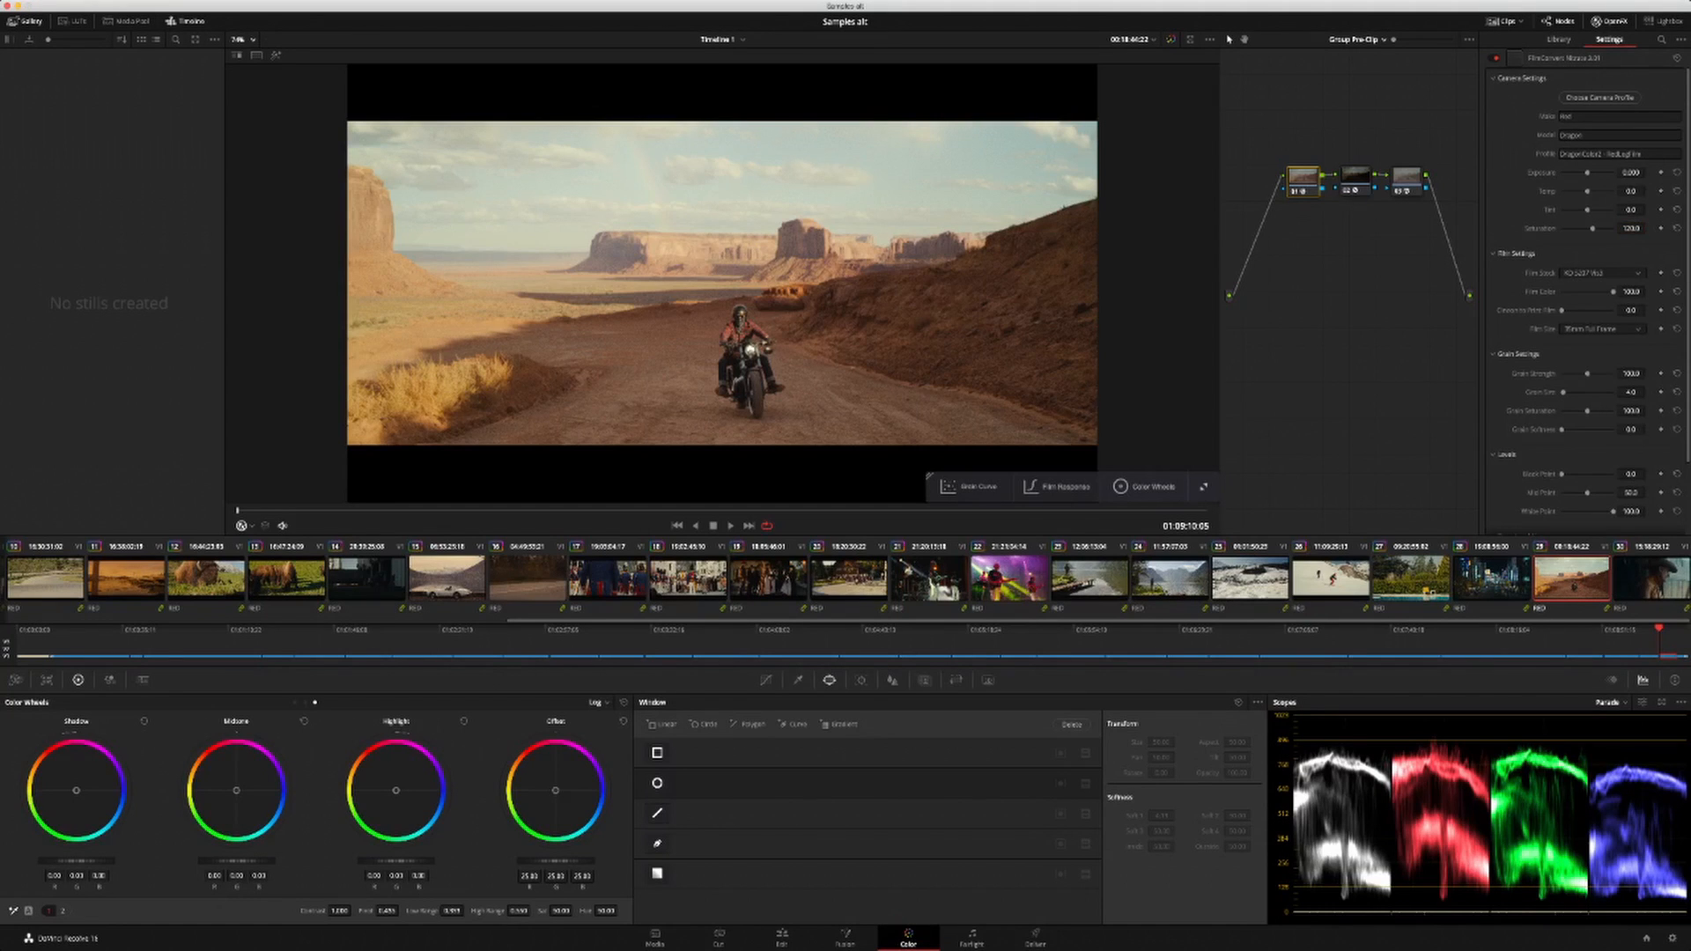
key("grave")
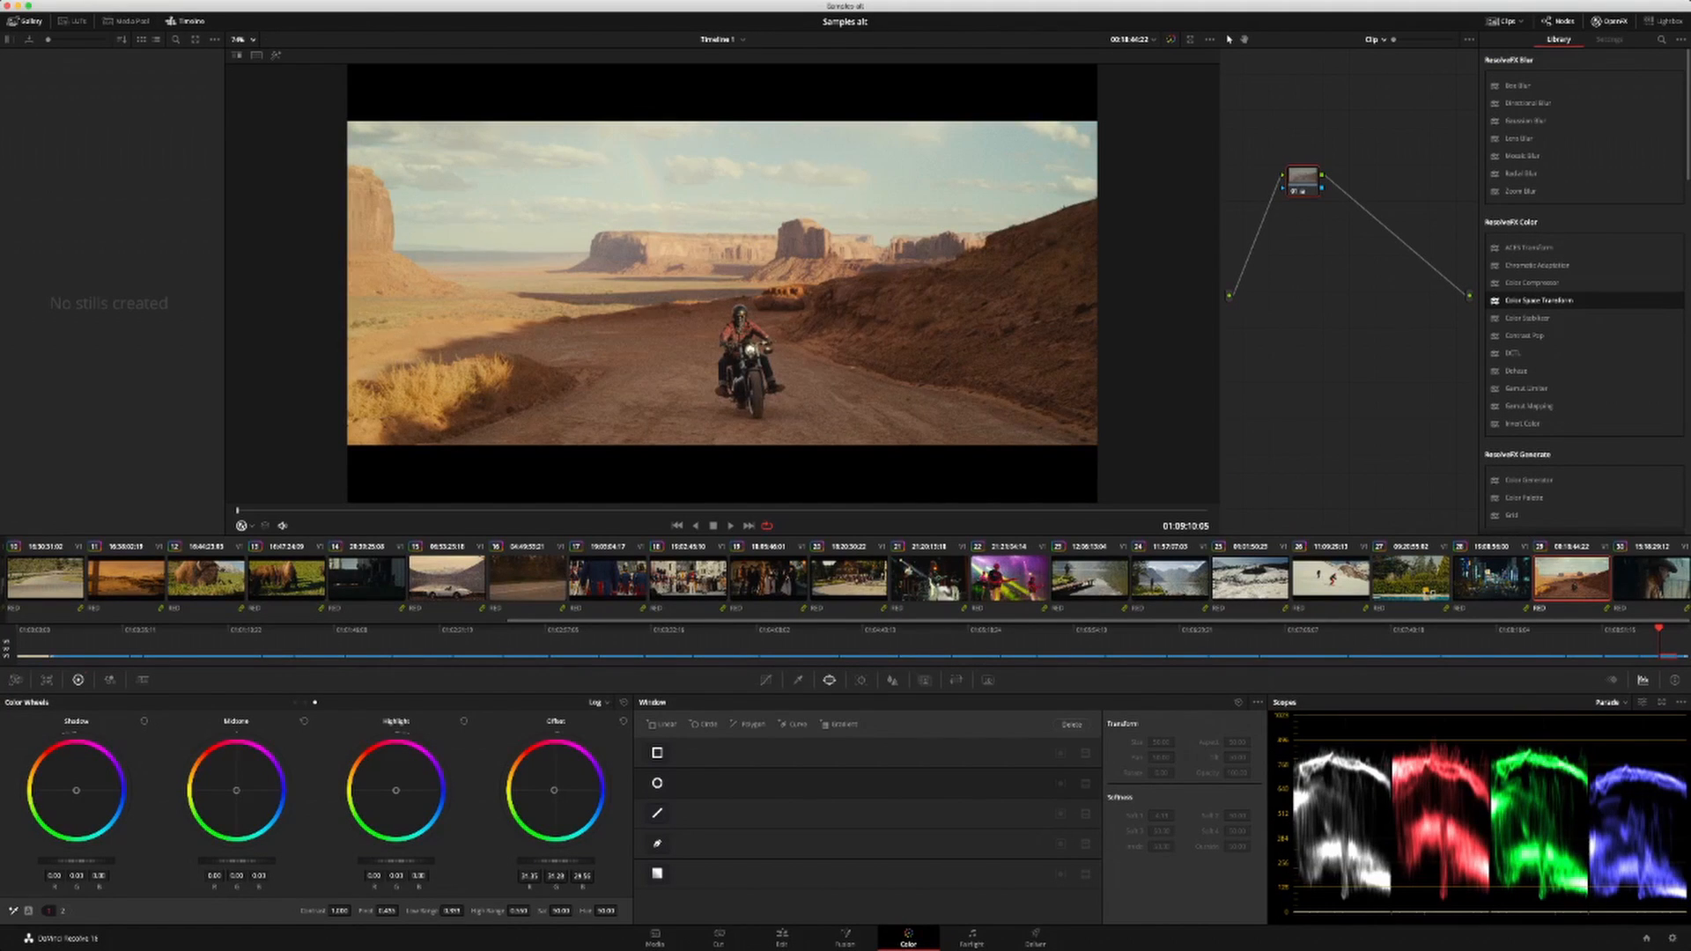
left_click_drag(556, 860, 541, 860)
key("alt+s")
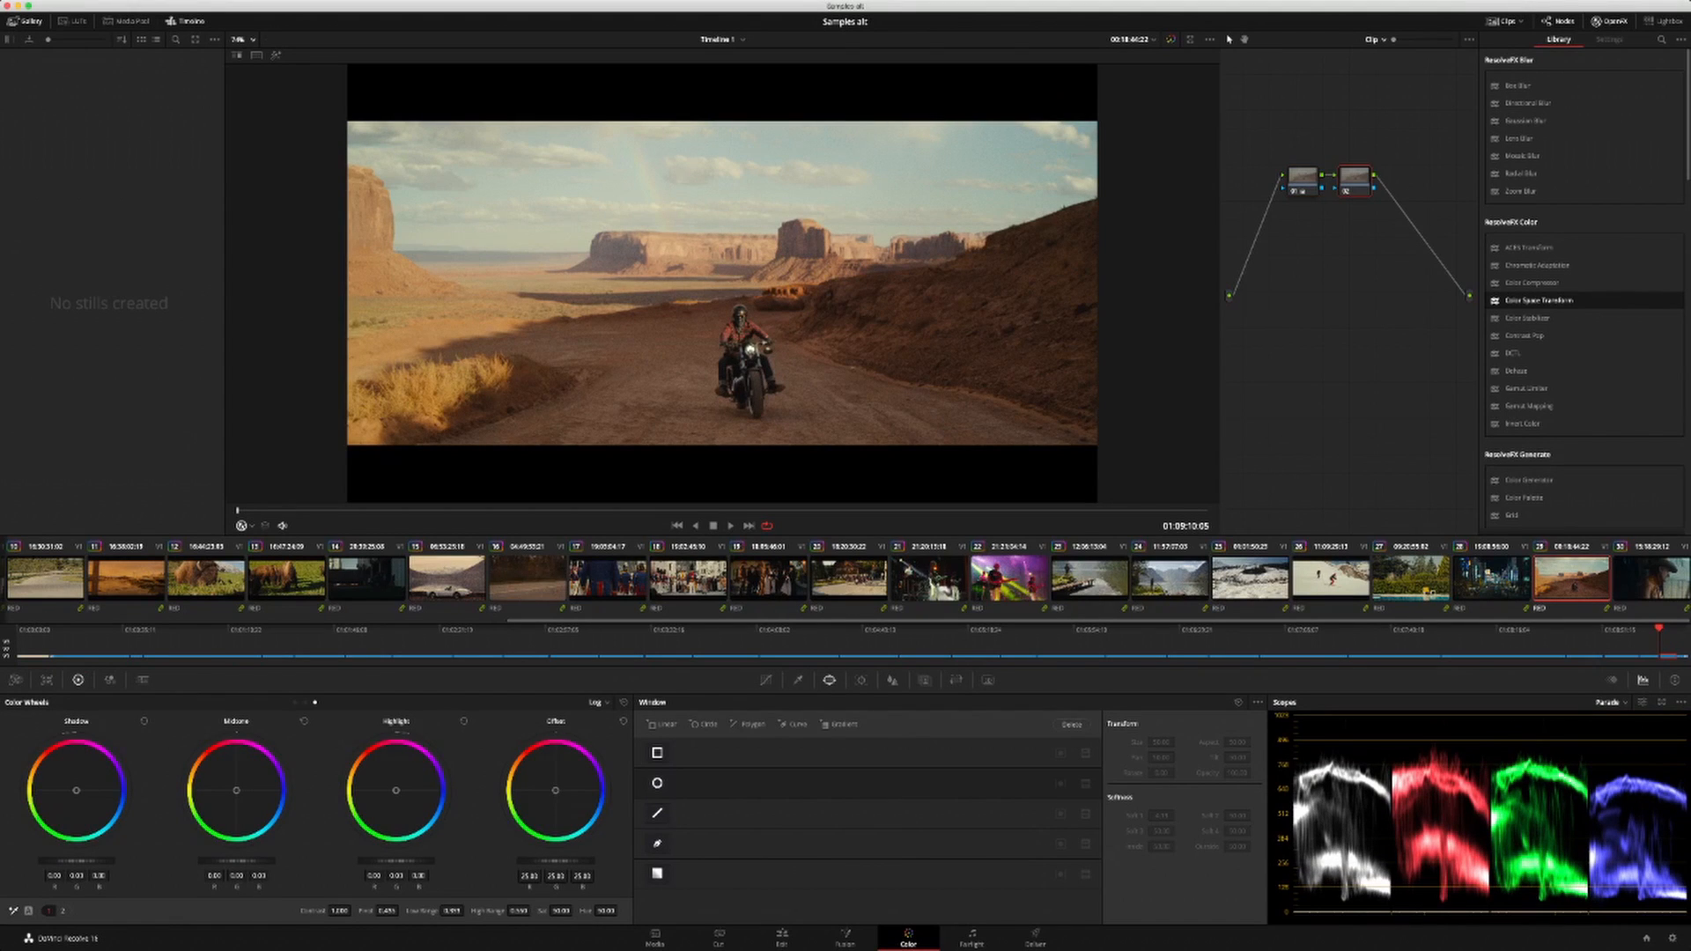
Step: On the motorcycle clip's second node, add a slightly tilted gradient window covering the sky and darken it by lowering the offset
left_click(841, 724)
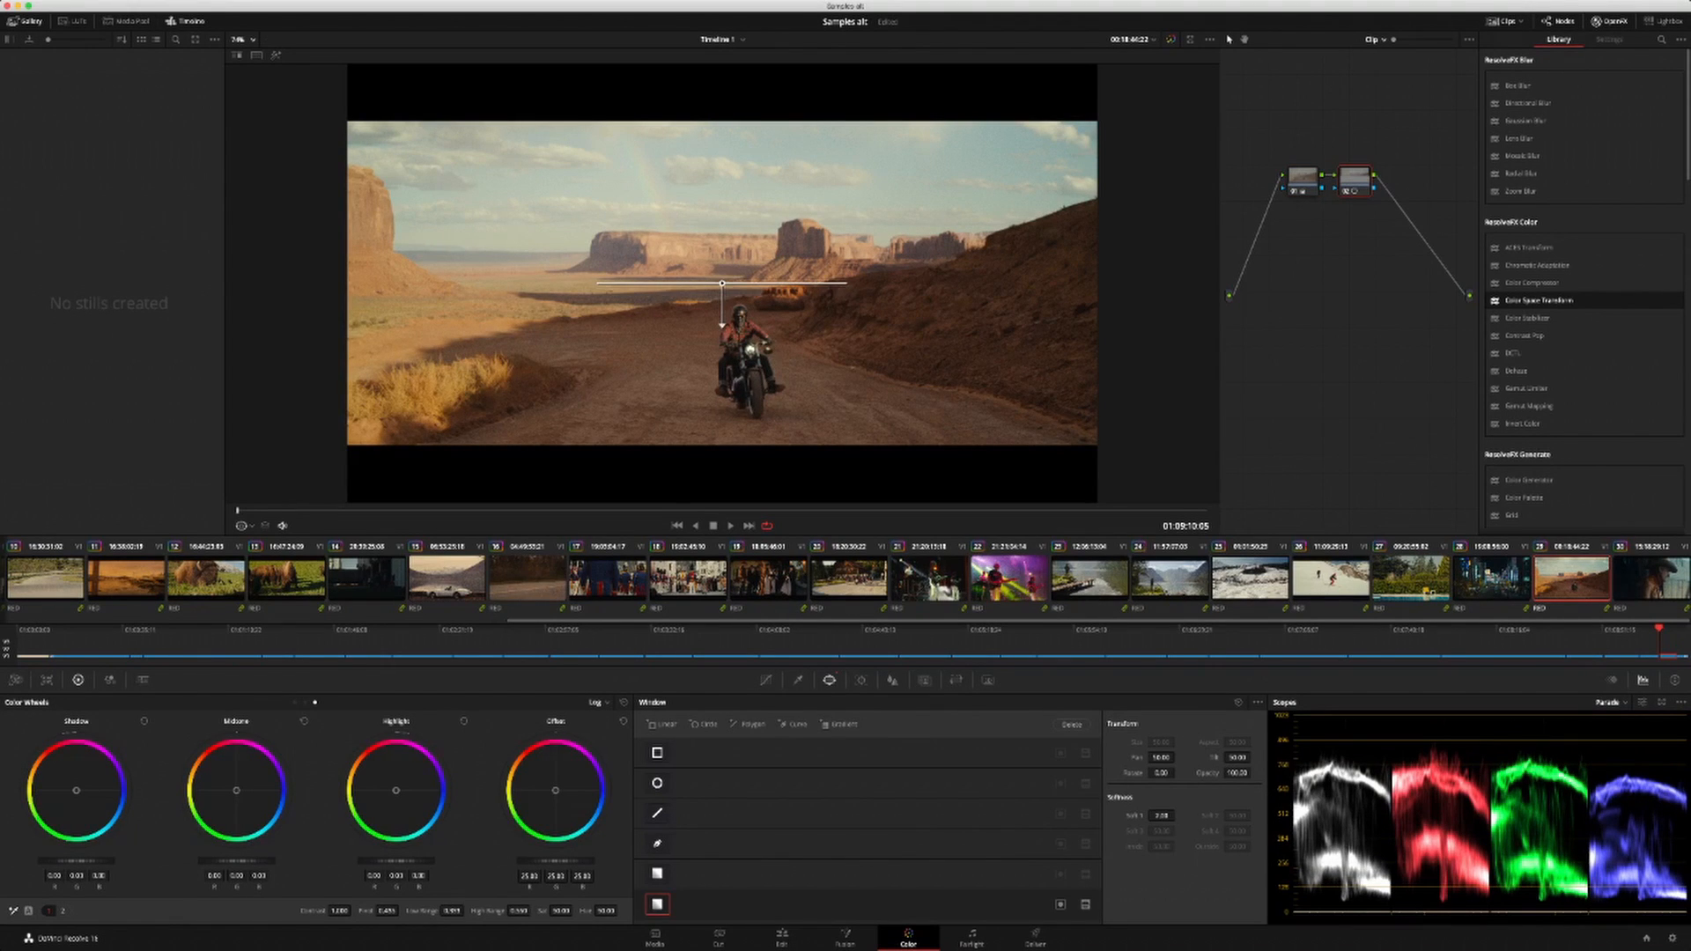
left_click_drag(723, 284, 500, 339)
left_click_drag(556, 860, 533, 860)
left_click_drag(500, 339, 526, 374)
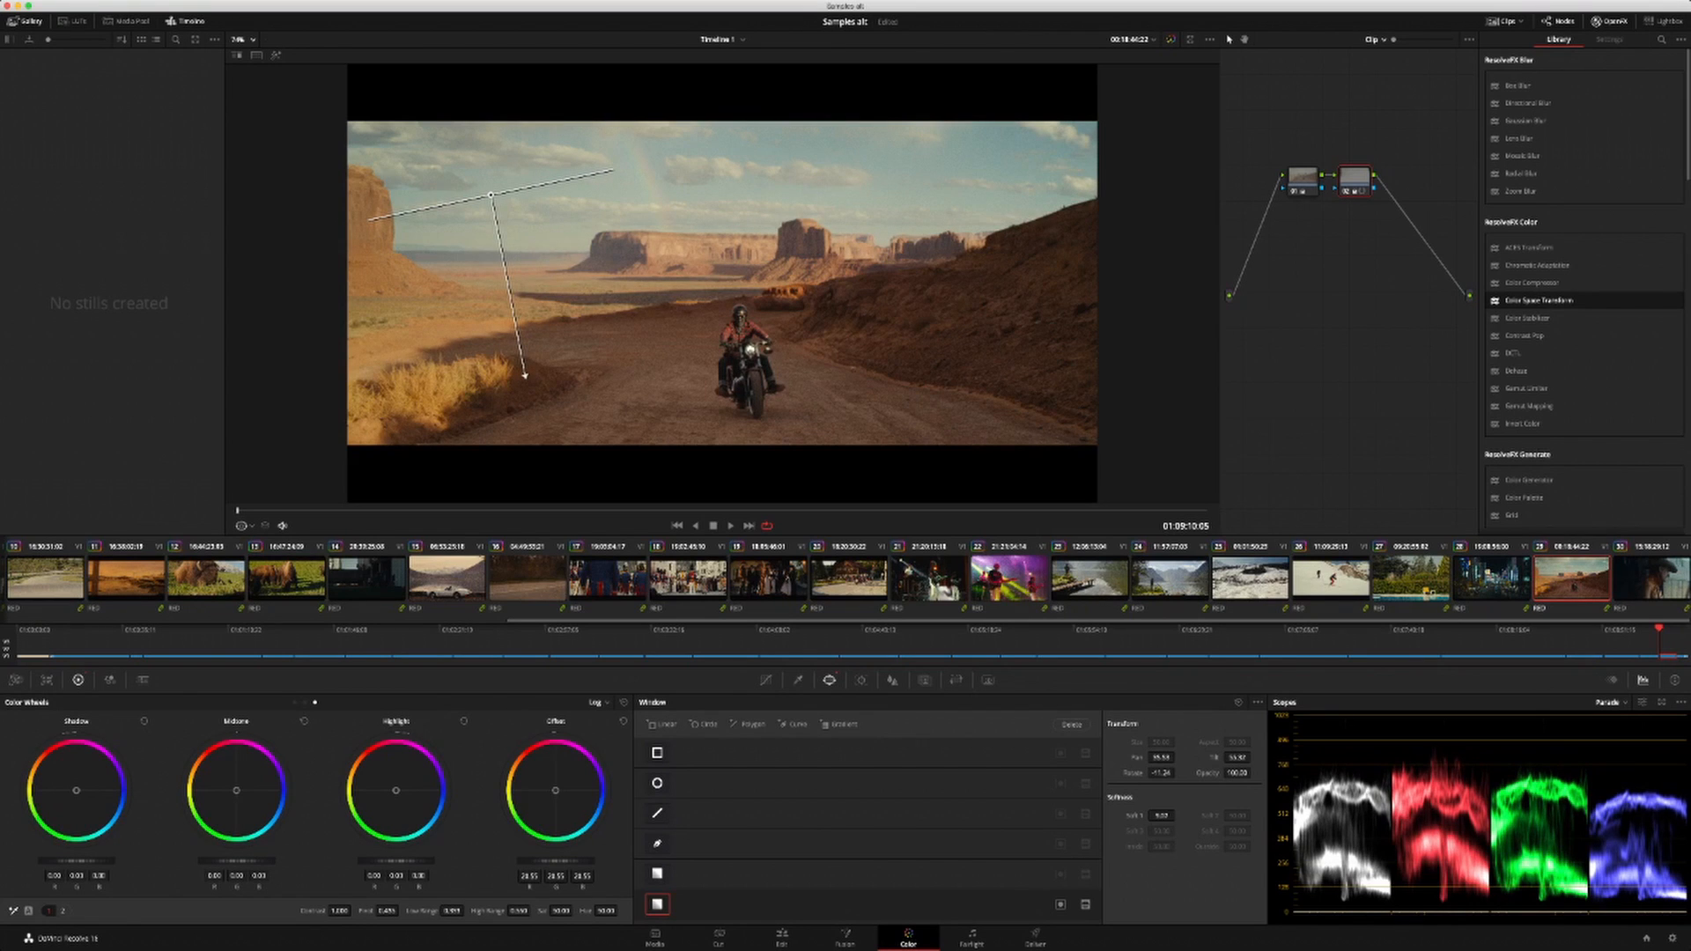
Step: Shift the sky gradient's offset toward cyan-blue, rebalance the first node's offset, and review the motorcycle clip in the enlarged viewer
left_click_drag(555, 791, 554, 789)
left_click(1303, 178)
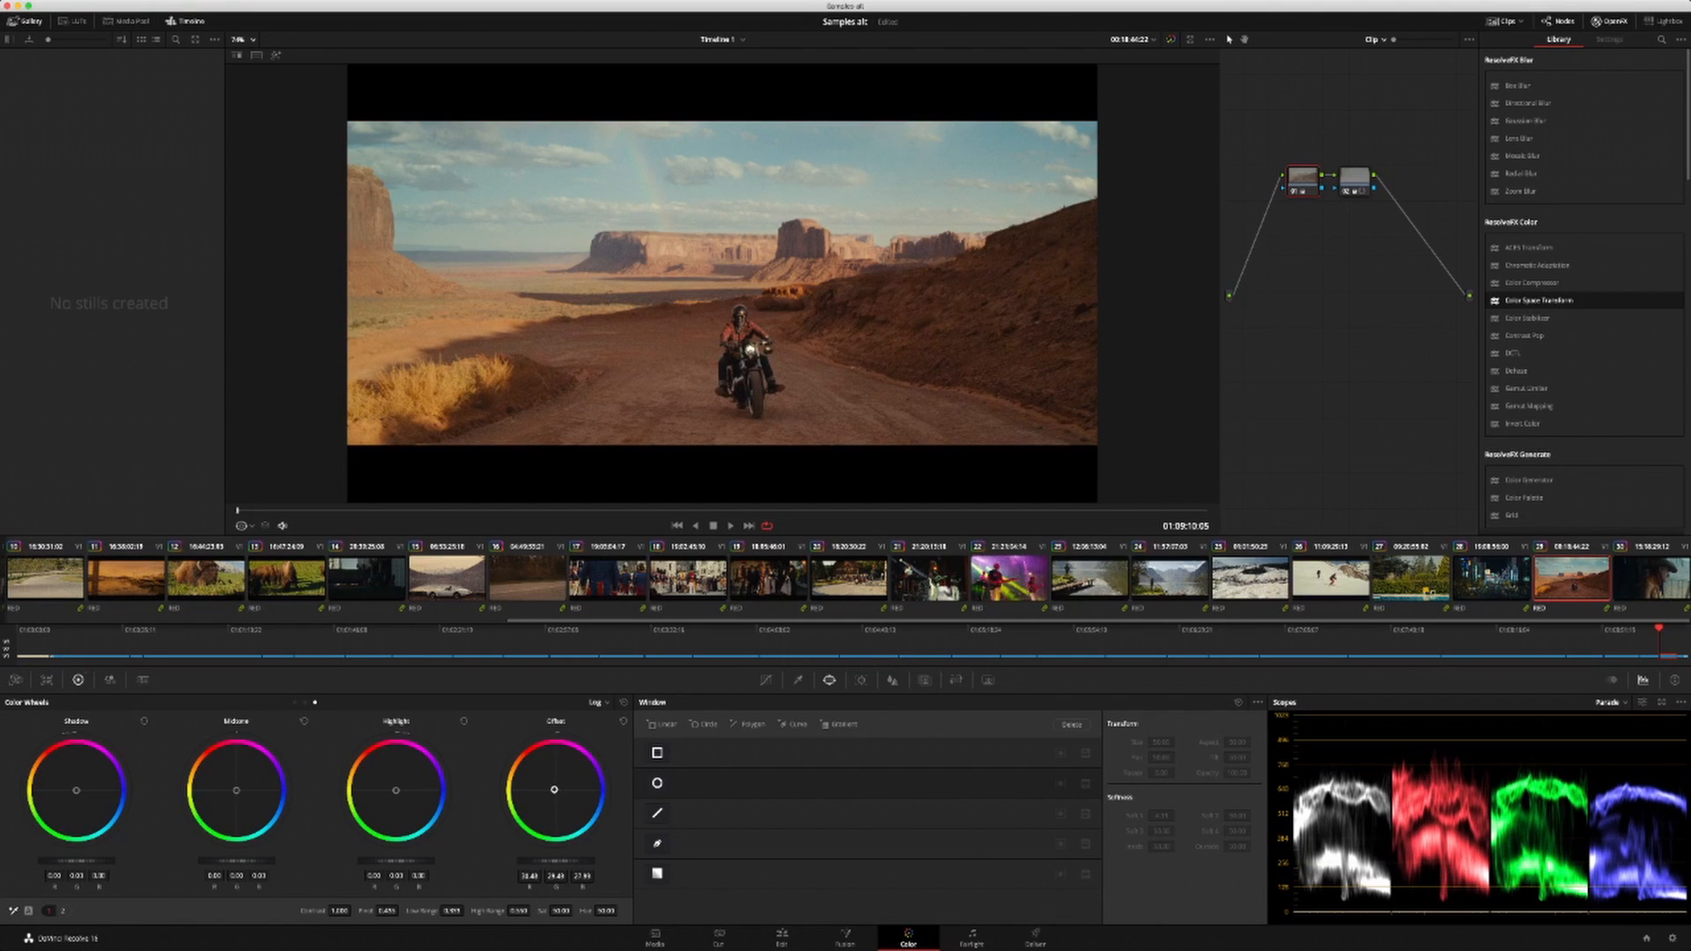
left_click(1354, 178)
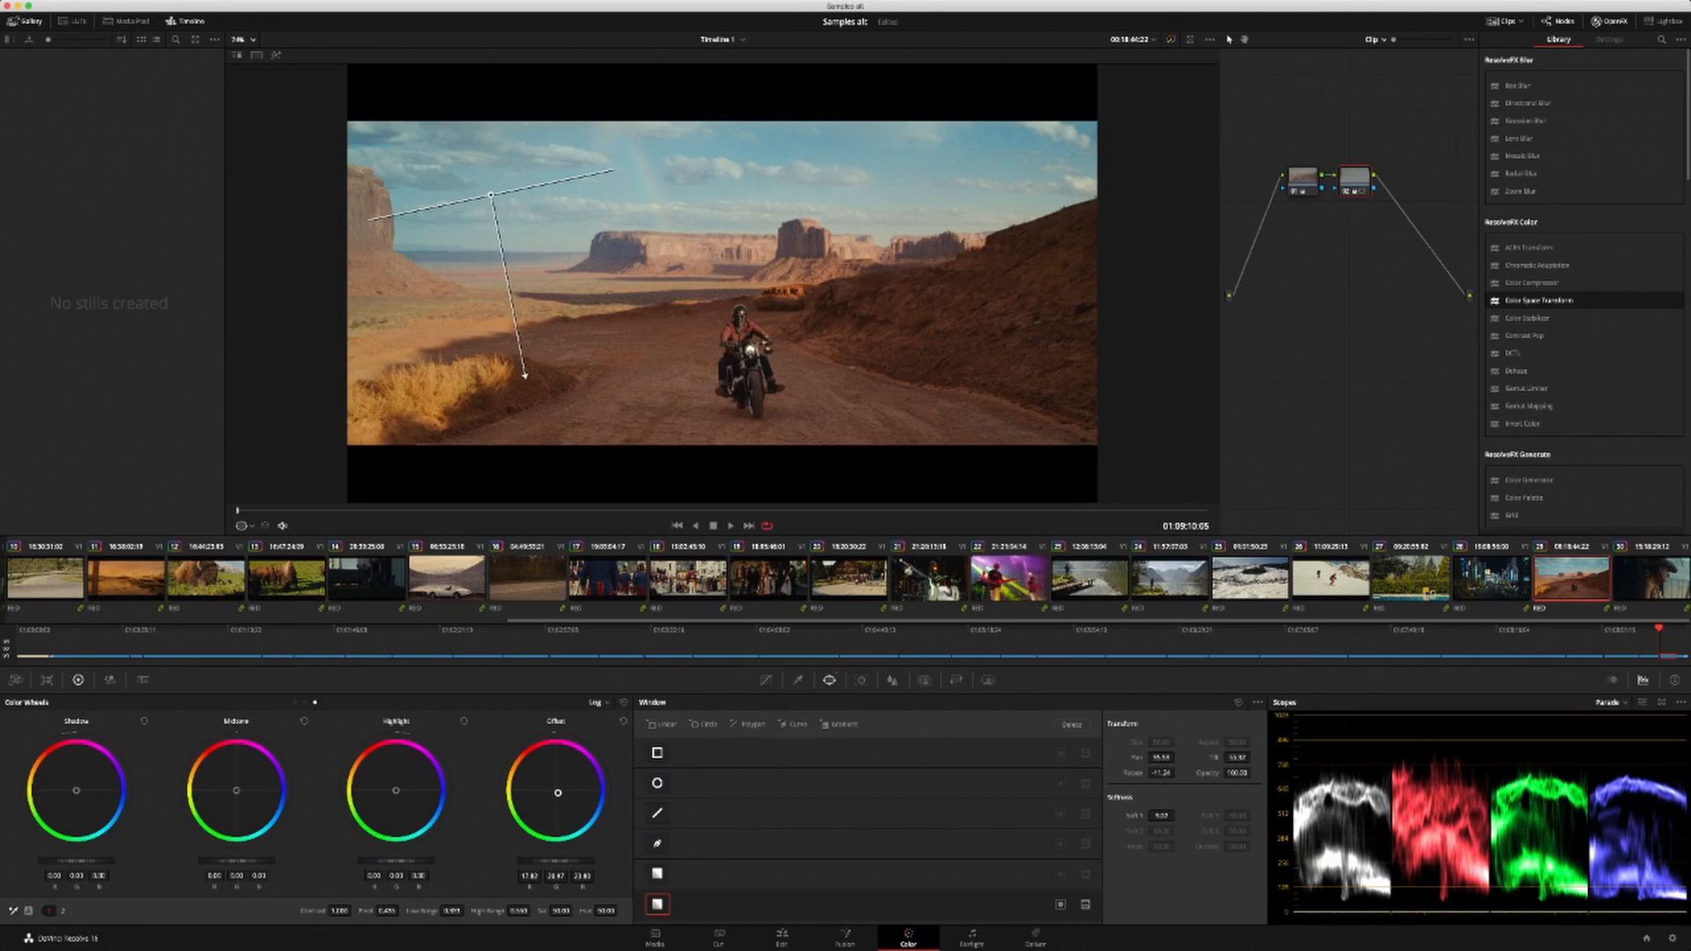
key("alt+f")
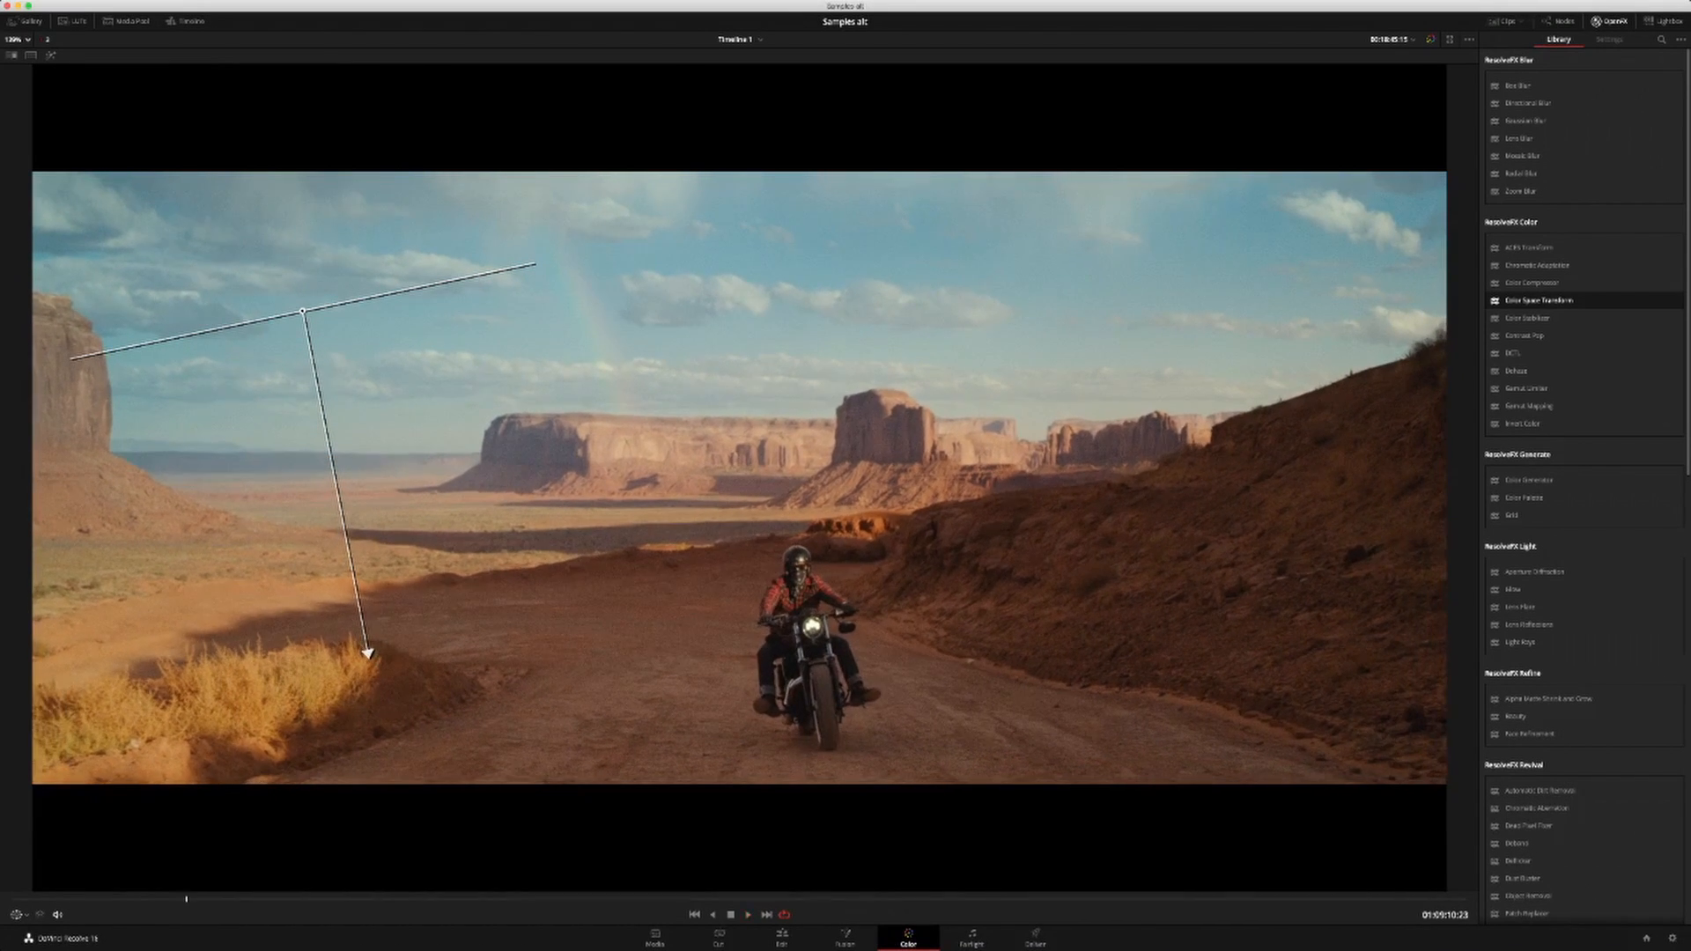
key("alt+f")
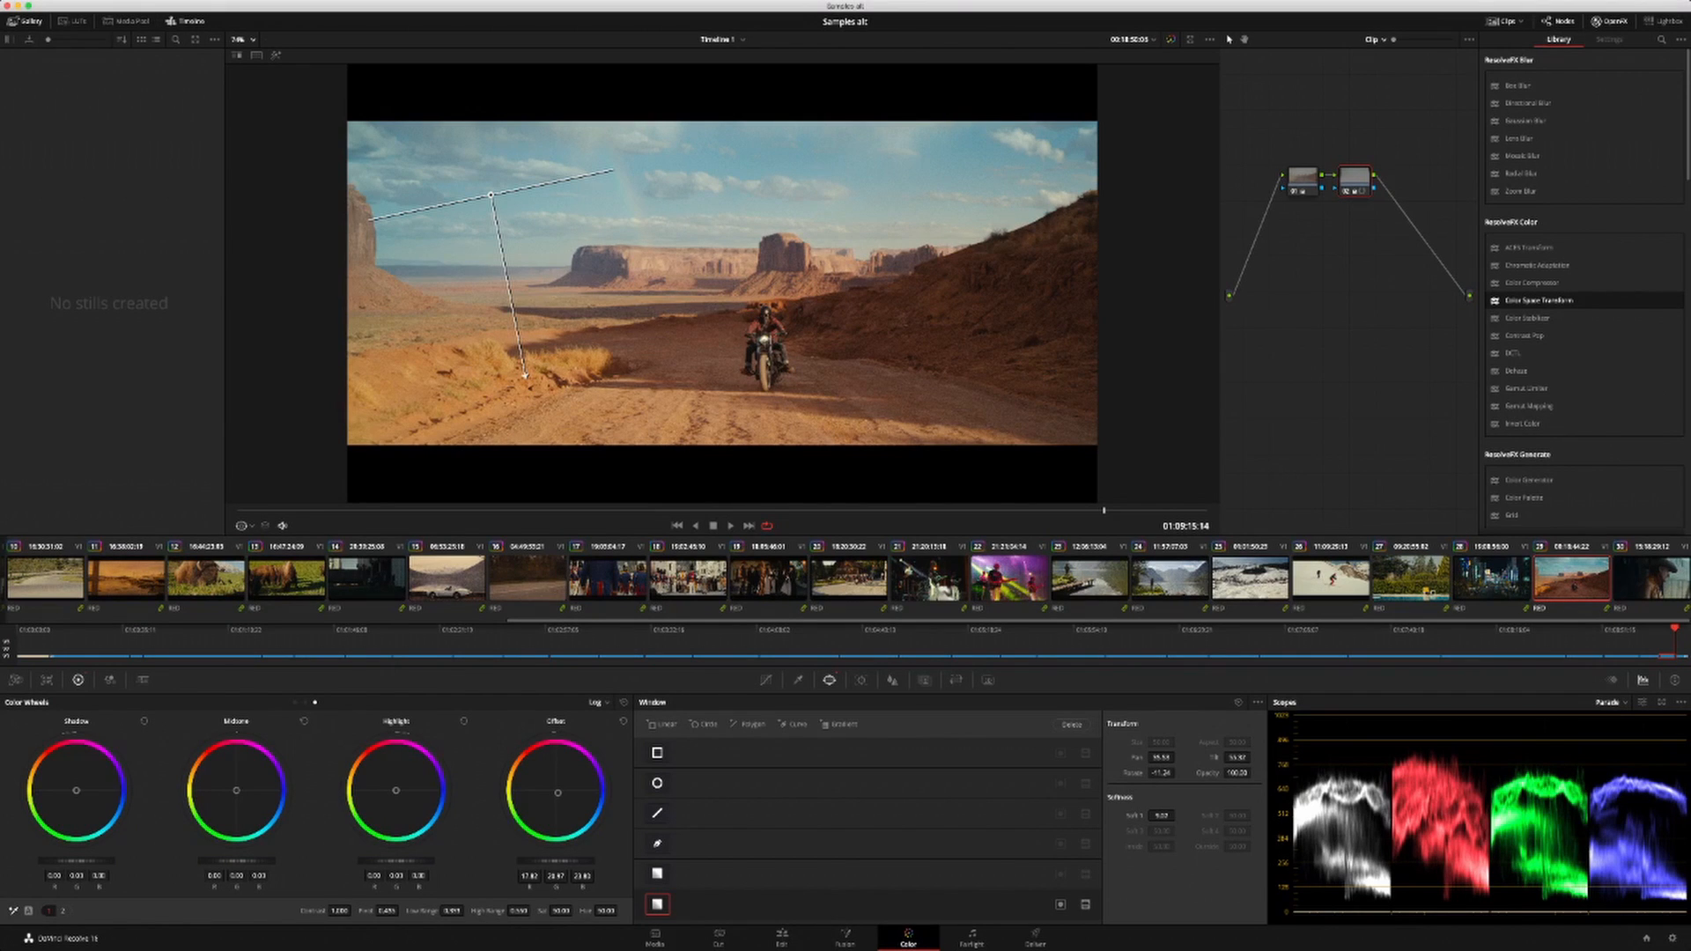
Step: Compare the alphorn lake, poolside and white cat clips across the timeline
scroll(845, 578, "left", 10)
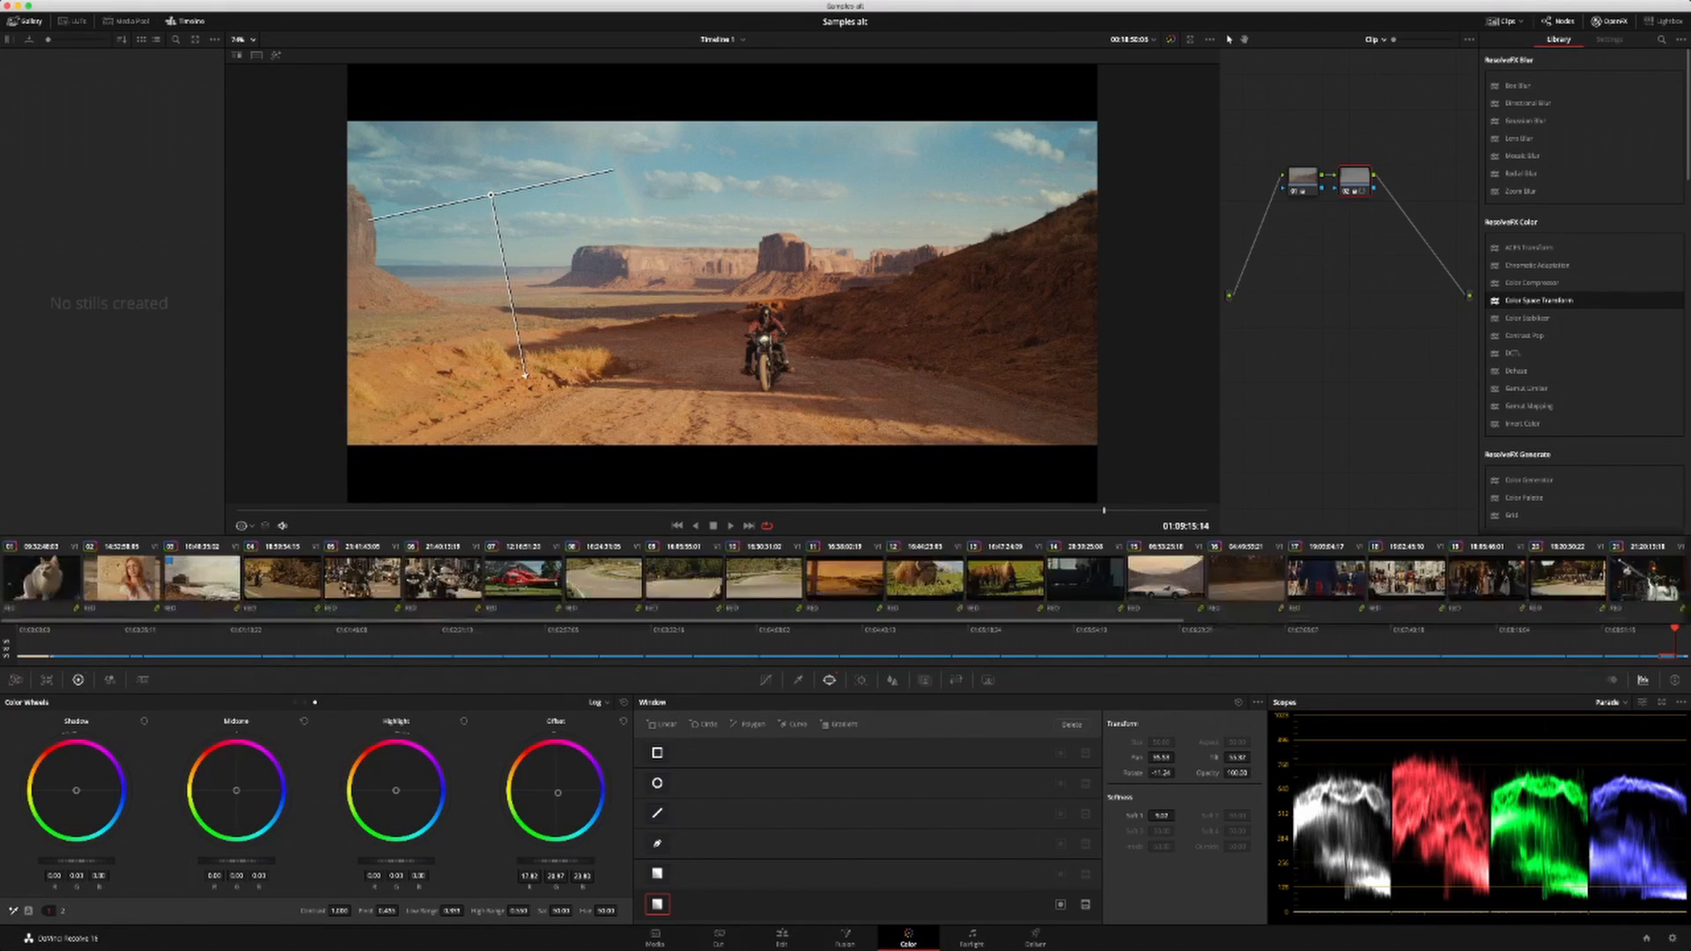
scroll(845, 578, "right", 10)
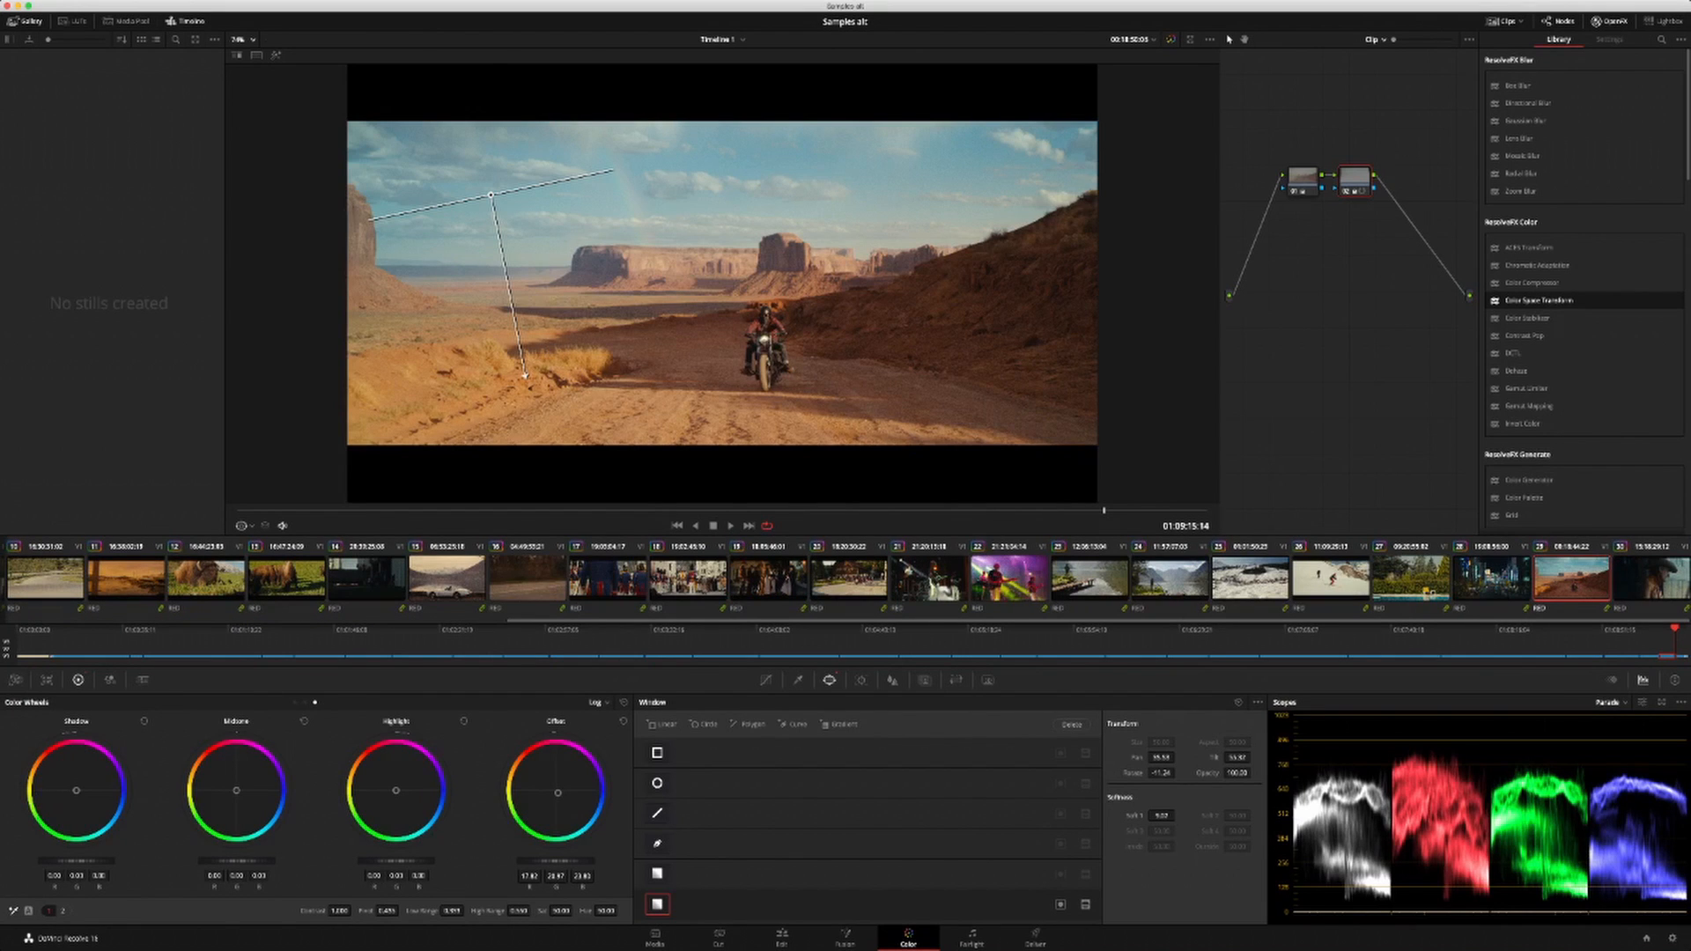
left_click(1331, 578)
left_click(1169, 579)
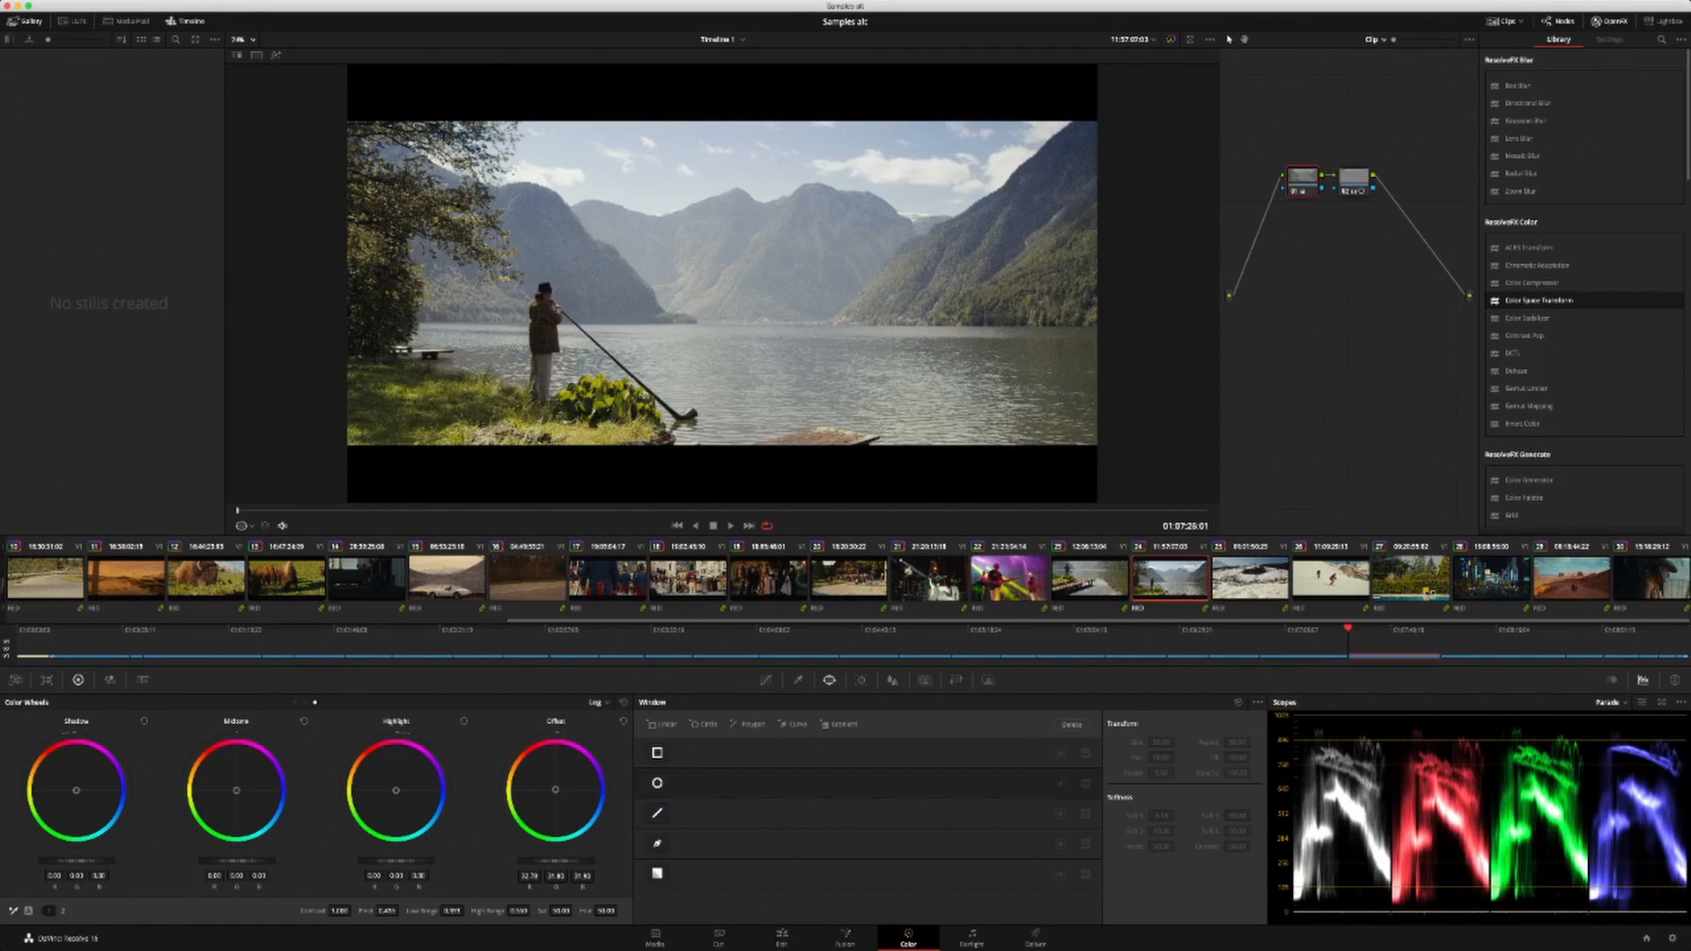
left_click(1414, 582)
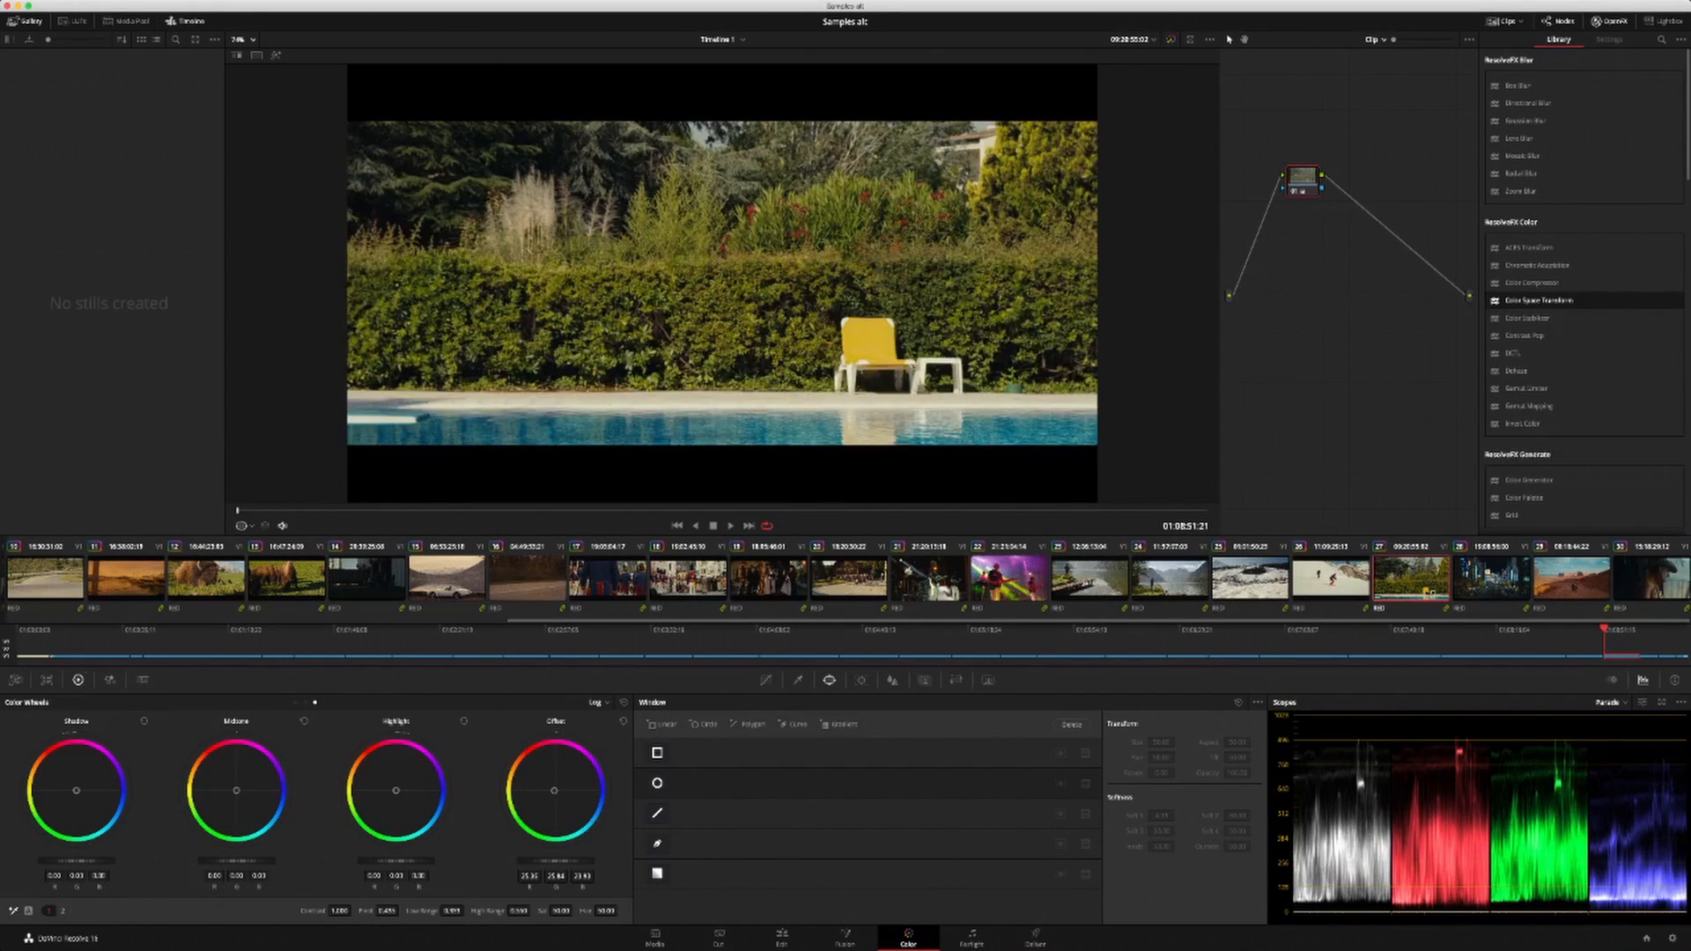
scroll(845, 578, "left", 10)
left_click(42, 578)
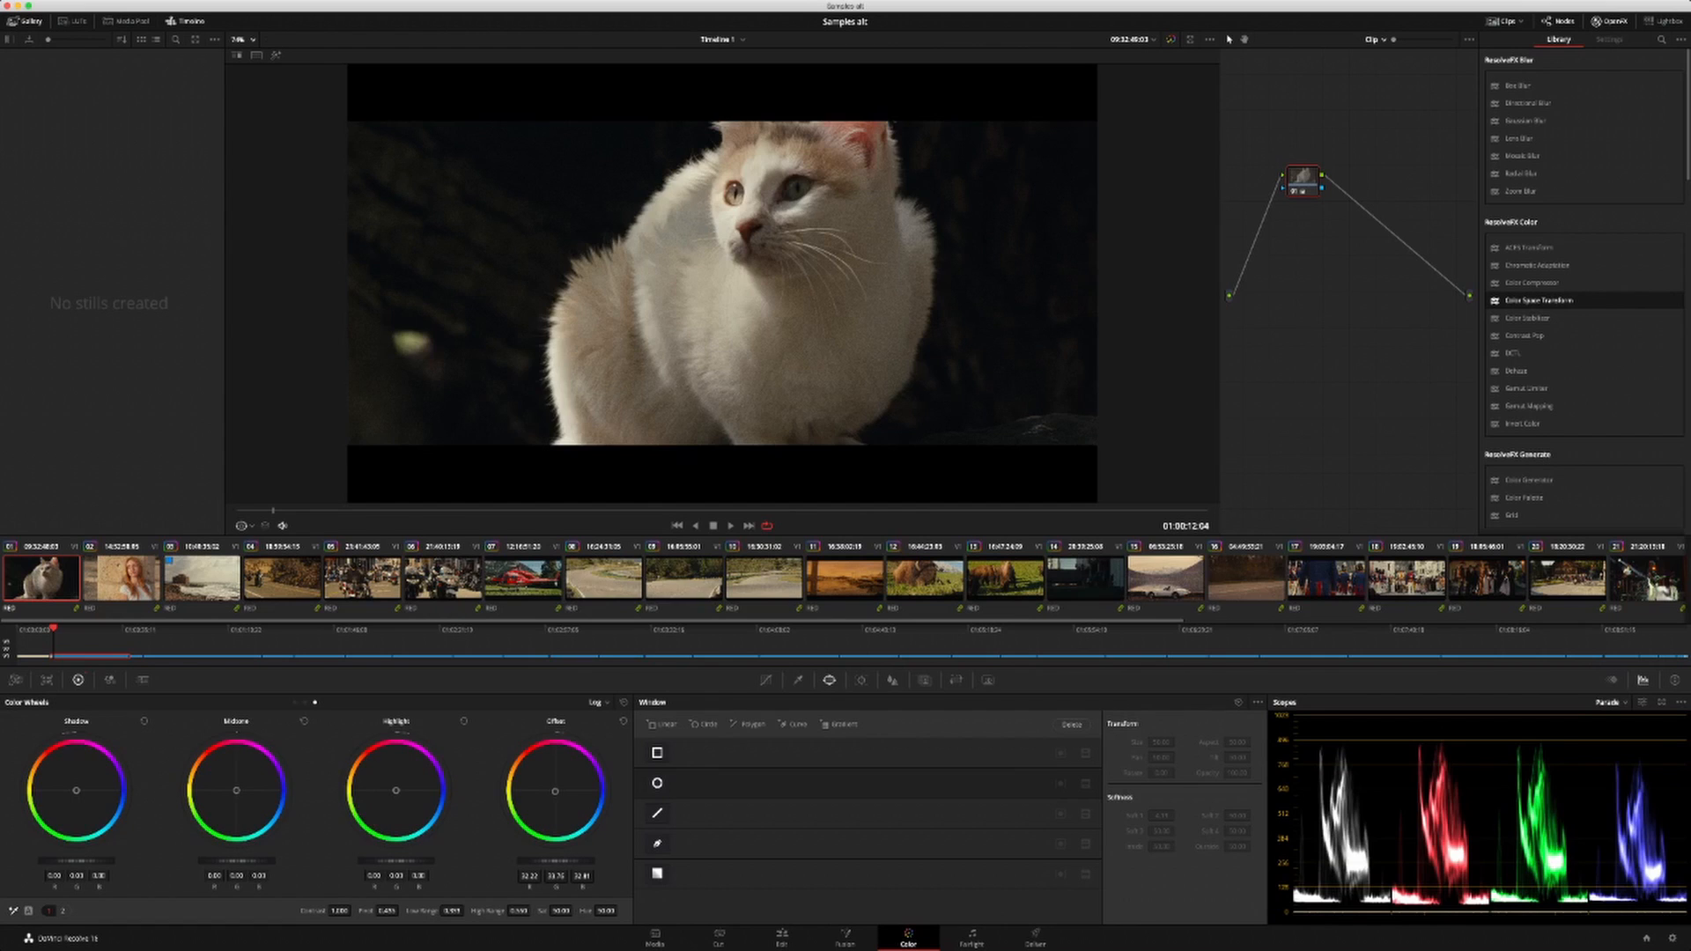
Step: Shift the offset balance of the parked white convertible clip by the lake slightly cooler
left_click(1166, 579)
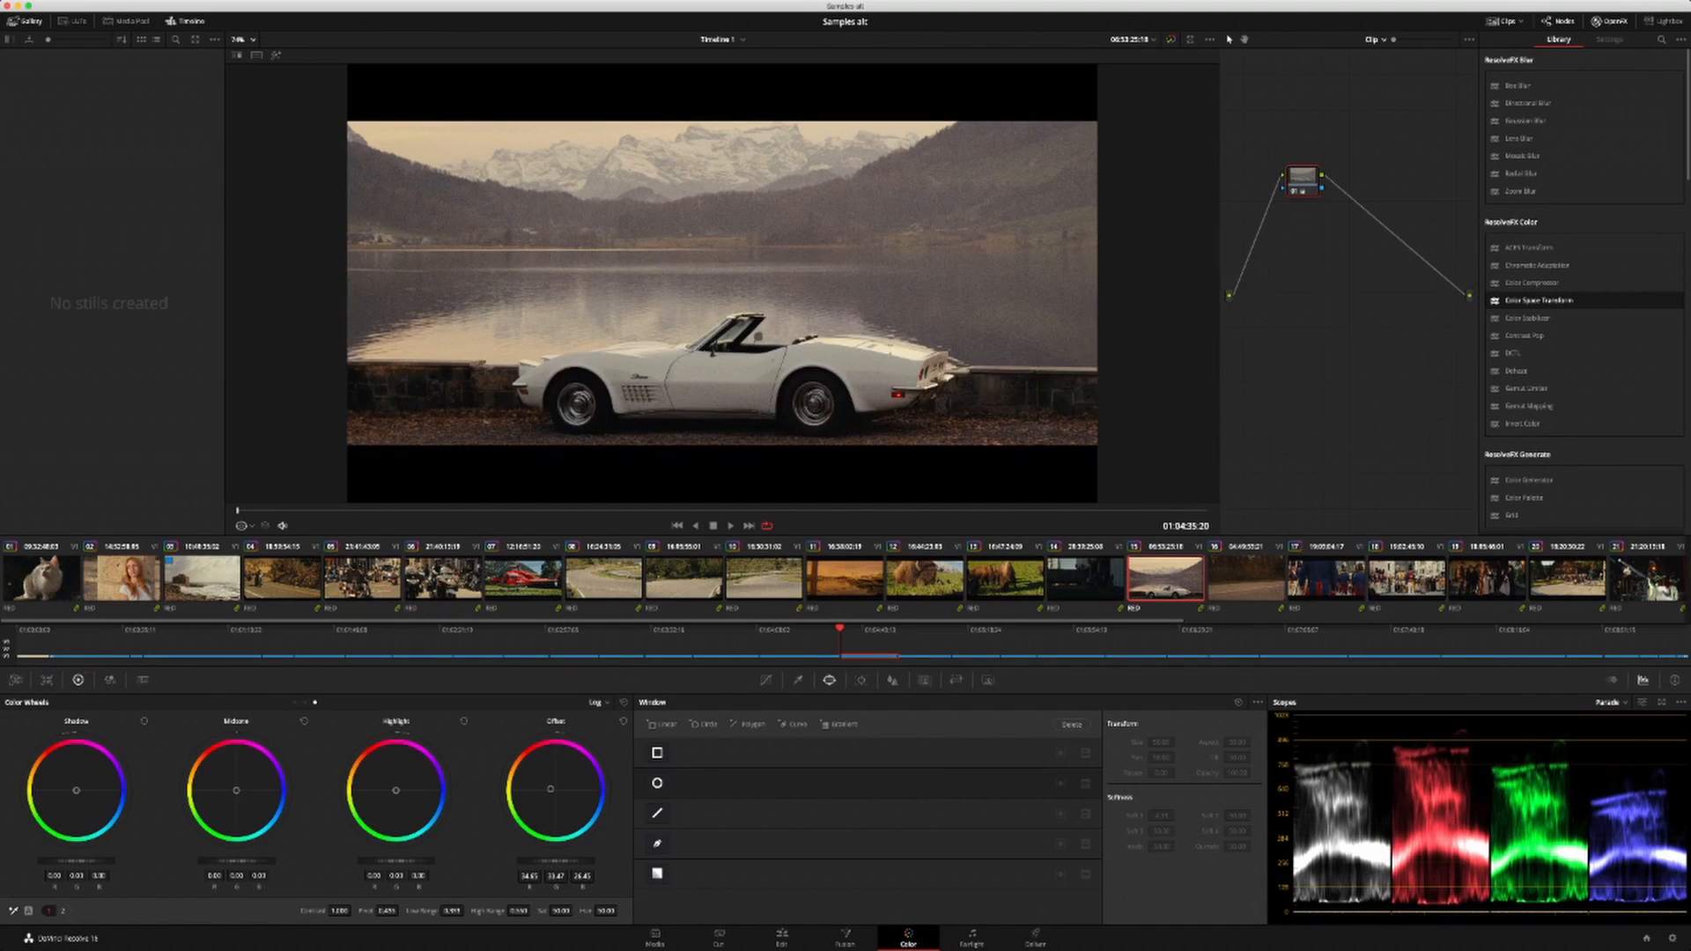
left_click_drag(550, 789, 551, 789)
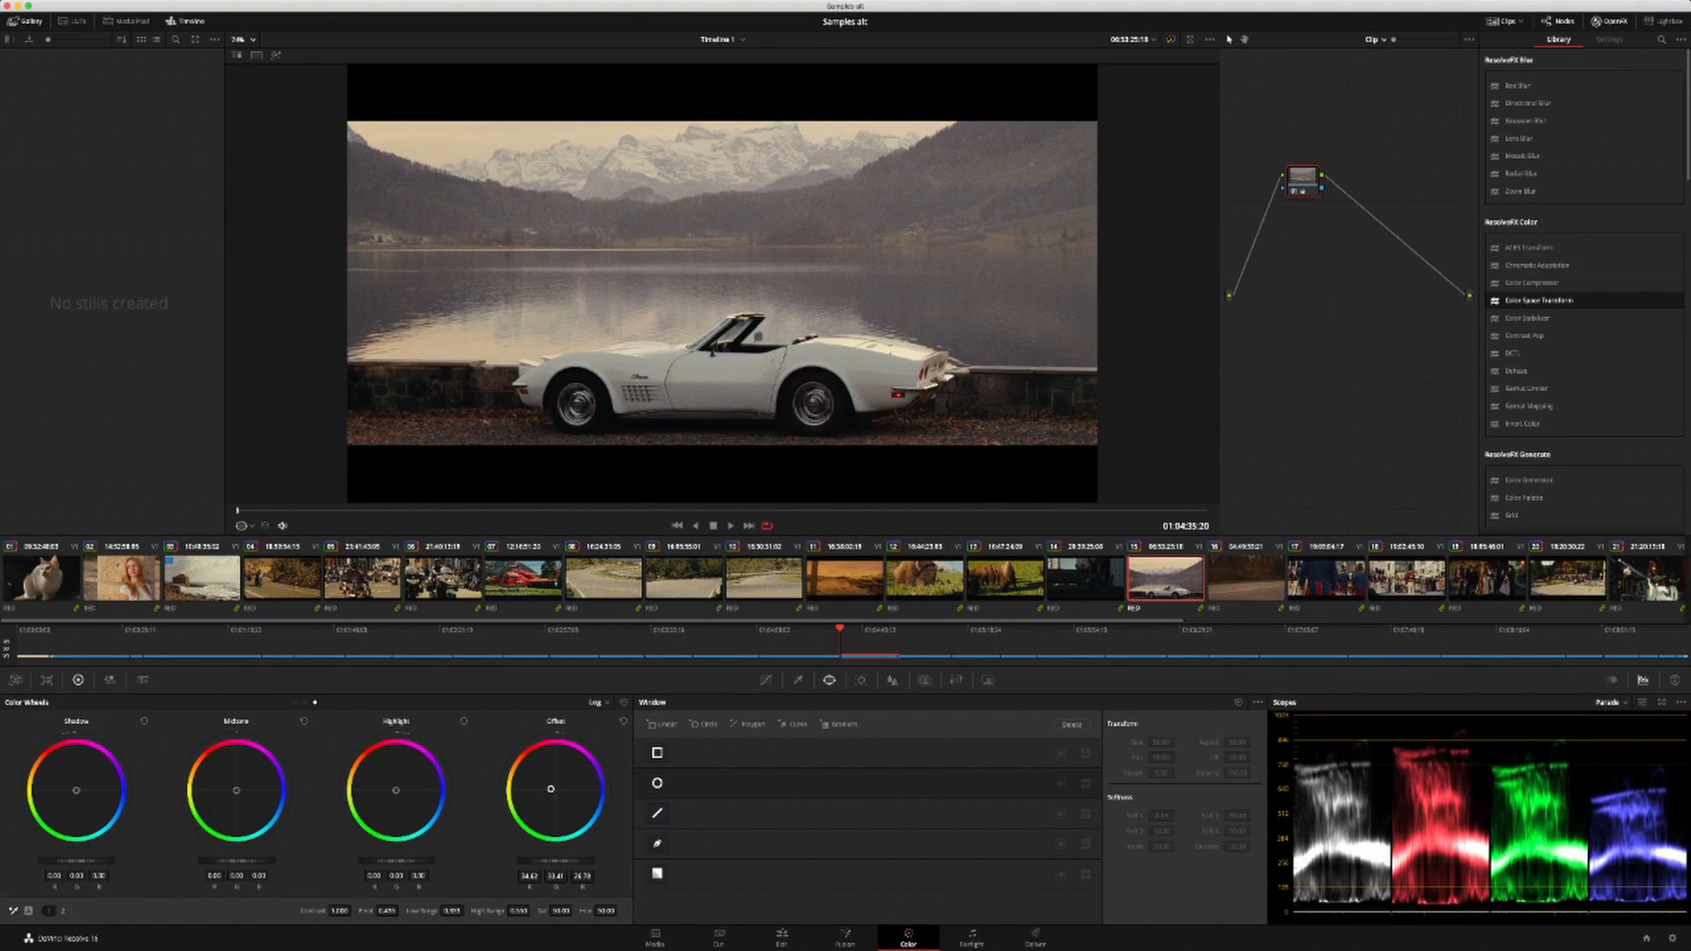
Step: Step into the moving white car clip and play it in the enlarged viewer to check its look
key("Down")
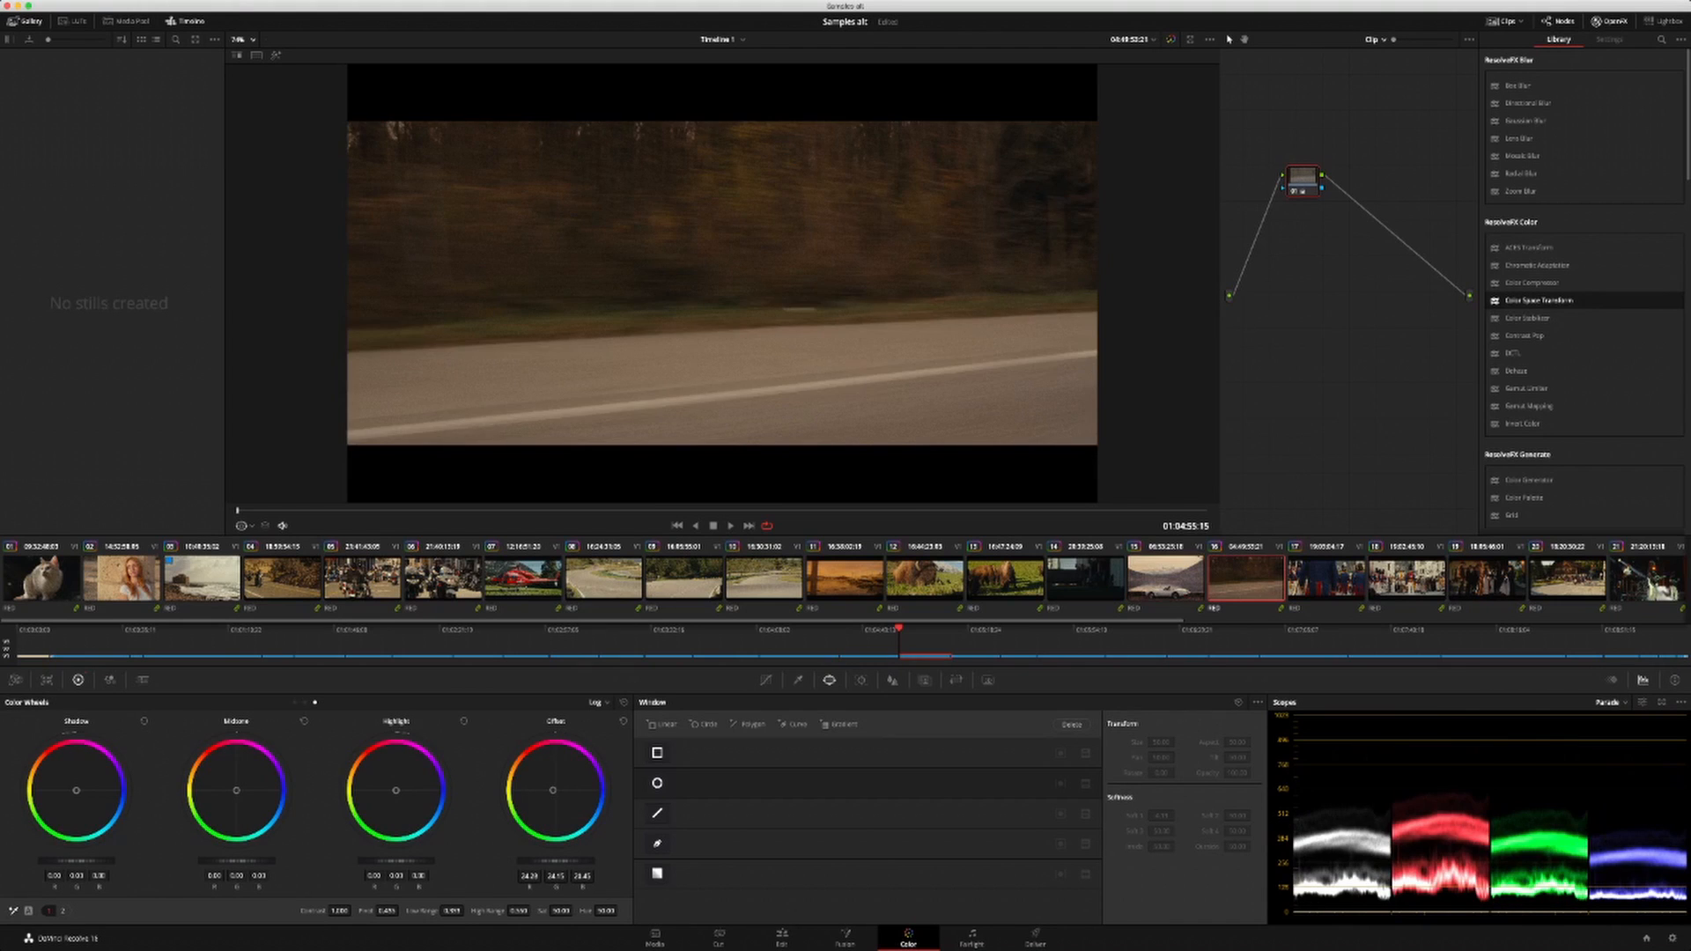
key("shift+Right")
key("shift+Right")
key("shift+Right")
key("shift+Right")
key("shift+Right")
key("shift+Right")
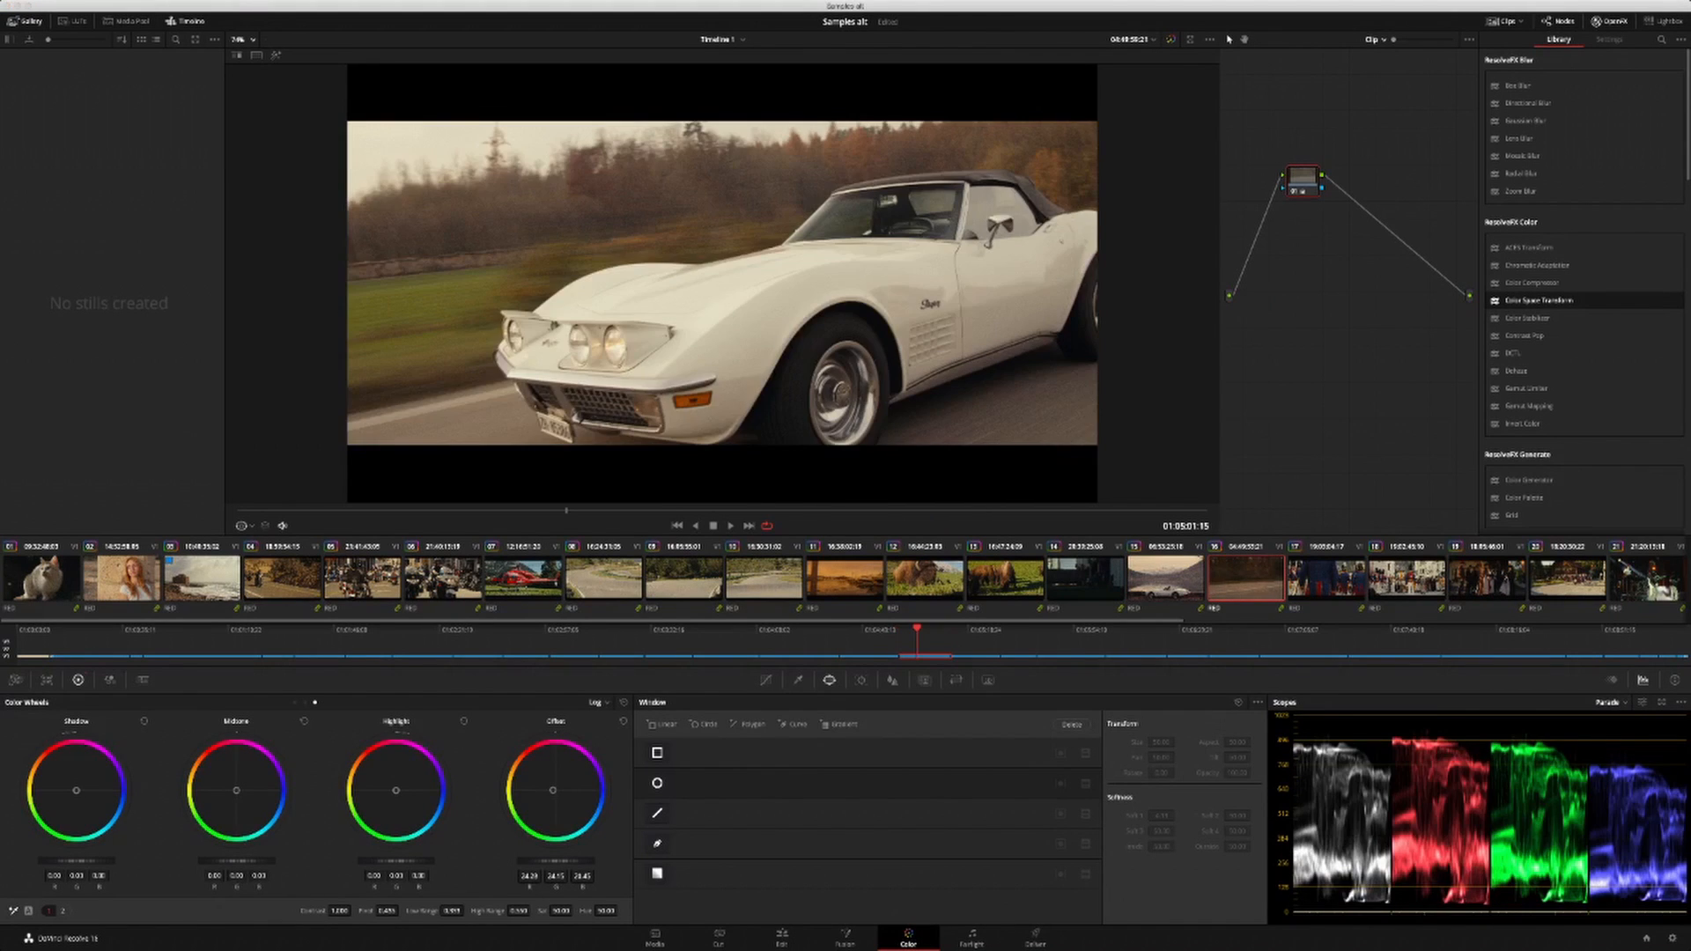
key("alt+f")
key("space")
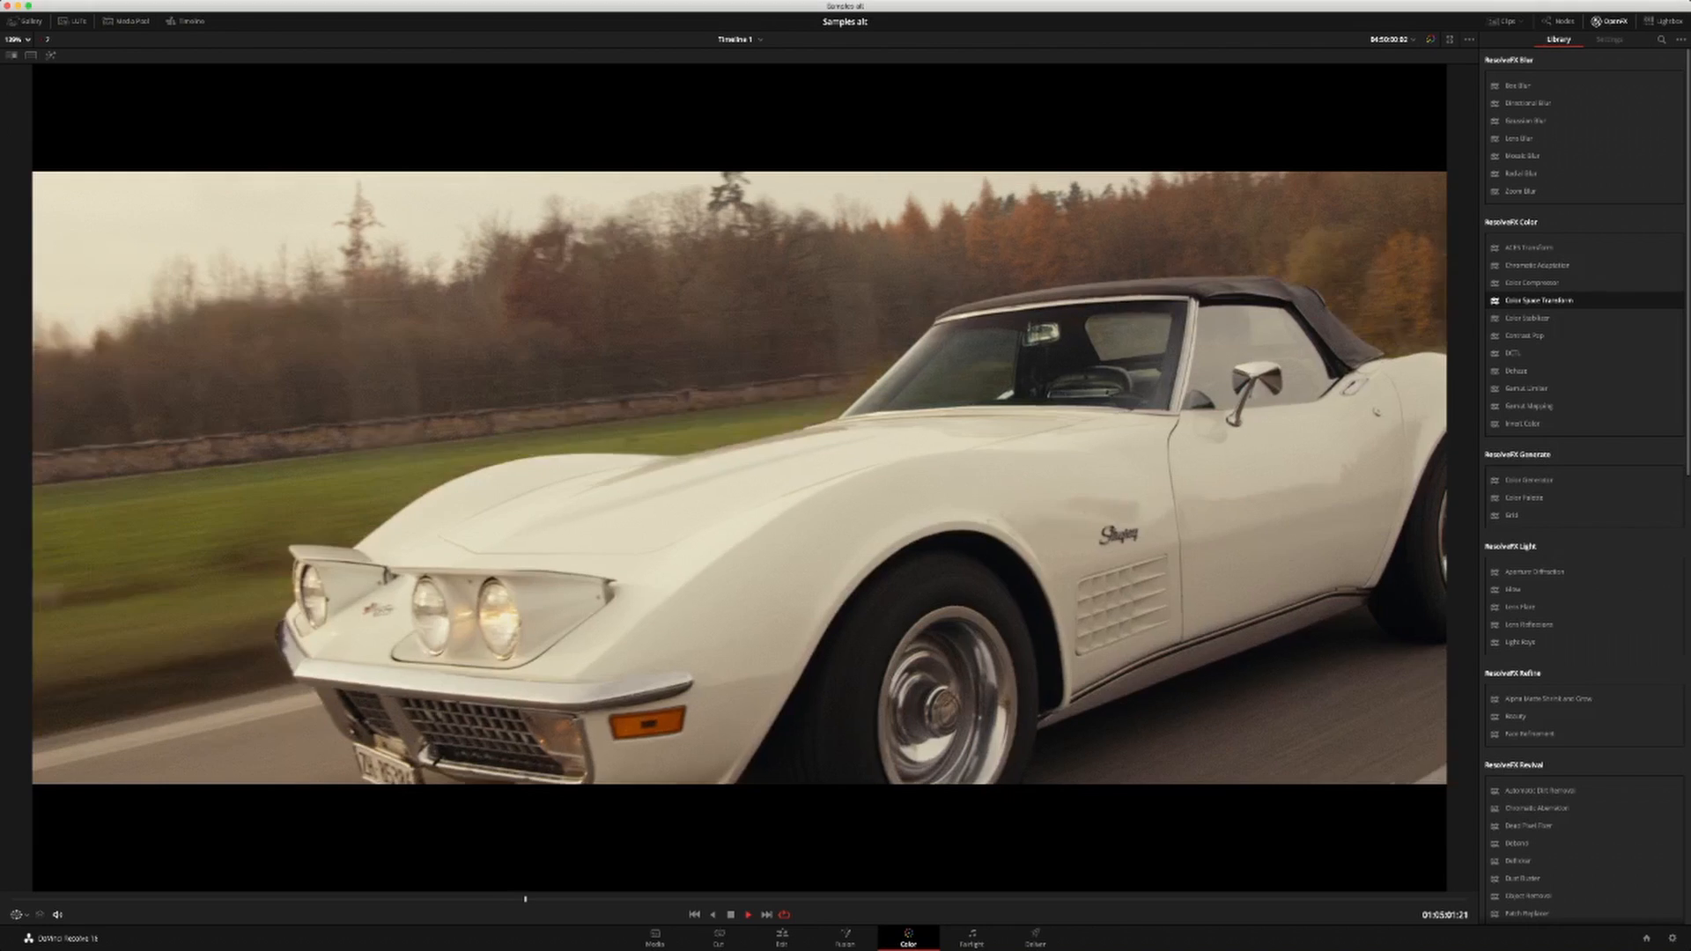
key("alt+f")
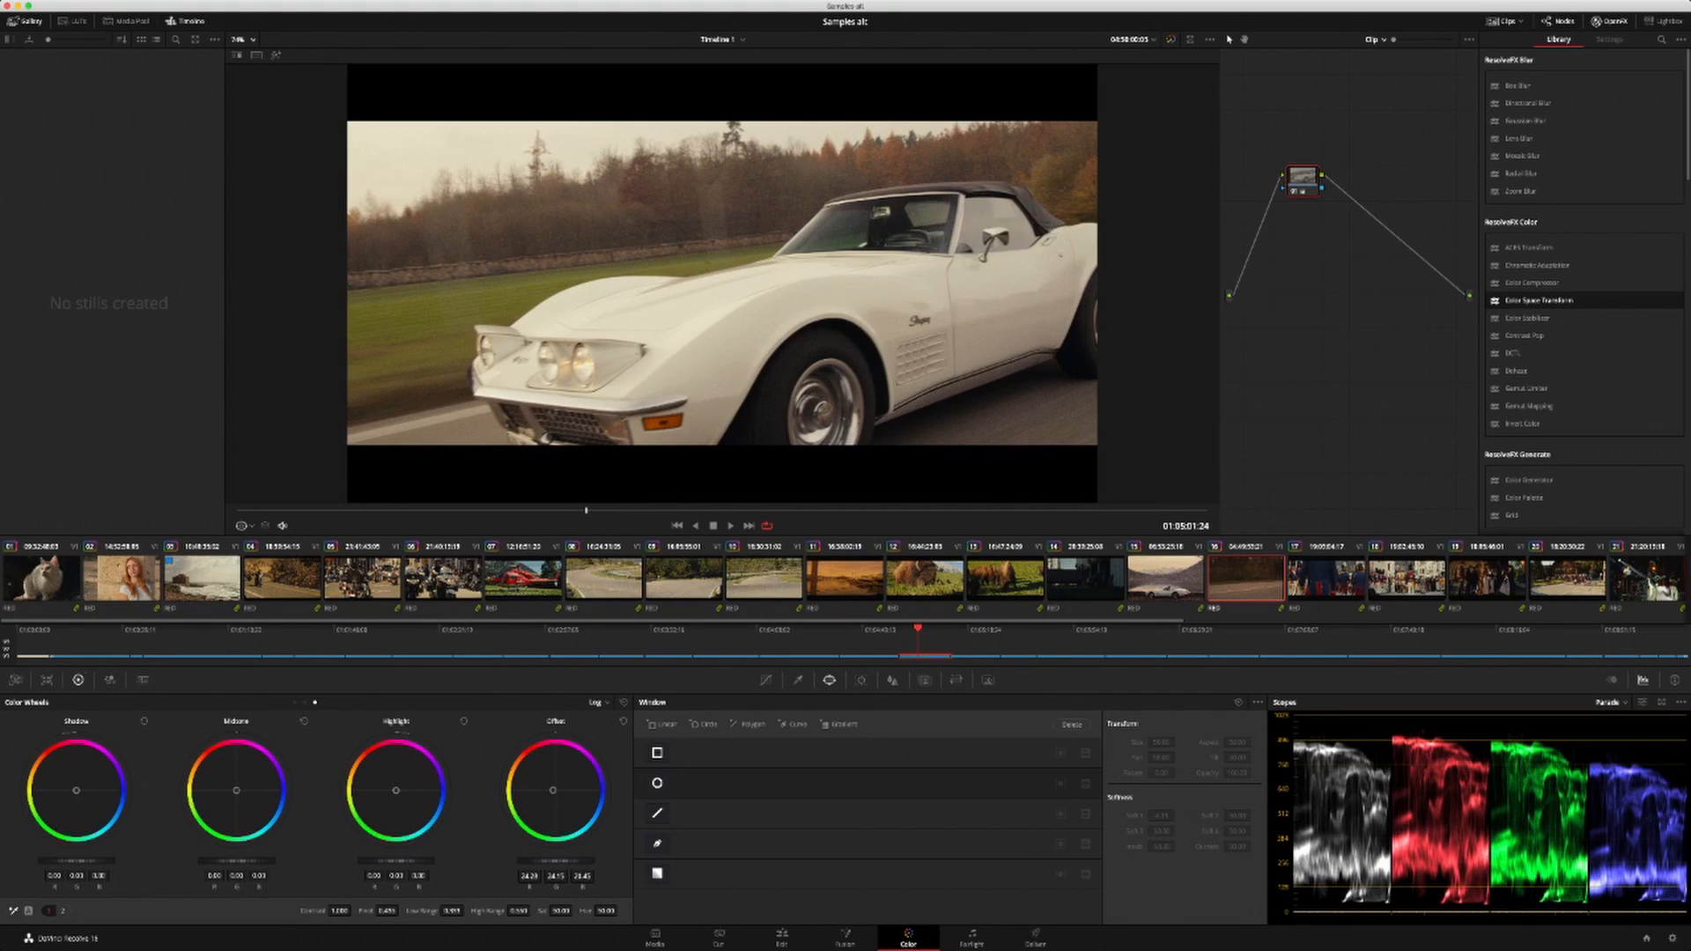
Step: Warm the offset balance of the night city street clip and lower its overall offset slightly
scroll(846, 577, "right", 8)
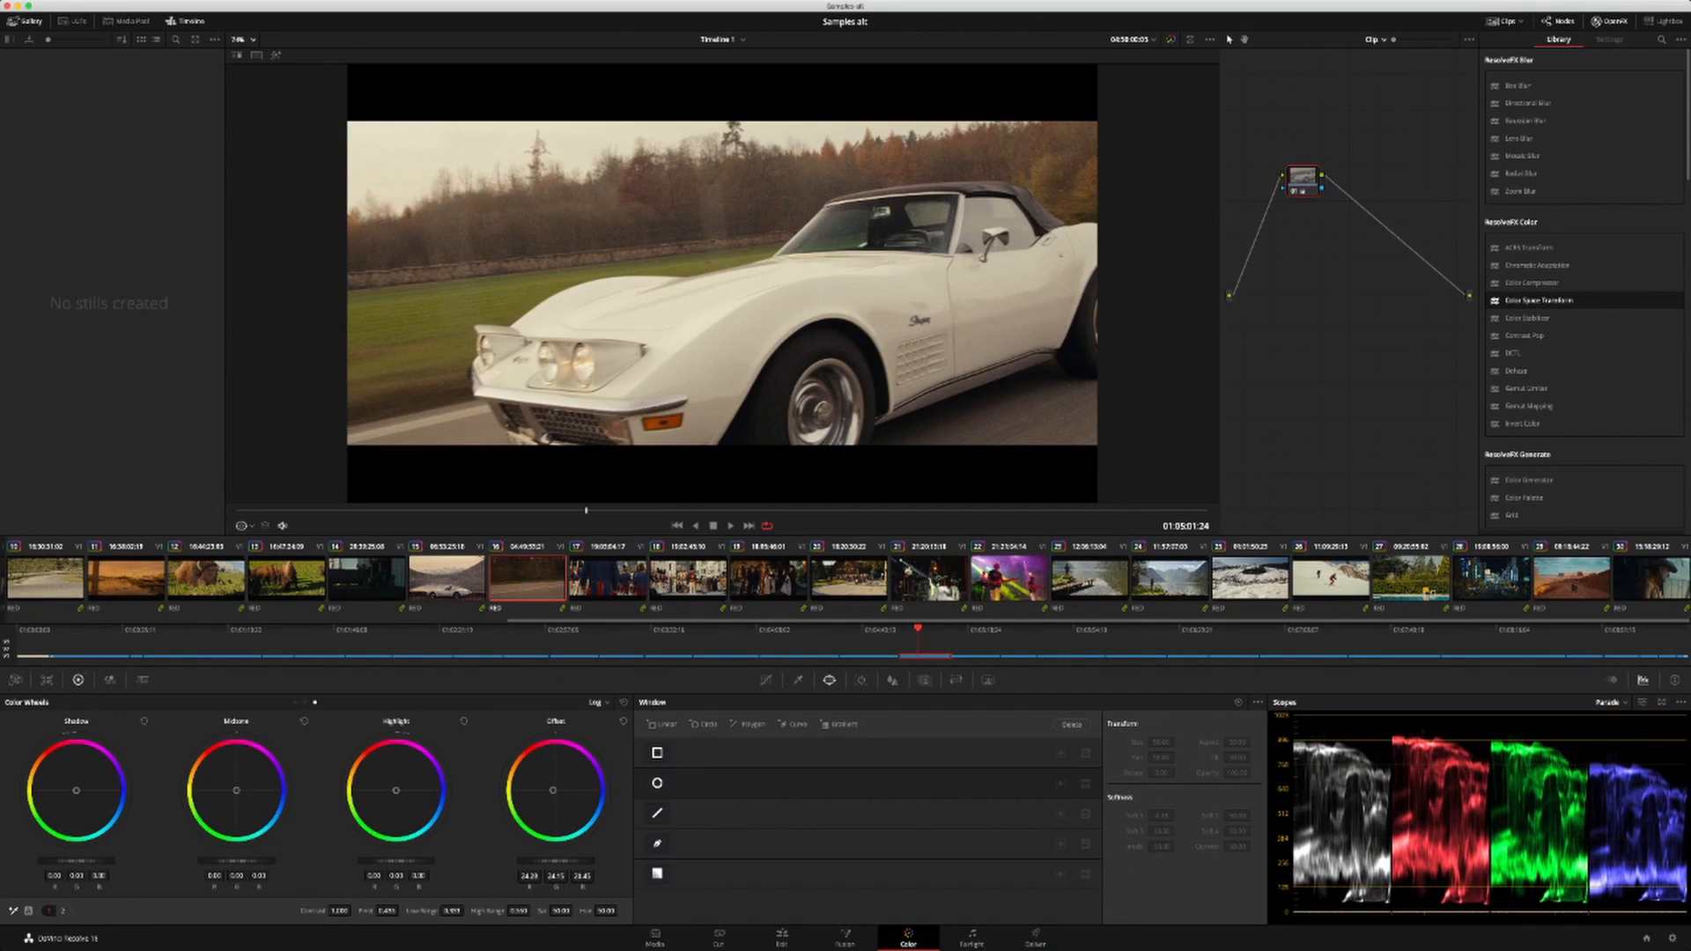
left_click(1651, 579)
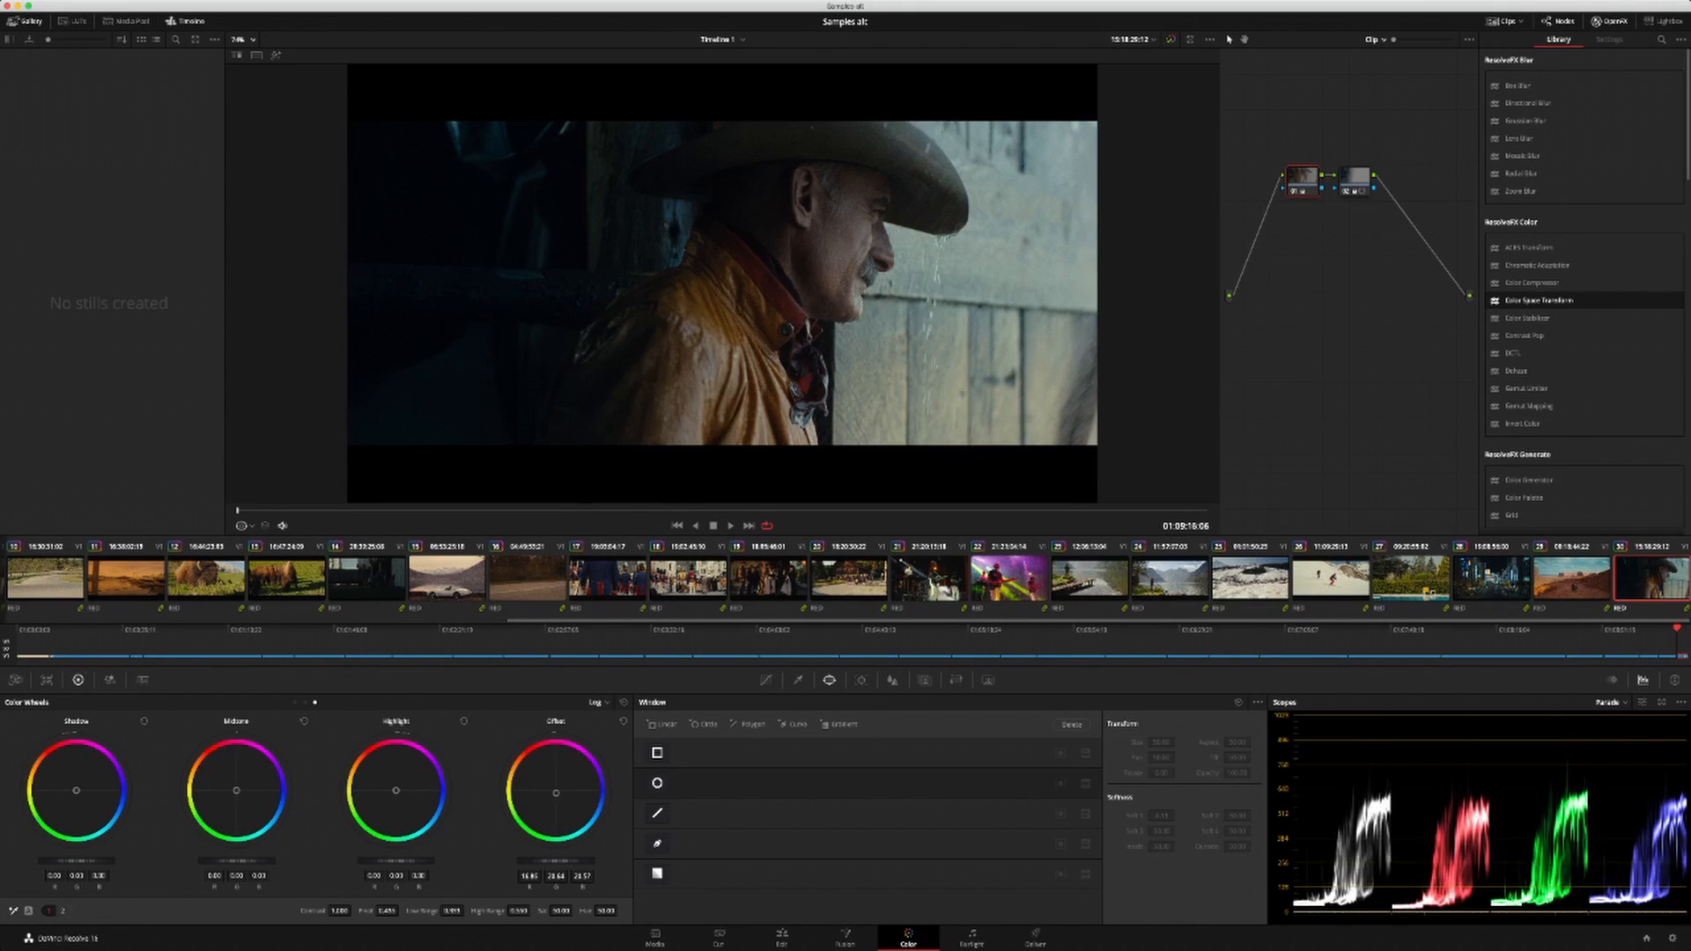
left_click(1491, 578)
left_click(1491, 578)
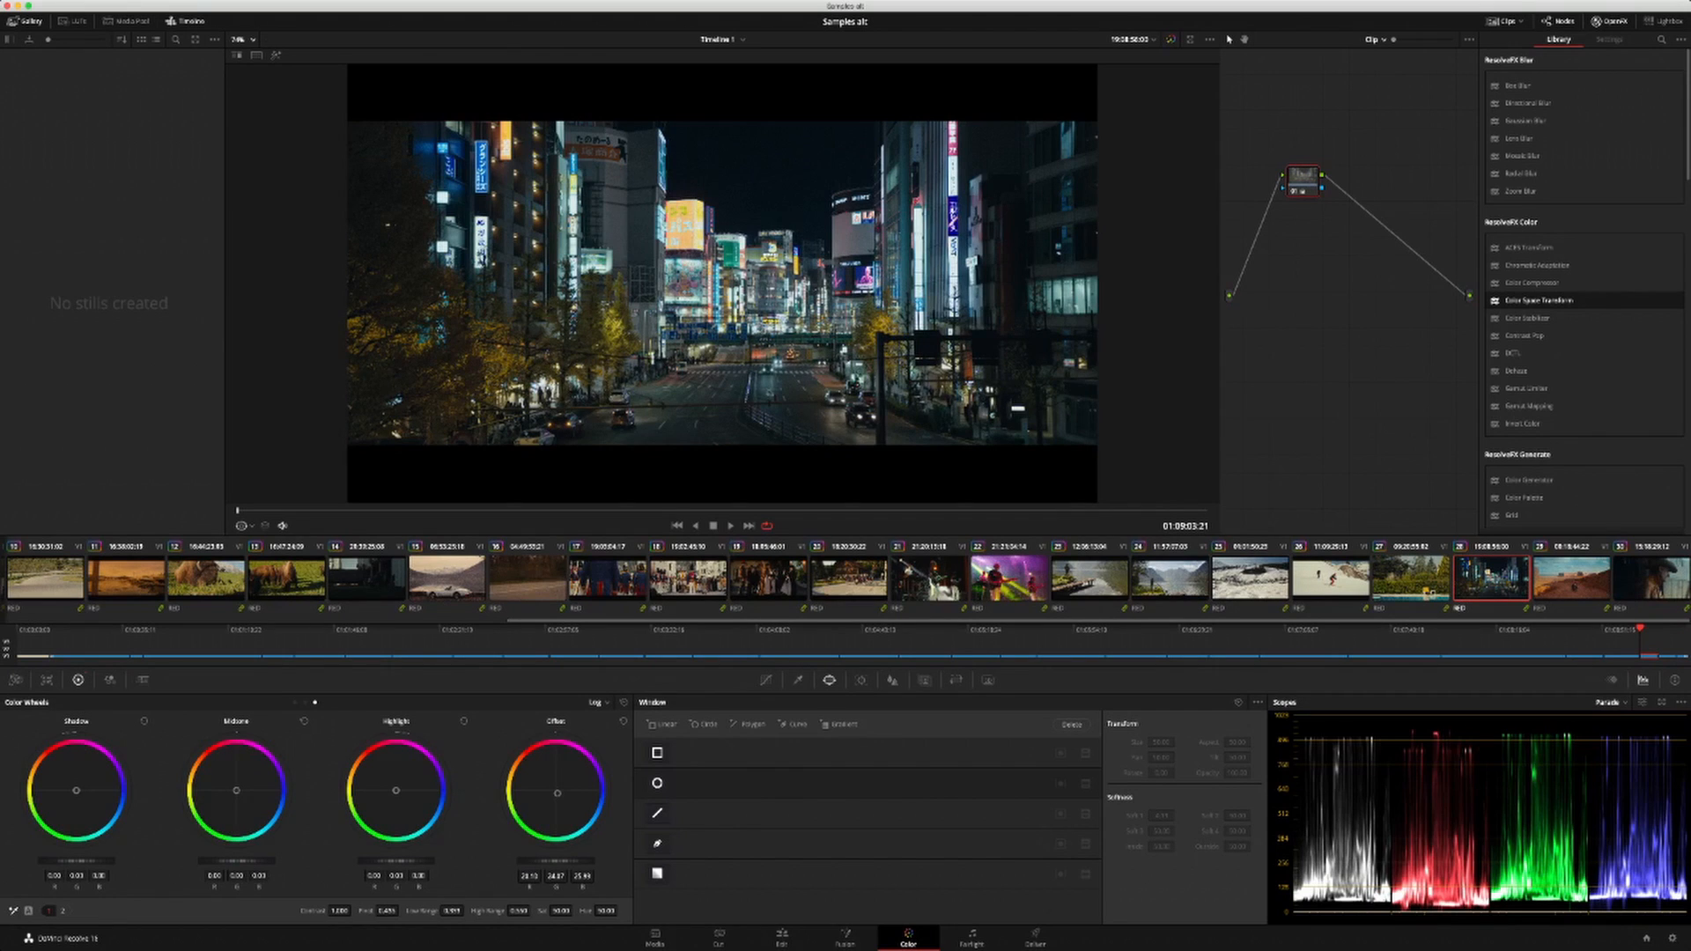
left_click_drag(557, 794, 556, 792)
left_click_drag(555, 860, 549, 861)
Step: Fine-tune the offset color balance of the motorcycle clip's sky gradient node and of its first node
key("Down")
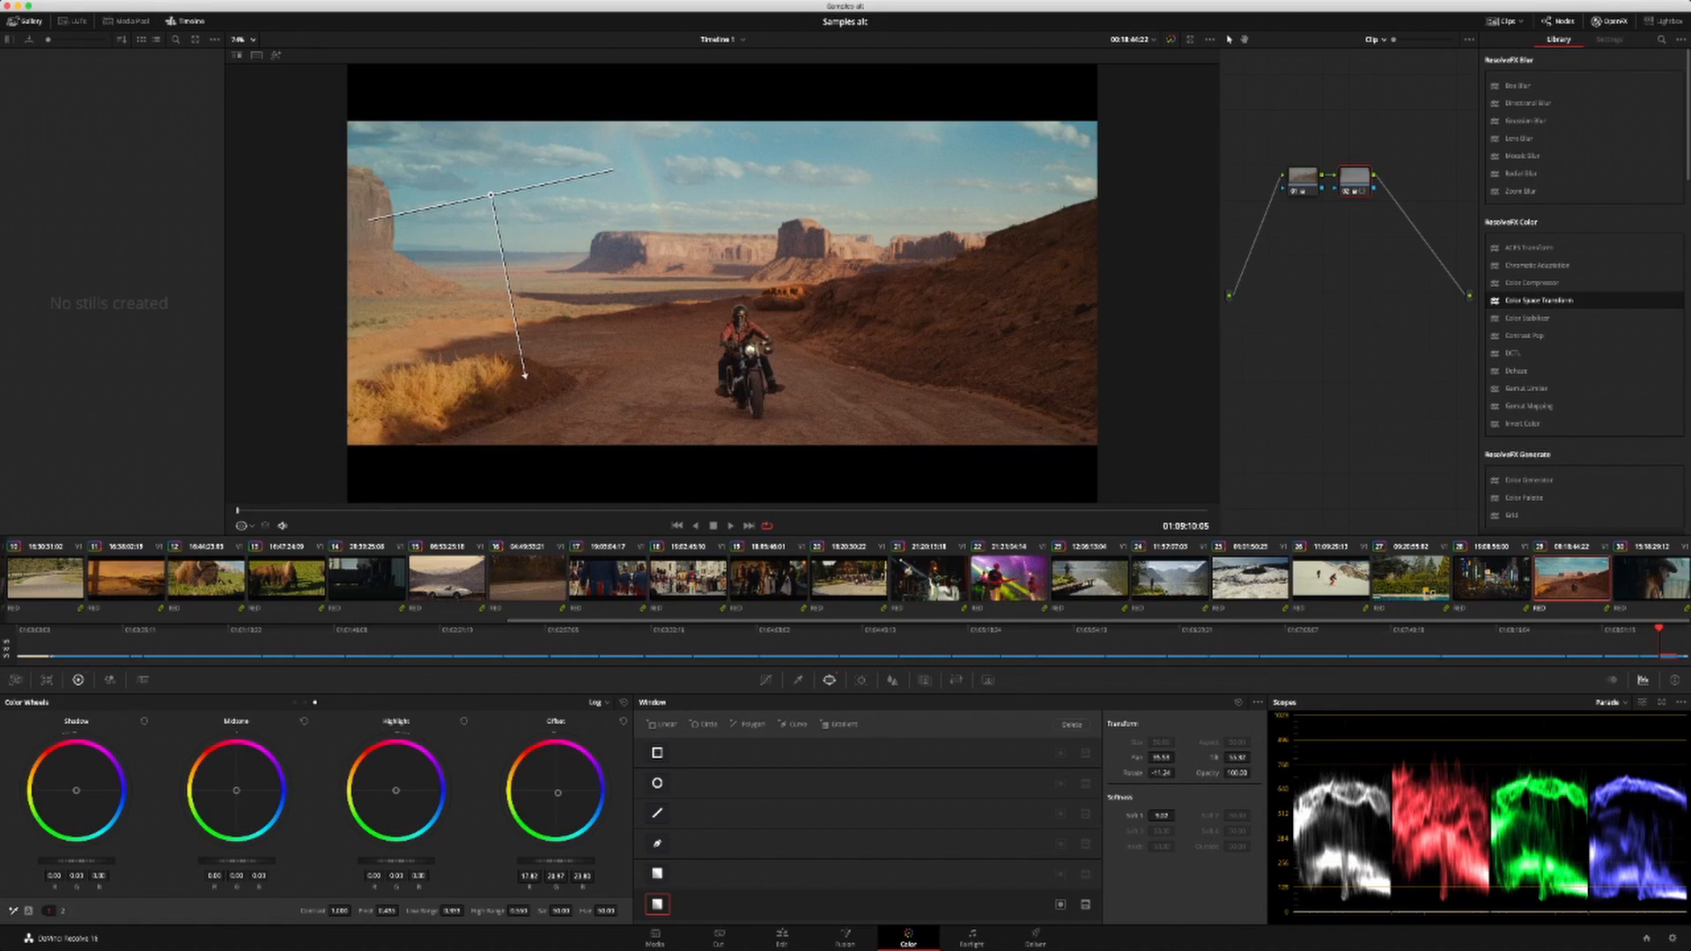
left_click_drag(558, 793, 557, 793)
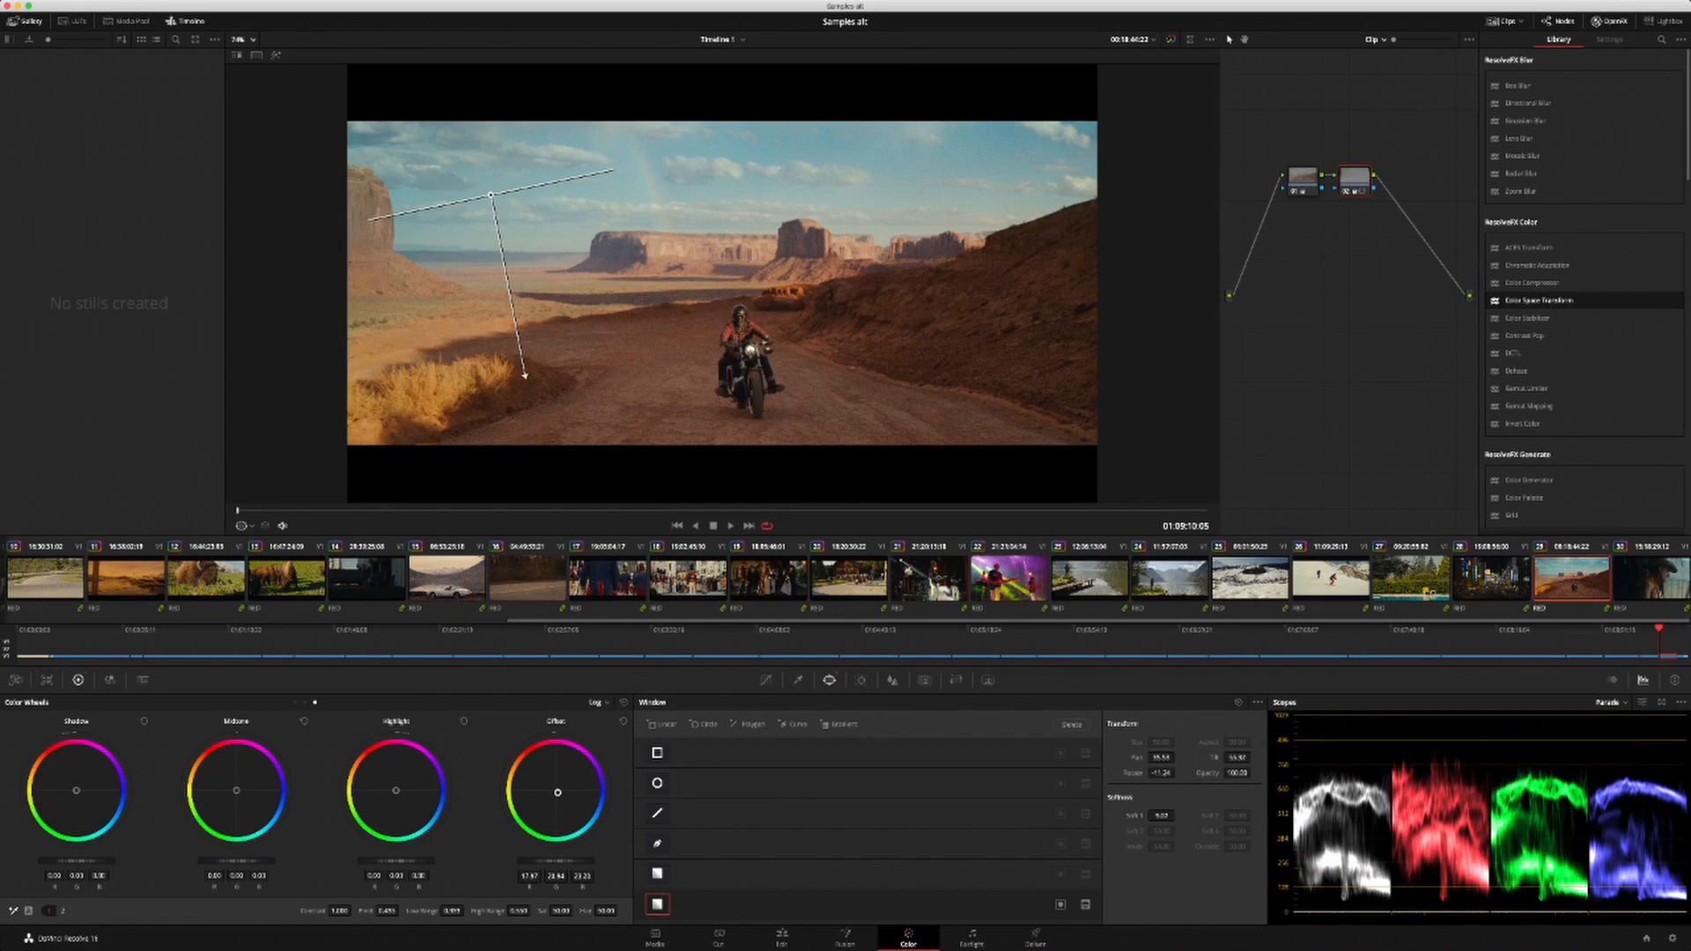
key("shift+semicolon")
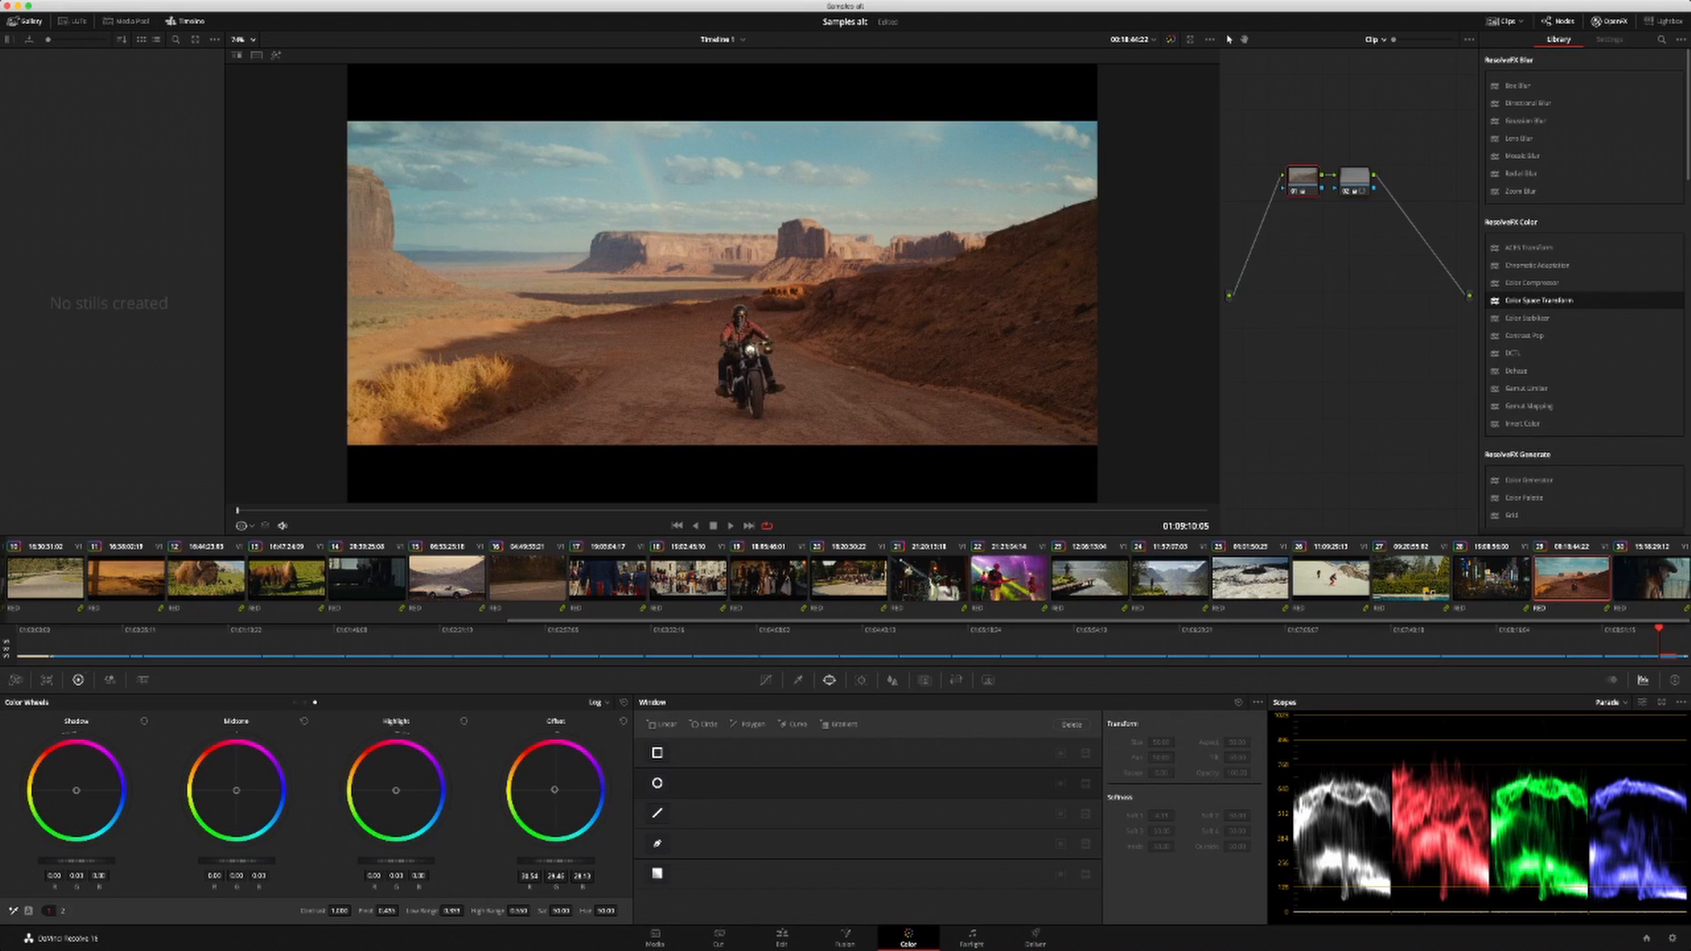
left_click_drag(553, 790, 554, 789)
Step: Toggle the cowboy clip's two nodes off and on to compare the base balance and the gradient window's effect
key("Down")
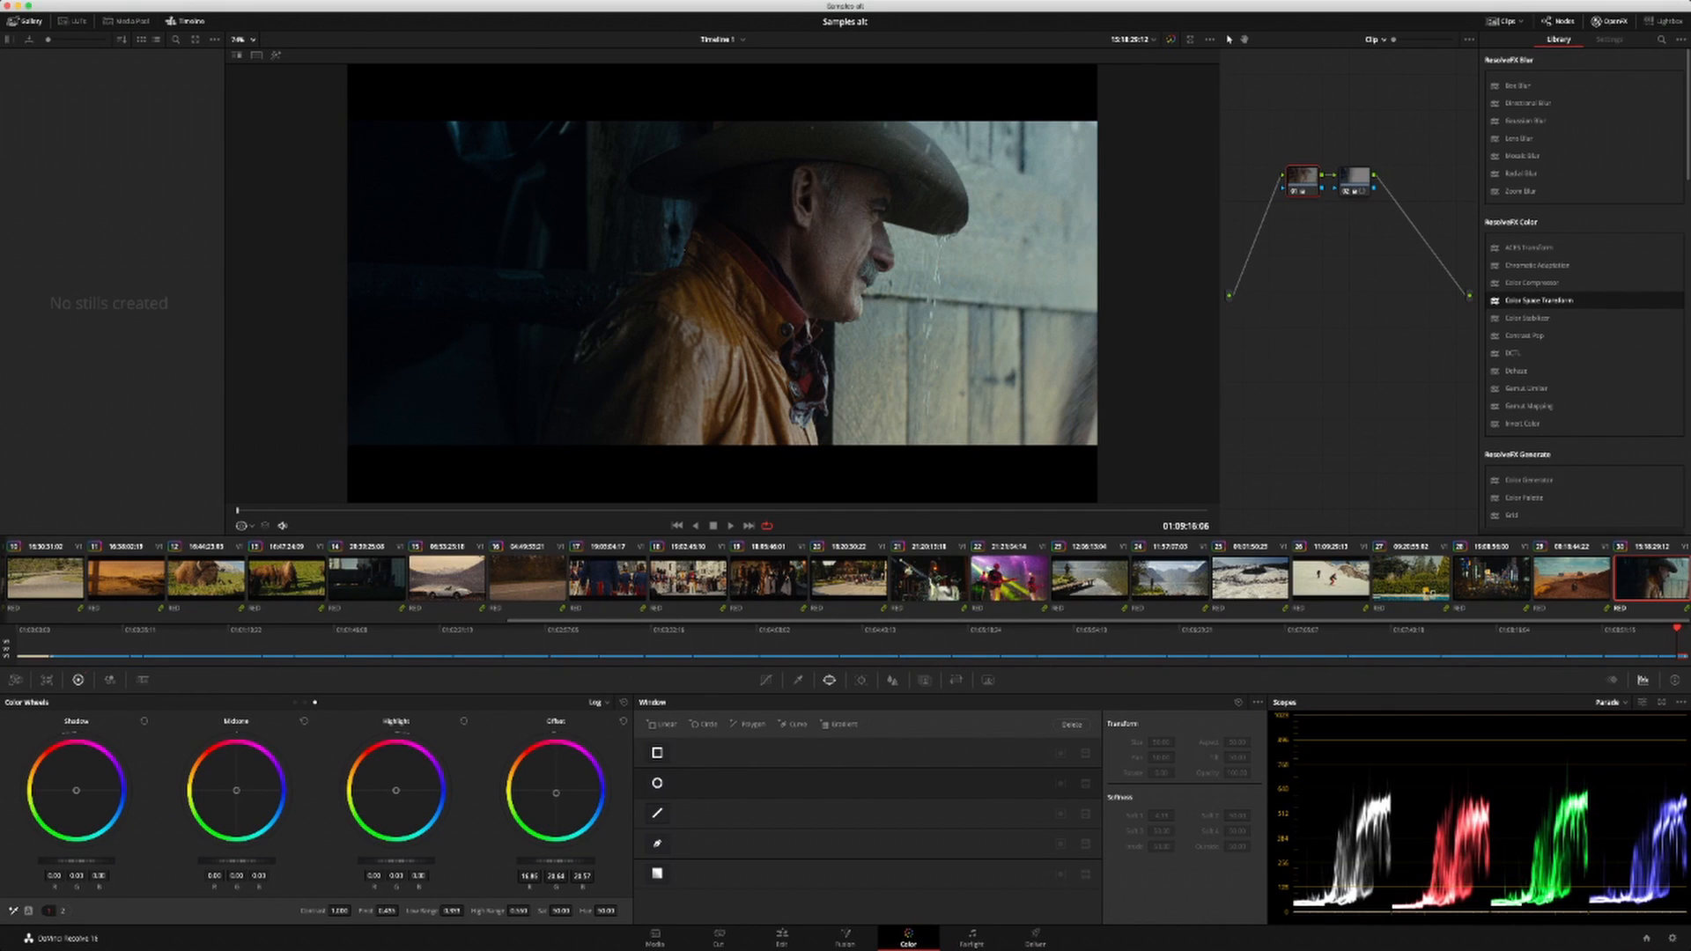
key("super+d")
key("alt+shift+apostrophe")
key("super+d")
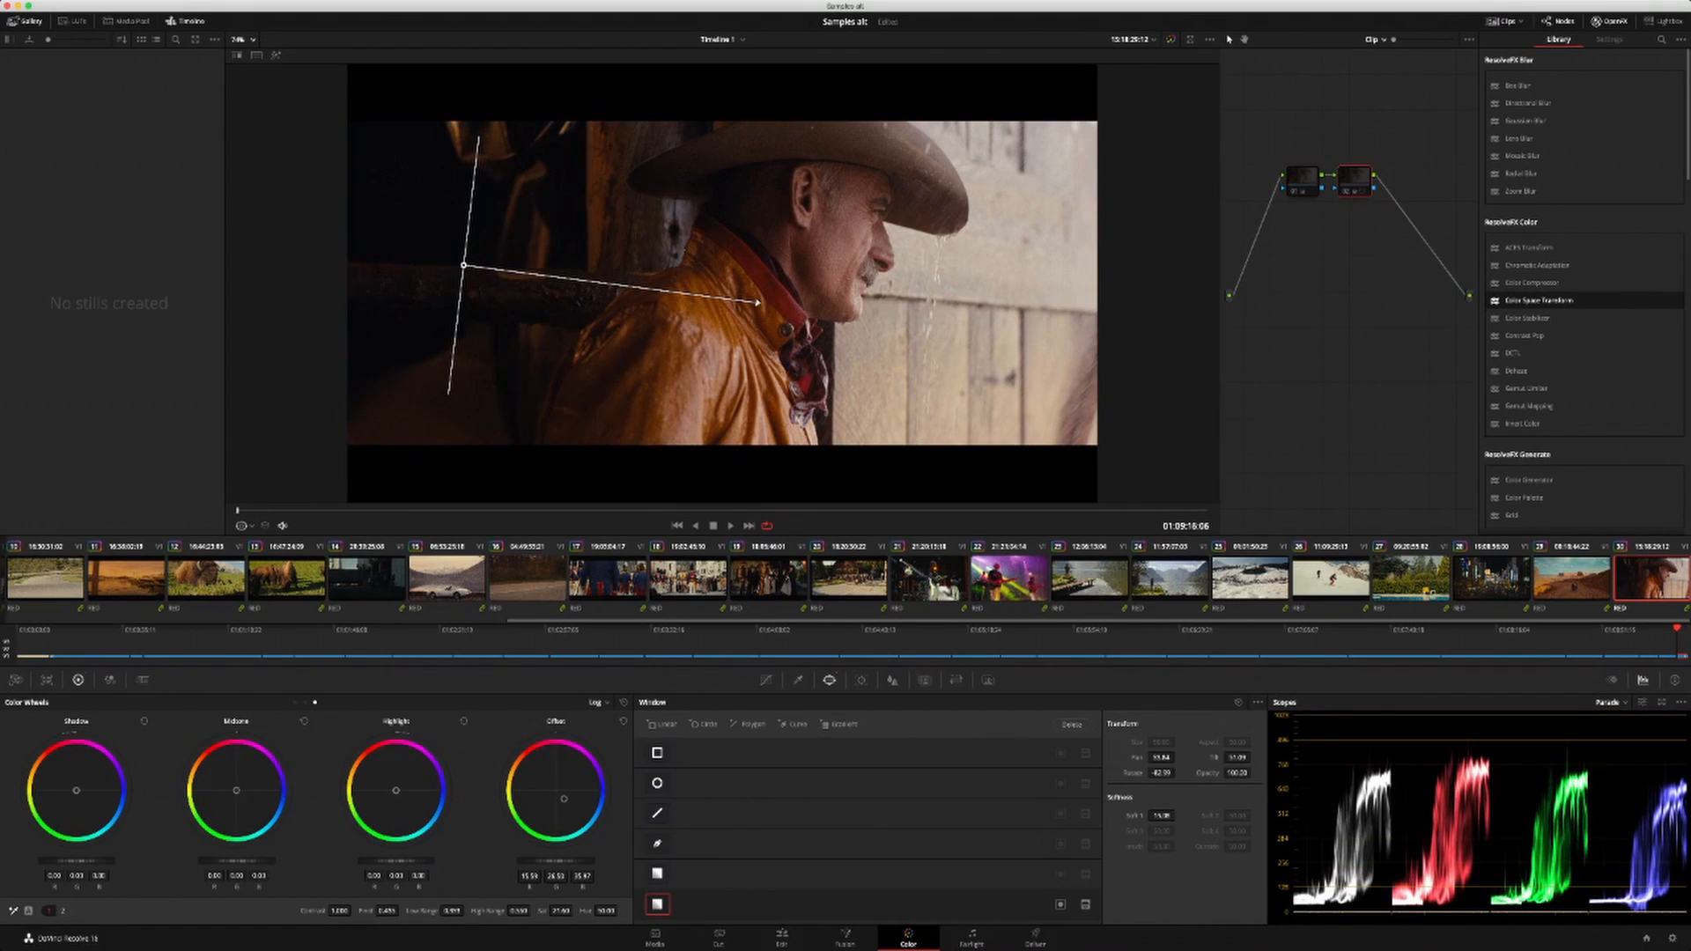
key("alt+shift+semicolon")
key("super+d")
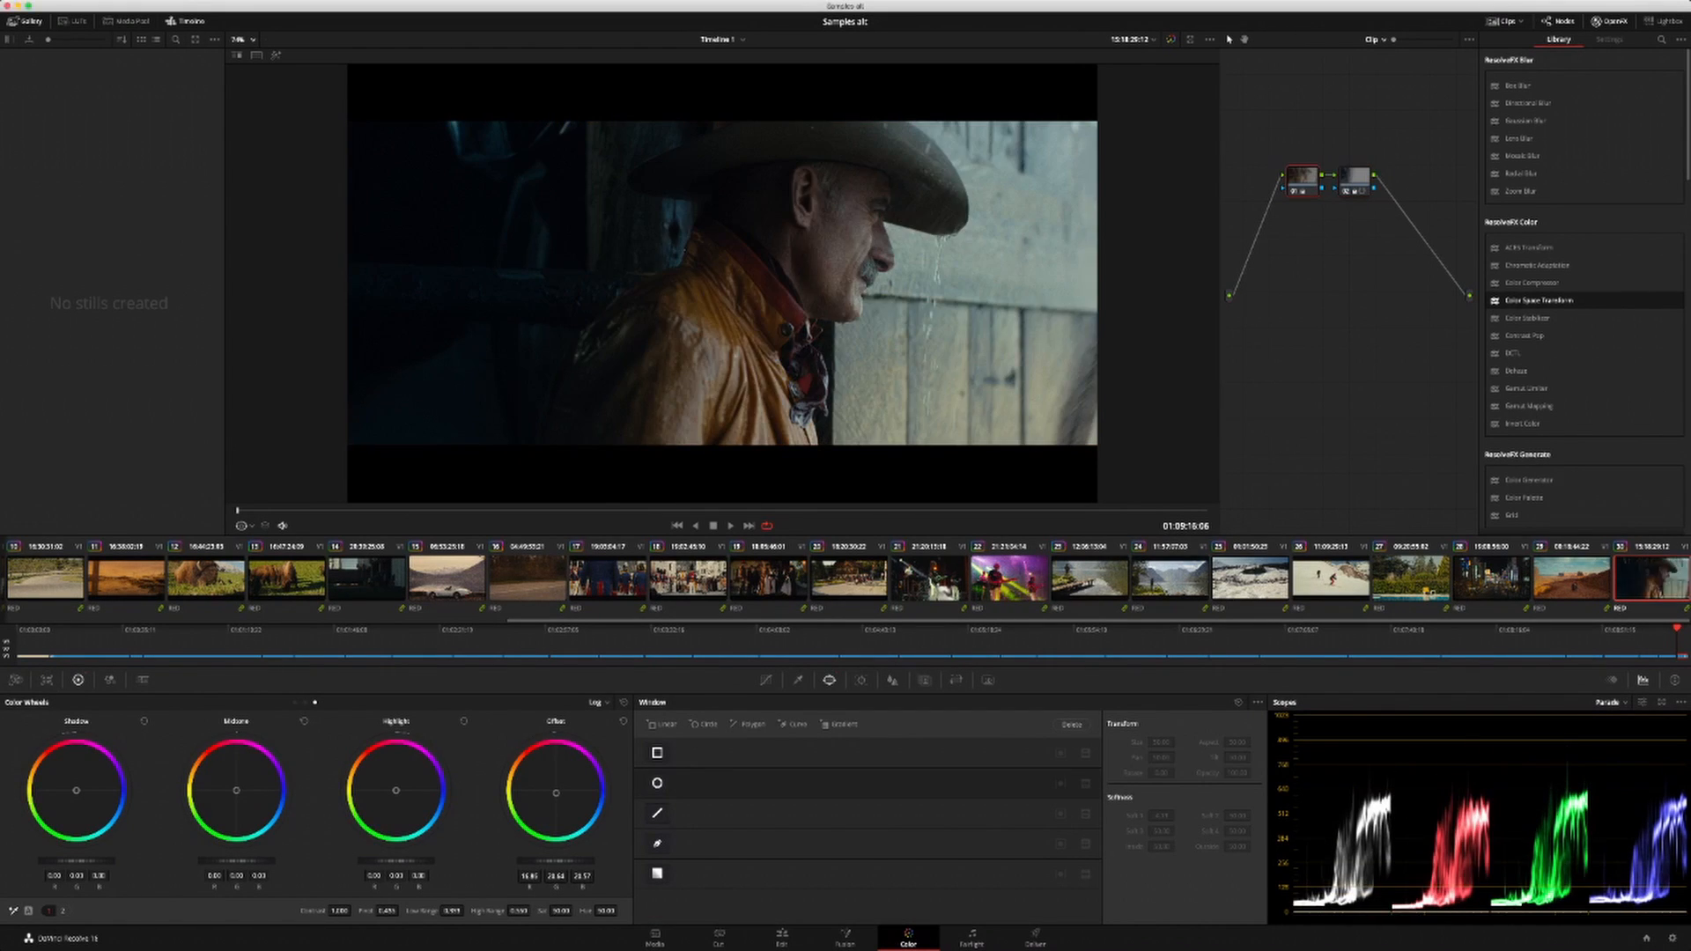
key("alt+shift+apostrophe")
key("super+d")
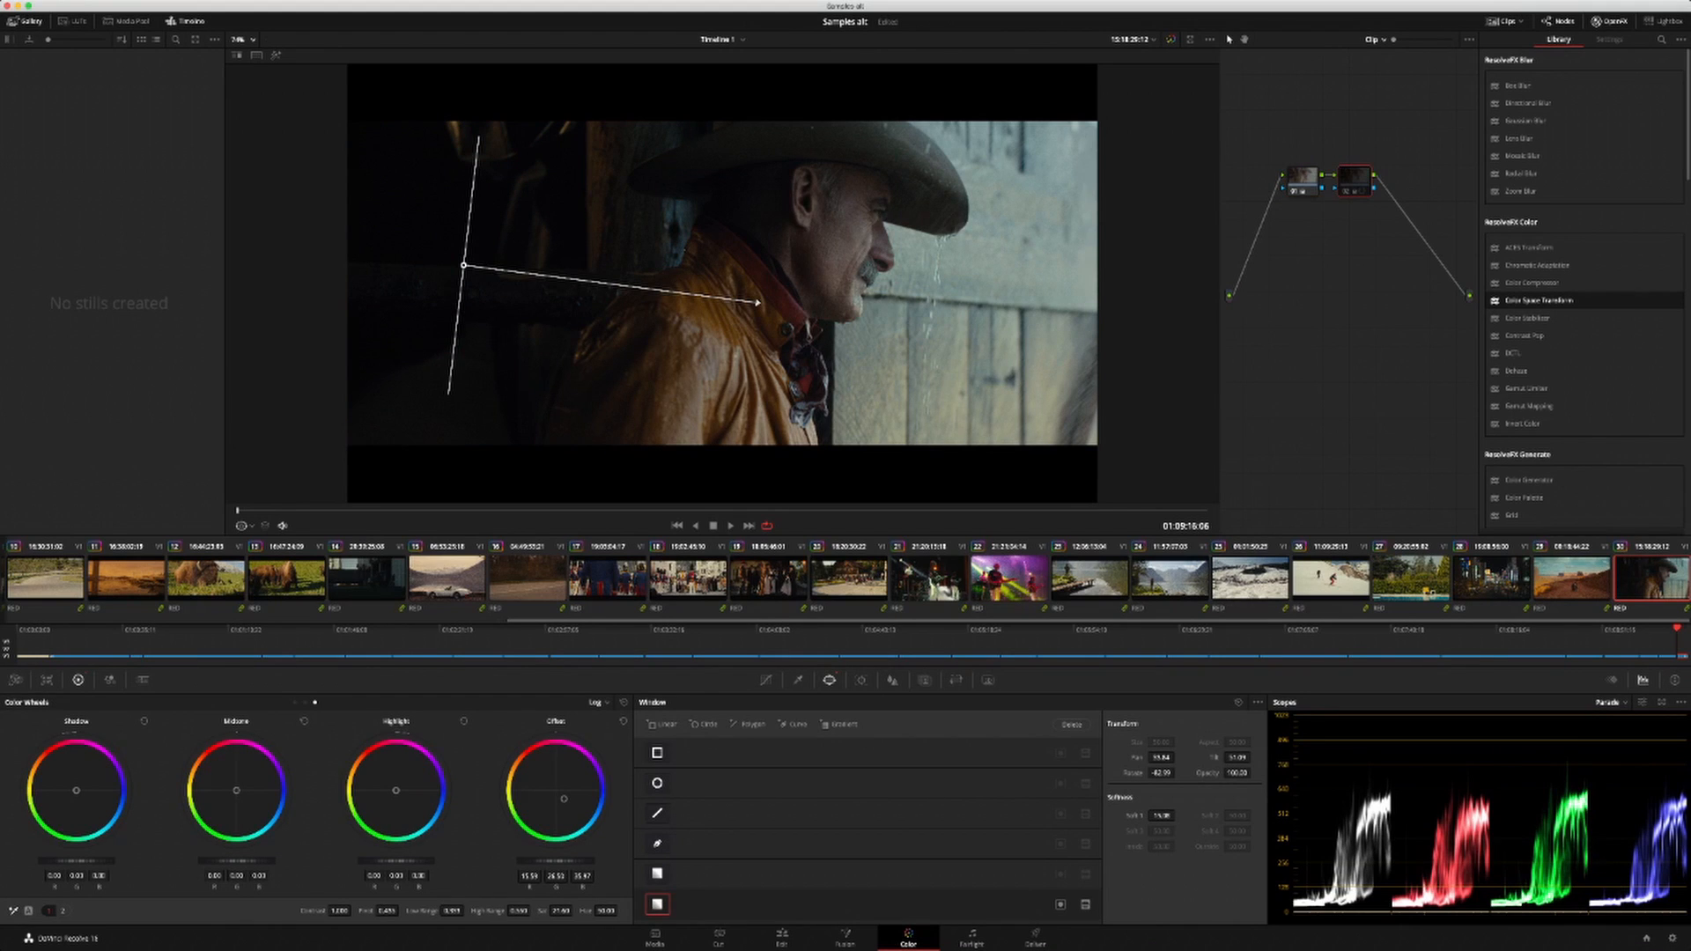
key("super+d")
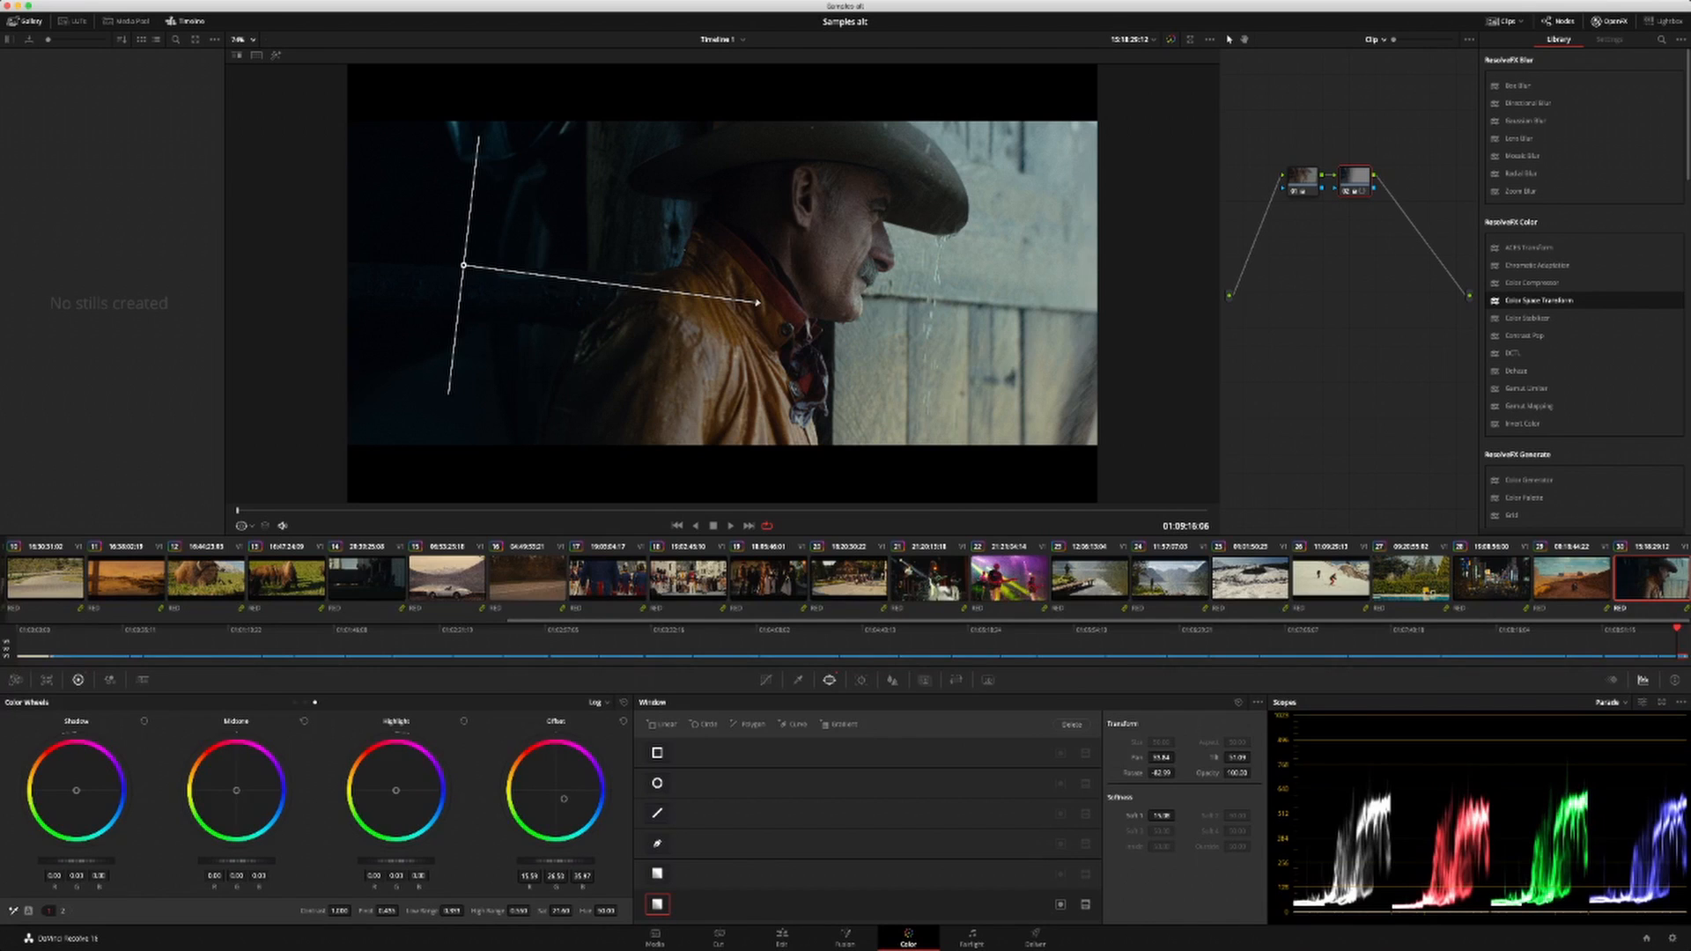
Step: Play the cowboy clip in the enlarged viewer to inspect the finished grade
key("alt+f")
key("alt+f")
key("alt+f")
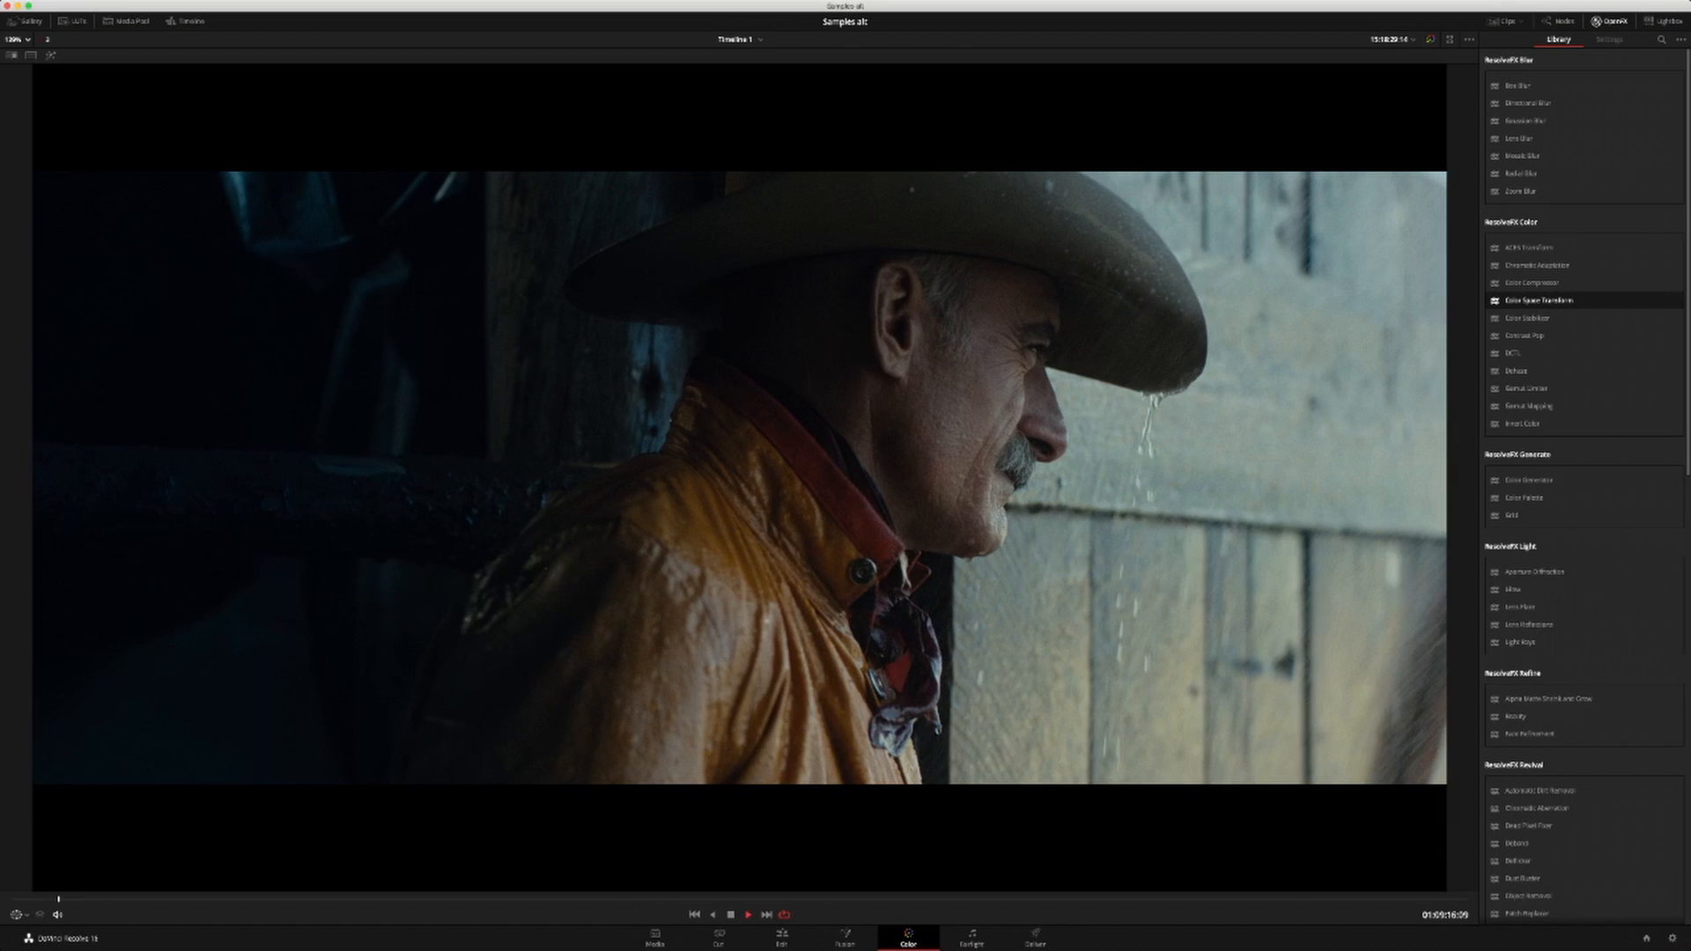
key("alt+f")
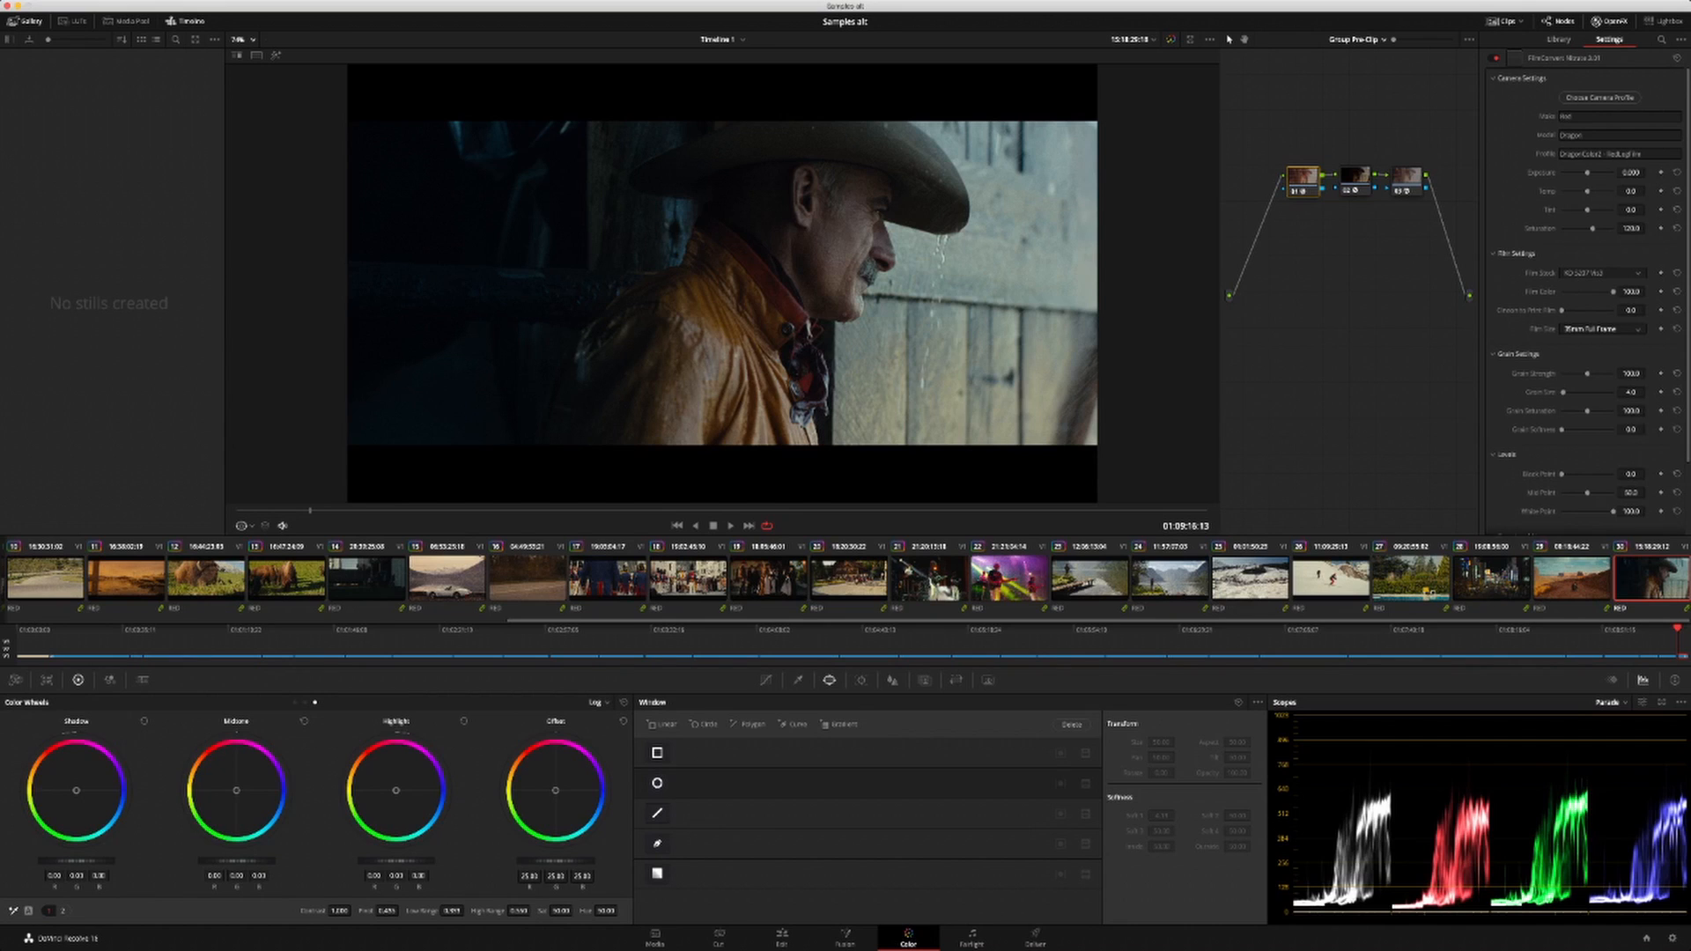
Step: Set the film size of the group pre-clip FilmConvert node to 35mm 3 Perf and play the cowboy clip enlarged
left_click(1600, 352)
key("alt+f")
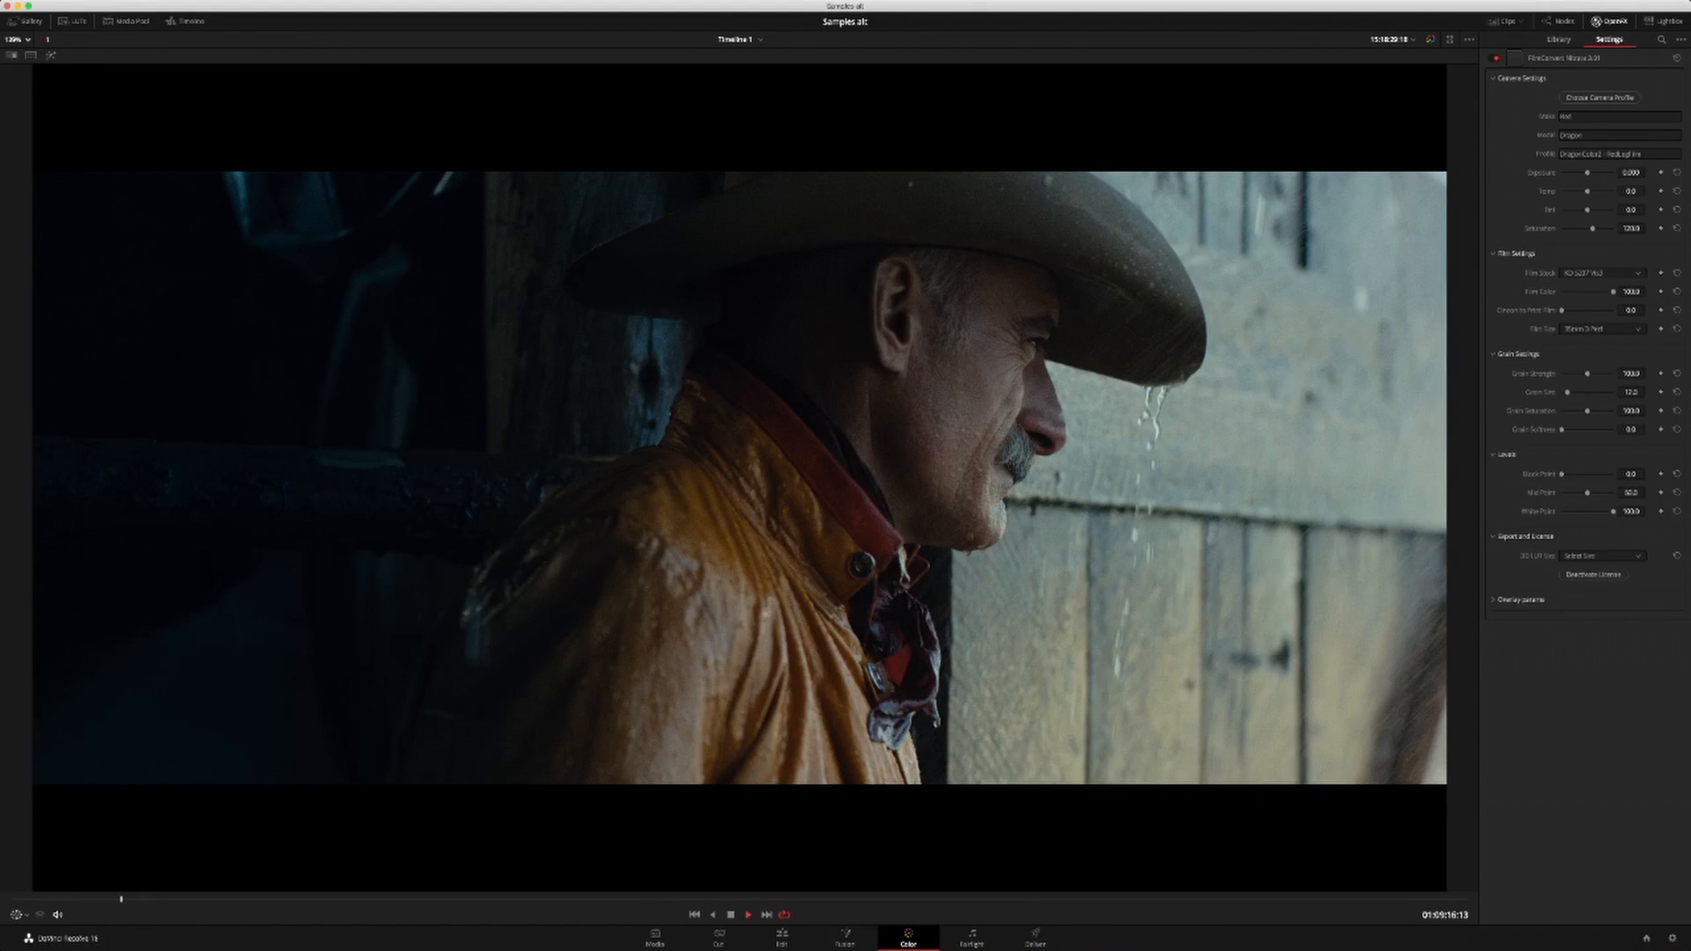
key("space")
Step: Review the new film size's grain in the enlarged viewer, going back from the night city clip to the snowy village
key("Up")
key("Up")
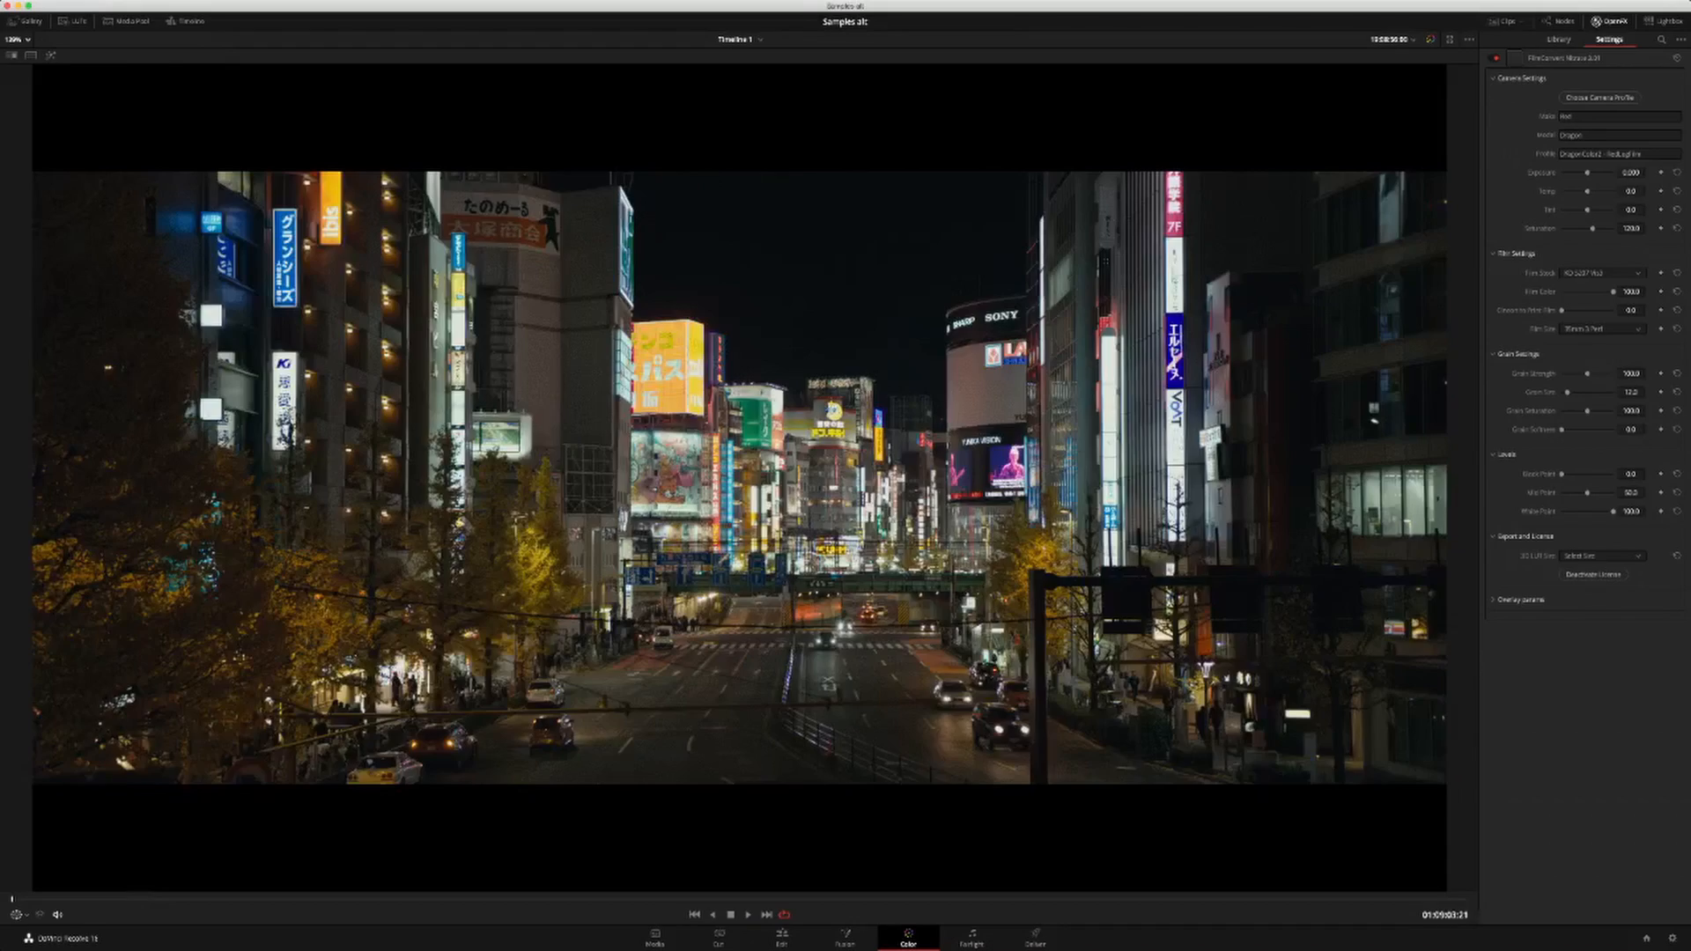
key("Down")
key("space")
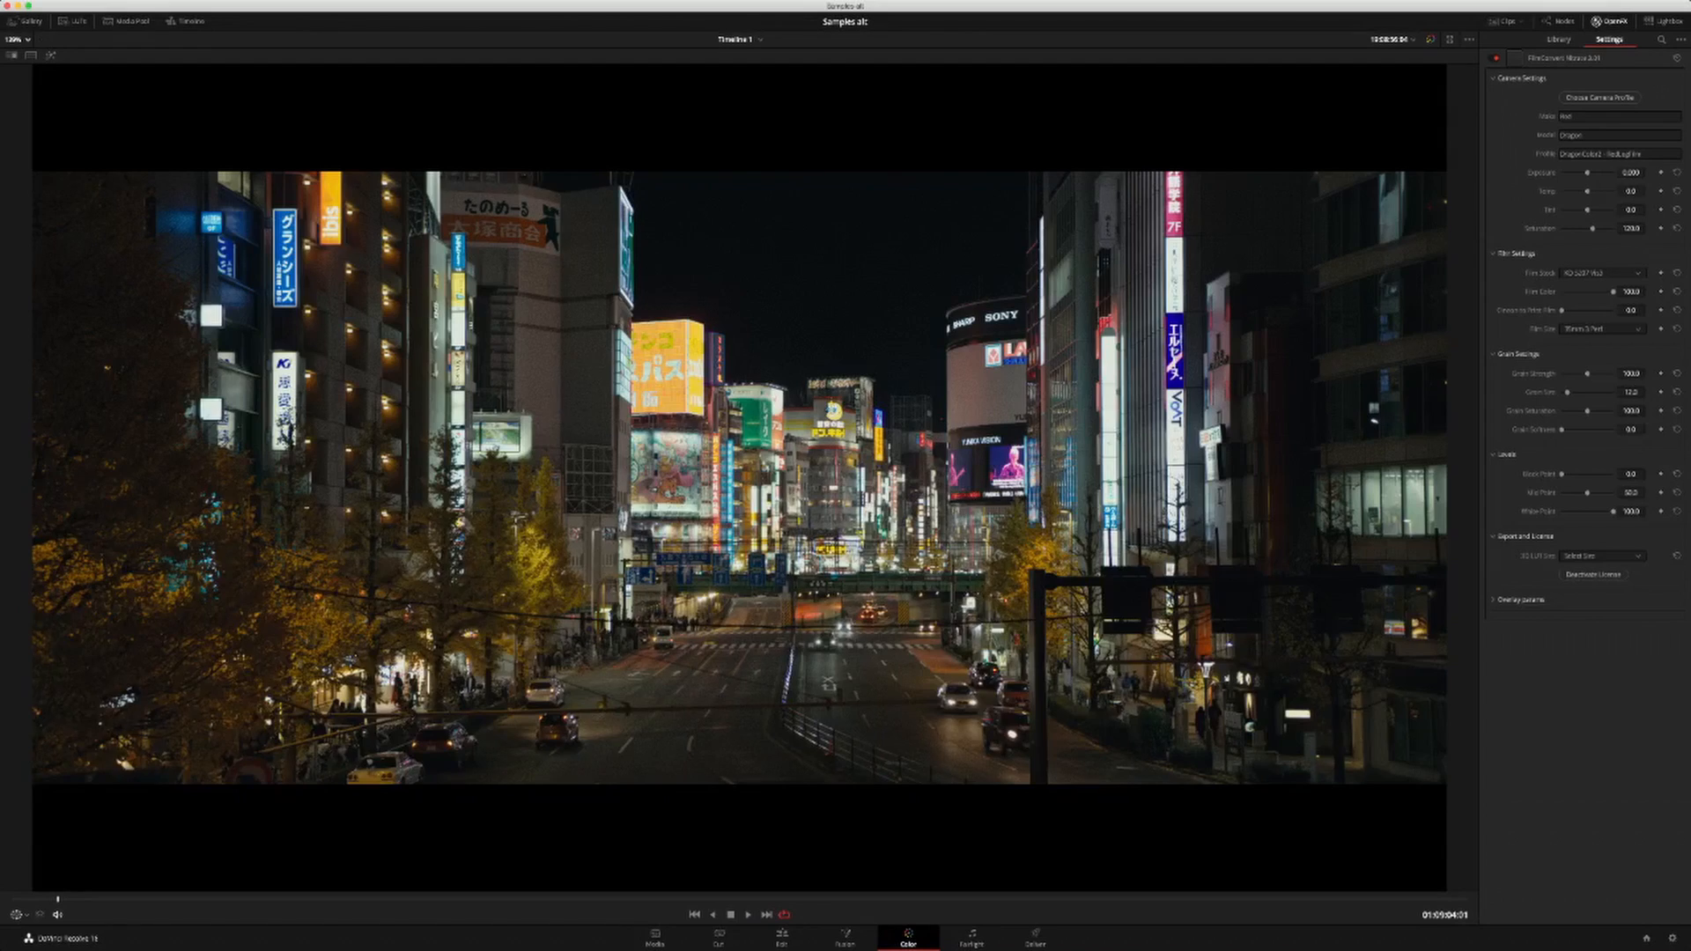
key("Up")
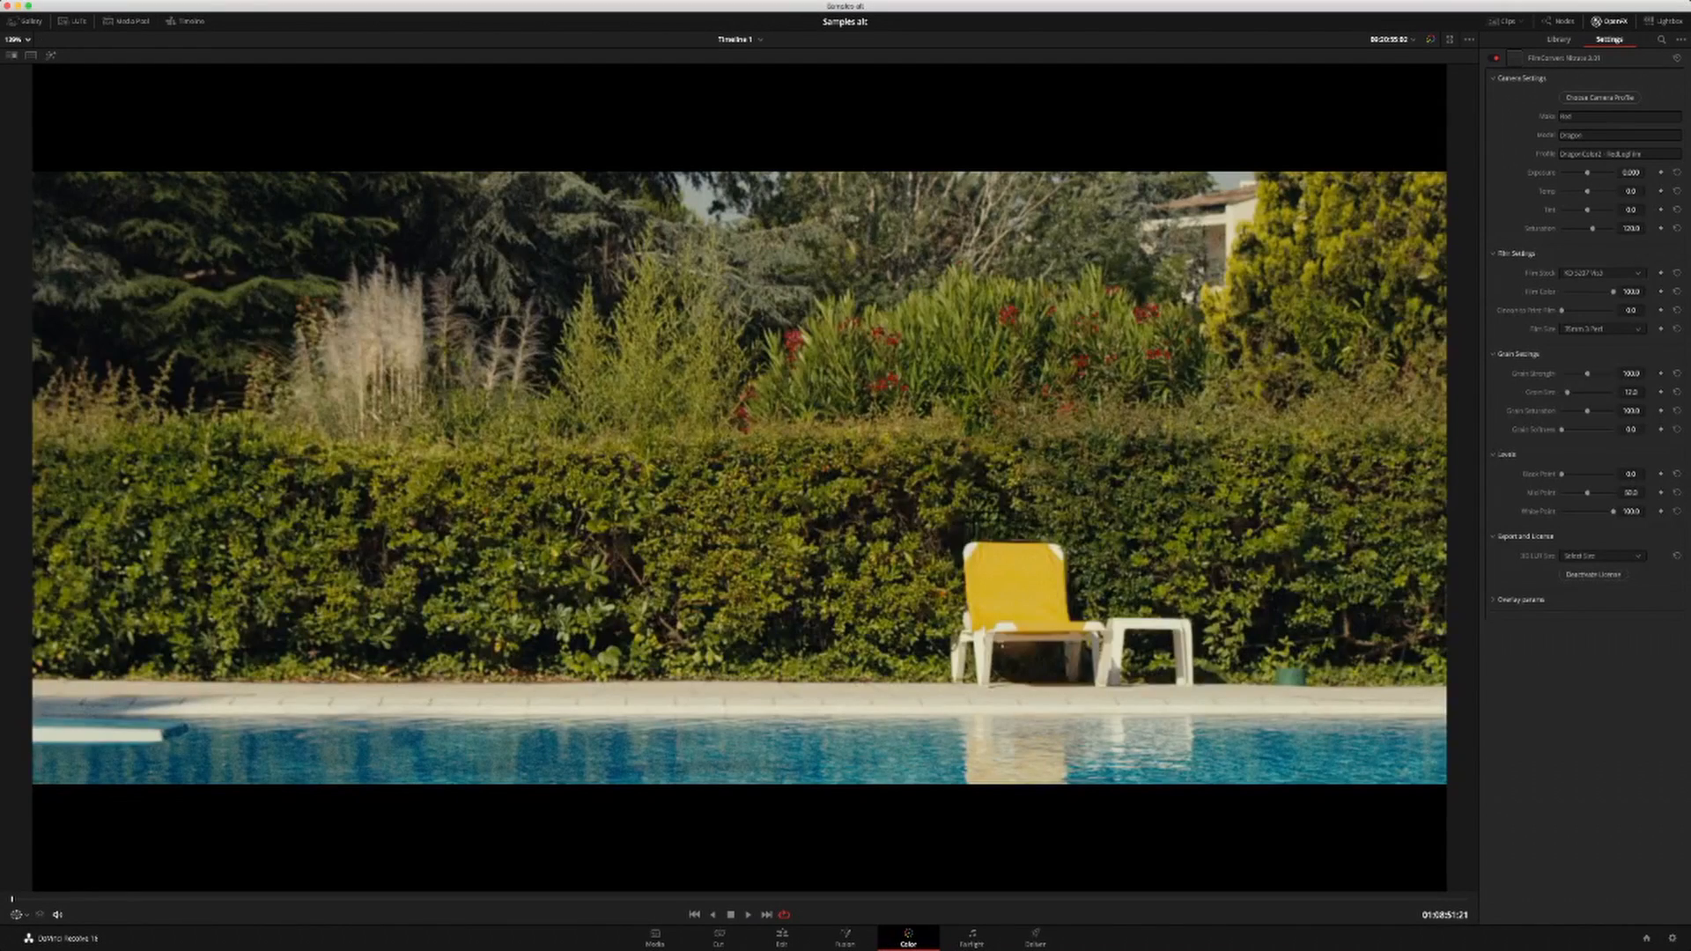
key("Up")
key("Up")
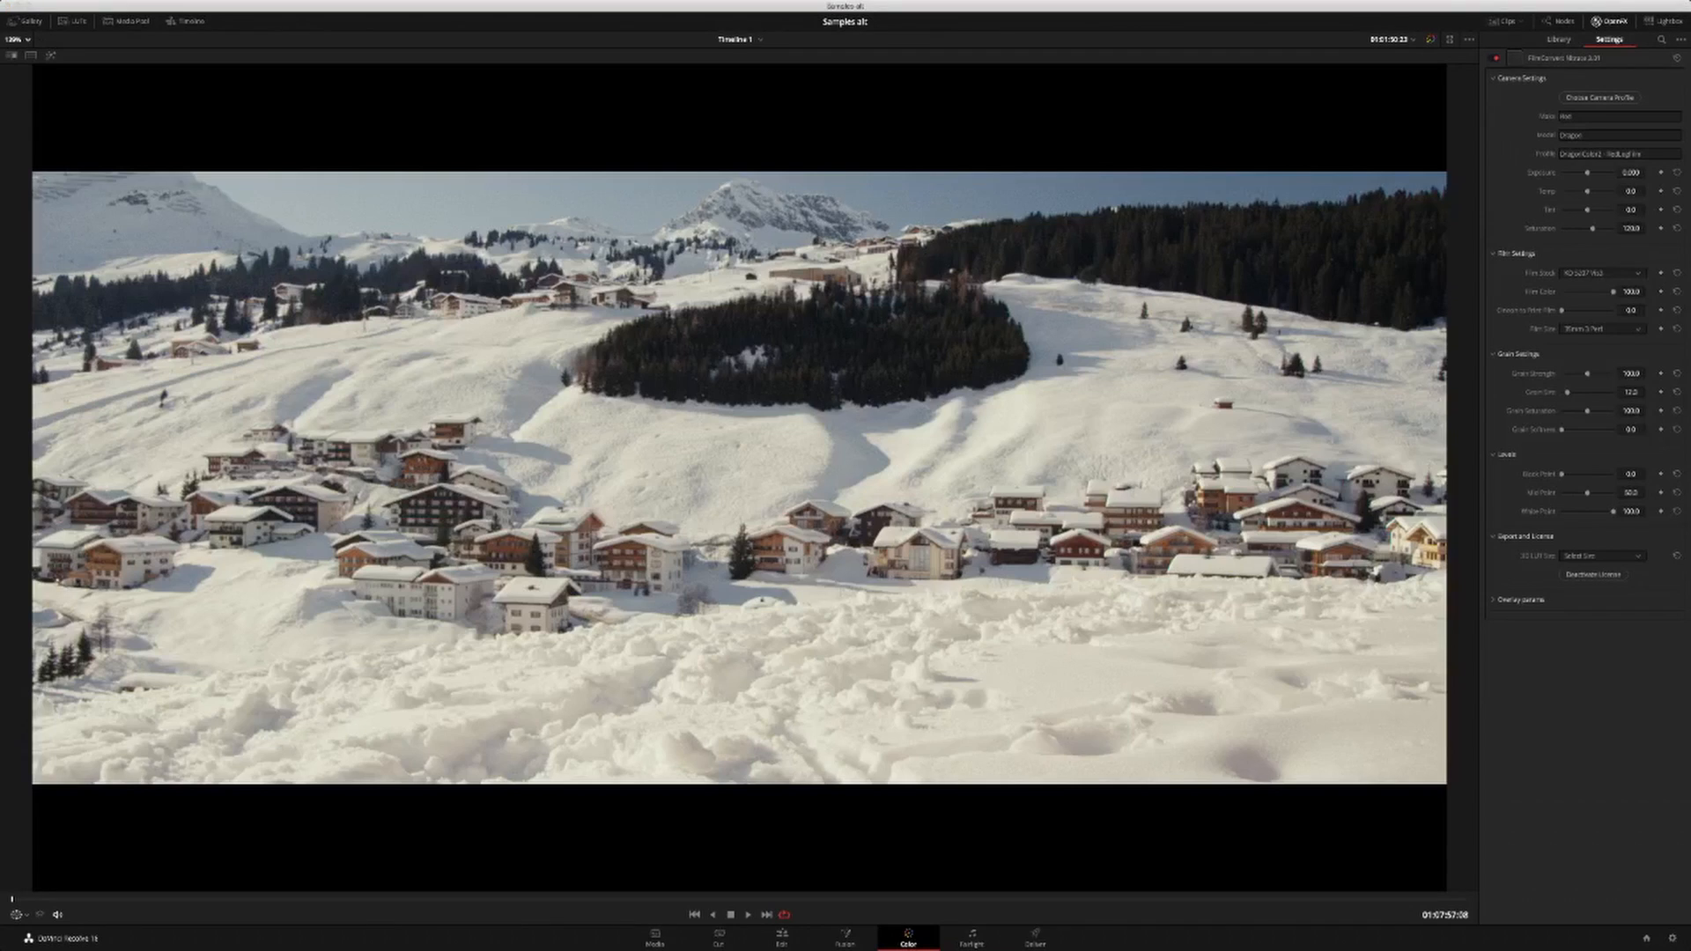
Step: Set the FilmConvert grain strength to 50 on the alphorn lake clip and inspect the grain in the enlarged viewer
key("Up")
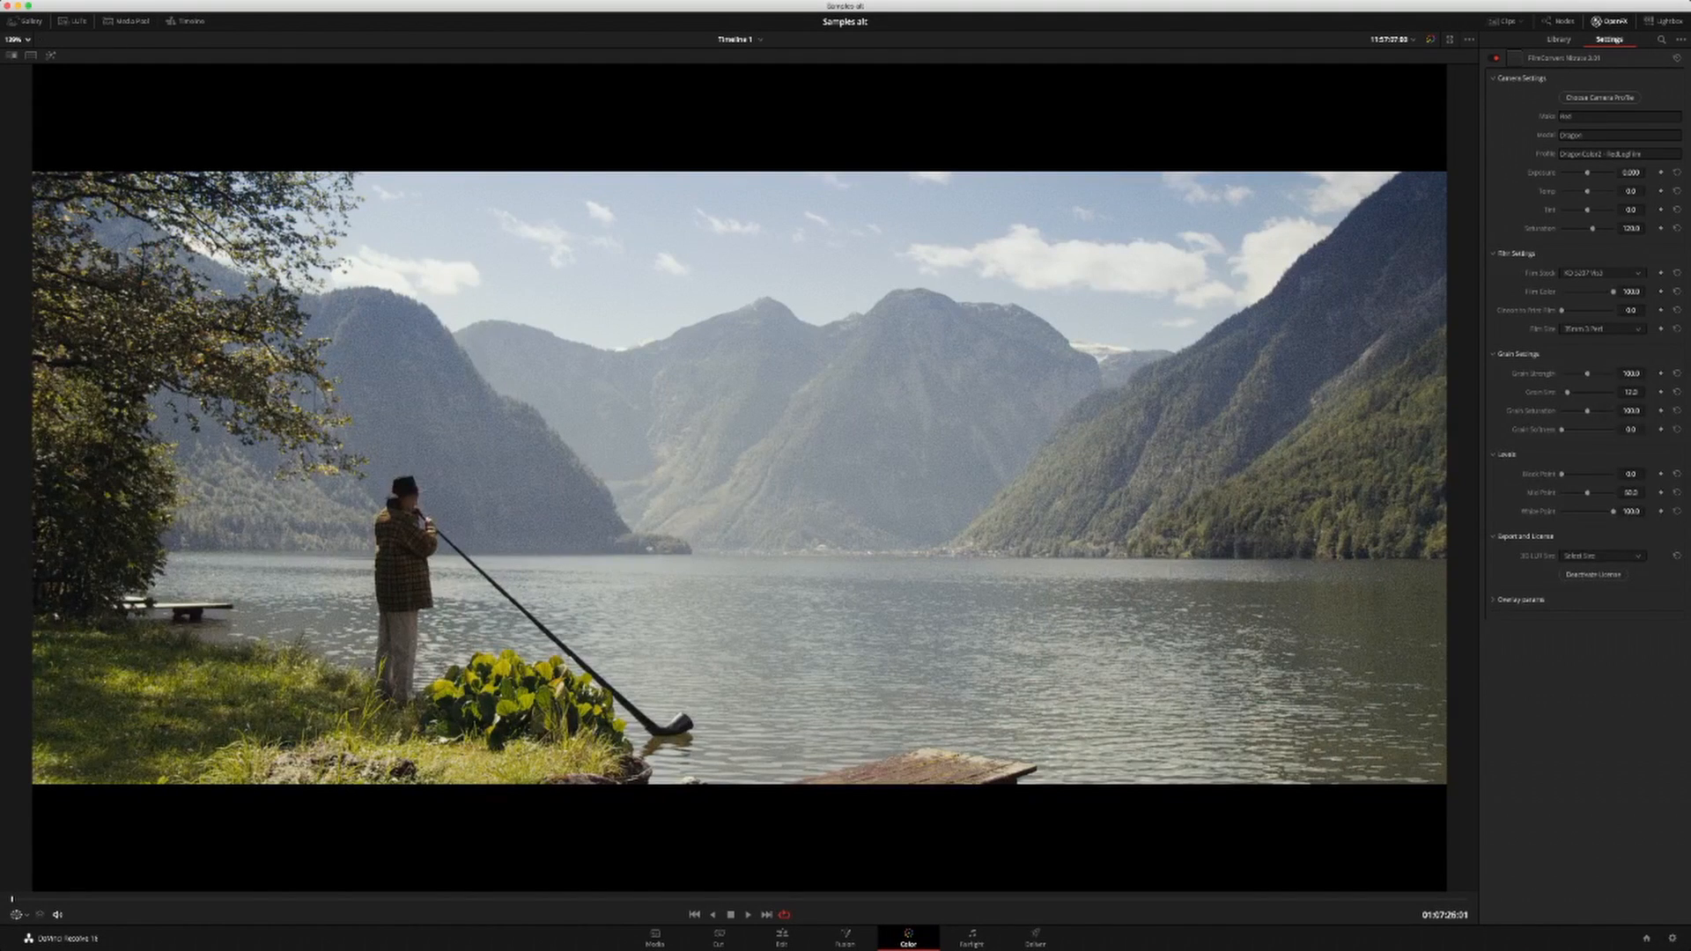
key("alt+f")
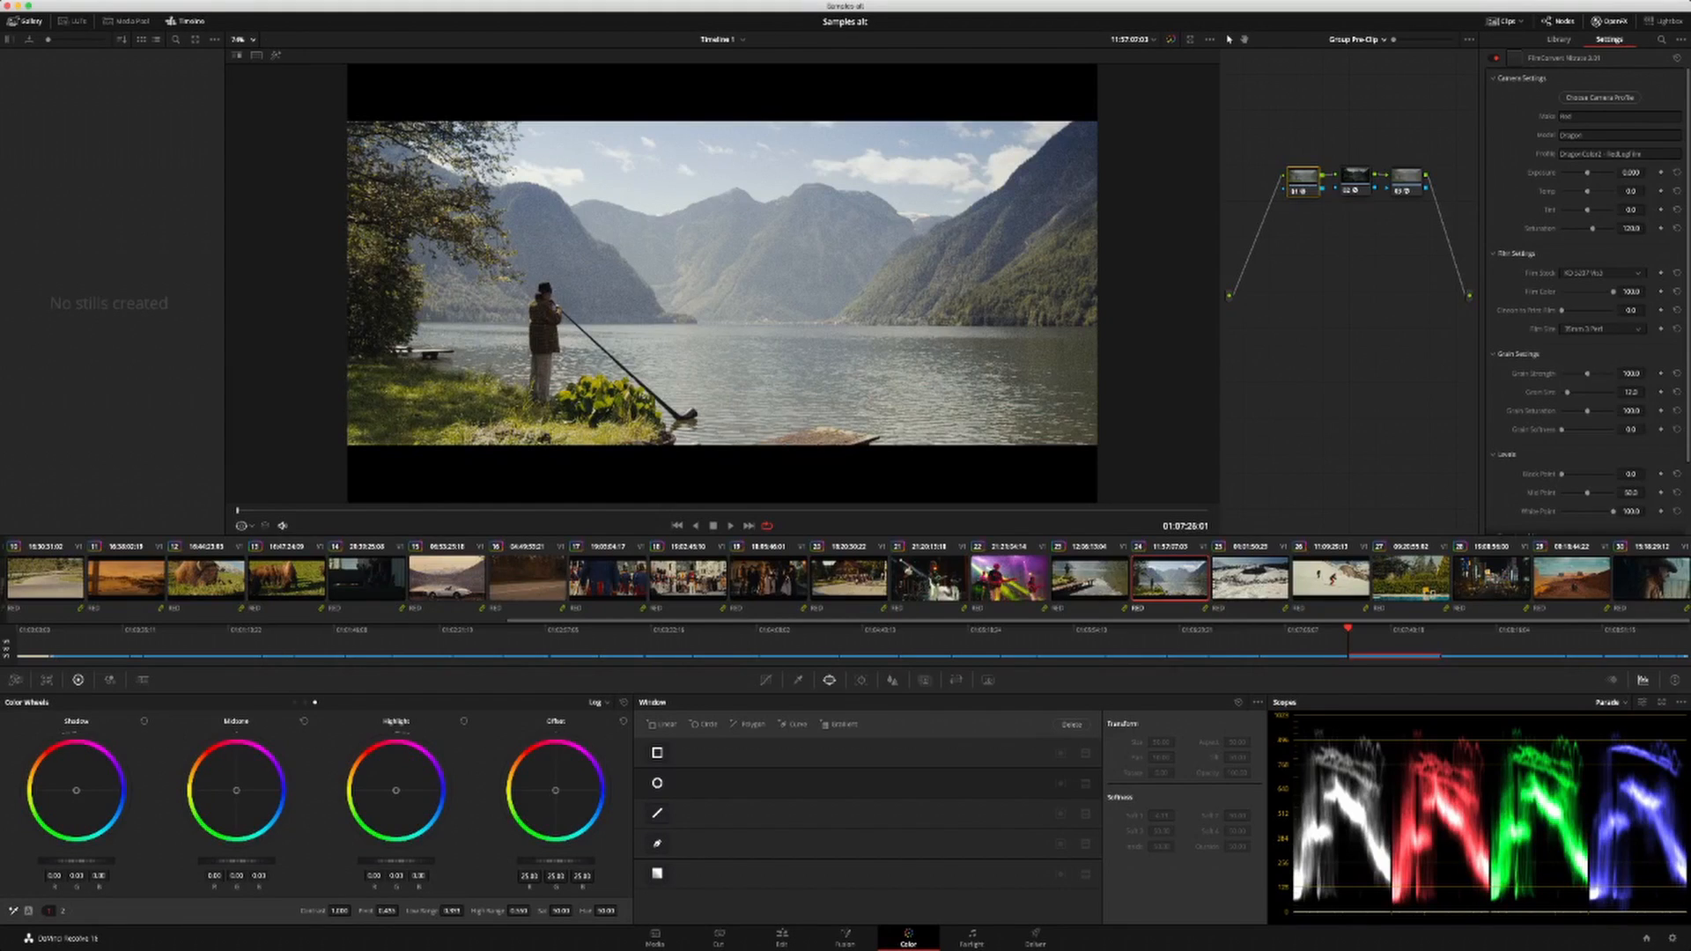
double_click(1631, 373)
type("5")
key("Return")
key("alt+f")
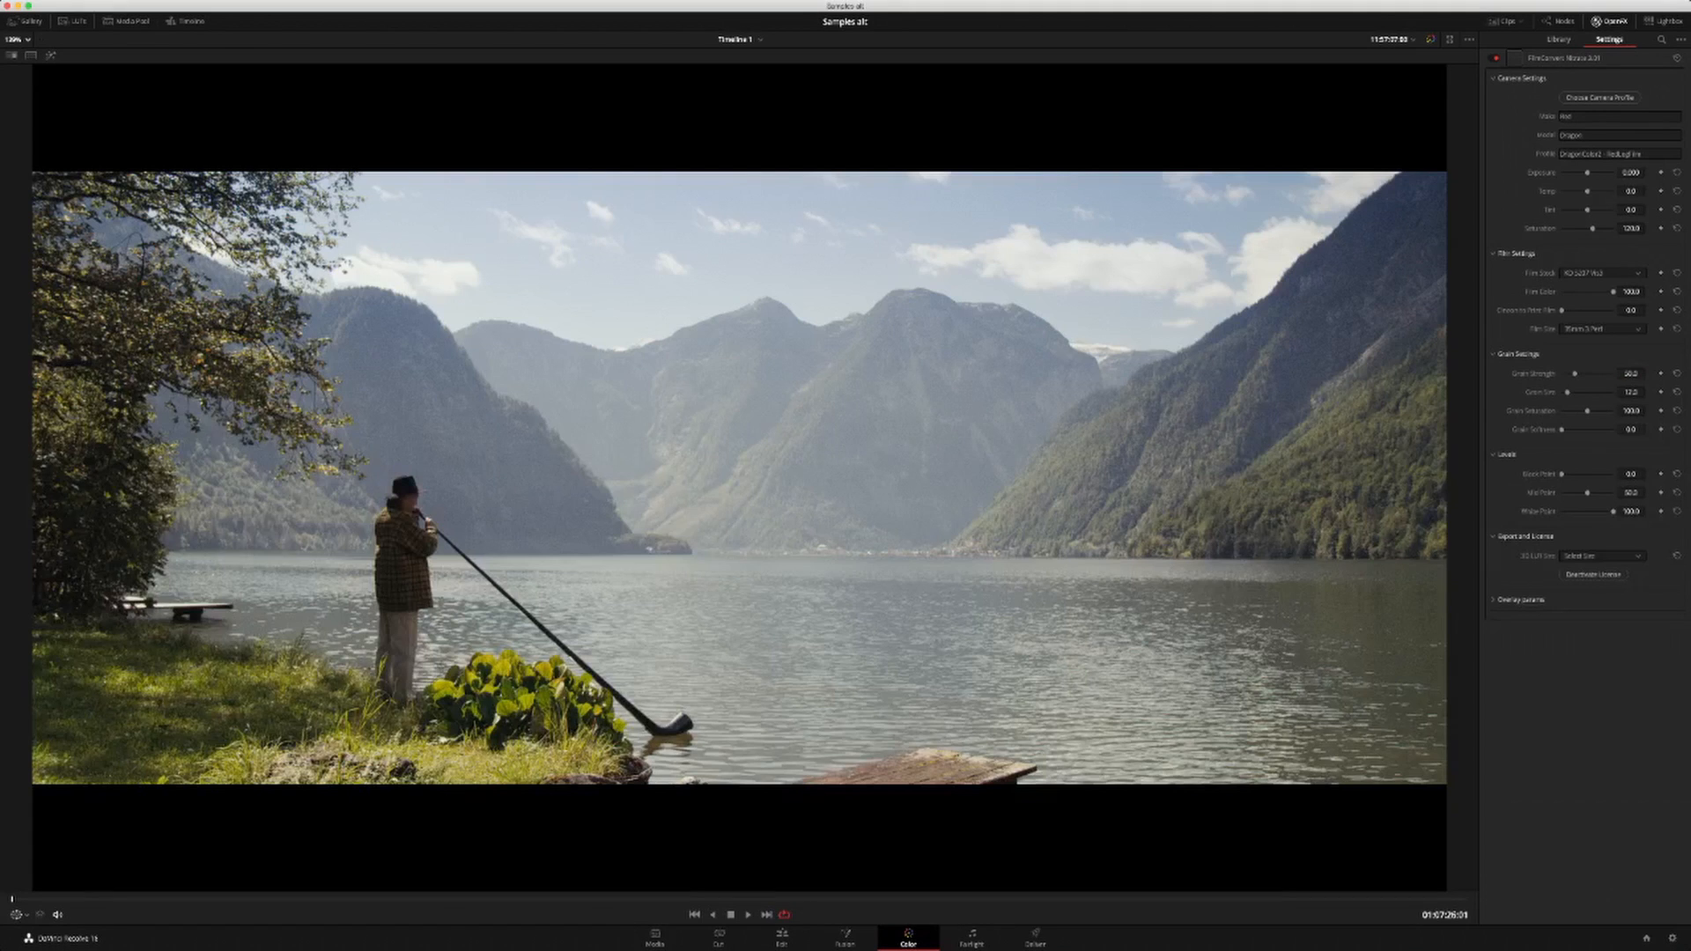
Step: Undo the grain strength change and check the lake clip's grain again in the enlarged viewer
key("alt+f")
key("super+z")
key("alt+f")
key("alt+f")
Step: Compare the concert and parade clips, and set the group FilmConvert film size to Super 35 from the dark concert clip
left_click(929, 579)
left_click(848, 580)
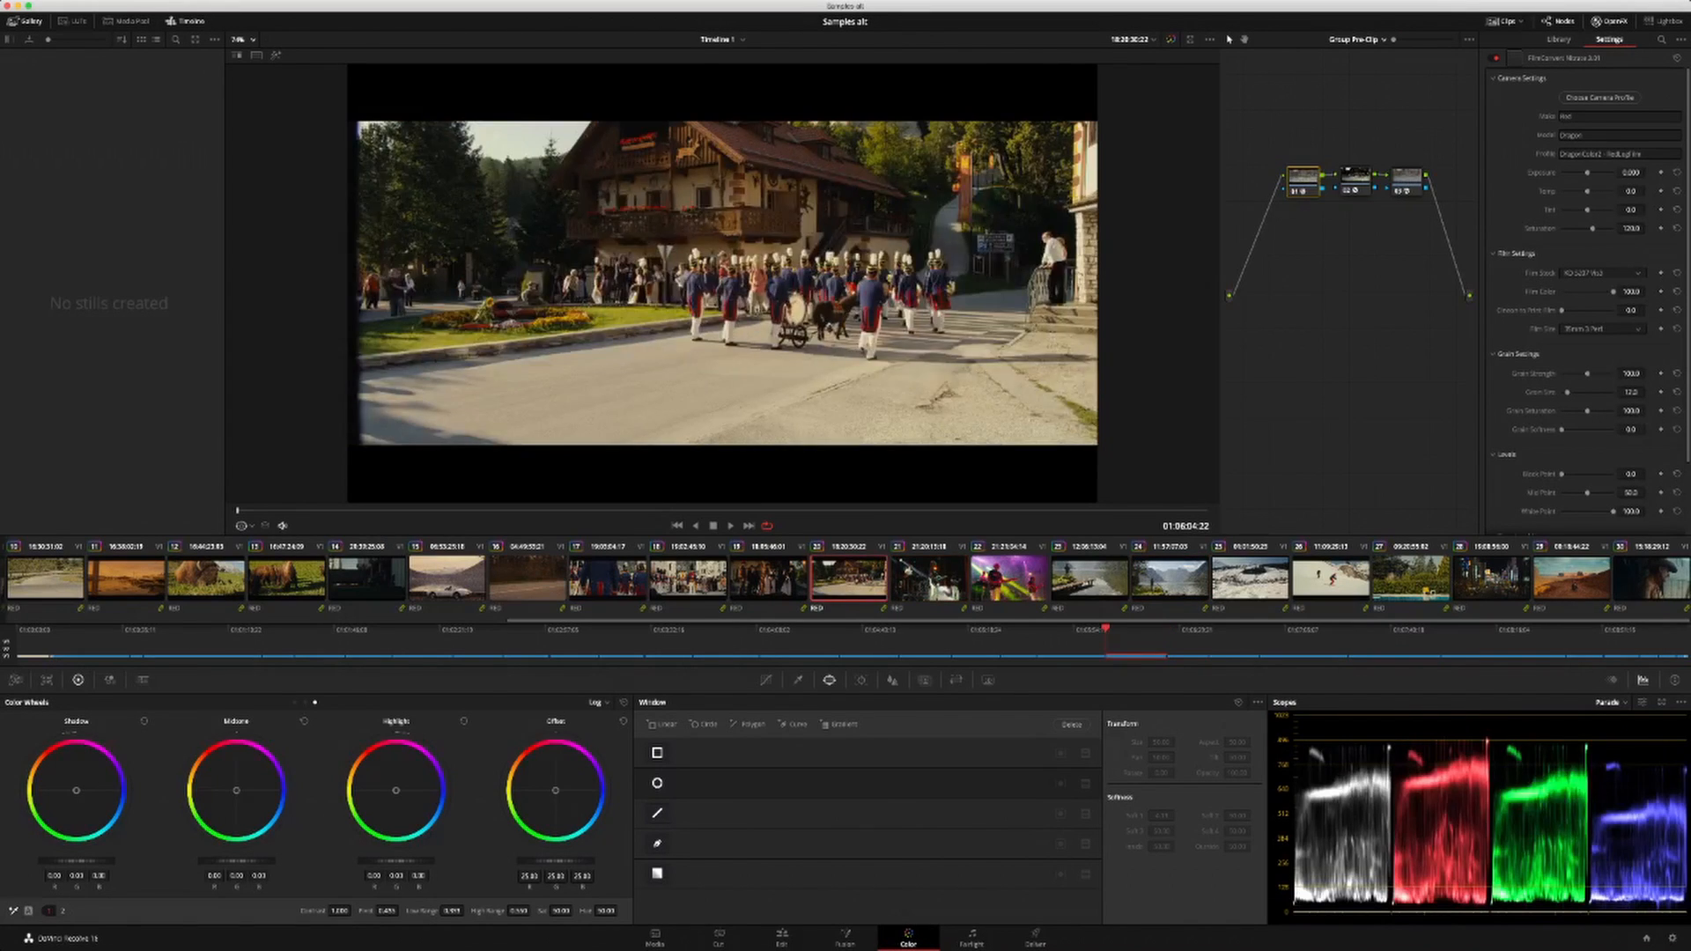
left_click(688, 580)
left_click(929, 579)
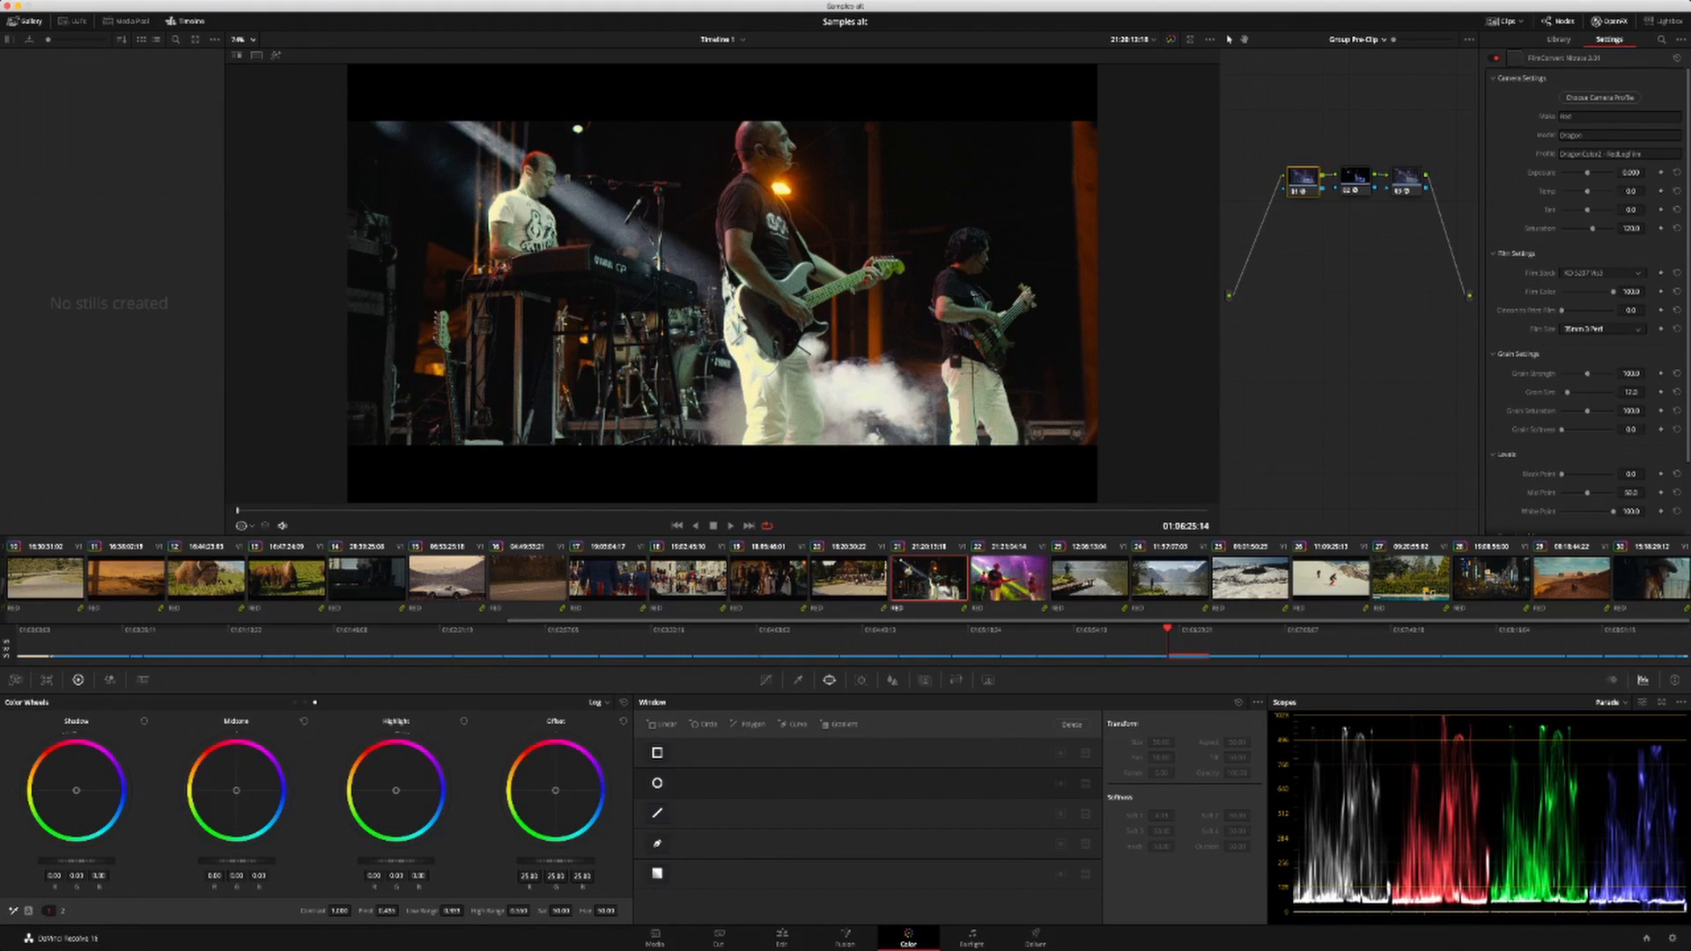
left_click(1601, 346)
Step: Review the Super 35 grain on the lake, skiing, parade, roadside and truck clips, ending on the dark concert clip
left_click(1169, 578)
left_click(1331, 579)
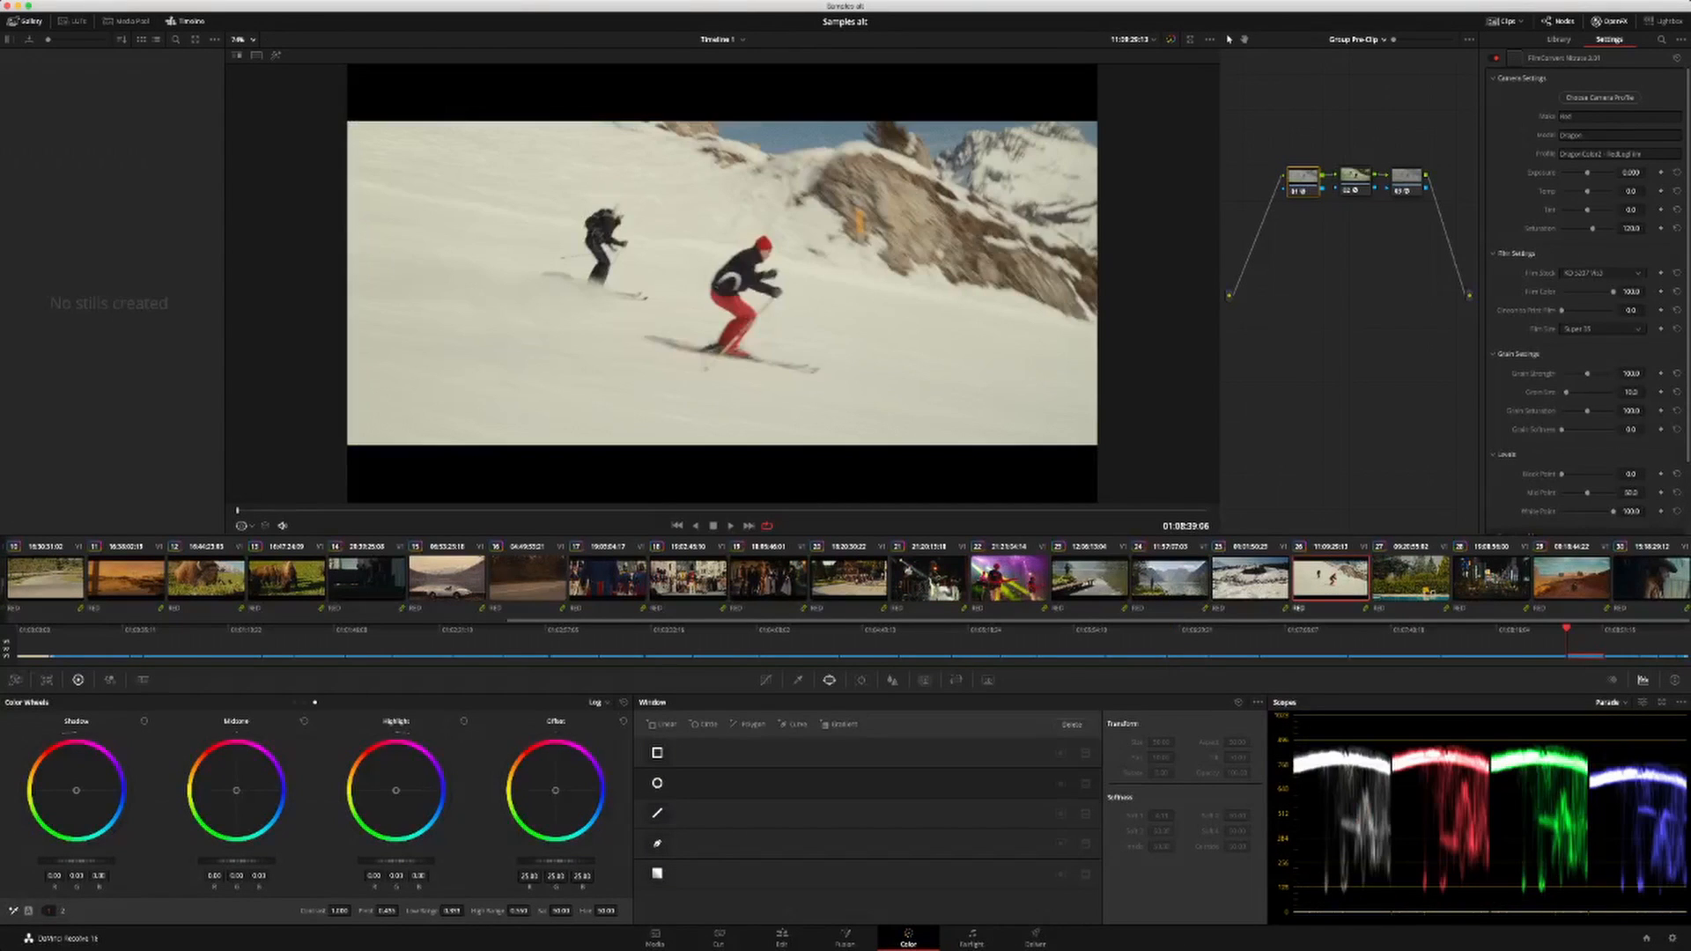
left_click(688, 578)
left_click(608, 579)
left_click(527, 578)
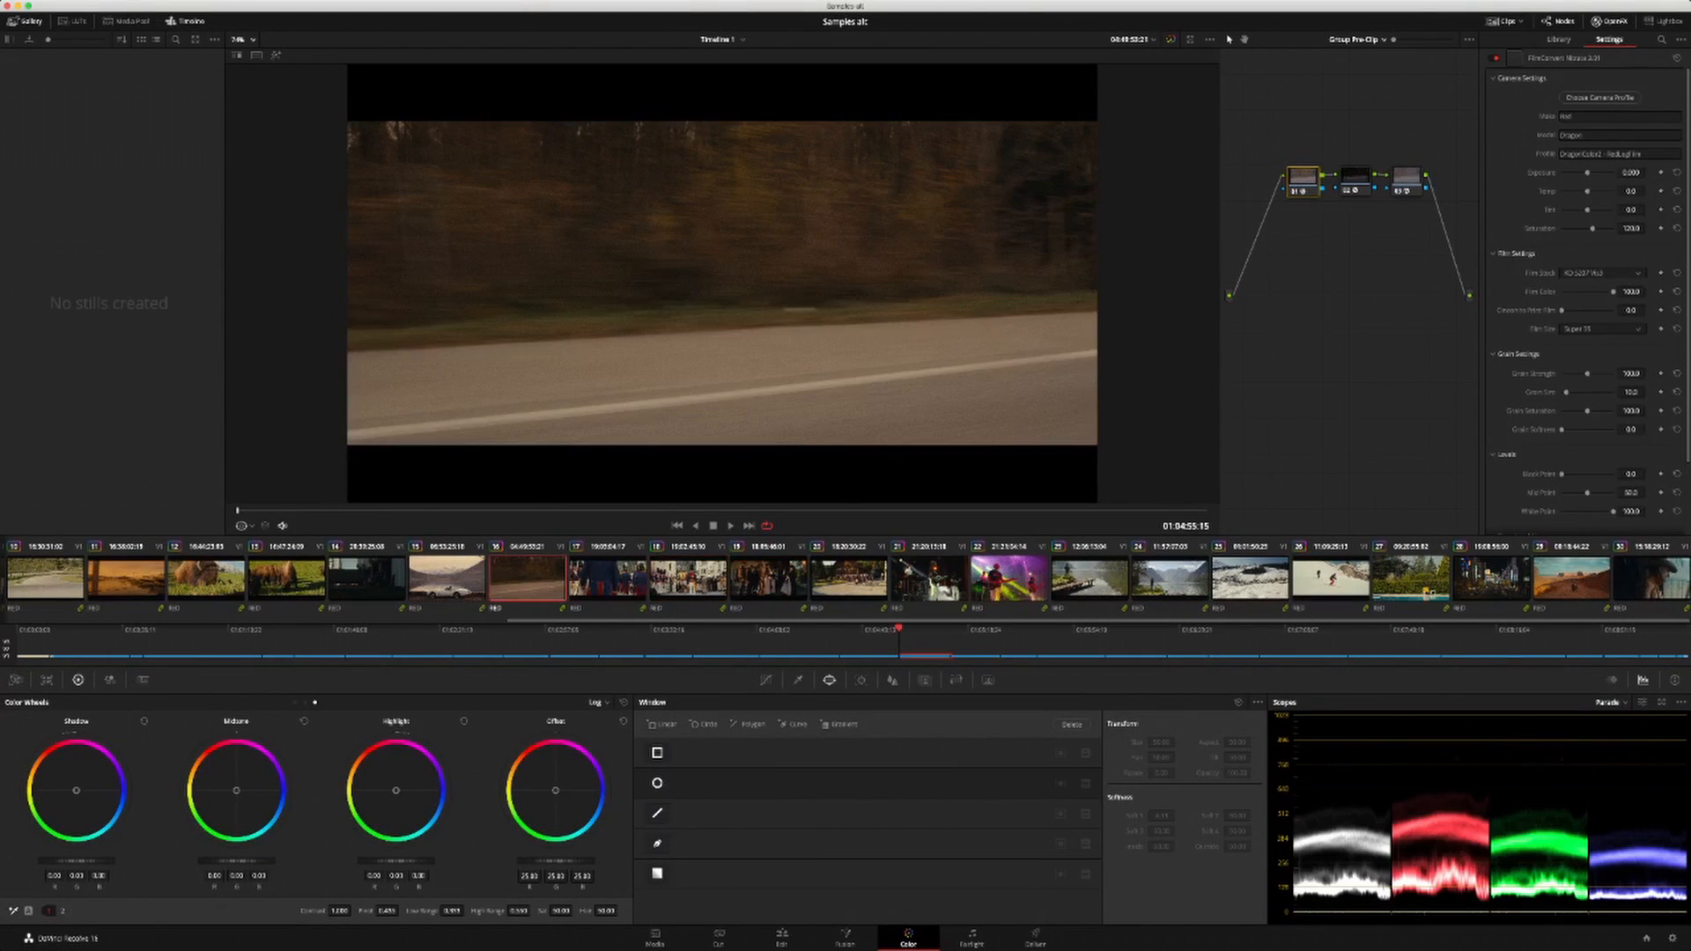
key("Up")
key("Up")
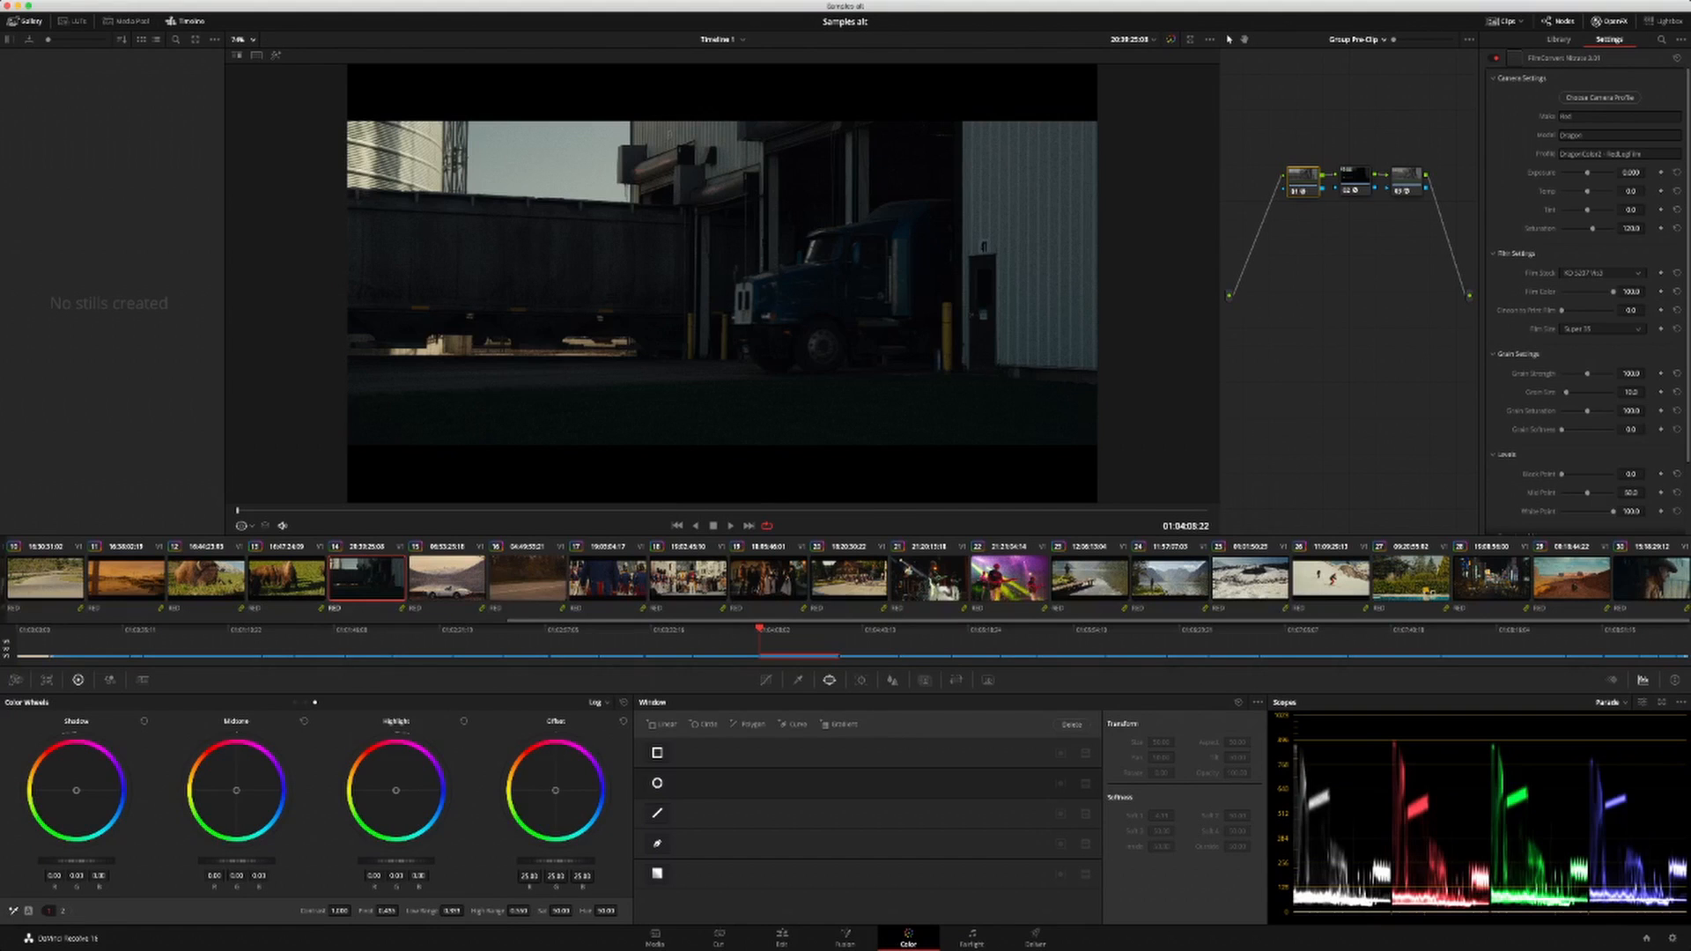
left_click(929, 578)
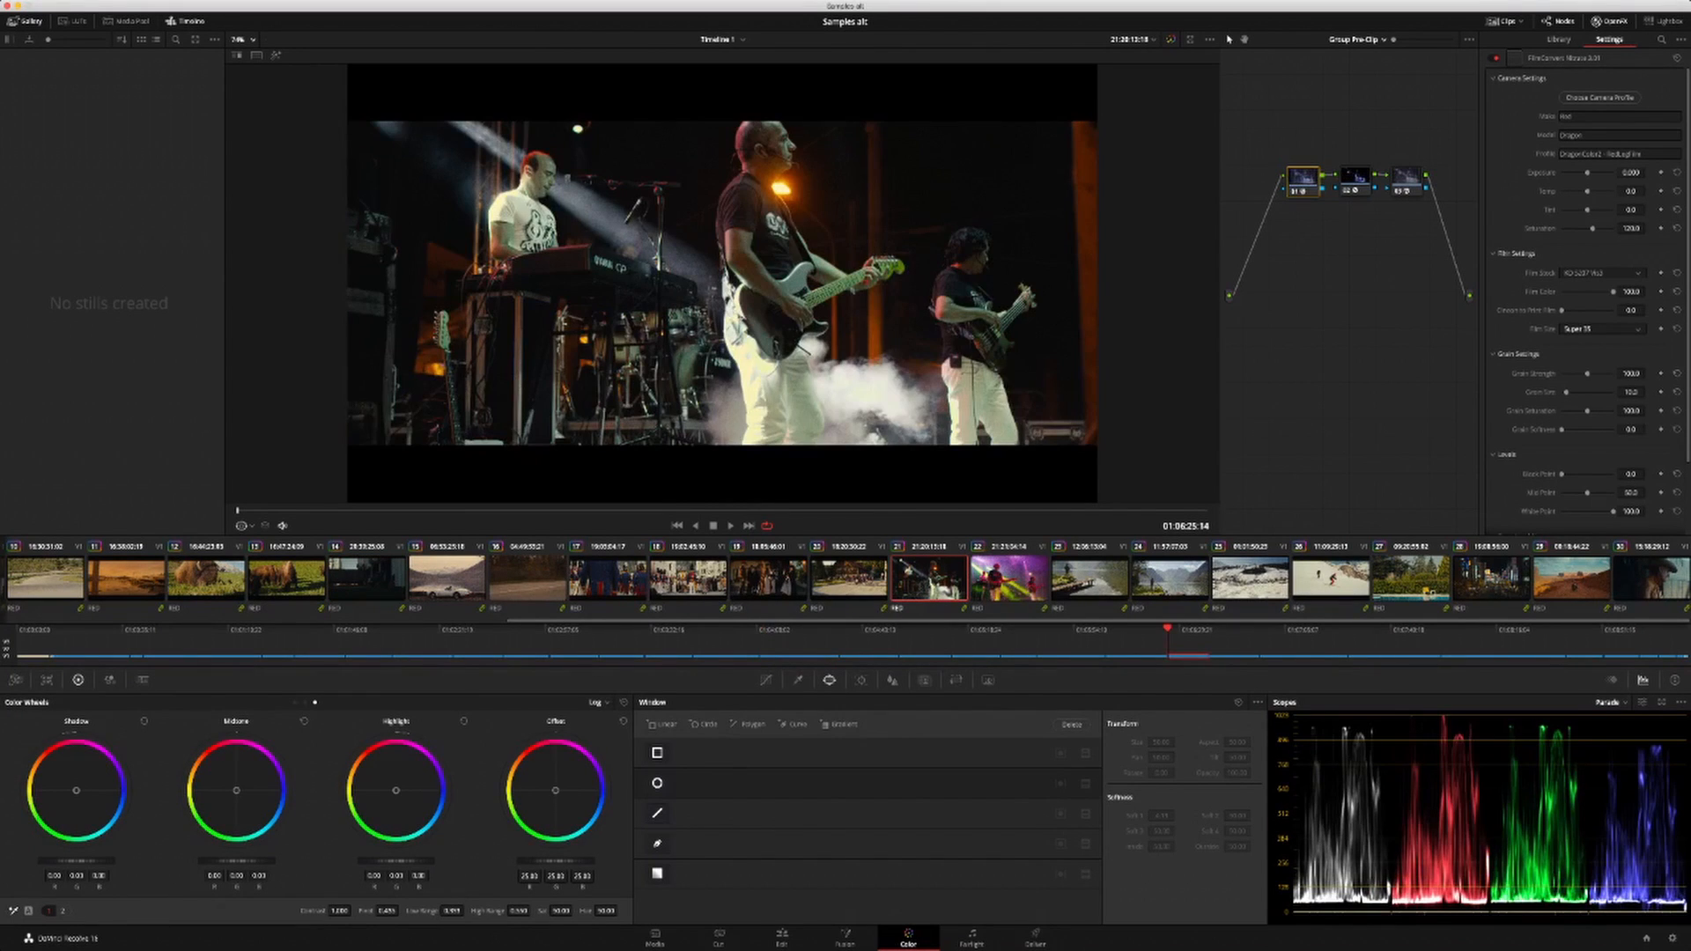
Step: Try the Super 16 and 8mm film sizes on the dark concert clip to compare their grain
left_click(1601, 330)
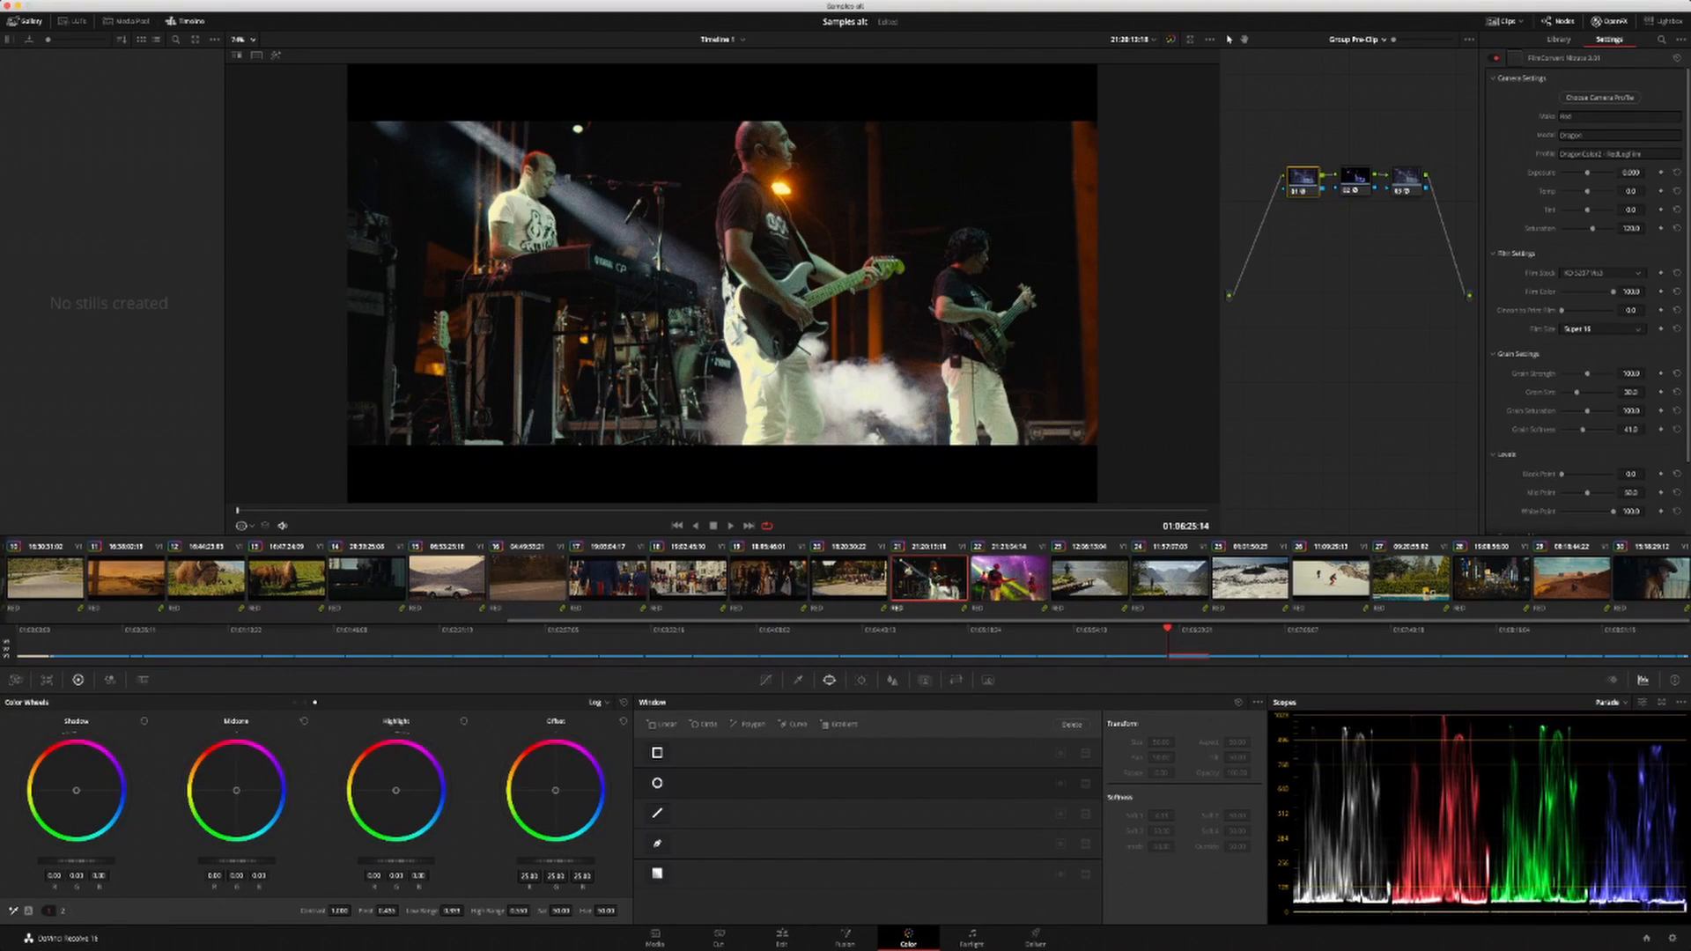
left_click(1601, 330)
left_click(1600, 360)
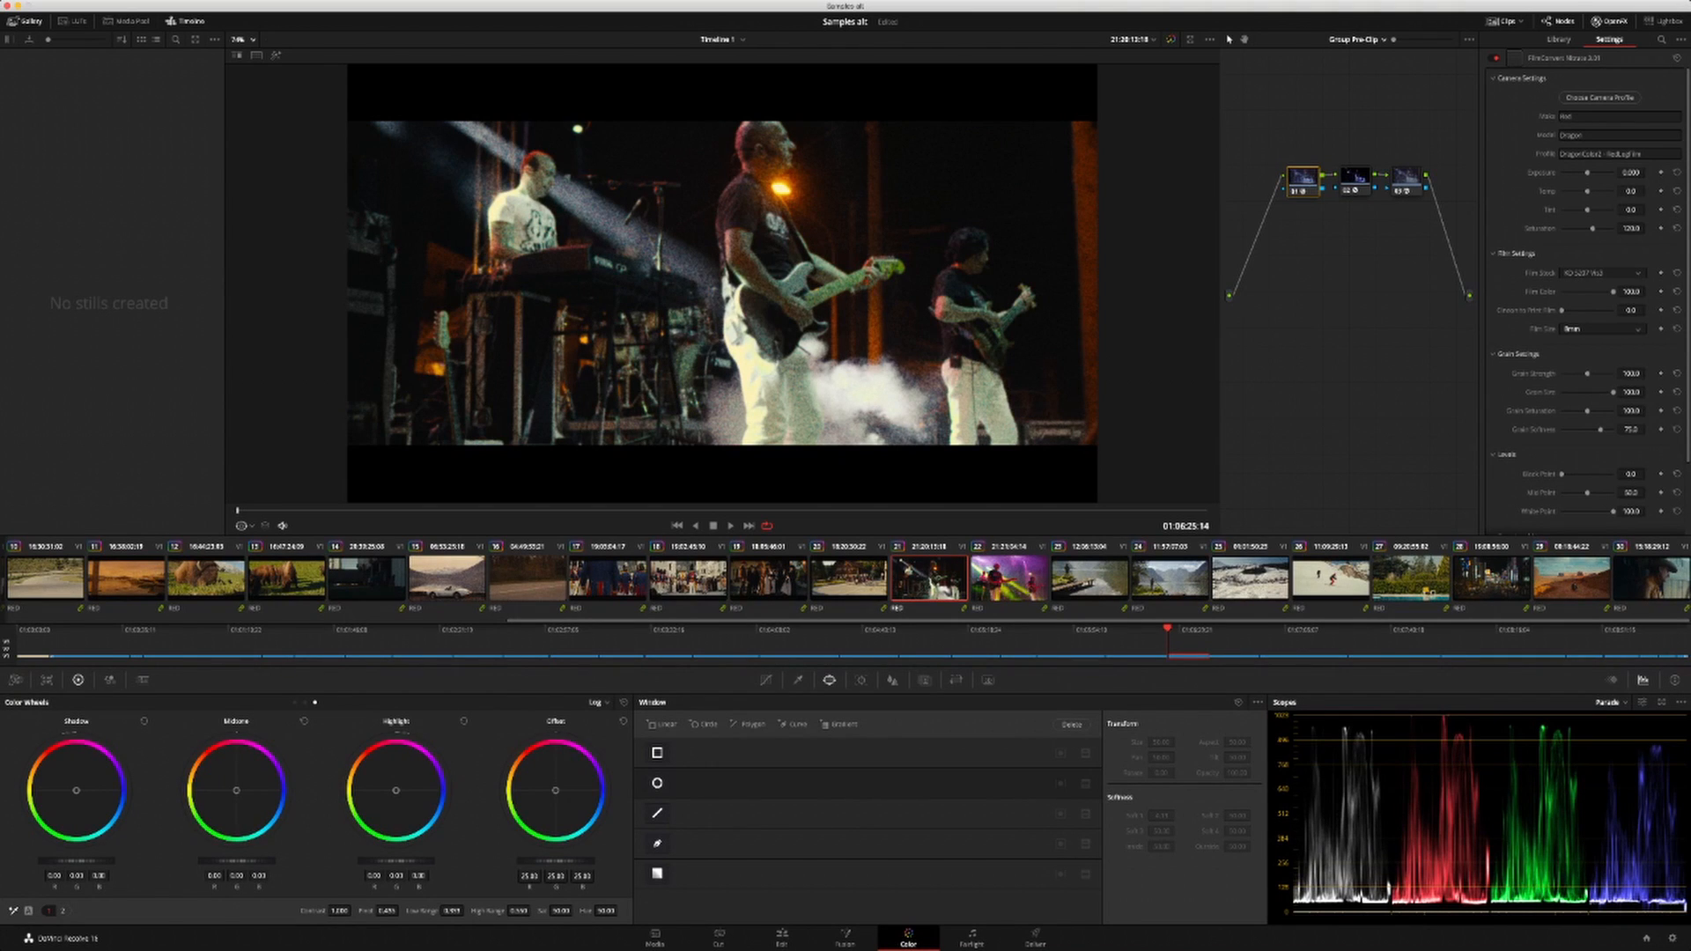
Step: Return the film size to Super 35 and try 35mm Academy on the same concert clip
left_click(1601, 329)
left_click(1601, 270)
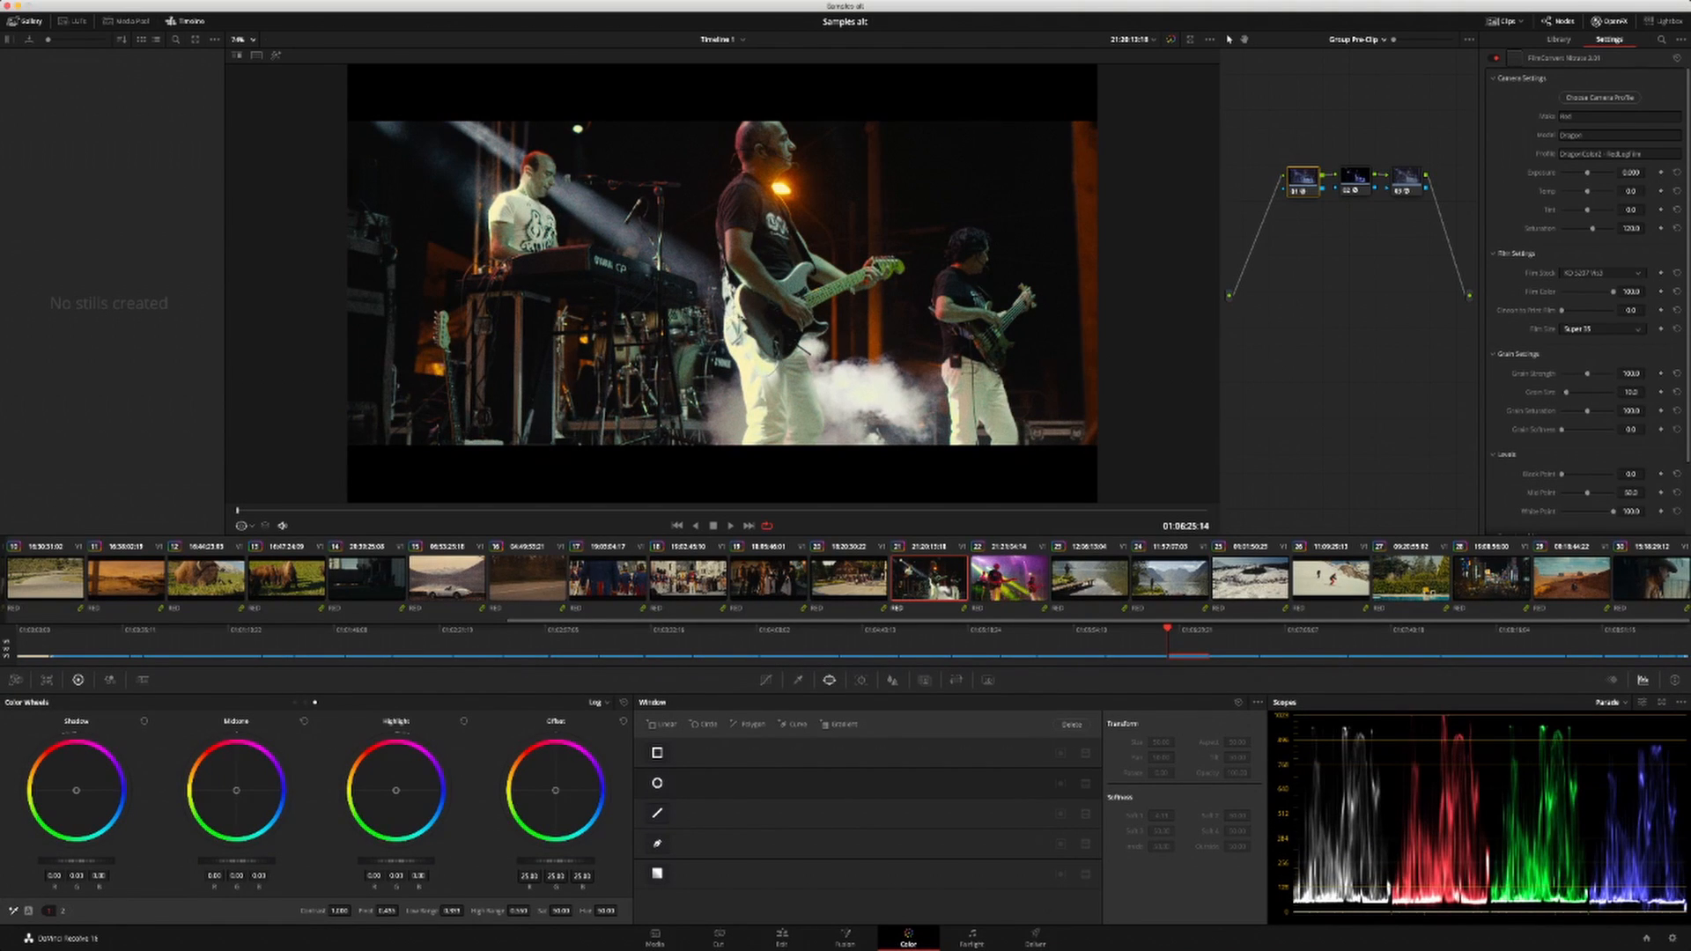
left_click(1601, 329)
left_click(1601, 342)
Step: Select the purple-lit concert clip and set the group FilmConvert film size to Super 35
left_click(1009, 579)
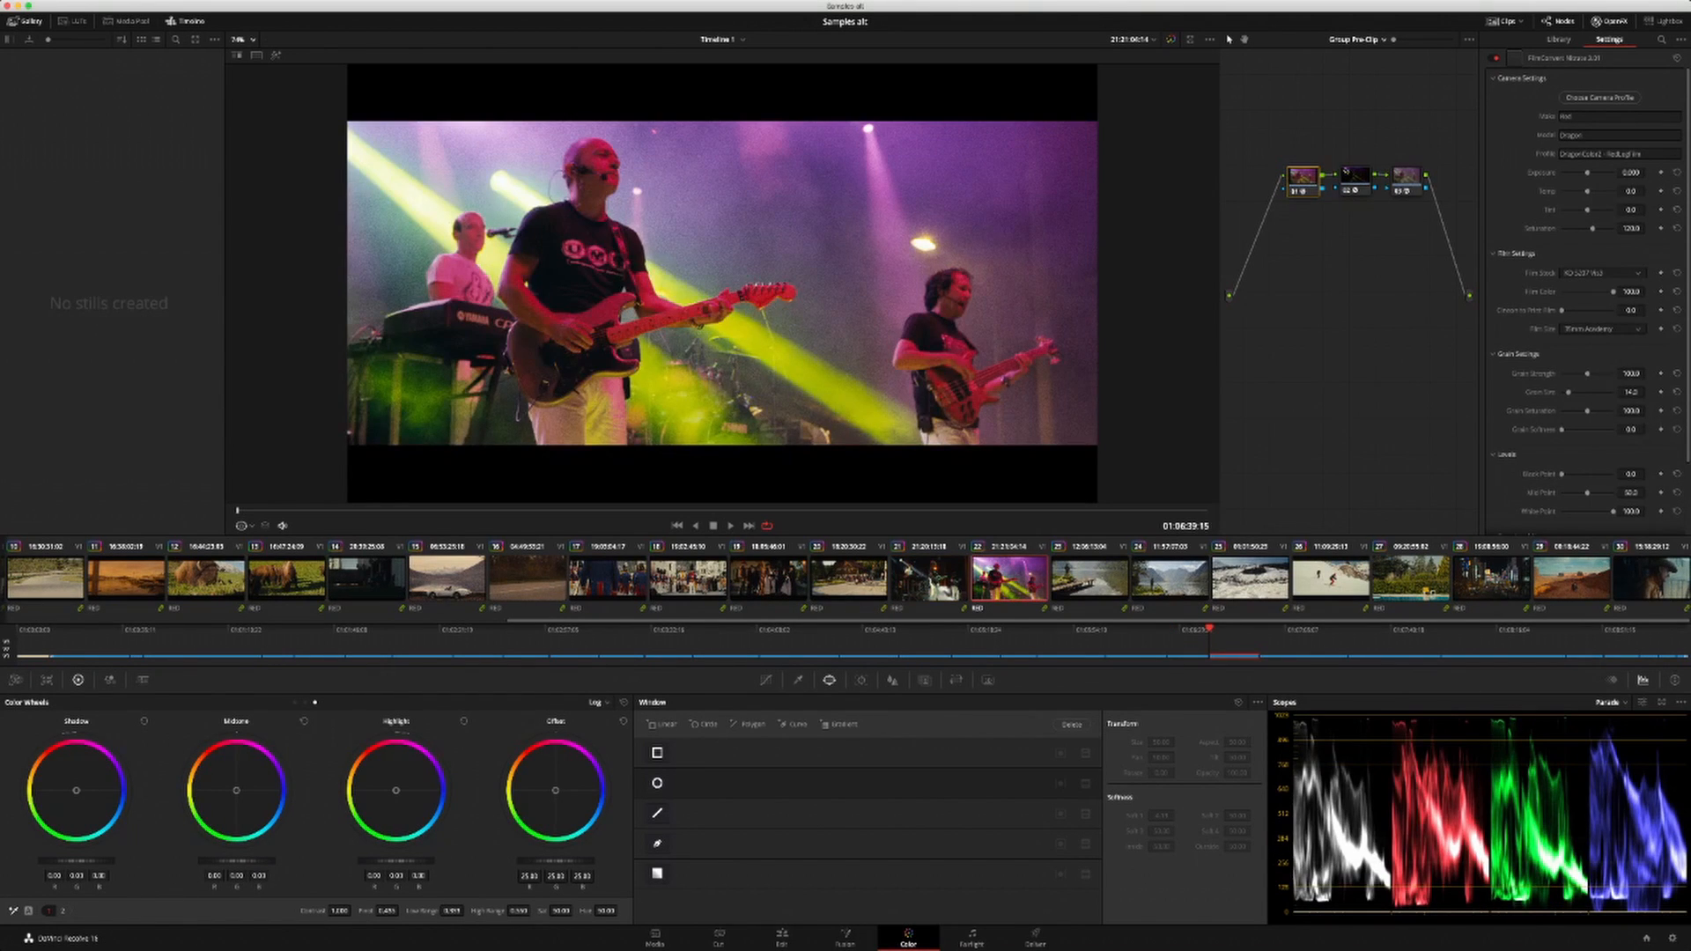
left_click(1596, 344)
left_click(1596, 345)
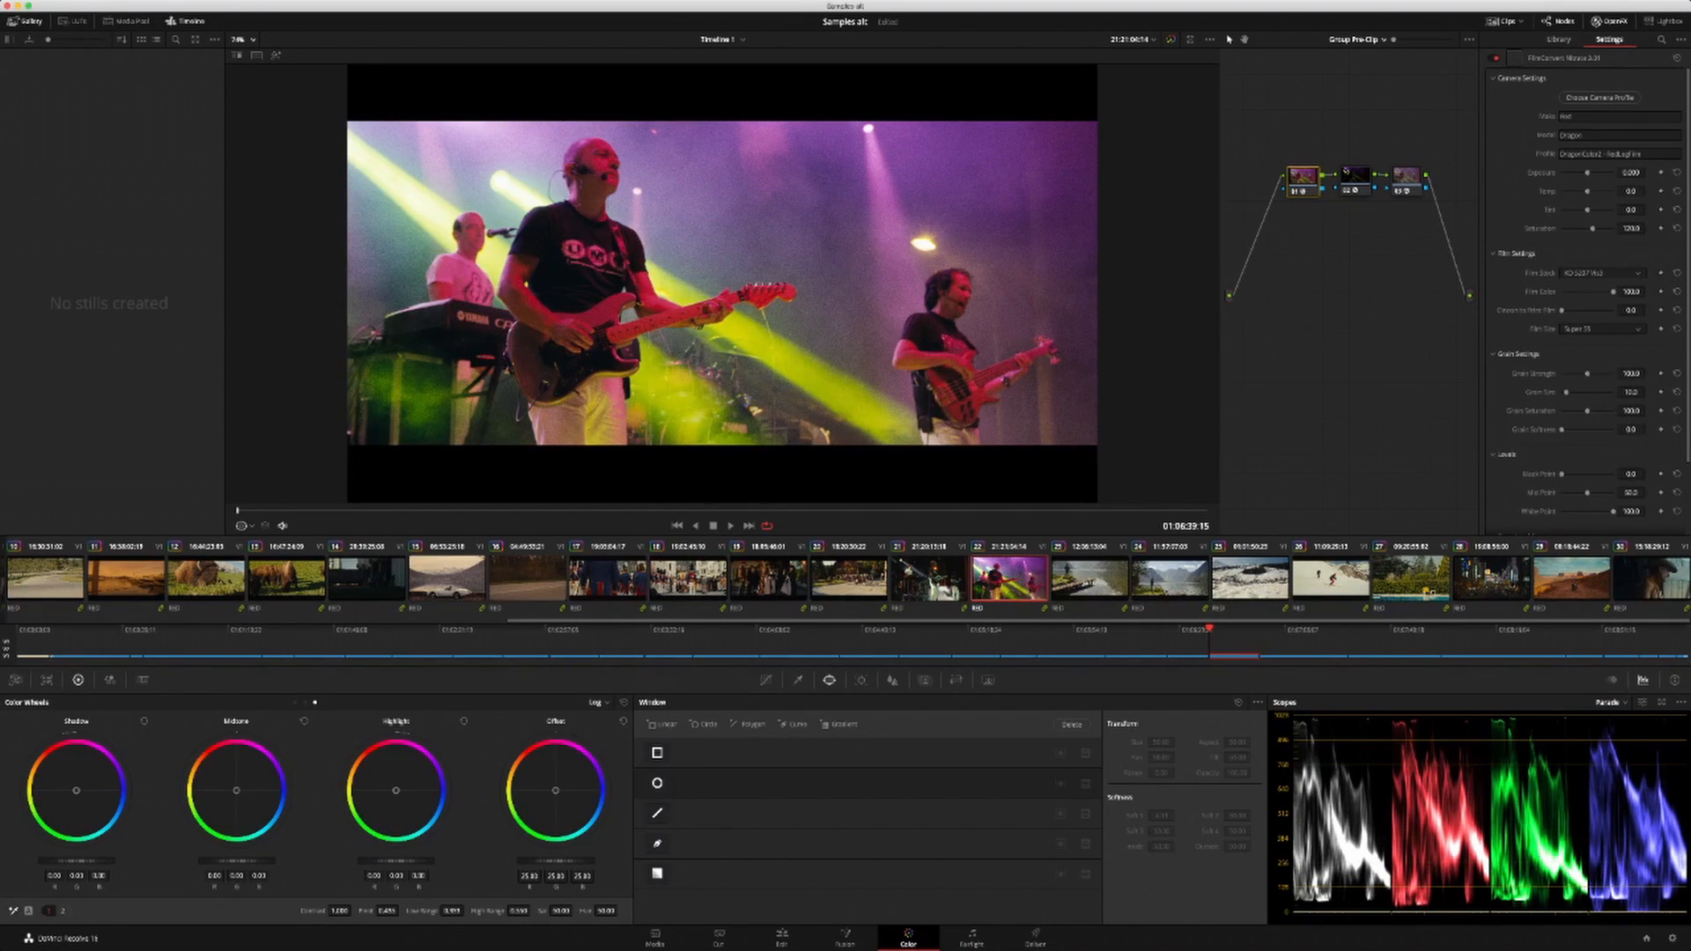